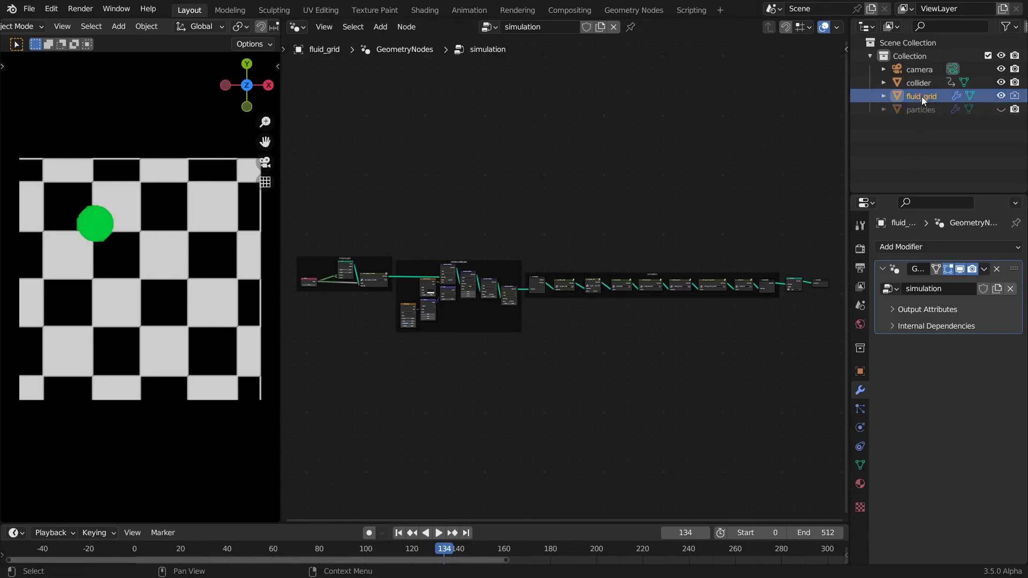
Examine the geometry nodes setups of the collider, fluid_grid and particles objects, ending on the particles node tree
left_click(917, 81)
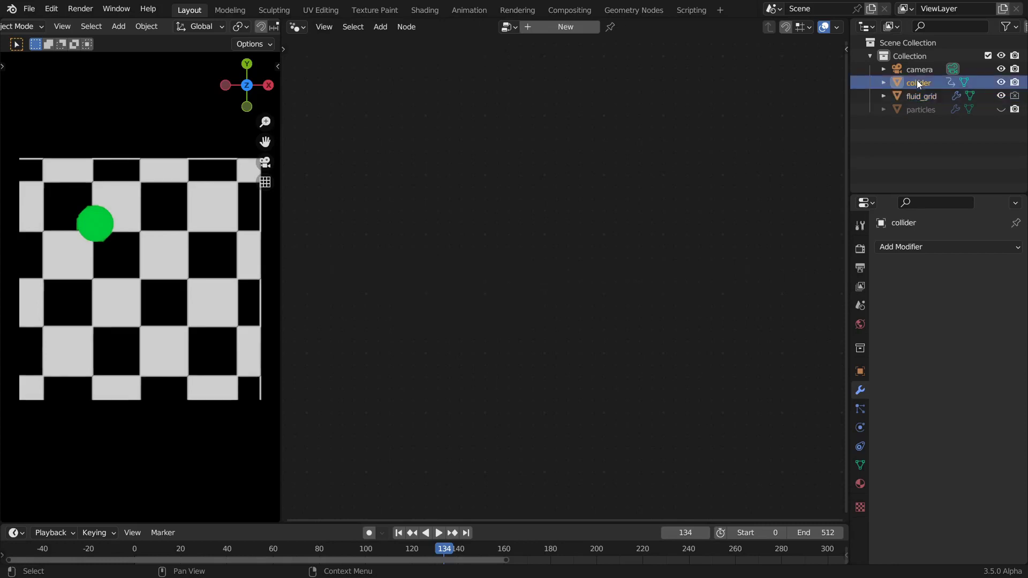
left_click(913, 114)
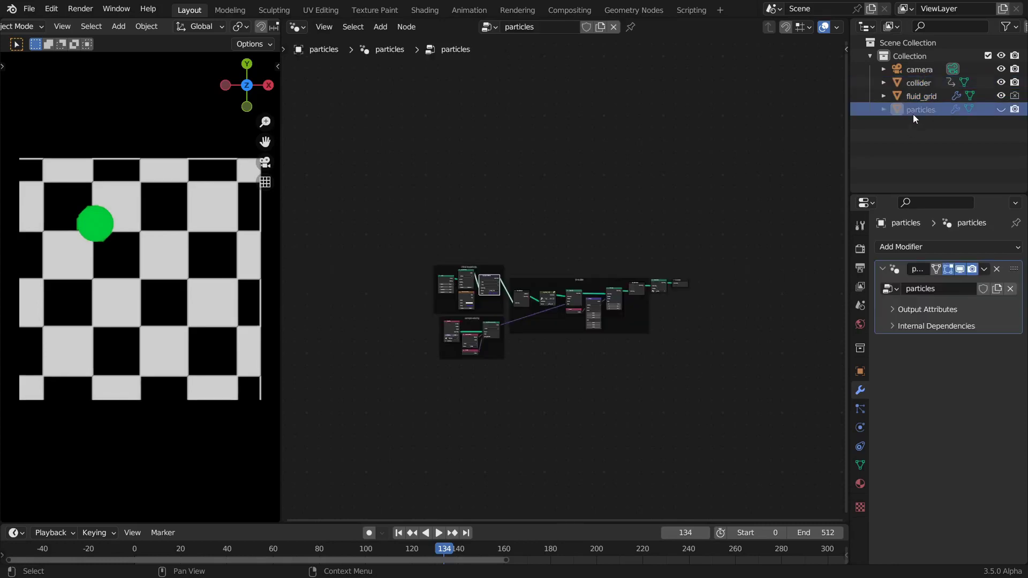
left_click(917, 83)
left_click(919, 97)
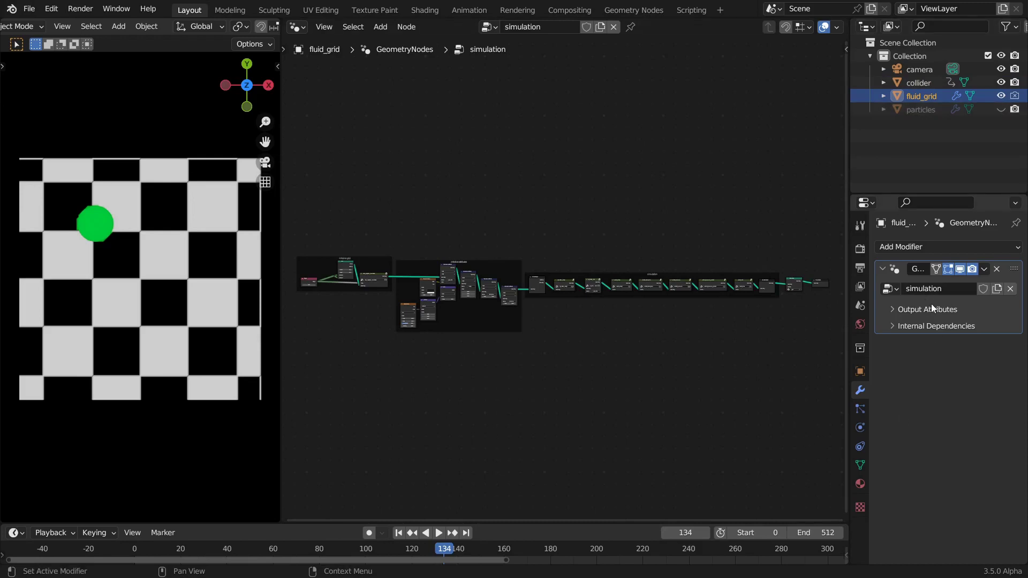
left_click(918, 88)
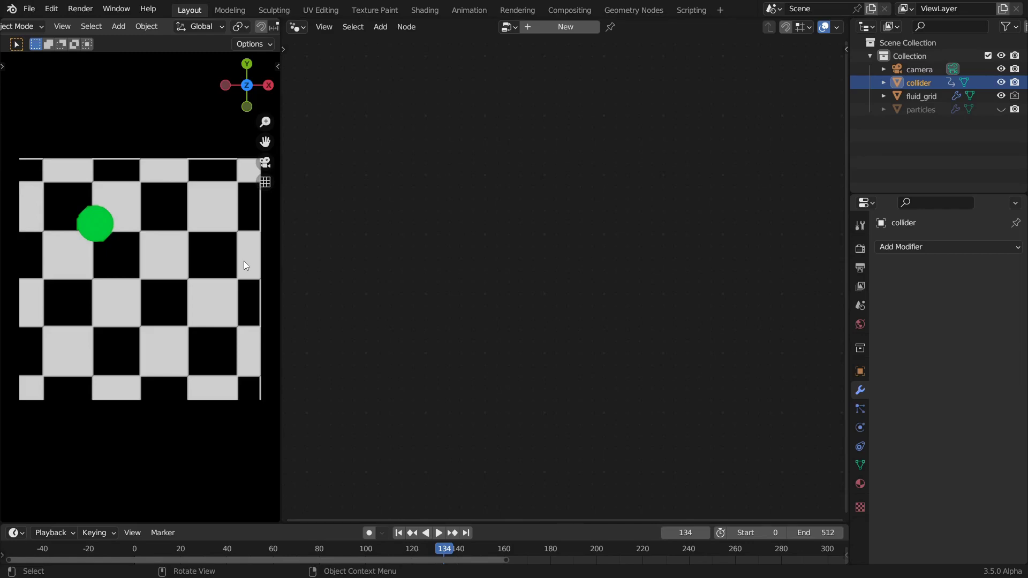
left_click(913, 110)
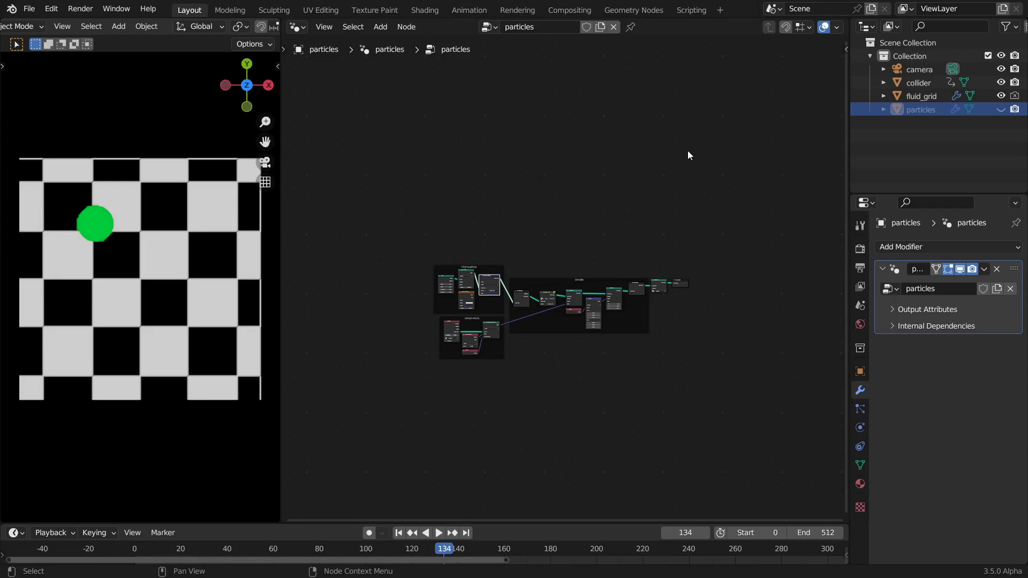
key("Home")
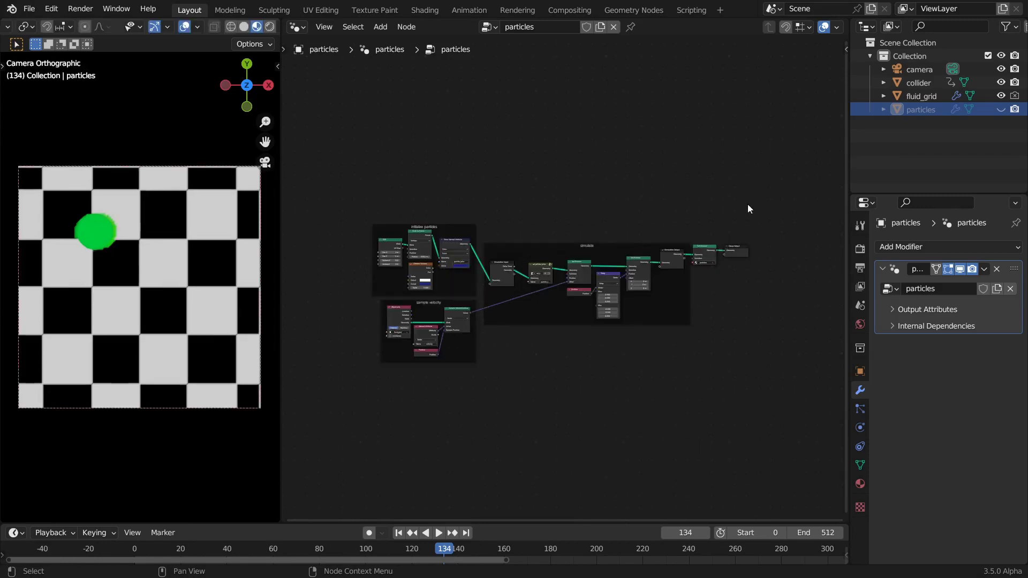
Select the fluid_grid object and examine the initialize grid frame of its simulation node tree
left_click(920, 96)
scroll(522, 344, "up", 3)
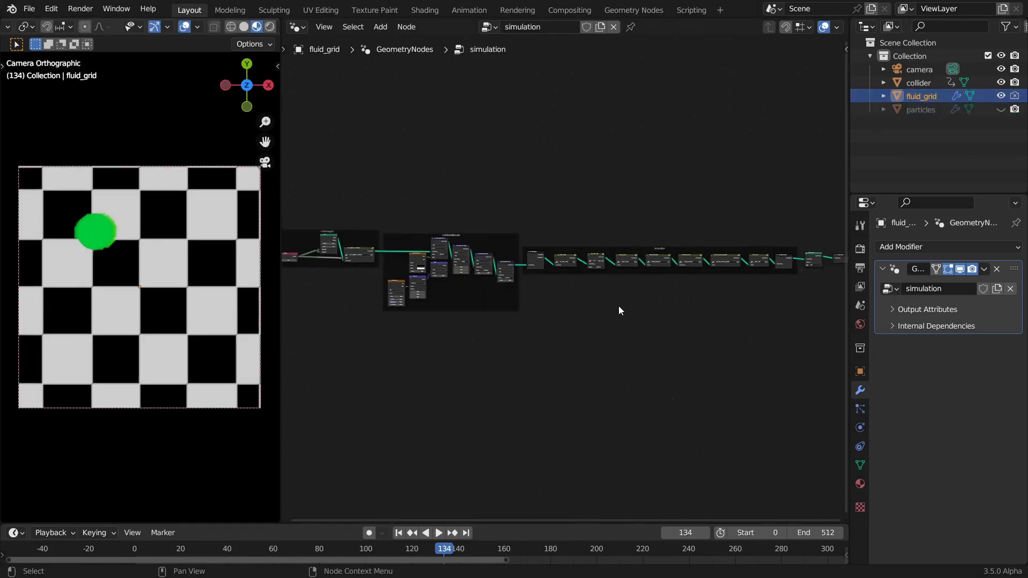
scroll(619, 310, "down", 1)
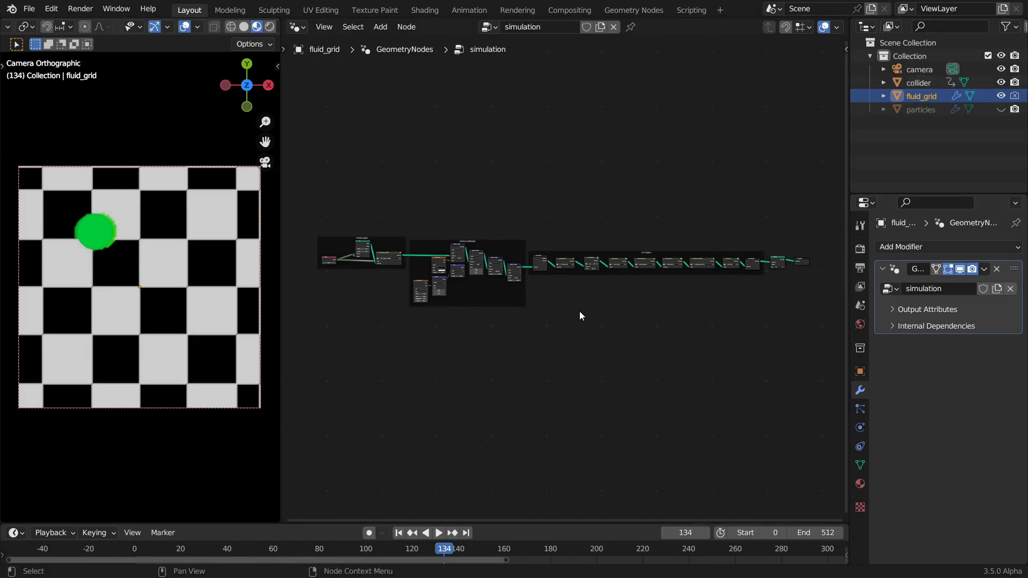
scroll(435, 314, "up", 5)
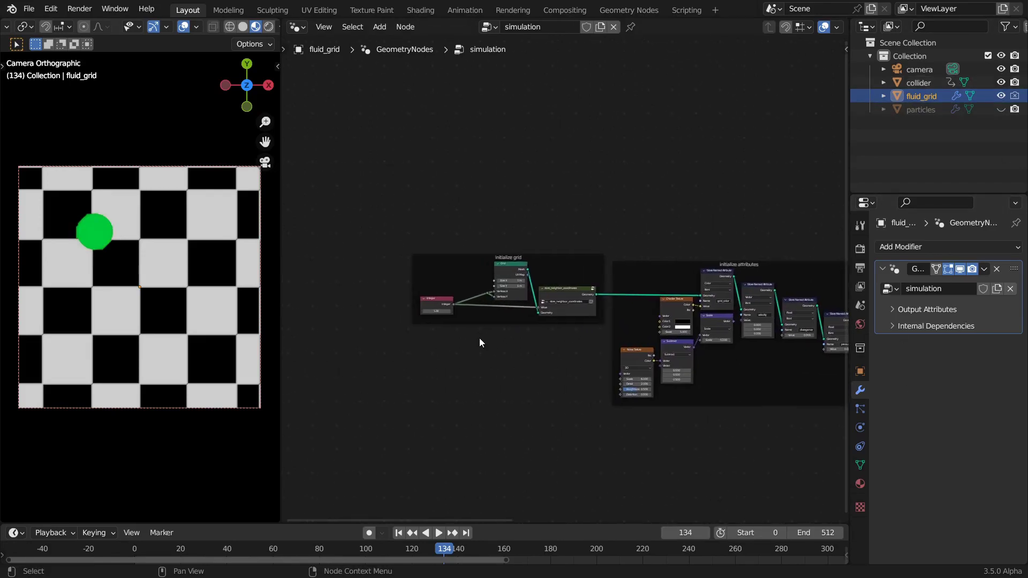
scroll(476, 334, "up", 3)
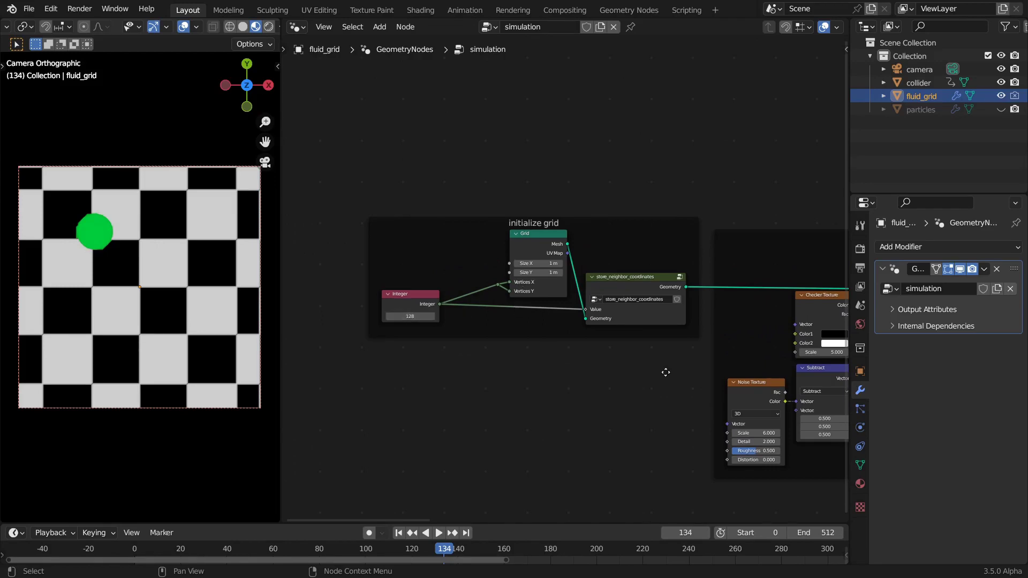
middle_click_drag(666, 371, 599, 355)
scroll(592, 251, "up", 2)
scroll(583, 252, "up", 1)
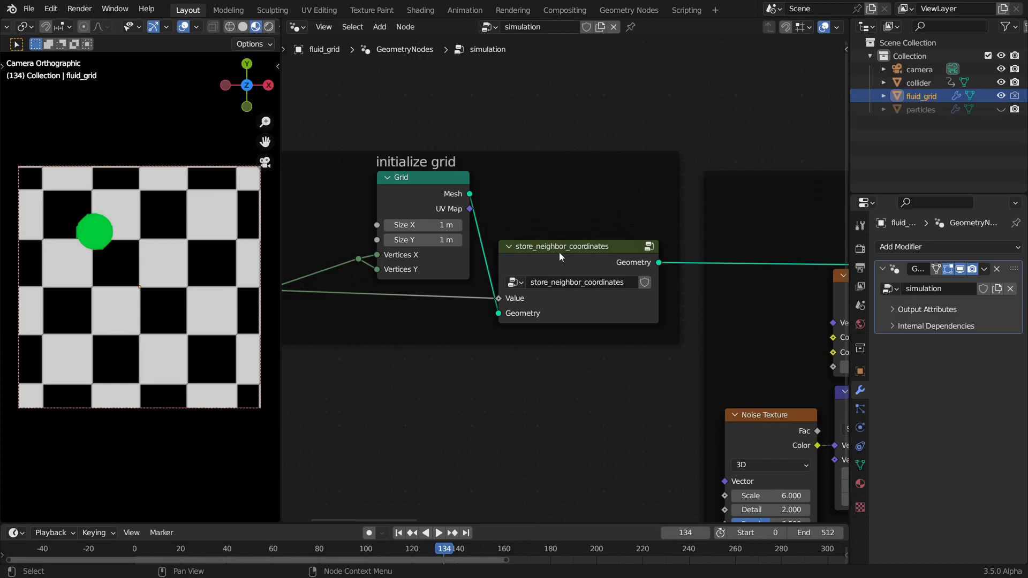
Open the store_neighbor_coordinates node group and survey its node chain from the group input to the group output
key("Tab")
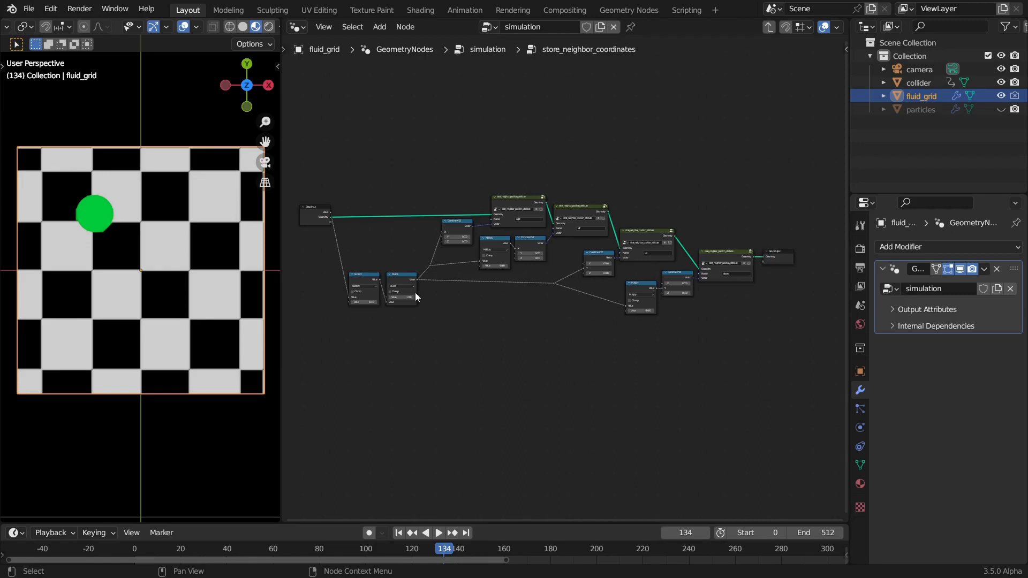
scroll(415, 294, "up", 2)
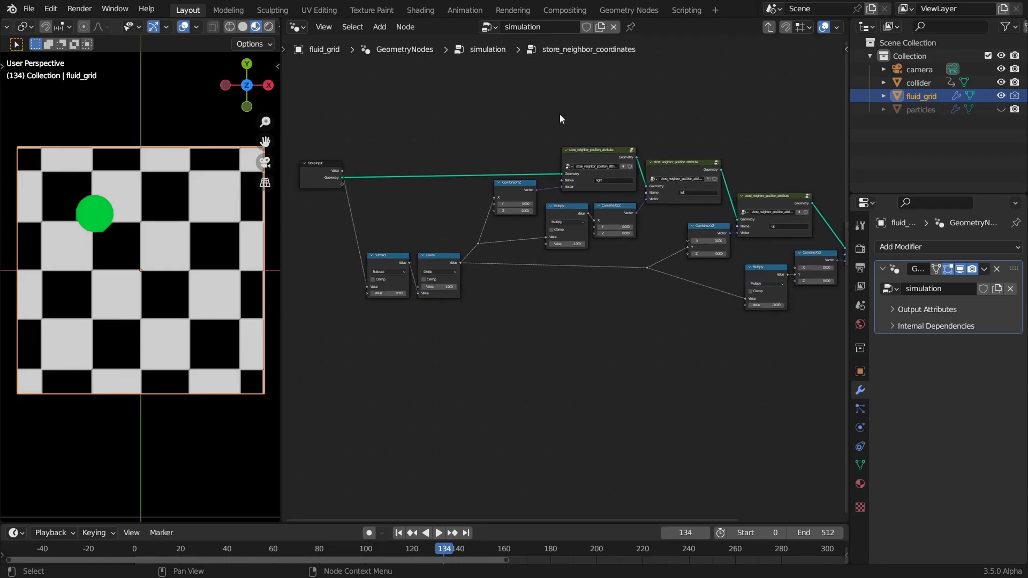
middle_click_drag(643, 252, 503, 256)
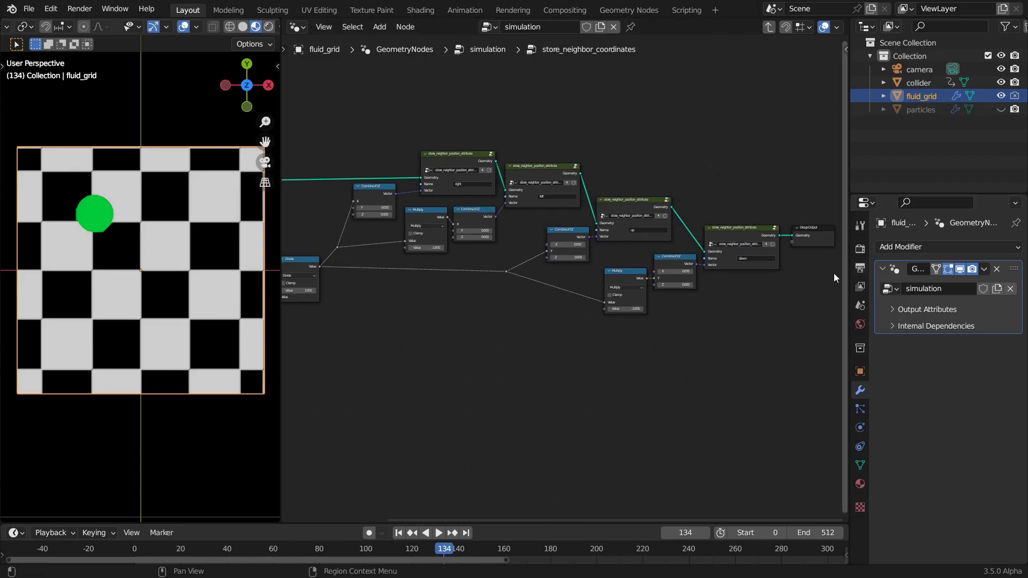
middle_click_drag(447, 188, 646, 161)
scroll(429, 252, "up", 2)
scroll(574, 210, "up", 1)
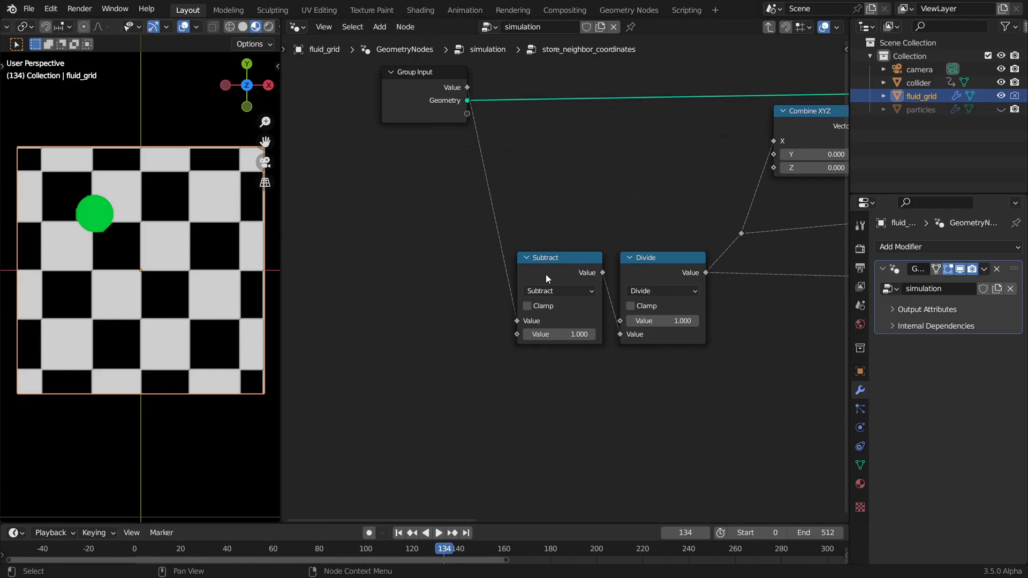
Switch the 3D viewport to wireframe shading and get a close view of the fluid grid's cells
scroll(179, 300, "up", 4)
key("z")
left_click(126, 305)
scroll(128, 300, "up", 5)
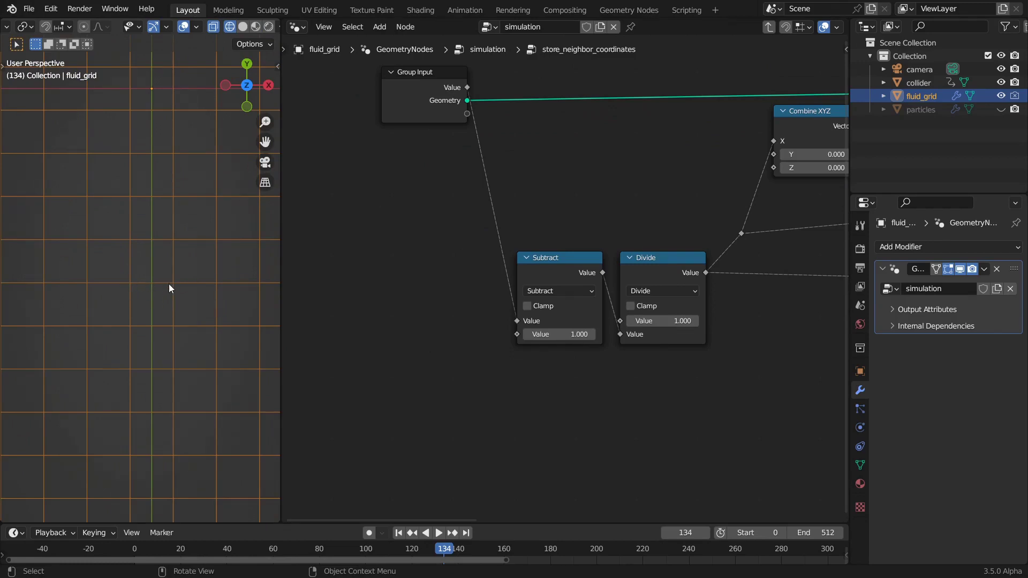
Trace the Integer vertex count from the initialize grid frame into the Subtract and Divide nodes of store_neighbor_coordinates
left_click(561, 268)
key("Tab")
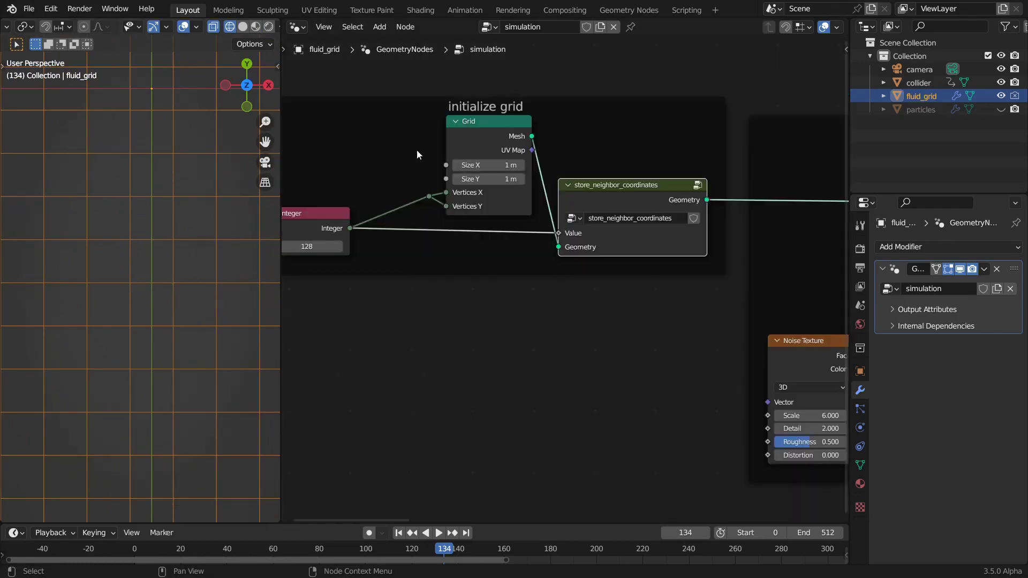
left_click(332, 212)
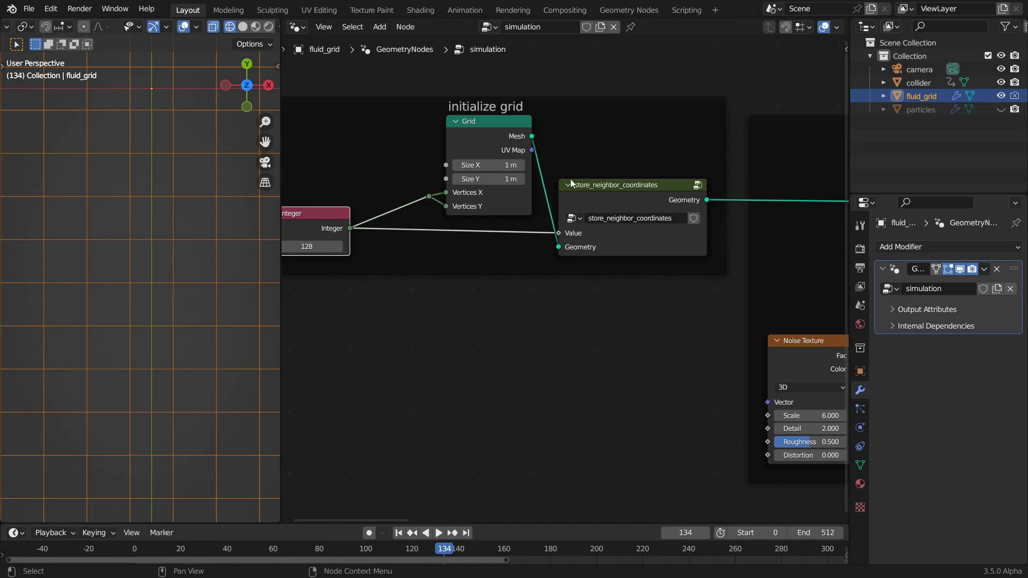
left_click(626, 195)
key("Tab")
left_click(563, 263)
middle_click_drag(701, 404, 542, 378)
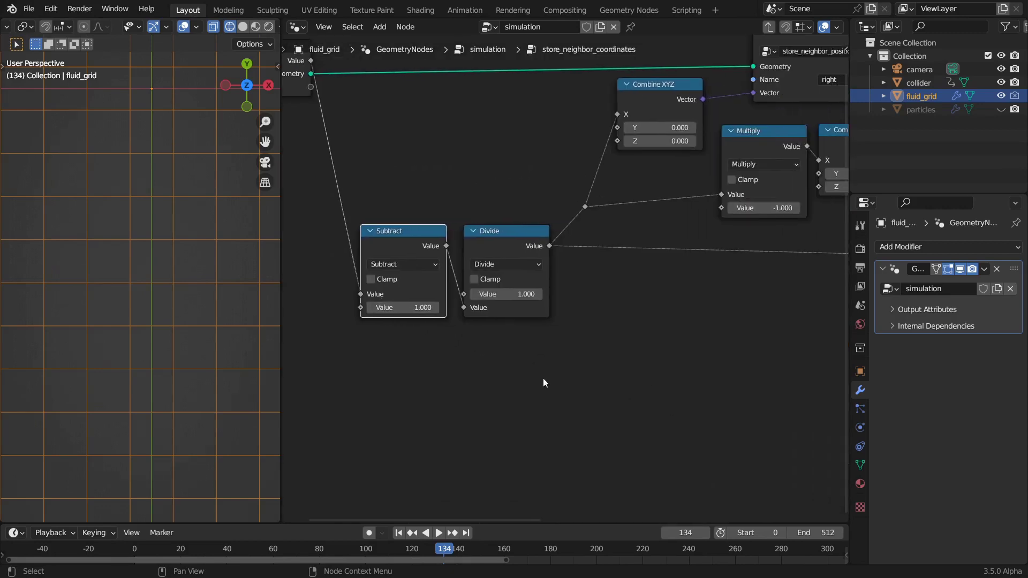
left_click(526, 247)
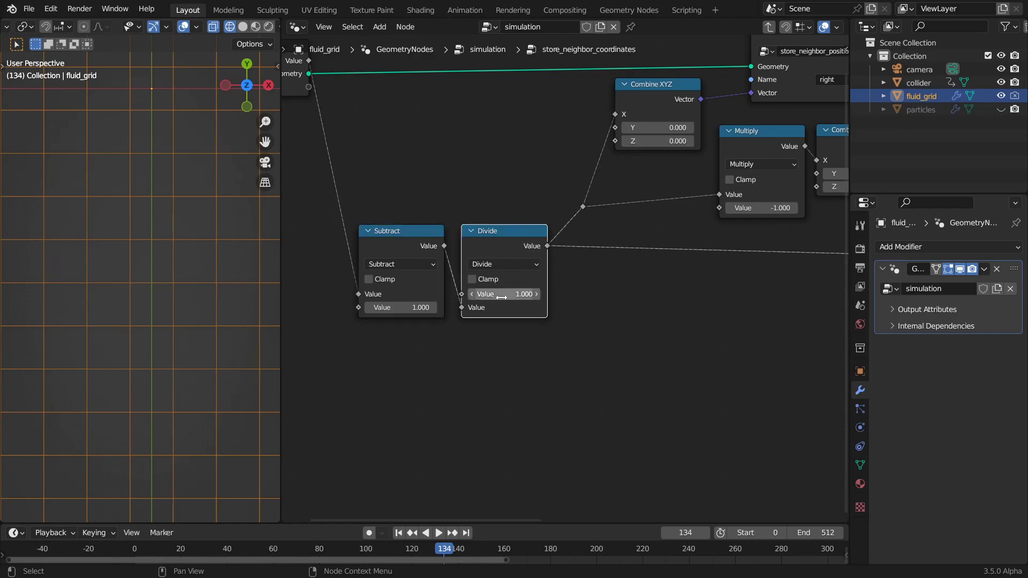
Examine the Divide output and the Combine XYZ nodes that build the right and left neighbor offsets
scroll(601, 328, "down", 2)
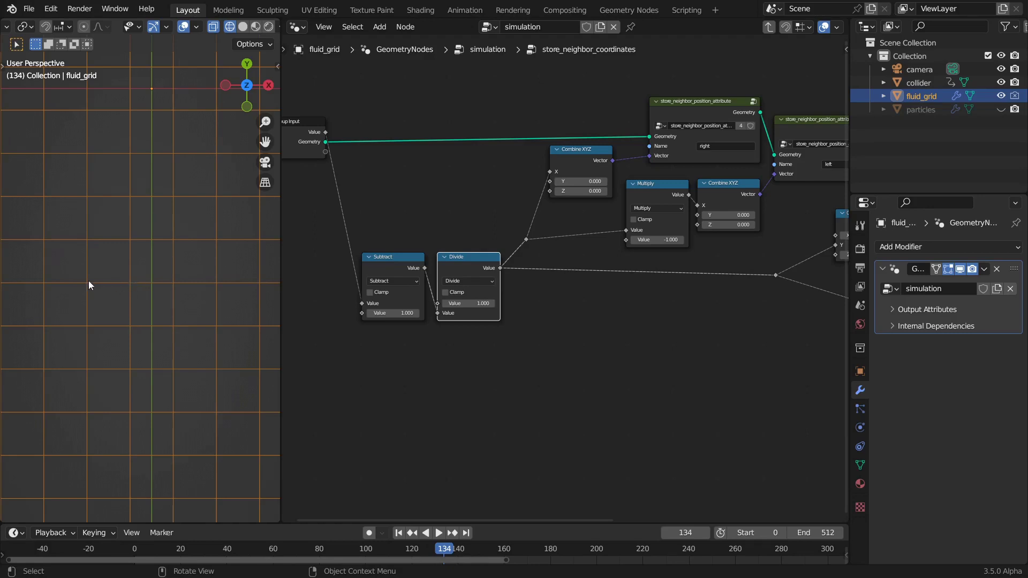
scroll(515, 268, "up", 2)
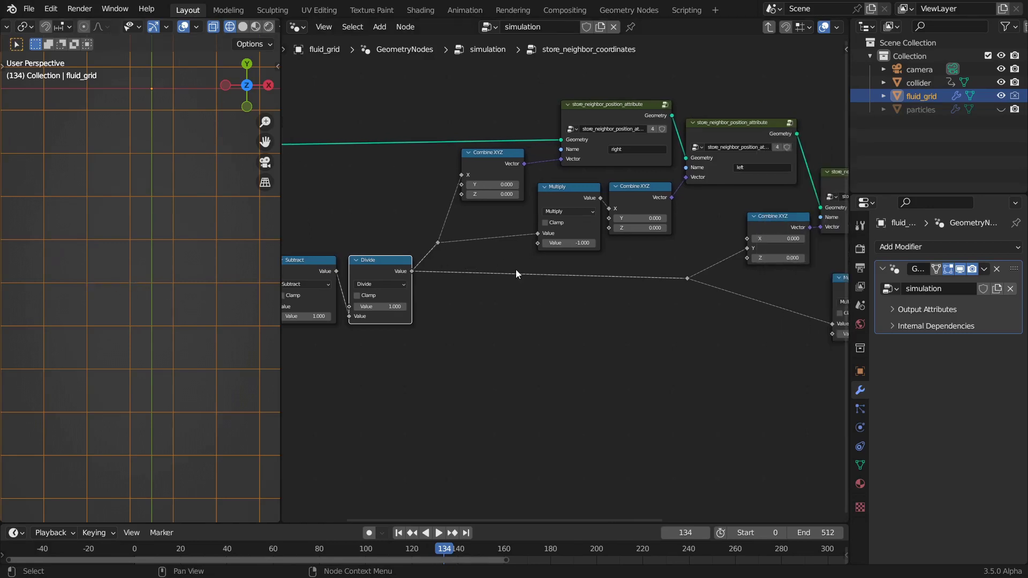
left_click(555, 140)
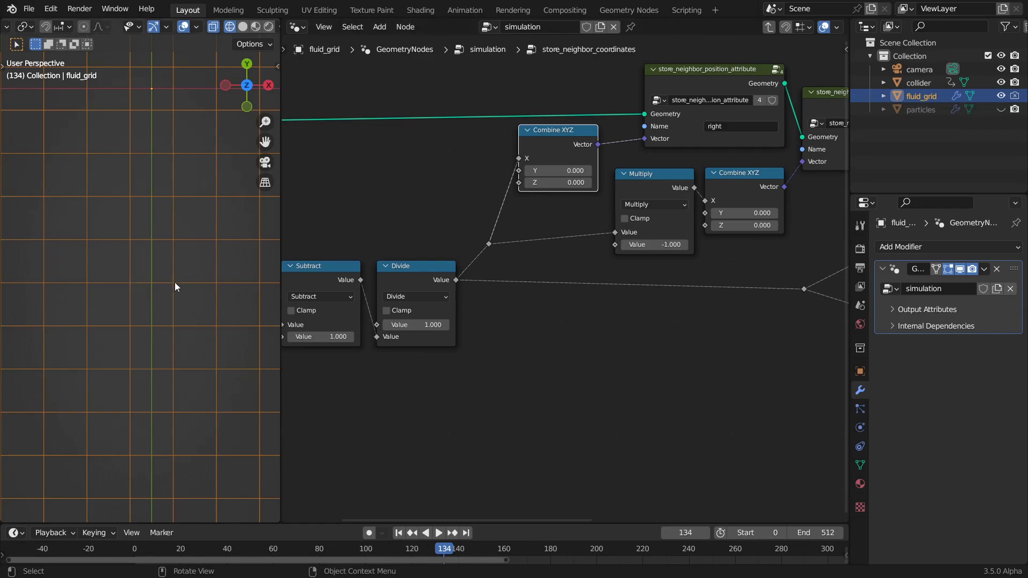
left_click_drag(543, 132, 544, 132)
left_click(423, 280)
left_click(551, 138)
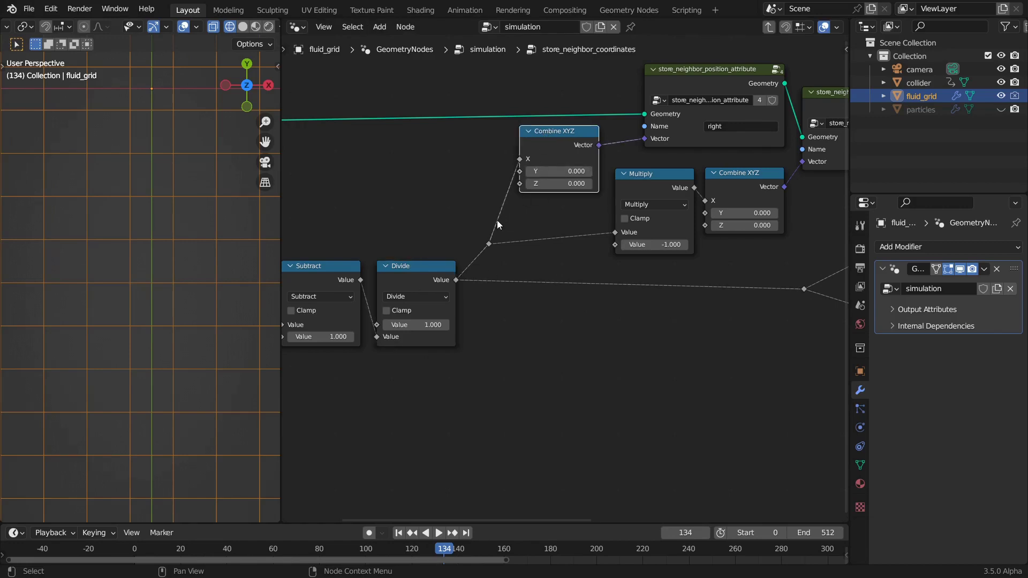
left_click(753, 180)
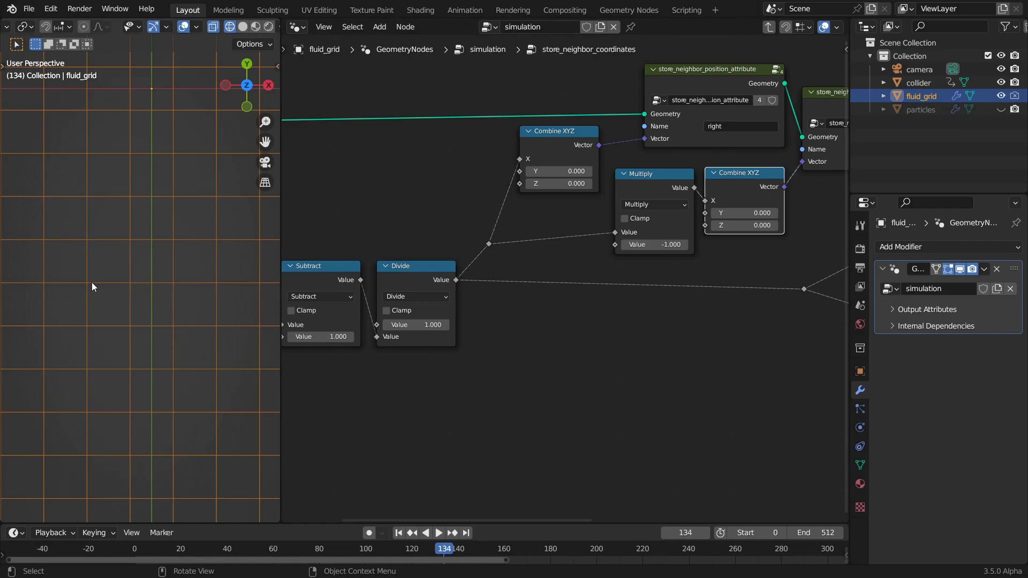
Examine the Multiply and Combine XYZ nodes for the up and down offsets, comparing them with the right and left branches
scroll(622, 320, "down", 3)
middle_click_drag(622, 320, 409, 304)
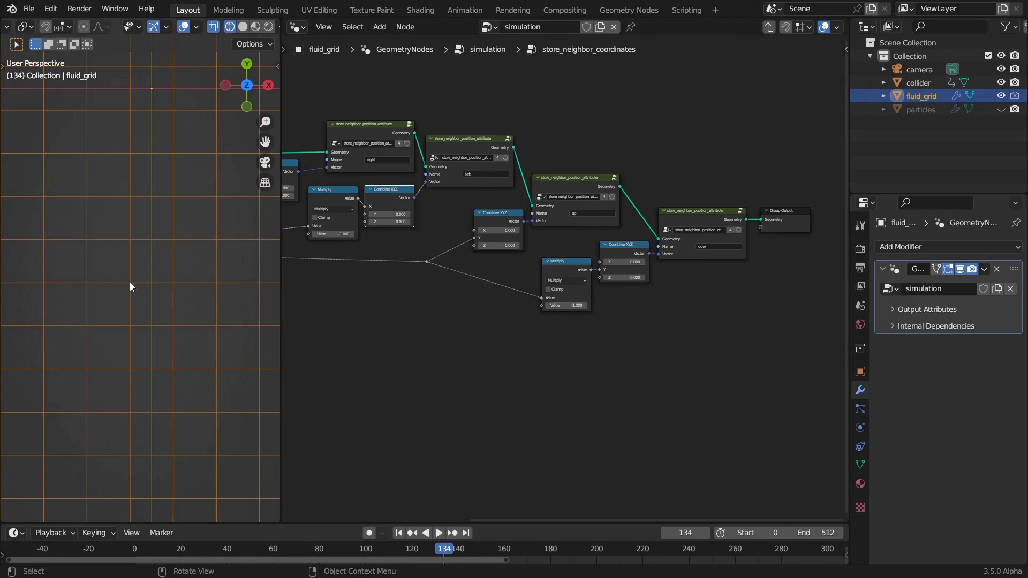
middle_click_drag(417, 261, 573, 282)
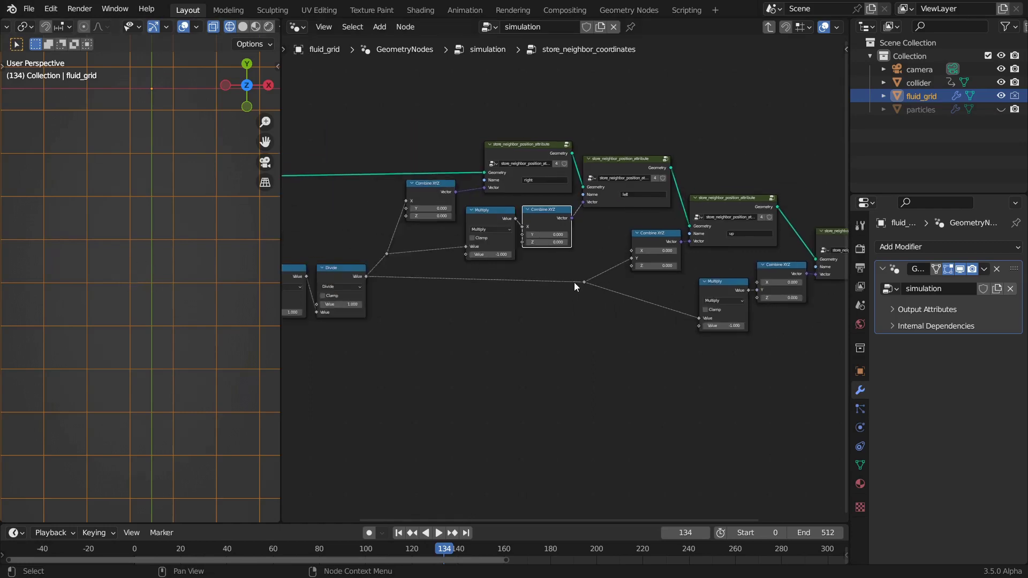
scroll(548, 344, "up", 3)
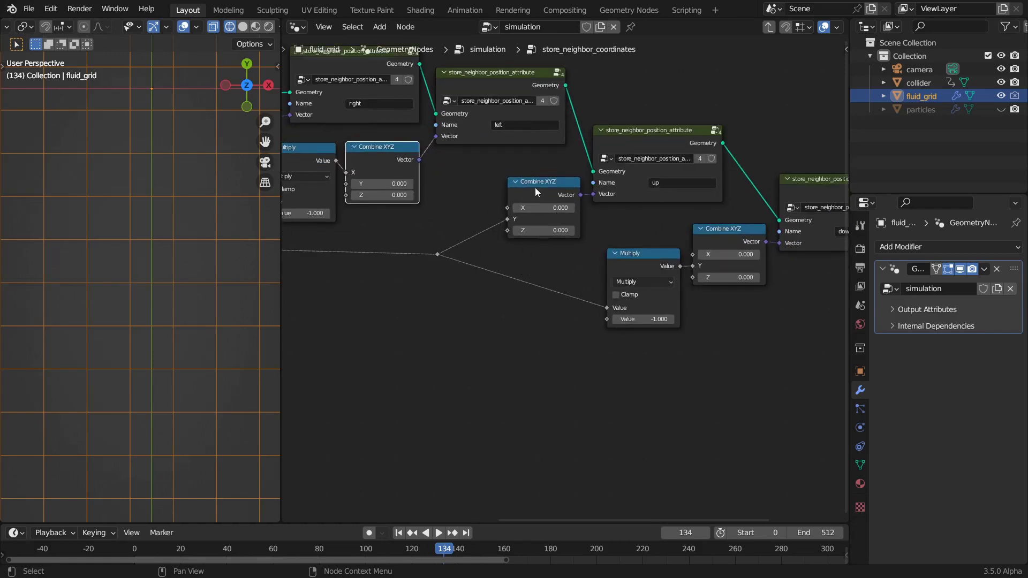
scroll(565, 290, "down", 2)
middle_click_drag(483, 284, 627, 304)
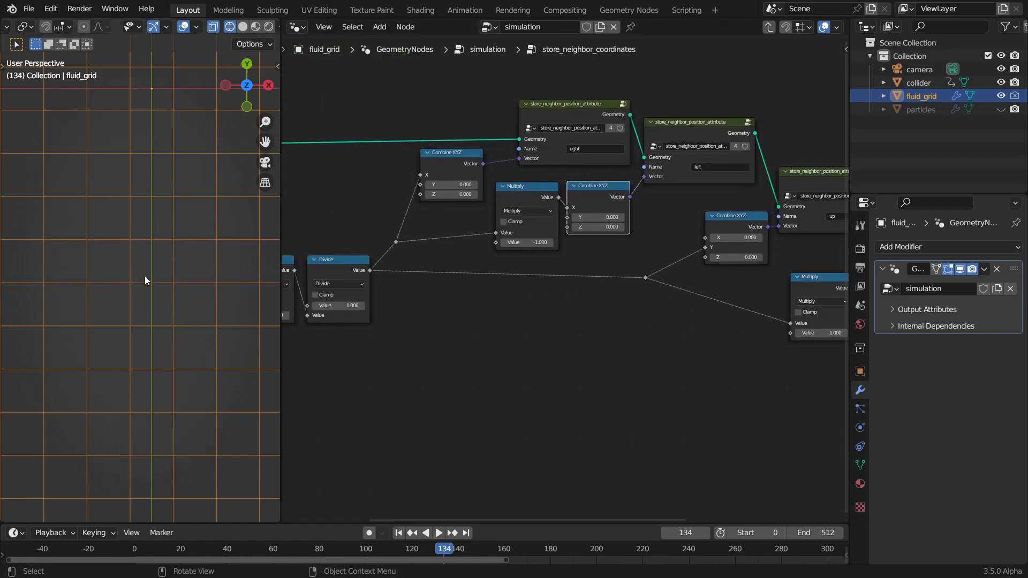
middle_click_drag(591, 239, 510, 261)
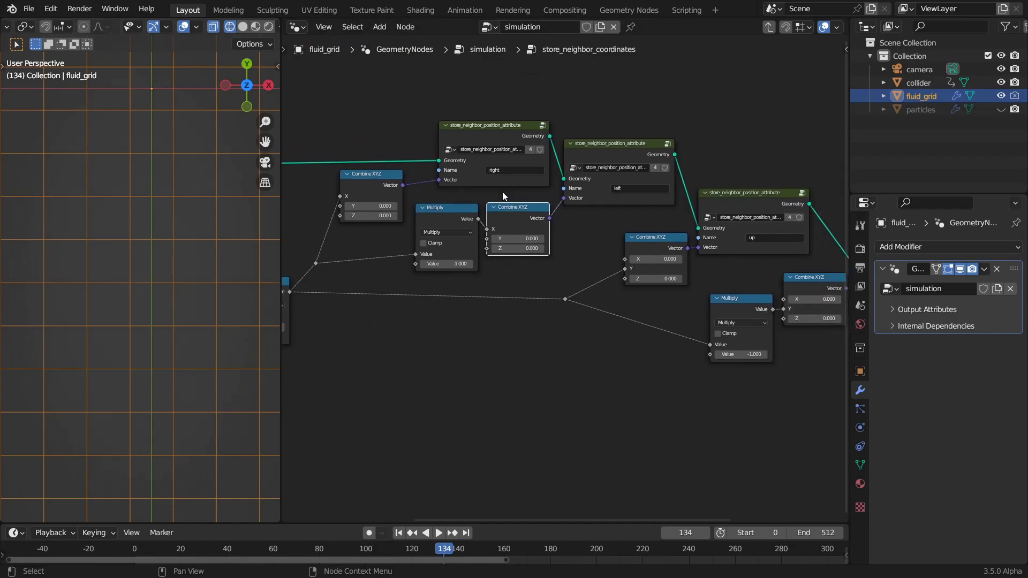
Open the store_neighbor_position_attribute group used for the right neighbor and examine its Store Named Attribute, Position and Wrap nodes against the whole grid
left_click(498, 138)
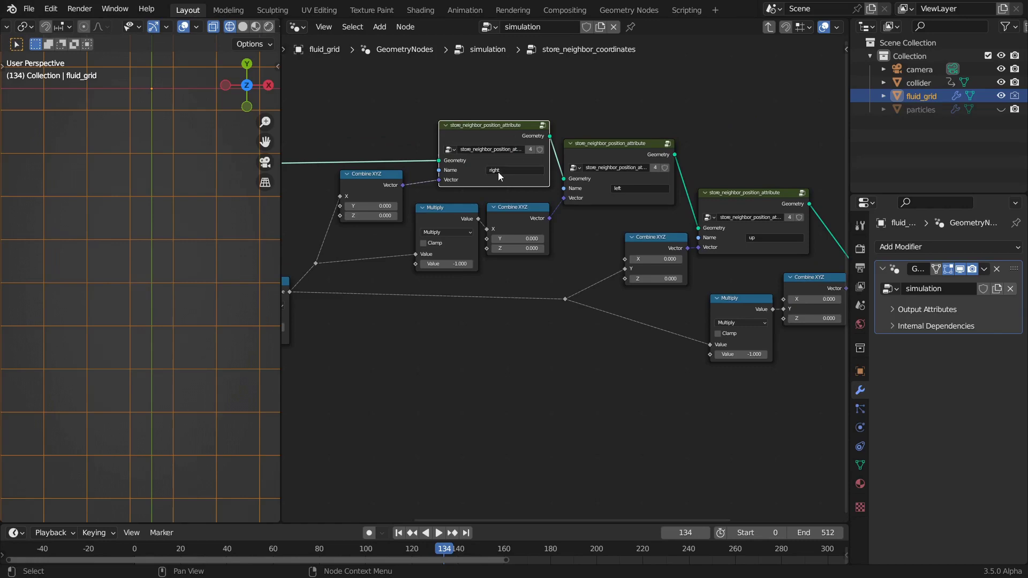
middle_click_drag(618, 323, 447, 304)
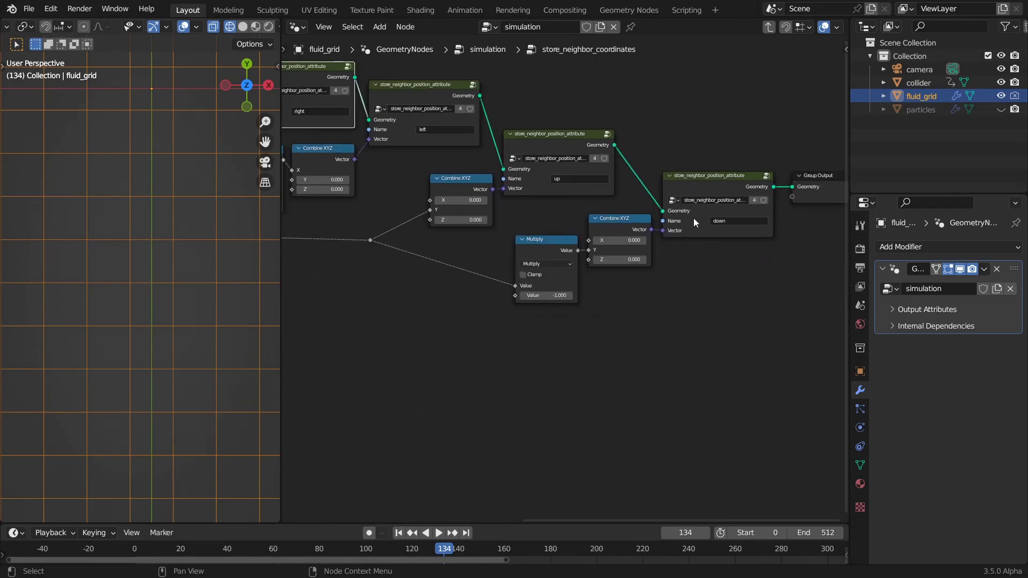
key("Tab")
middle_click_drag(452, 239, 503, 213)
left_click_drag(711, 166, 708, 161)
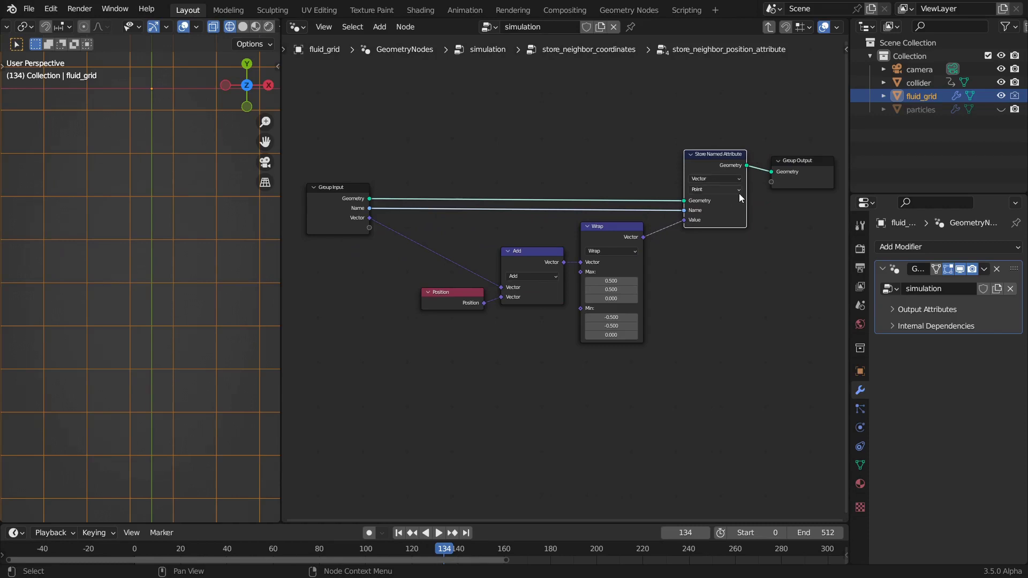
left_click_drag(451, 297, 457, 300)
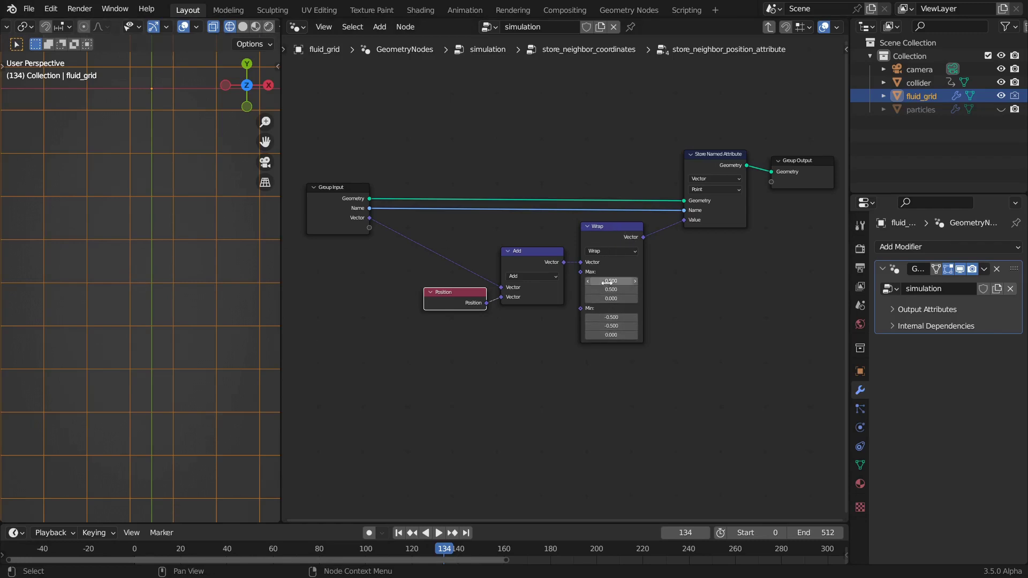
scroll(127, 219, "down", 8)
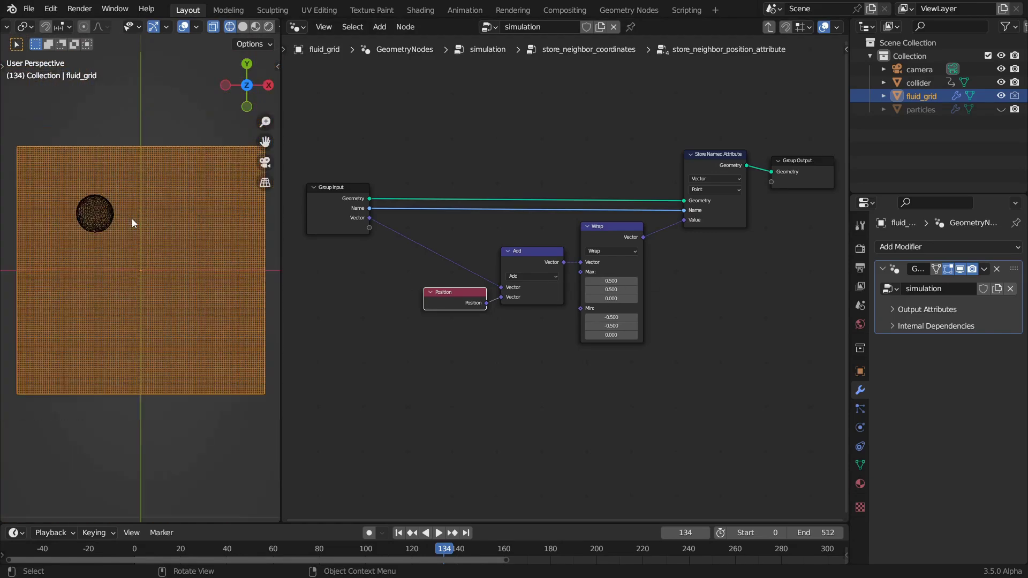
Examine the fluid grid's right and left borders up close to relate them to the Wrap node's limits
scroll(185, 265, "up", 1)
scroll(188, 271, "up", 3)
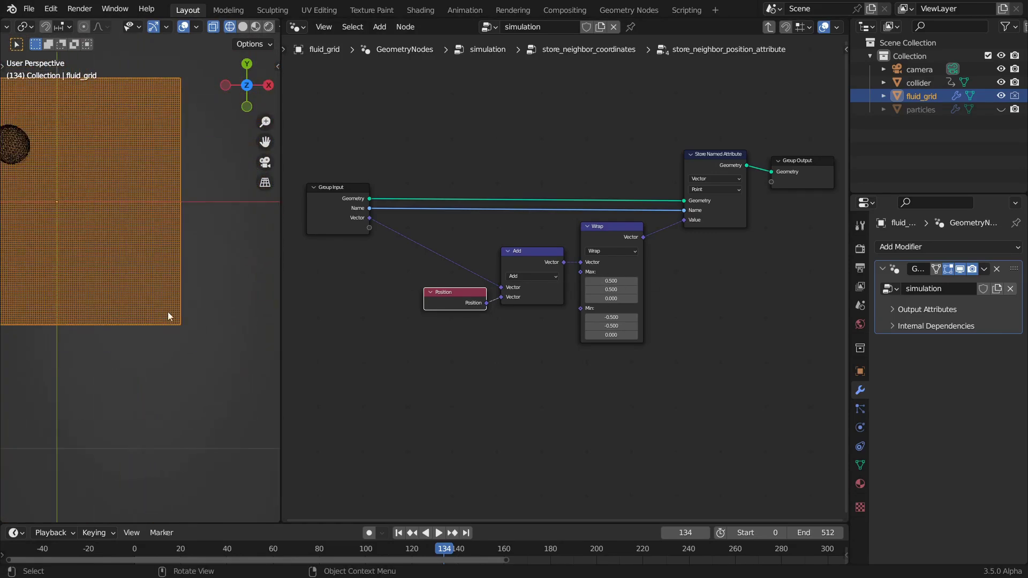
scroll(234, 343, "up", 3, "ctrl")
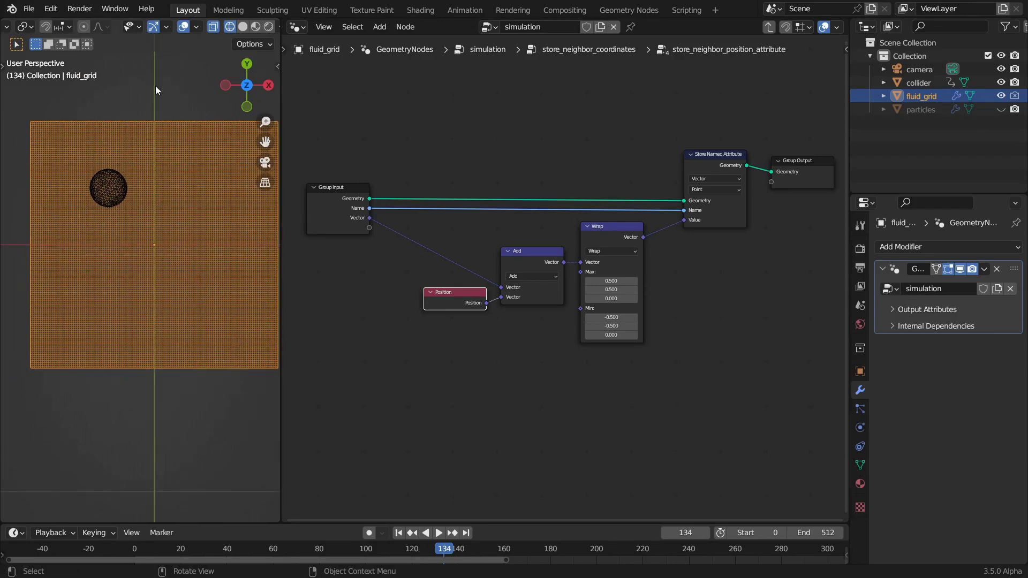
scroll(195, 264, "up", 3)
scroll(218, 280, "up", 2)
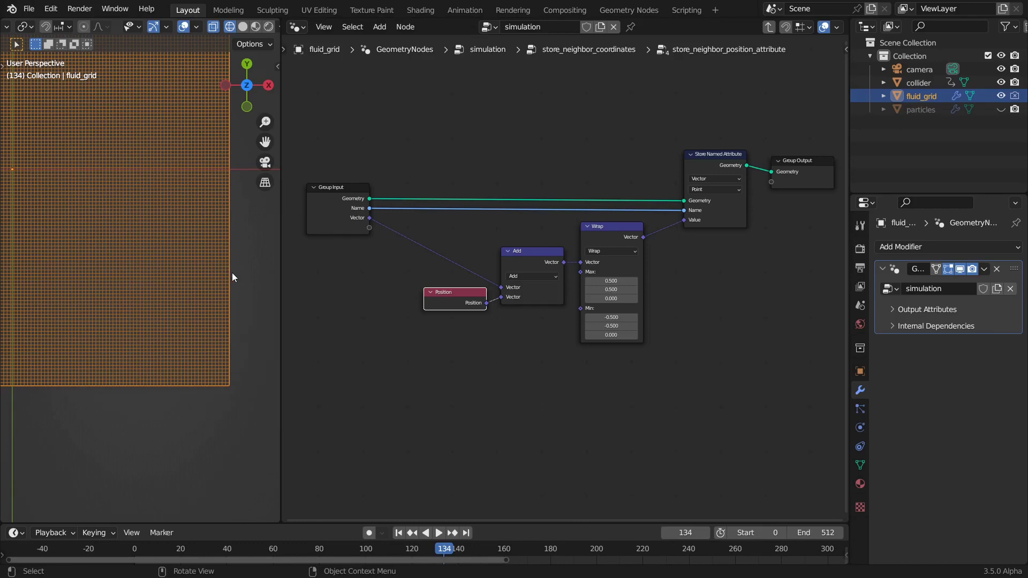
scroll(230, 277, "up", 6)
scroll(156, 273, "up", 1)
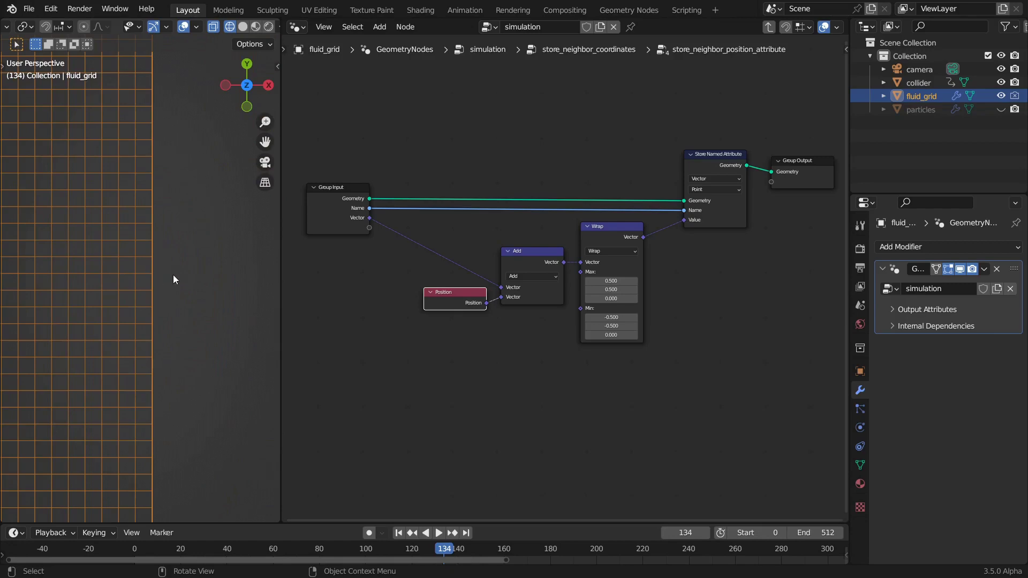
scroll(168, 273, "down", 10)
middle_click_drag(168, 273, 94, 293, "shift")
scroll(112, 322, "up", 10)
middle_click_drag(131, 346, 118, 210, "shift")
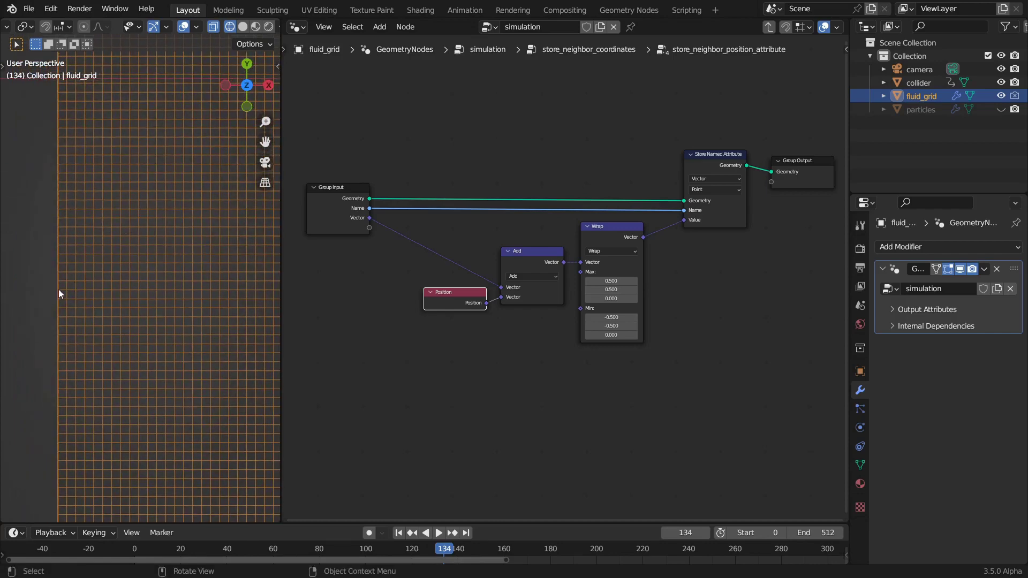
scroll(64, 290, "down", 5)
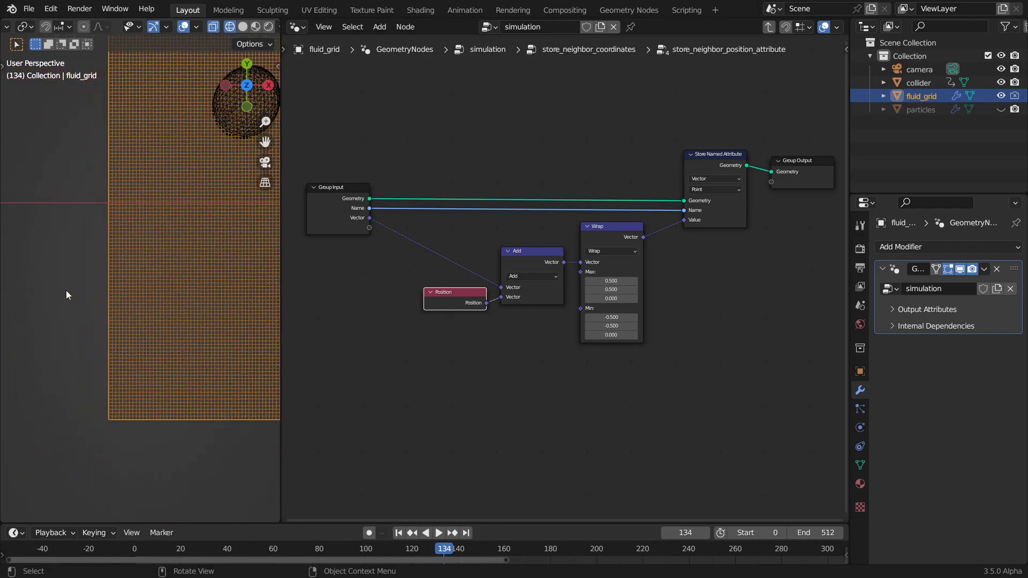
key("KP_7")
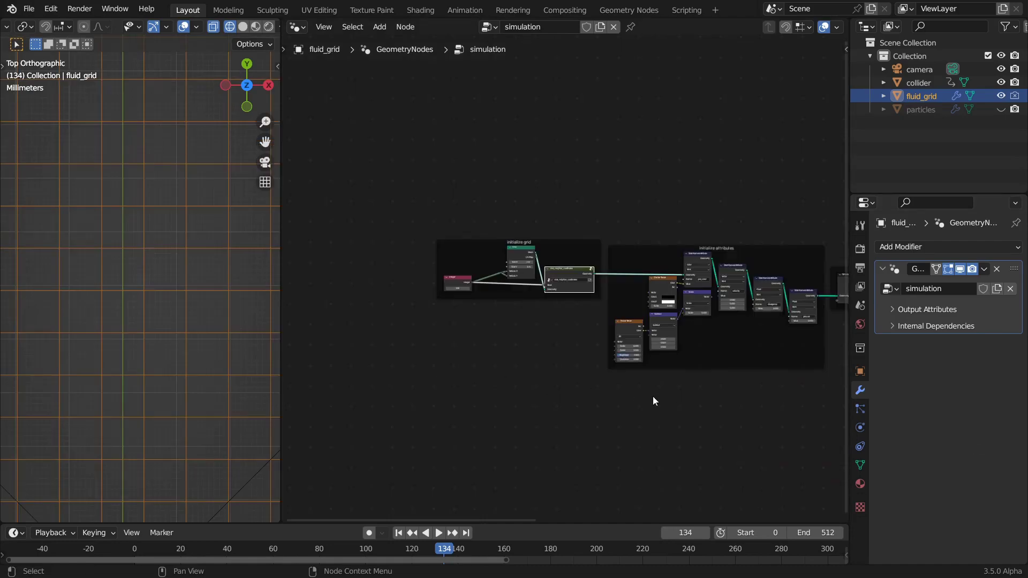
Examine the Store Named Attribute nodes for grid_color, velocity, divergence and pressure in the simulation tree's initialize attributes frame
scroll(639, 378, "up", 2)
scroll(782, 167, "up", 4)
scroll(650, 142, "up", 2)
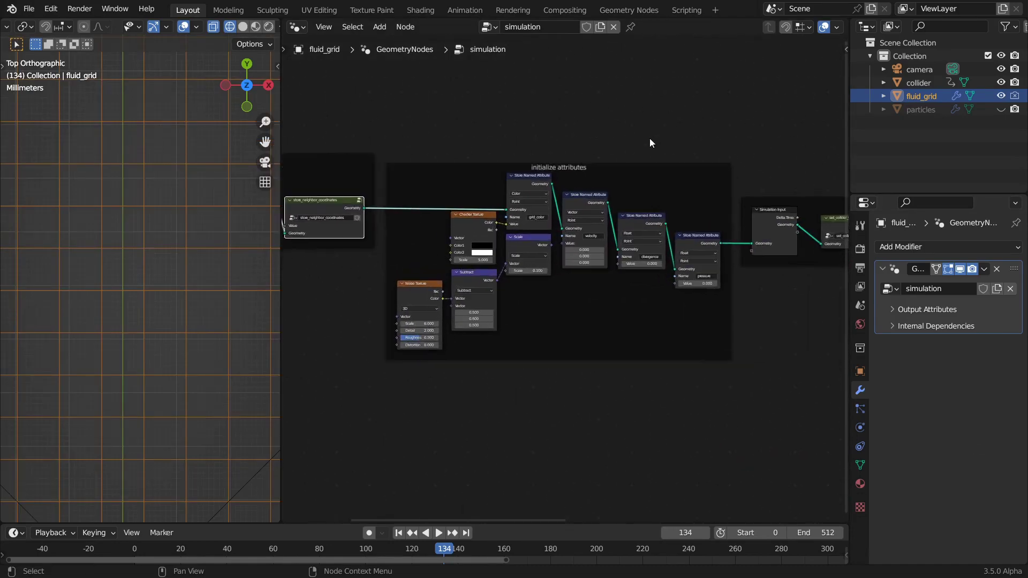
left_click(594, 157)
key("KP_Decimal")
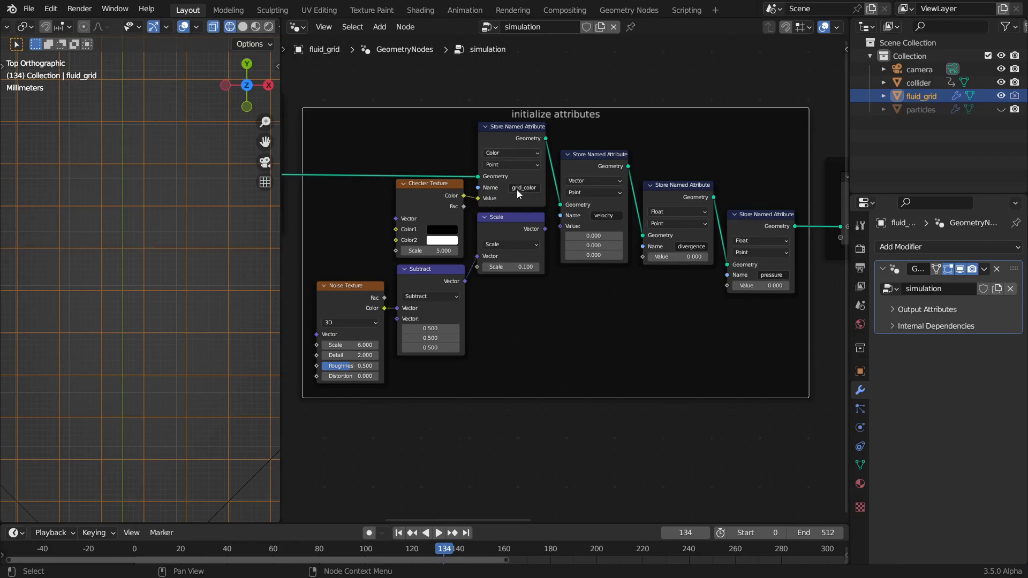
Switch the viewport shading to Material Preview and view the whole grid with its checker color
scroll(137, 209, "down", 4)
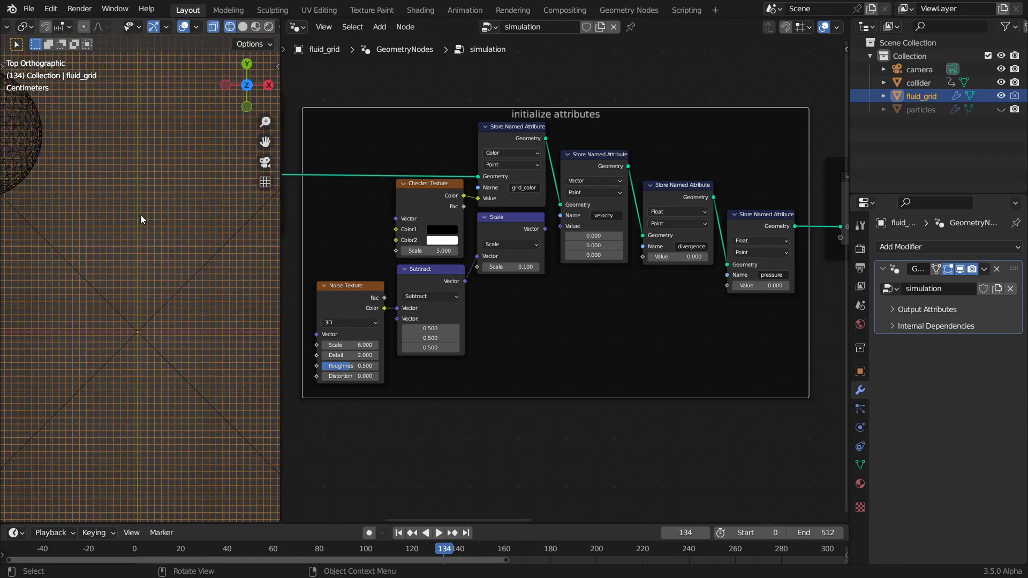
middle_click_drag(181, 248, 174, 252)
key("z")
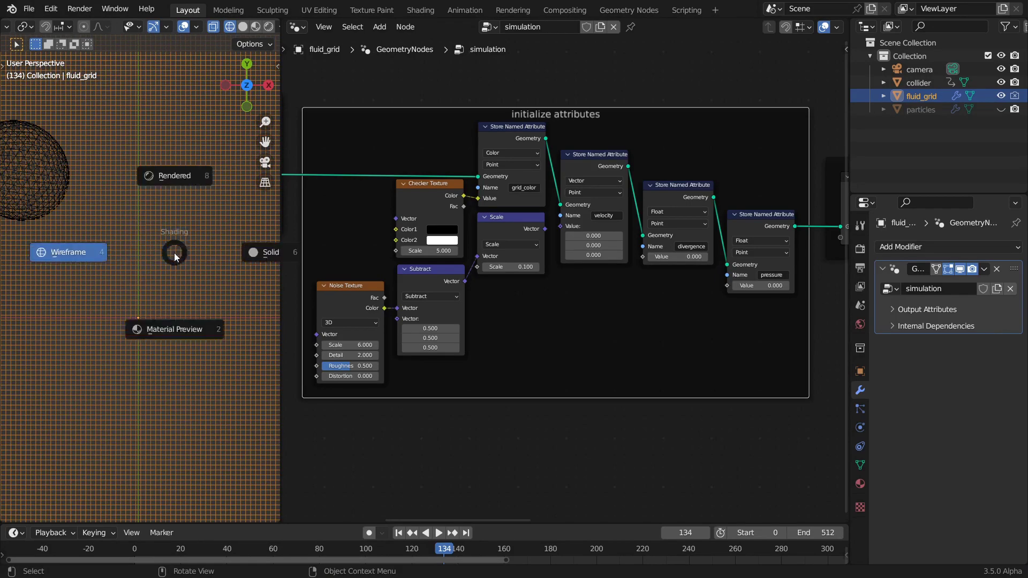
left_click(191, 328)
scroll(190, 329, "down", 6)
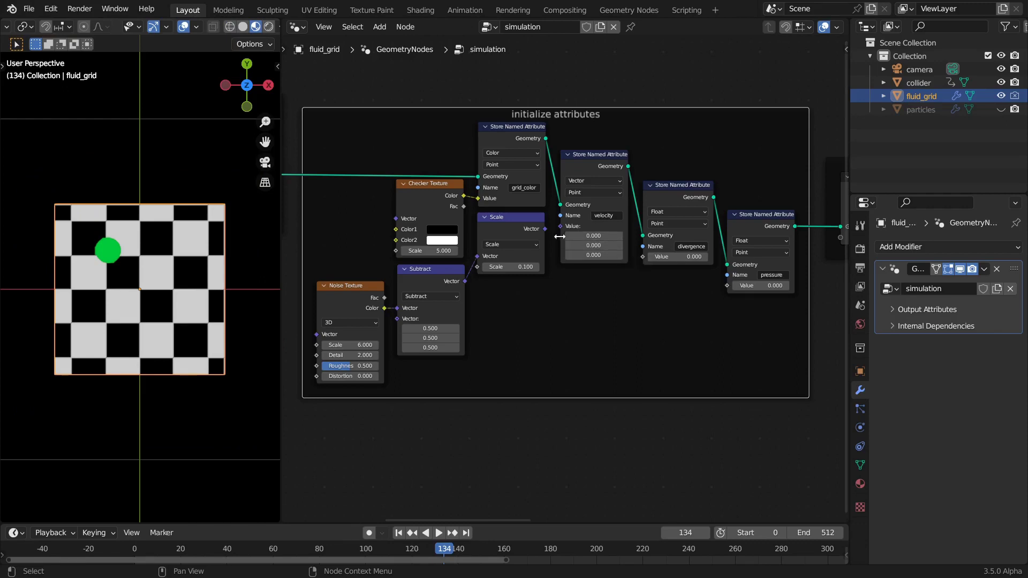
Connect the Scale node's vector to the velocity attribute's Value, play the simulation from the first frame, and return to frame 0
left_click_drag(544, 229, 560, 227)
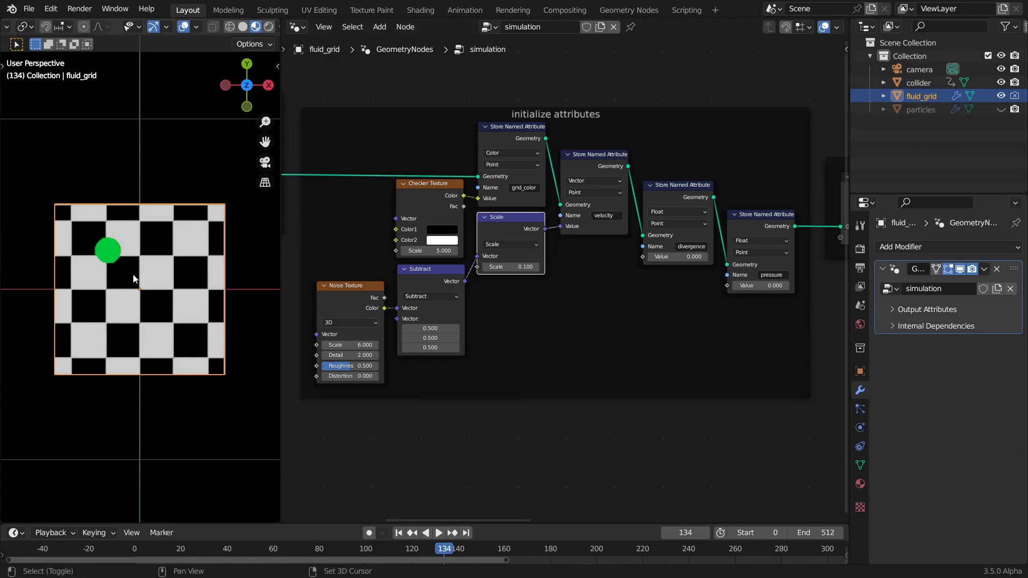
key("shift+Left")
scroll(138, 289, "up", 1)
key("space")
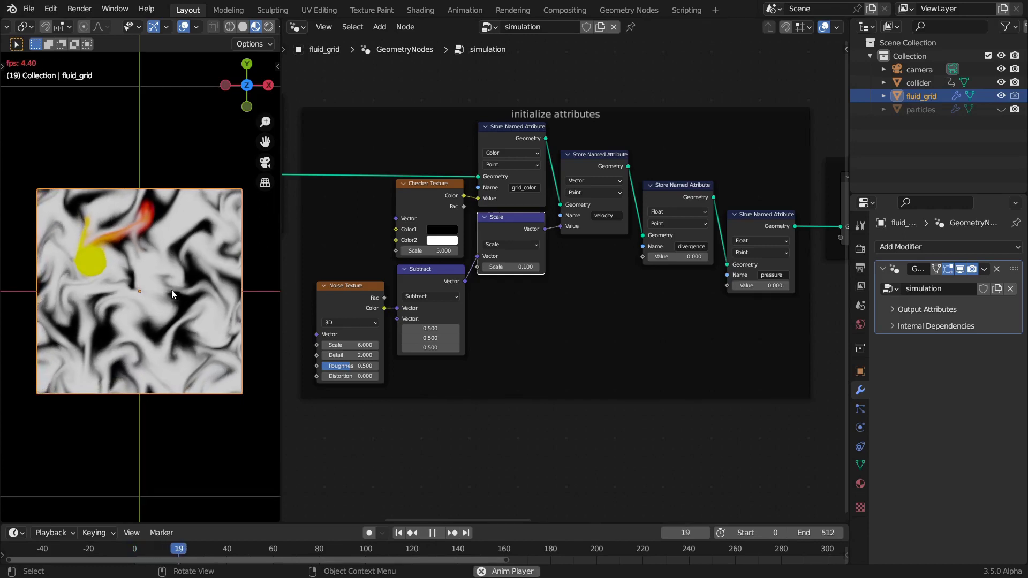
key("space")
key("shift+Left")
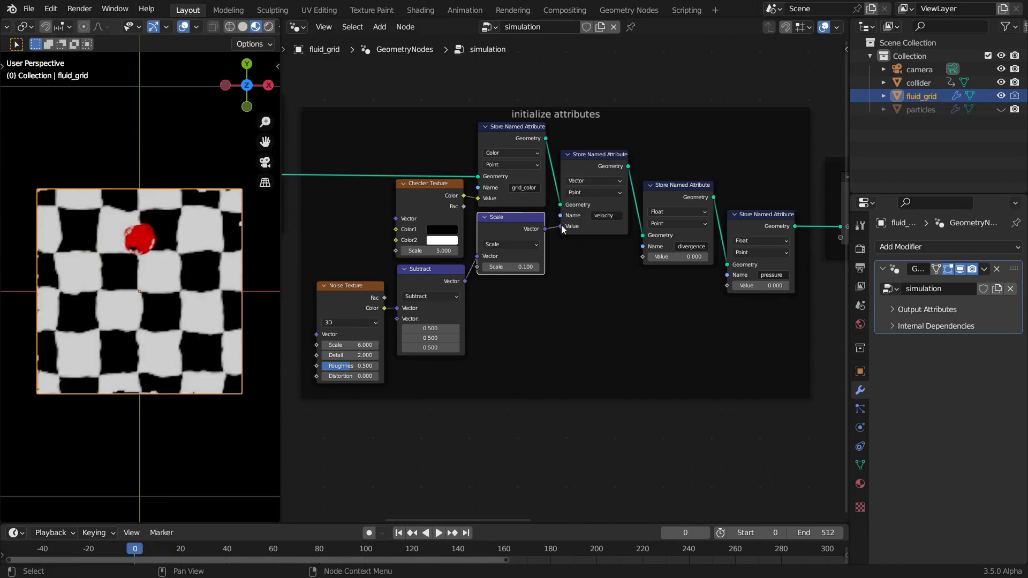
Disconnect the Scale node from the velocity attribute's Value and replay the simulation from the first frame
left_click_drag(561, 224, 555, 248)
key("Right")
key("shift+Left")
key("space")
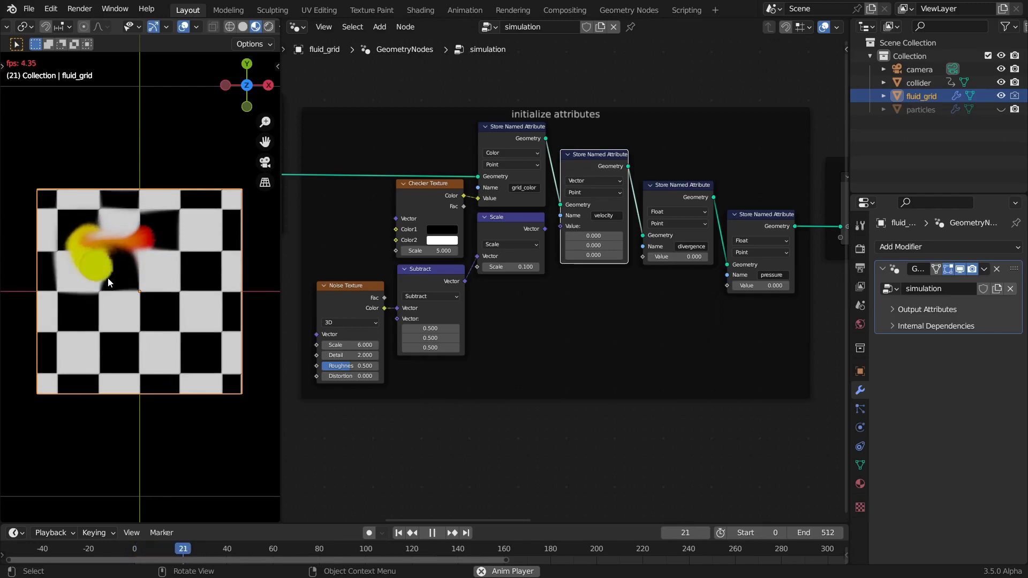
key("Escape")
Save the file and clear the node selection
key("ctrl+s")
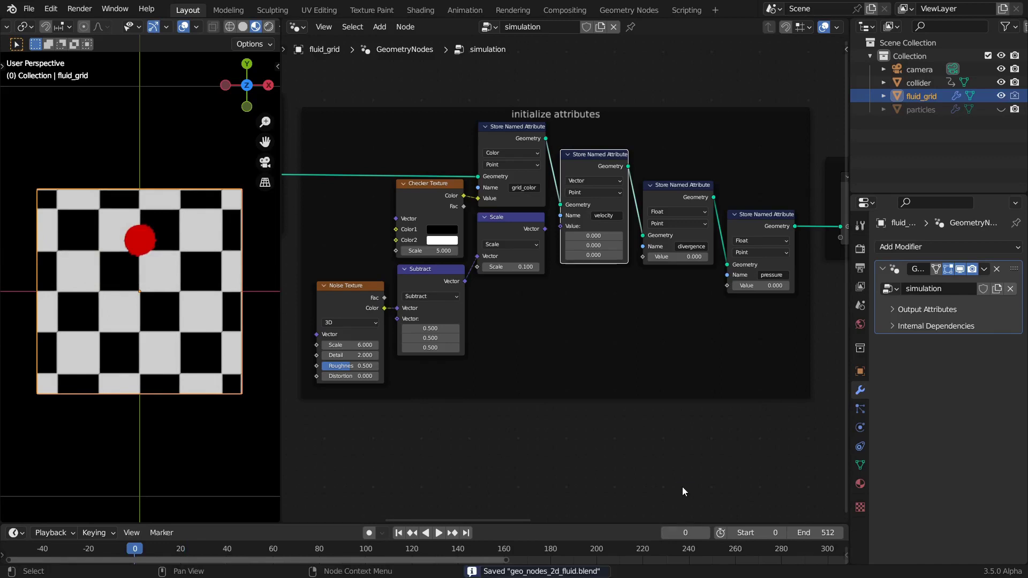
left_click(635, 484)
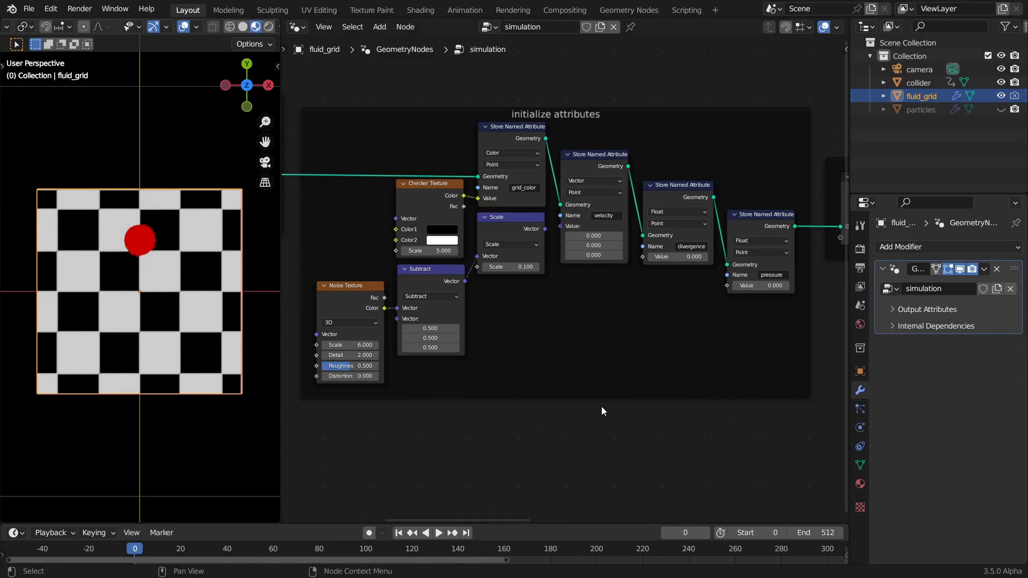
Switch the viewport shading to Wireframe and examine the individual grid cells up close
key("z")
left_click(51, 286)
scroll(138, 313, "up", 5)
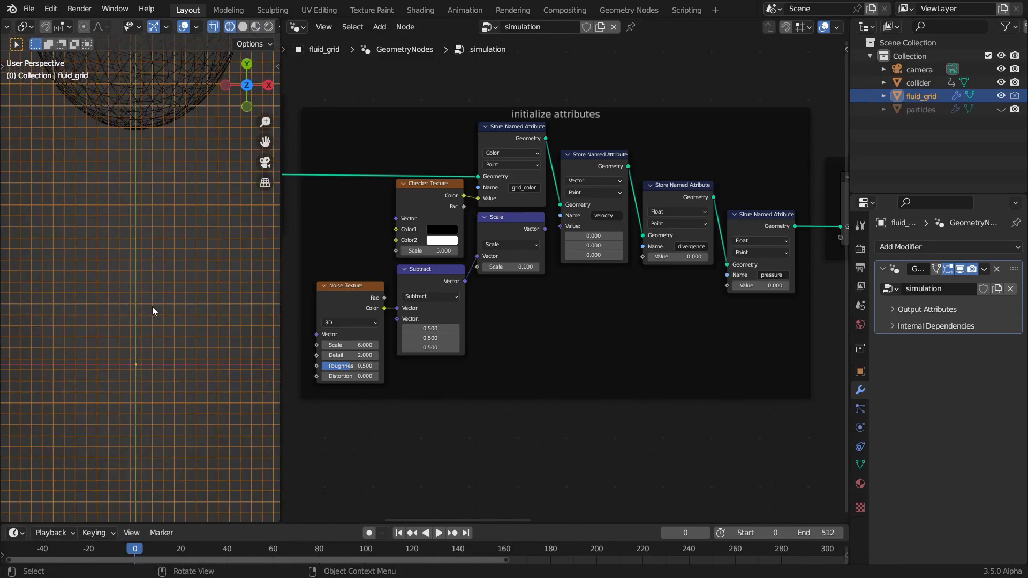
scroll(162, 283, "up", 4)
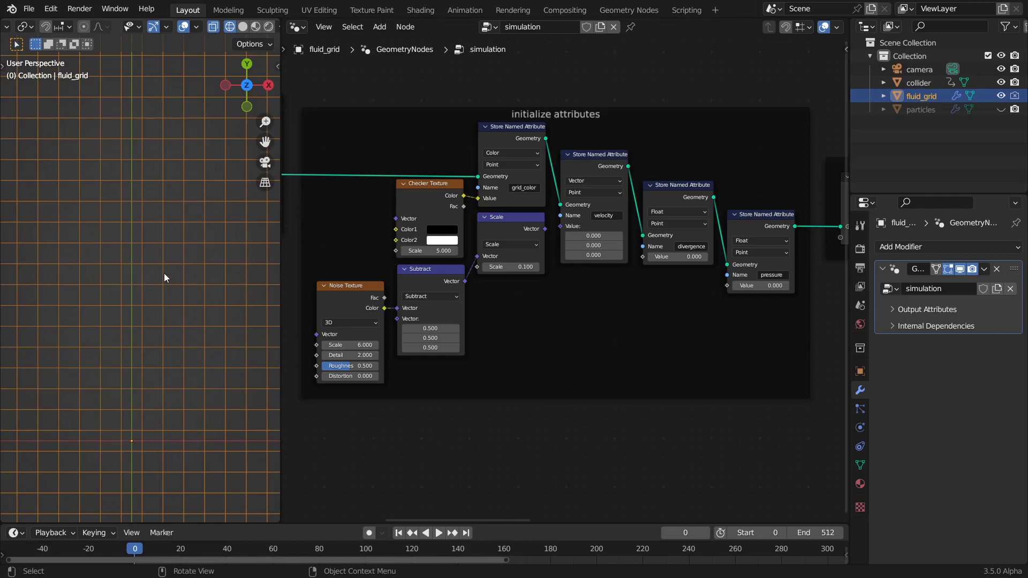
scroll(185, 301, "up", 2)
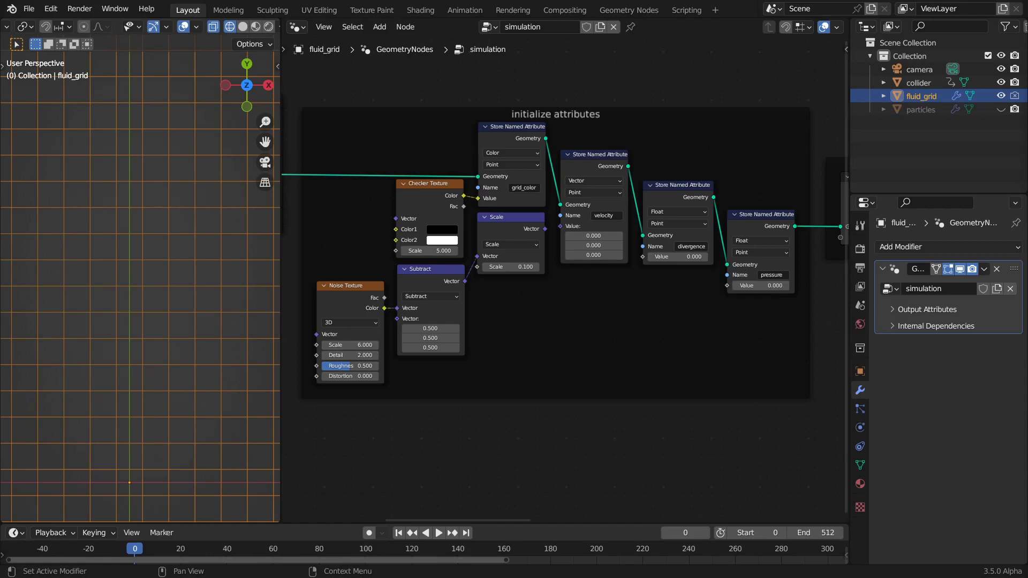
Examine the start of the simulation frame, from the Simulation Input node to the set_collider_velocity group
middle_click_drag(730, 422, 451, 416)
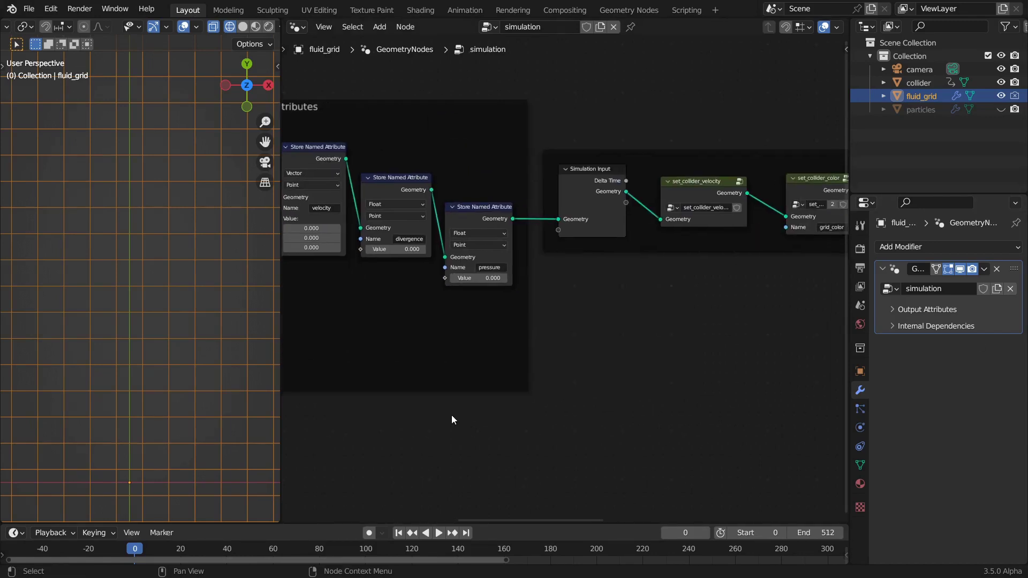
scroll(584, 372, "down", 2)
middle_click_drag(717, 328, 541, 337)
middle_click_drag(489, 312, 586, 324)
scroll(670, 369, "up", 2)
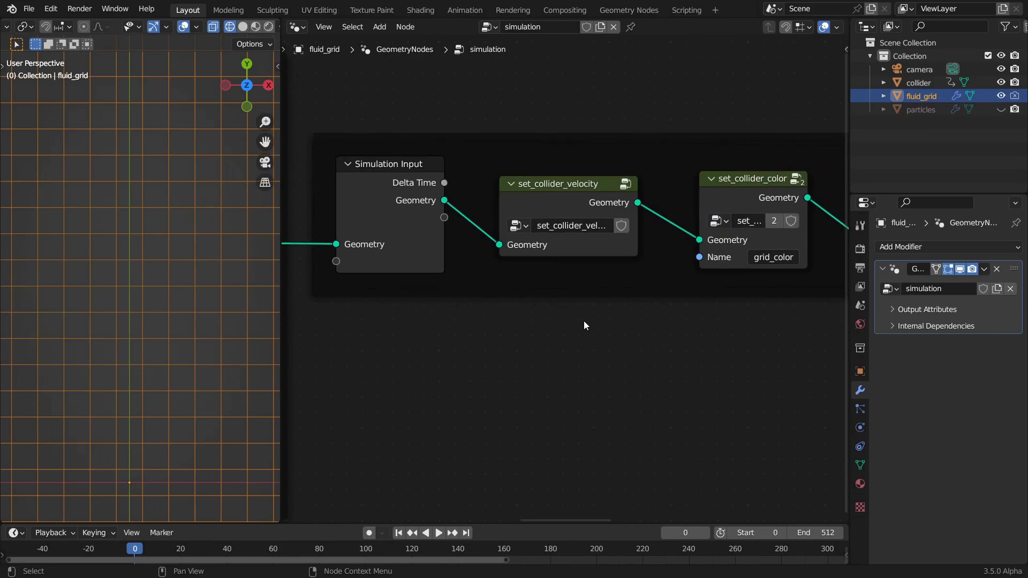
scroll(439, 229, "down", 1)
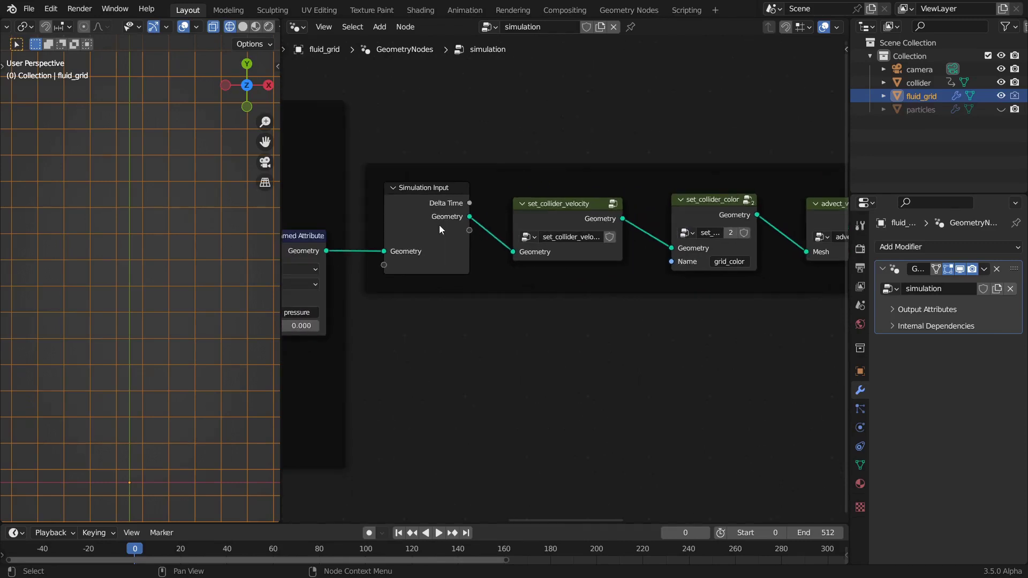
left_click_drag(541, 209, 538, 212)
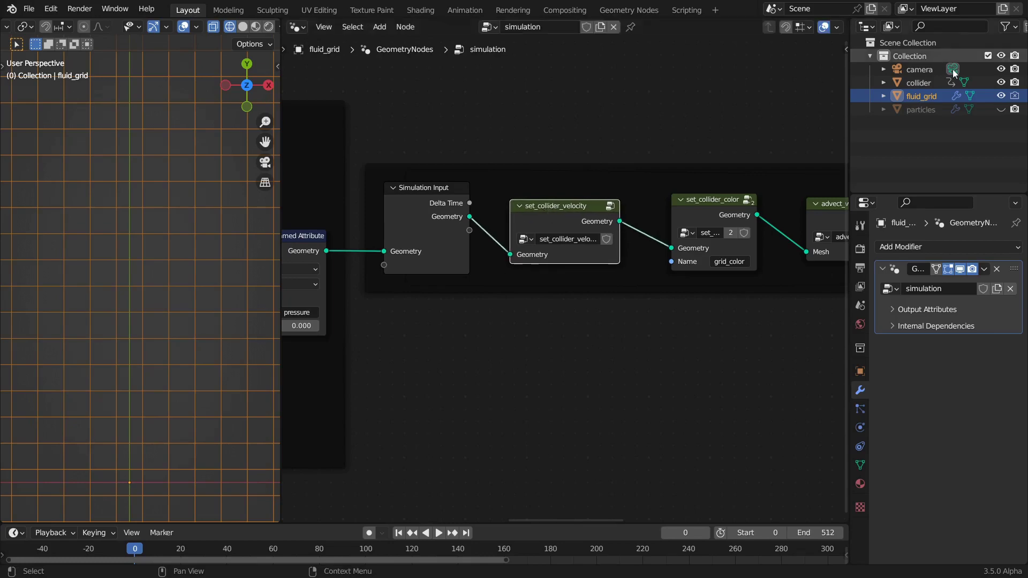
View the collider sphere on the wireframe grid and play a few frames to watch it move
scroll(186, 275, "down", 5)
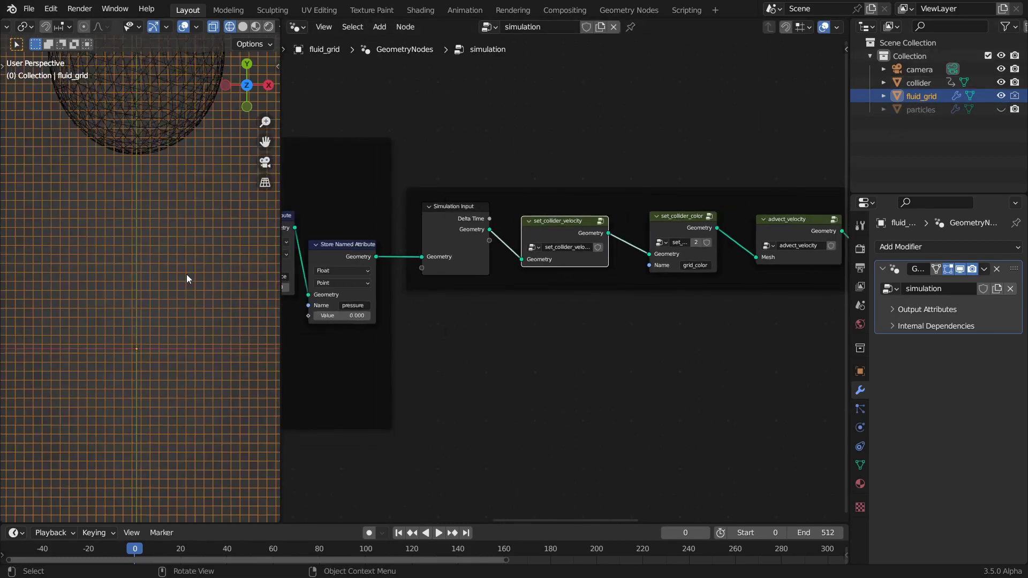
left_click(124, 179)
left_click(132, 277)
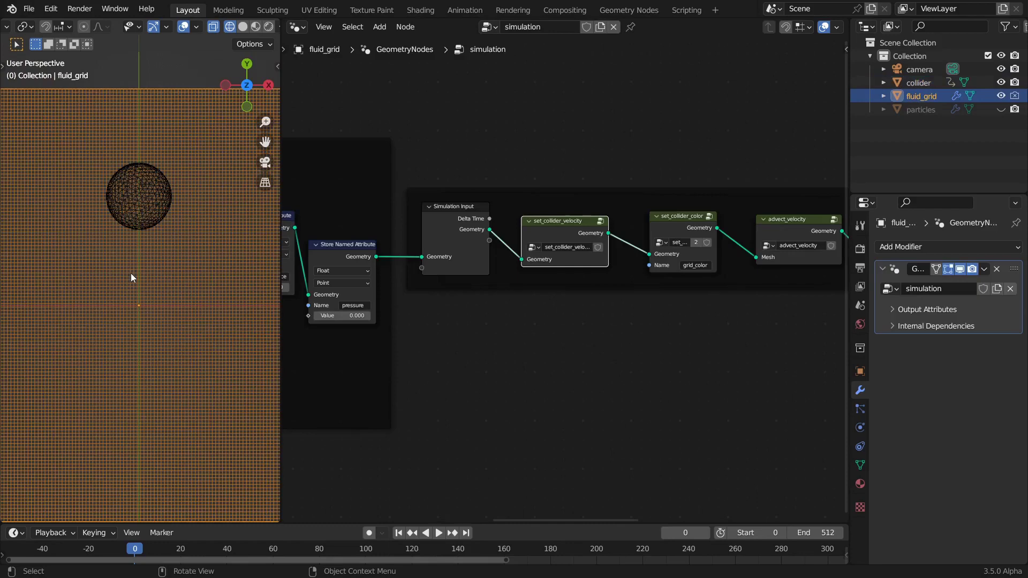
key("space")
Select the set_collider_color group and play the simulation in Material Preview to see the collider color the grid
middle_click_drag(666, 317, 542, 336)
scroll(564, 321, "up", 2)
left_click(490, 210)
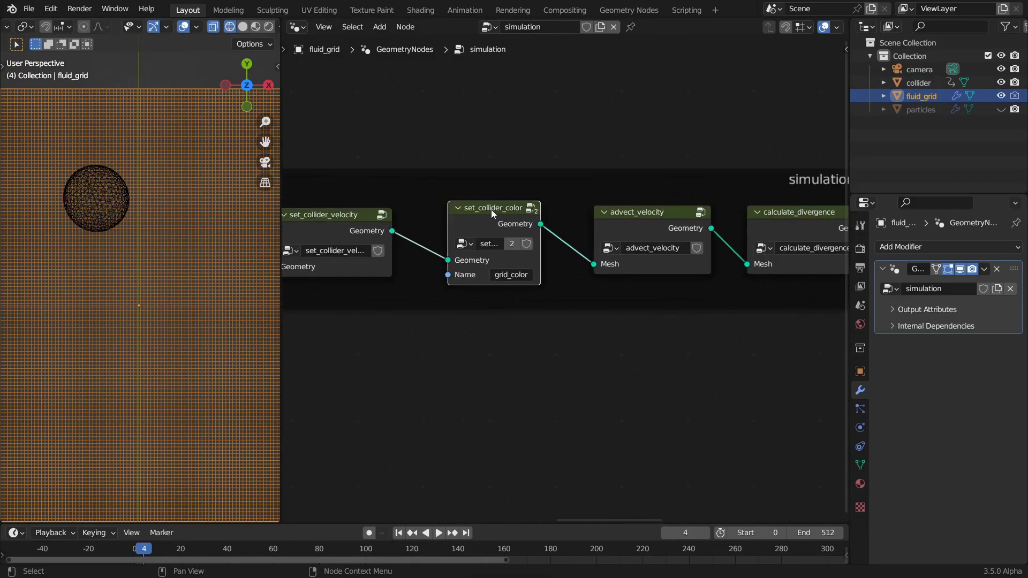
scroll(168, 265, "down", 3)
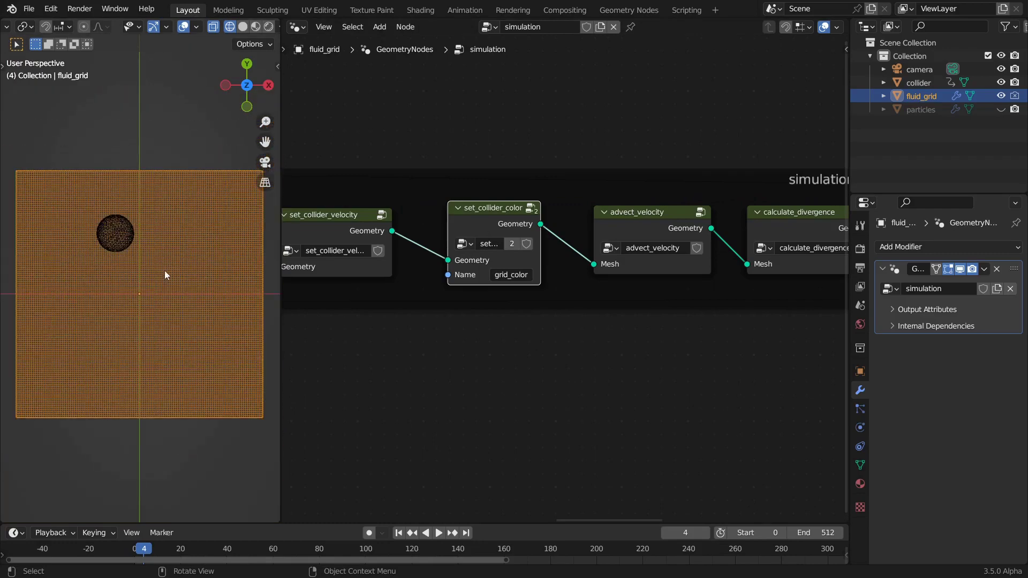
key("z")
key("space")
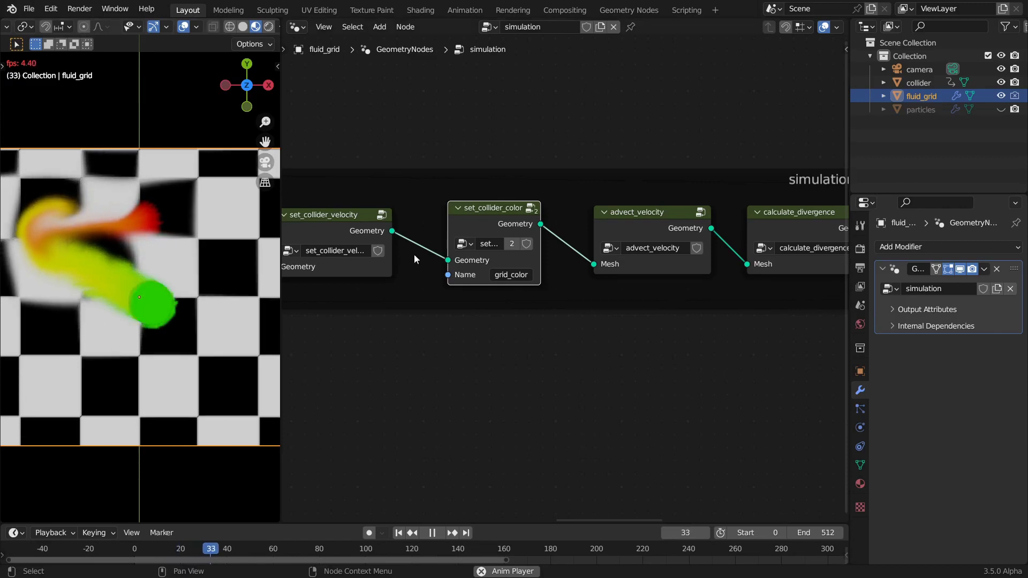
key("space")
Select the advect_velocity group and examine the grid cells up close in Wireframe shading
scroll(494, 357, "down", 1)
scroll(474, 340, "right", 4, "ctrl")
scroll(477, 333, "up", 2)
left_click(483, 204)
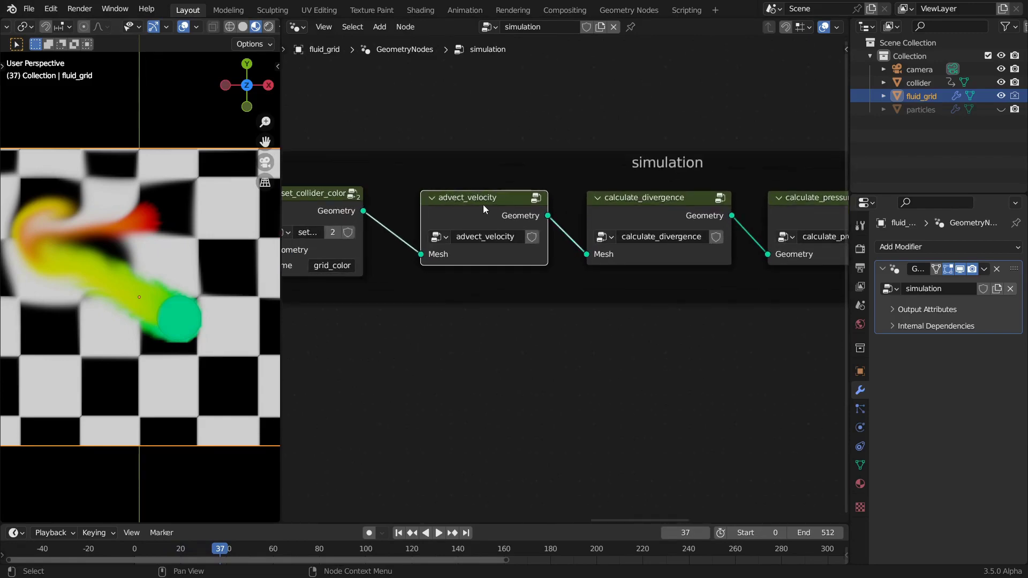
scroll(175, 278, "up", 3)
key("z")
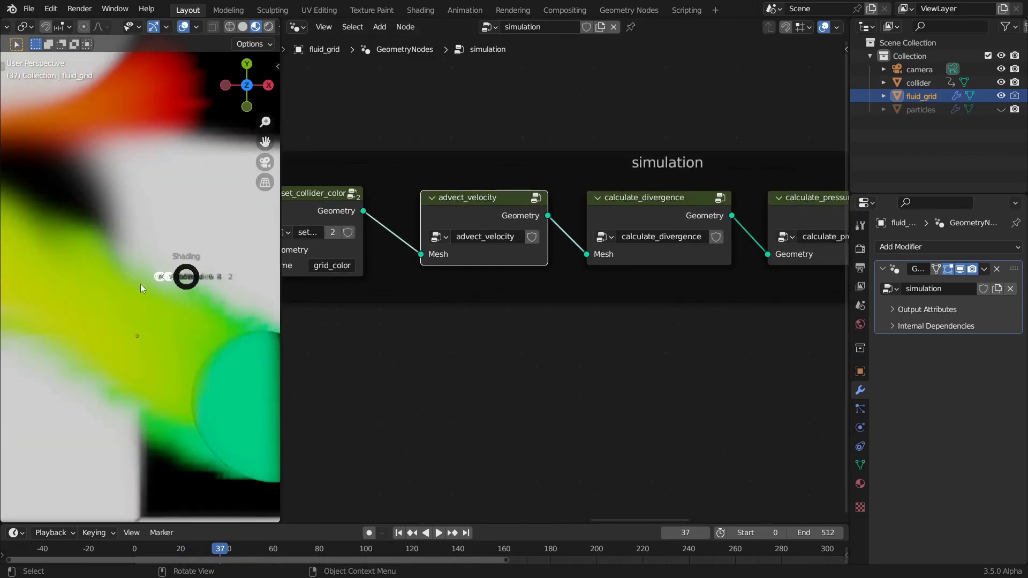
left_click(131, 288)
scroll(184, 356, "up", 3)
scroll(197, 277, "up", 10)
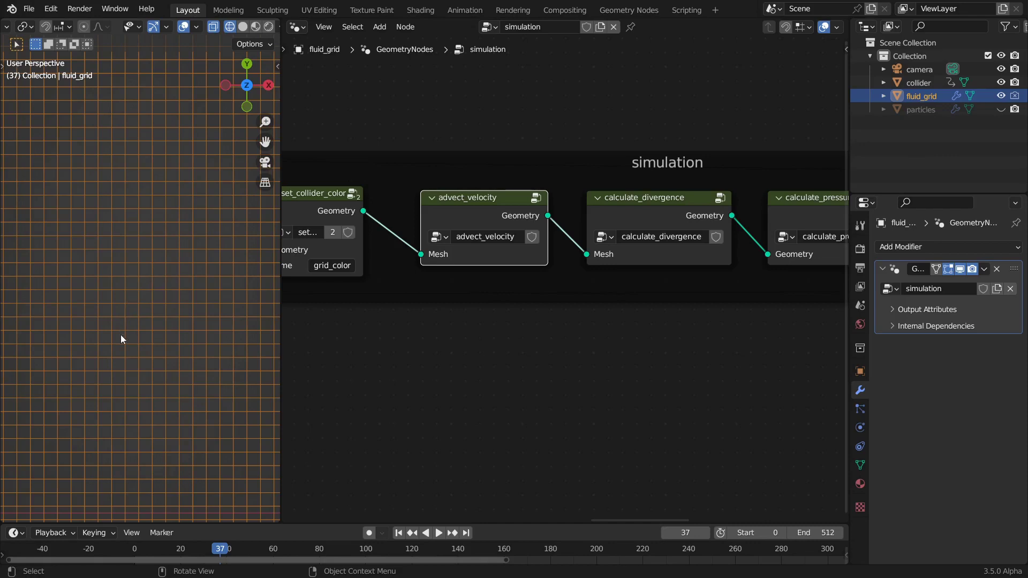
scroll(113, 282, "down", 2)
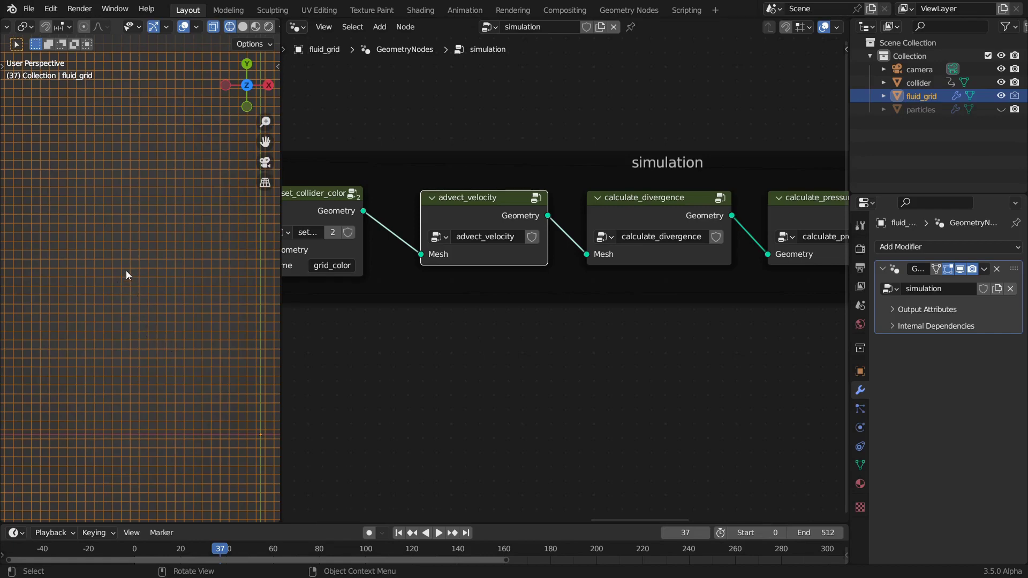
Select the calculate_divergence group and examine its place between the advect_velocity and calculate_pressure groups
scroll(191, 319, "down", 1)
scroll(463, 344, "right", 5)
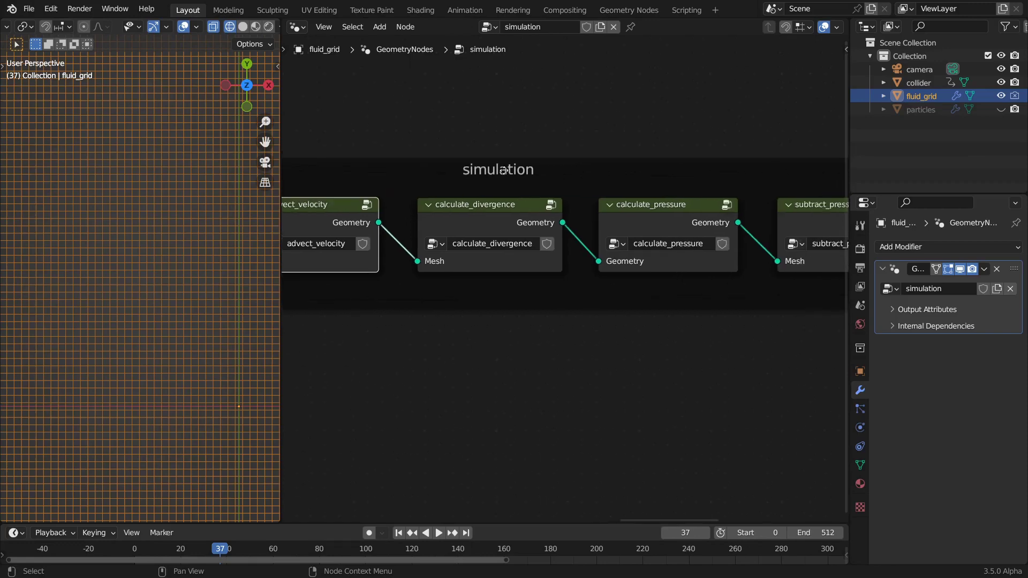
left_click(480, 220)
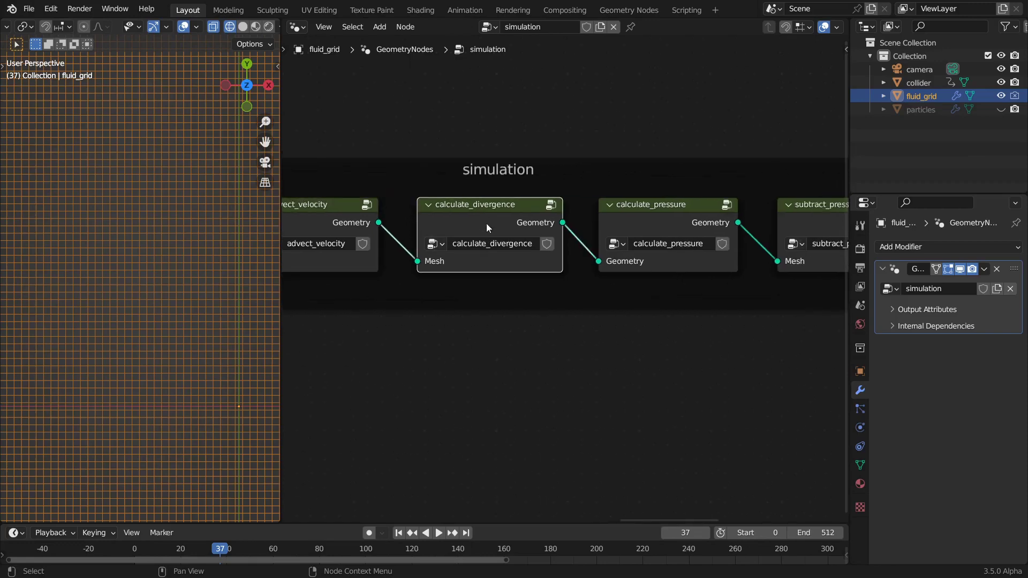
scroll(486, 223, "up", 3)
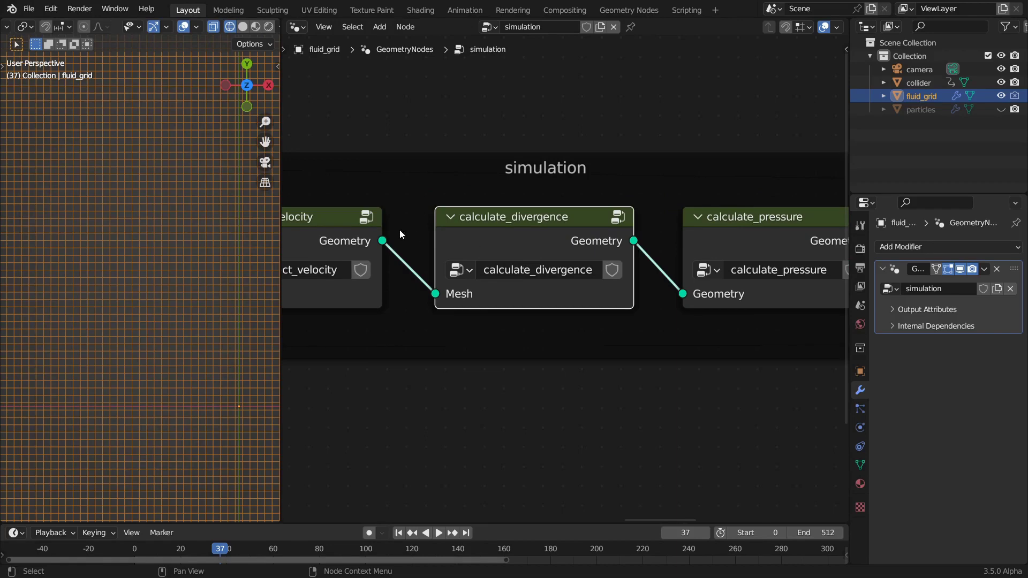
scroll(316, 228, "down", 1)
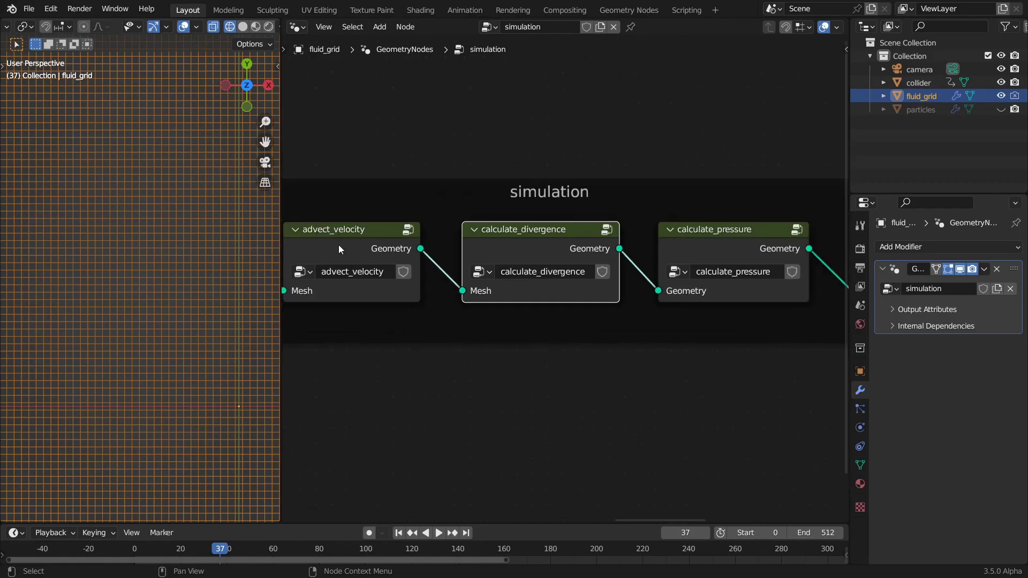
scroll(513, 234, "up", 1)
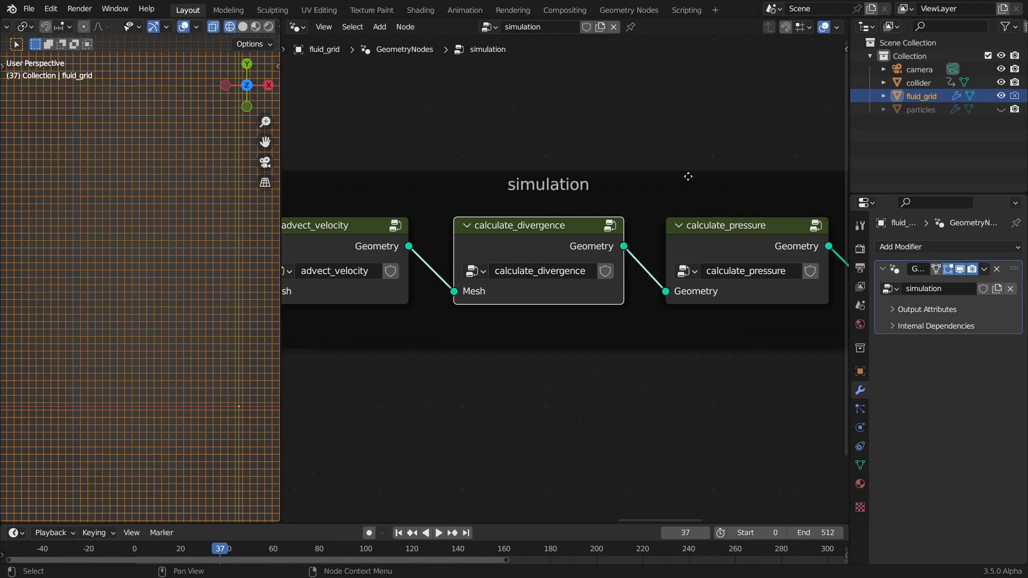
Select the calculate_pressure group and look inside at its chain of pressure iteration groups, returning to the simulation tree
middle_click_drag(687, 177, 525, 178)
left_click(573, 227)
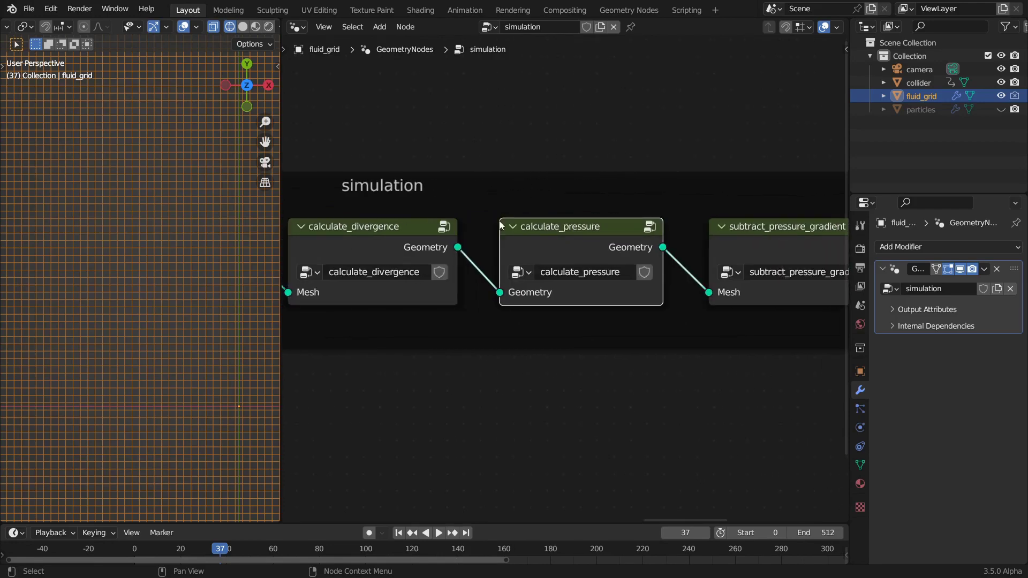
scroll(583, 240, "up", 2)
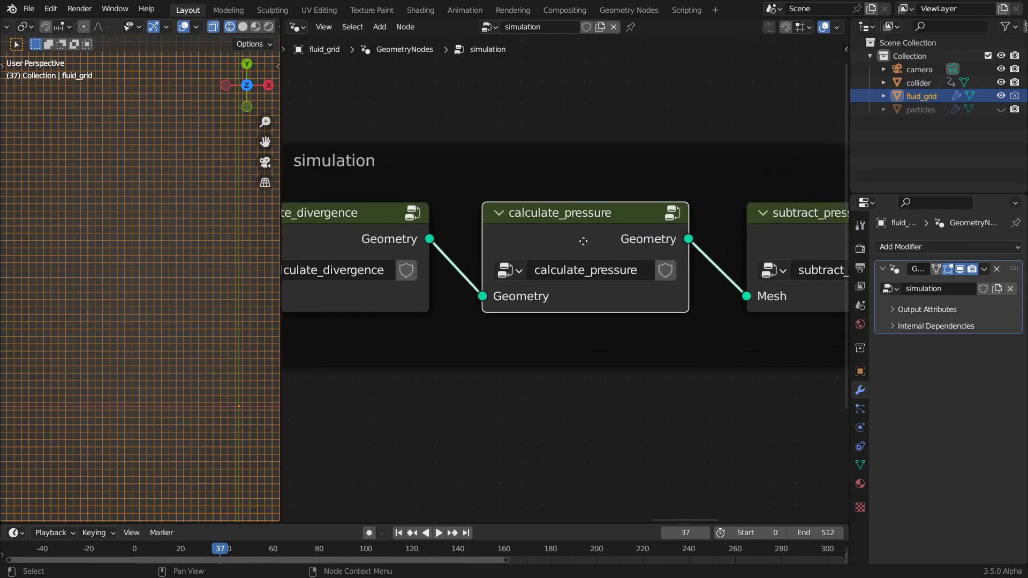
middle_click_drag(583, 240, 543, 252)
scroll(543, 251, "down", 1)
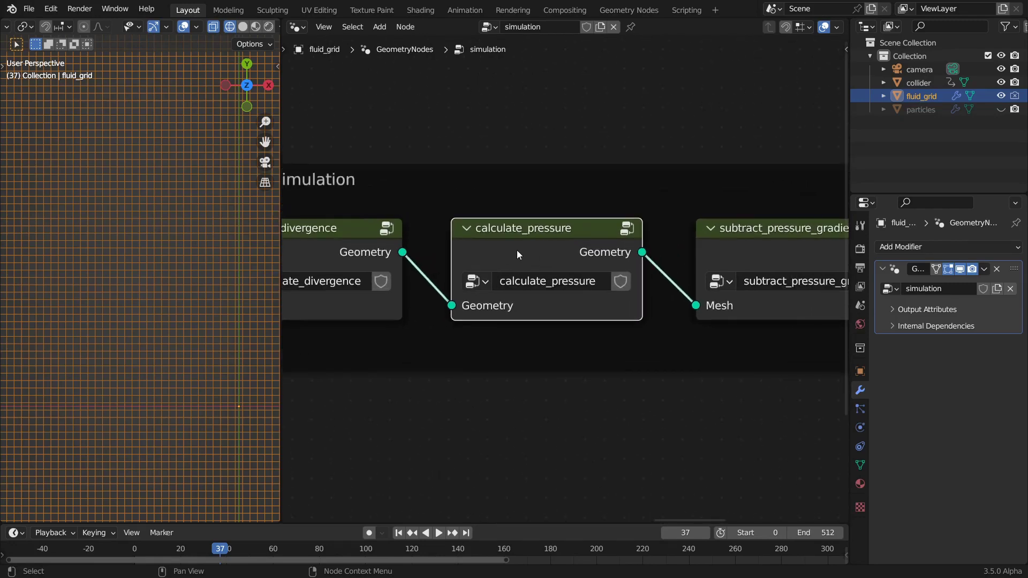
key("Tab")
key("Home")
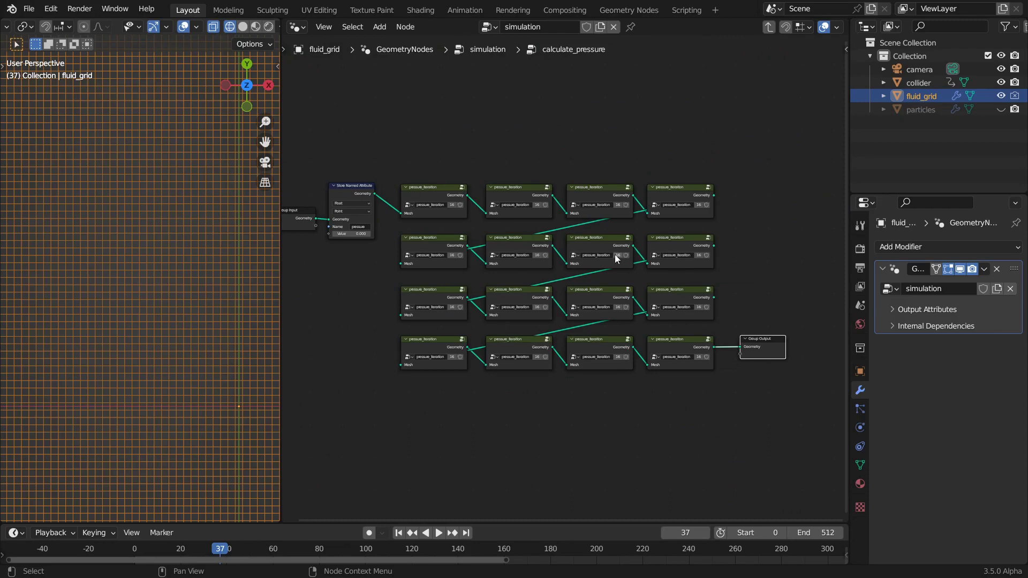
key("Tab")
Go back to the calculate_divergence group and select it
scroll(540, 320, "up", 5)
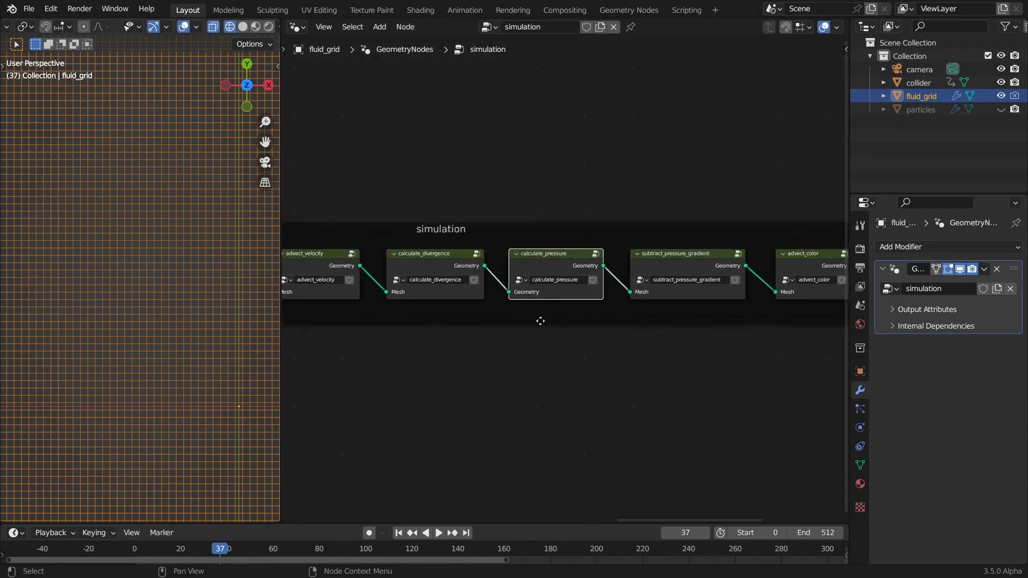
middle_click_drag(540, 320, 667, 360)
left_click(488, 245)
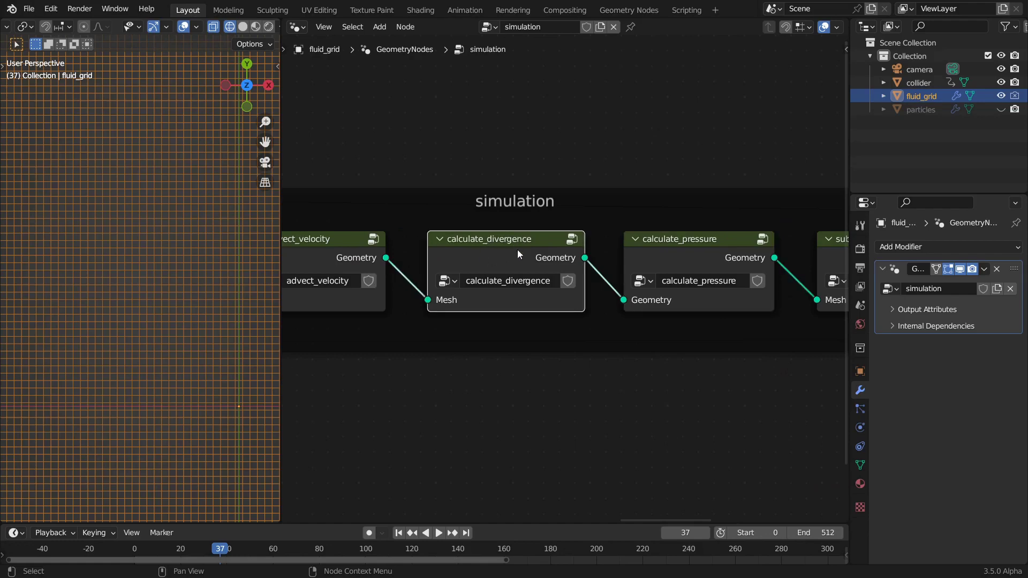
Select the subtract_pressure_gradient group and examine how it sits between calculate_pressure and advect_color
scroll(601, 348, "down", 1)
middle_click_drag(571, 354, 611, 367)
scroll(610, 366, "up", 1)
left_click(602, 250)
scroll(604, 249, "up", 1)
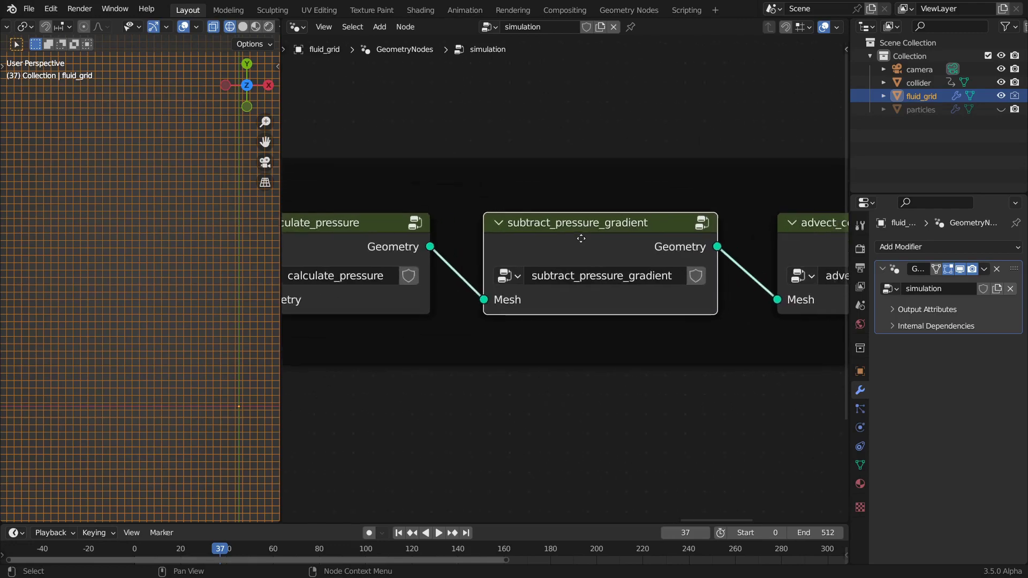
middle_click_drag(604, 249, 570, 249)
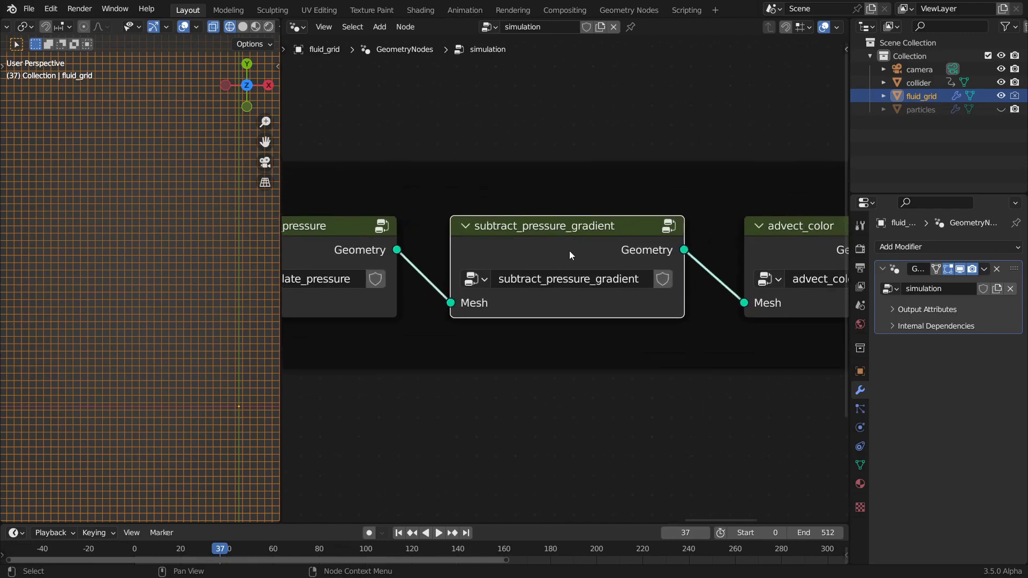
scroll(570, 250, "down", 1)
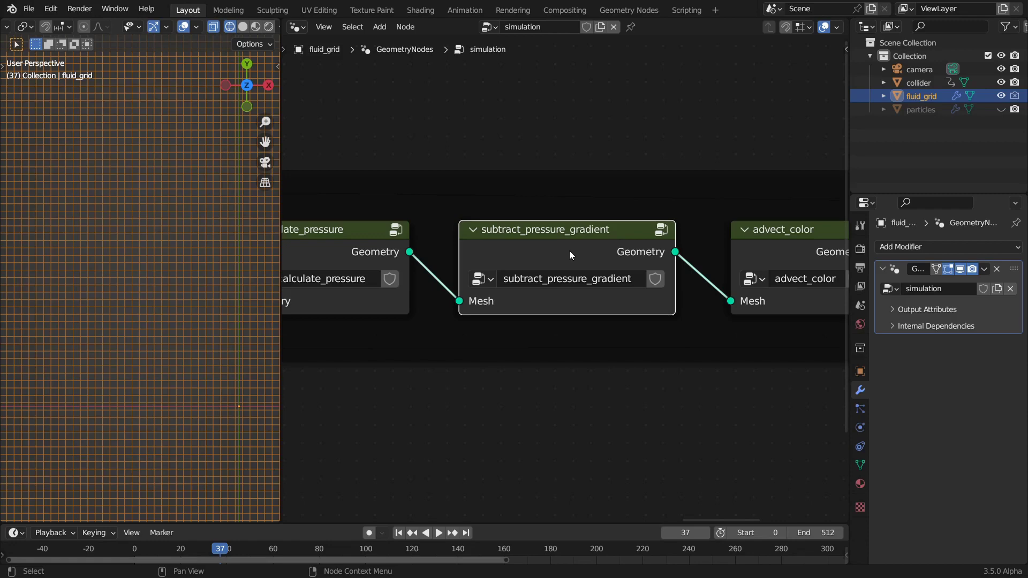
Go back to the advect_velocity group, select it and review the groups that follow it
scroll(570, 251, "down", 3)
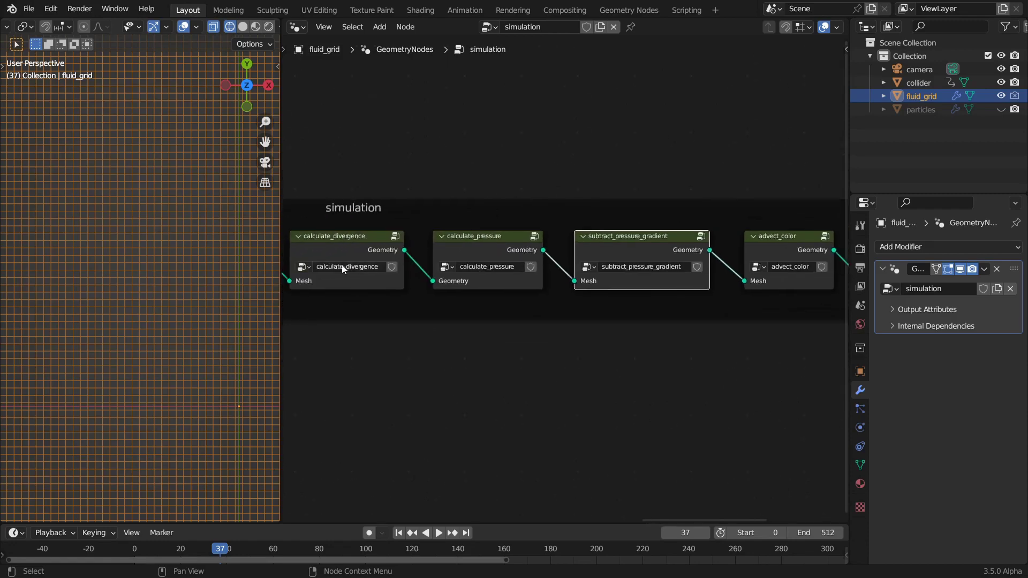
middle_click_drag(338, 244, 519, 221)
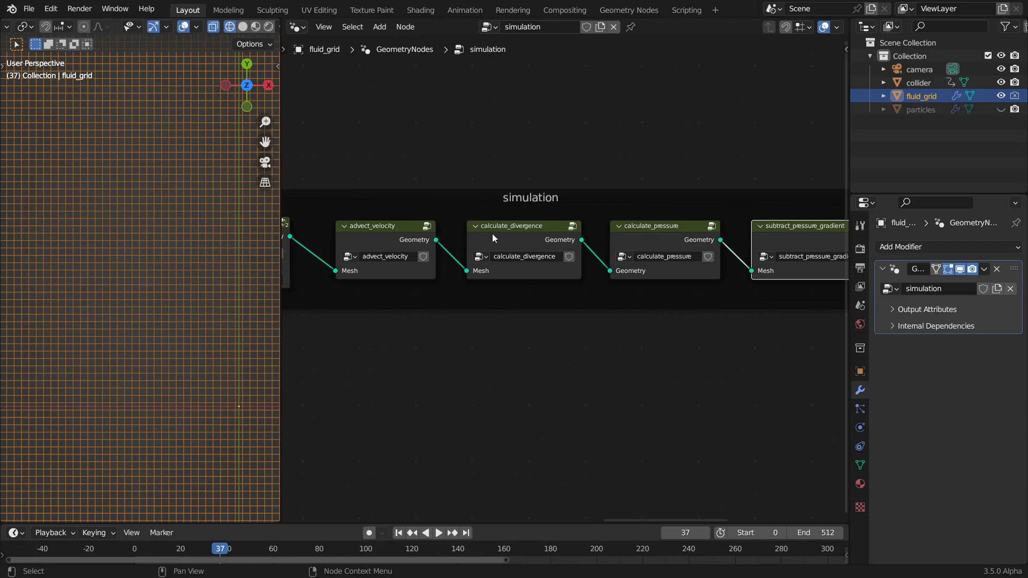
left_click(376, 227)
scroll(696, 299, "right", 6)
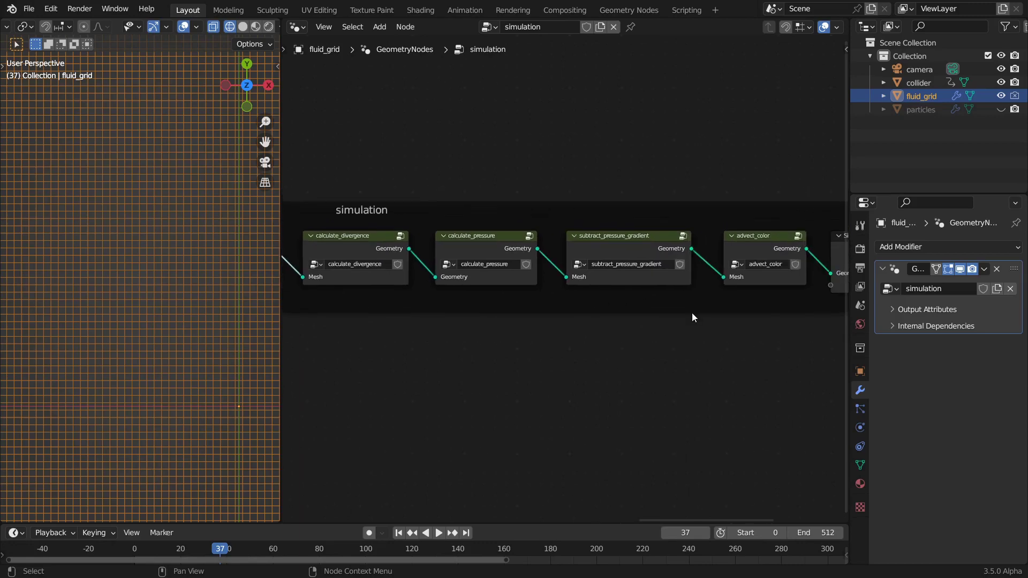
Select the advect_color group before the Simulation Output node and view the wireframe grid cells up close
scroll(596, 312, "up", 2)
scroll(641, 303, "right", 3)
scroll(576, 213, "up", 2)
left_click(576, 214)
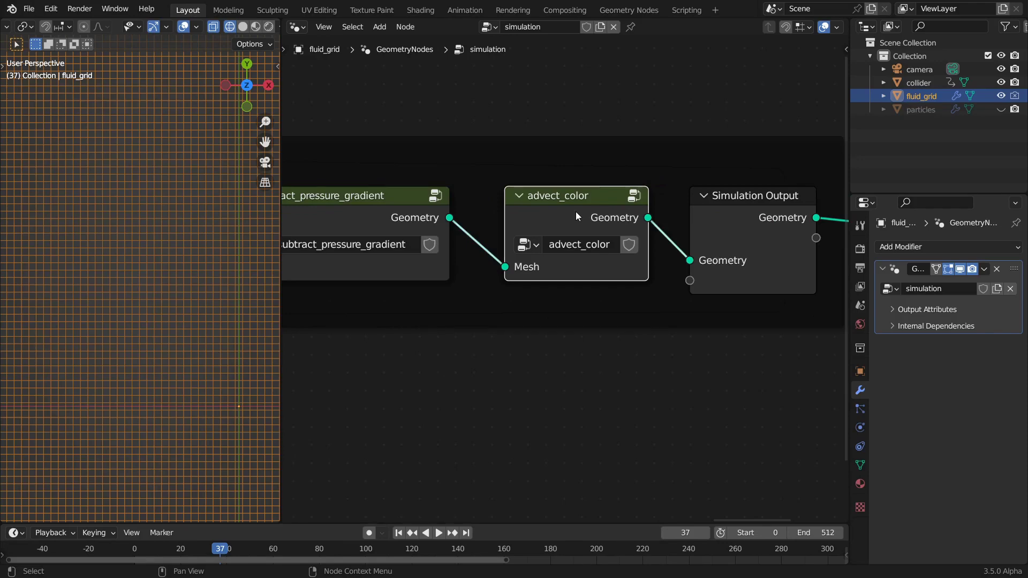
scroll(556, 215, "down", 2)
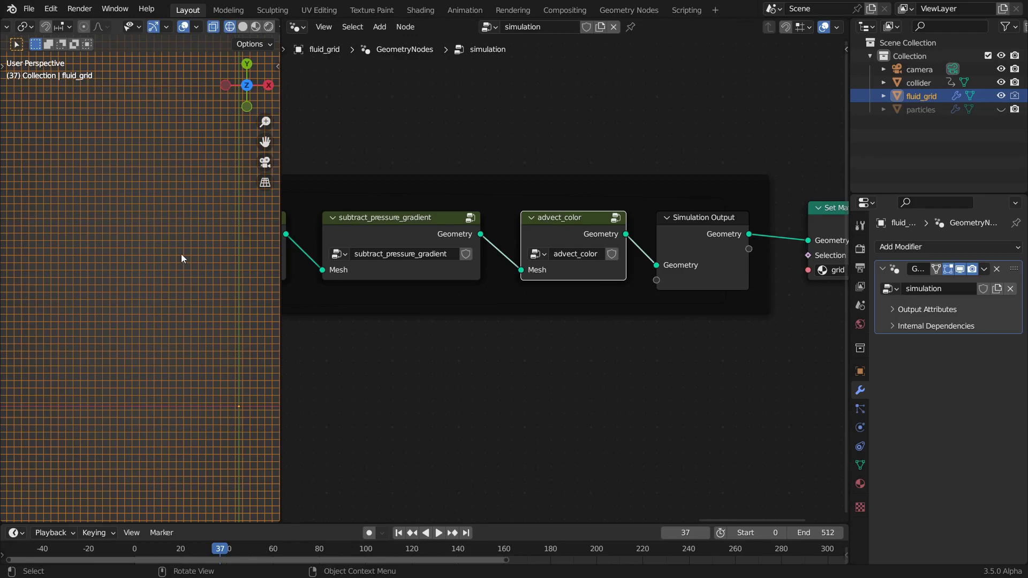
scroll(180, 245, "up", 3)
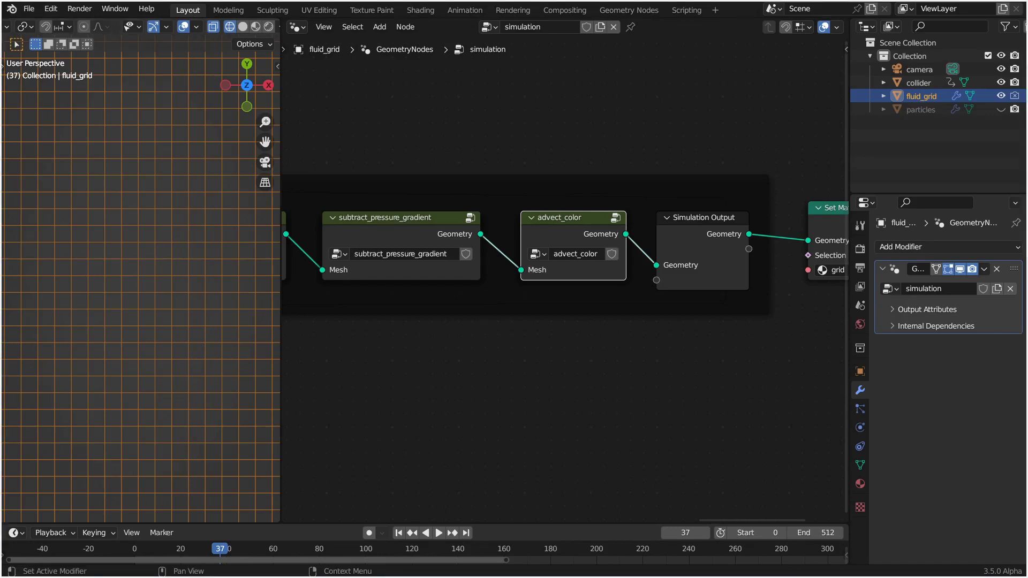
Select the Set Material node with the grid material and show the checkered grid in Material Preview shading
scroll(455, 417, "right", 10, "ctrl")
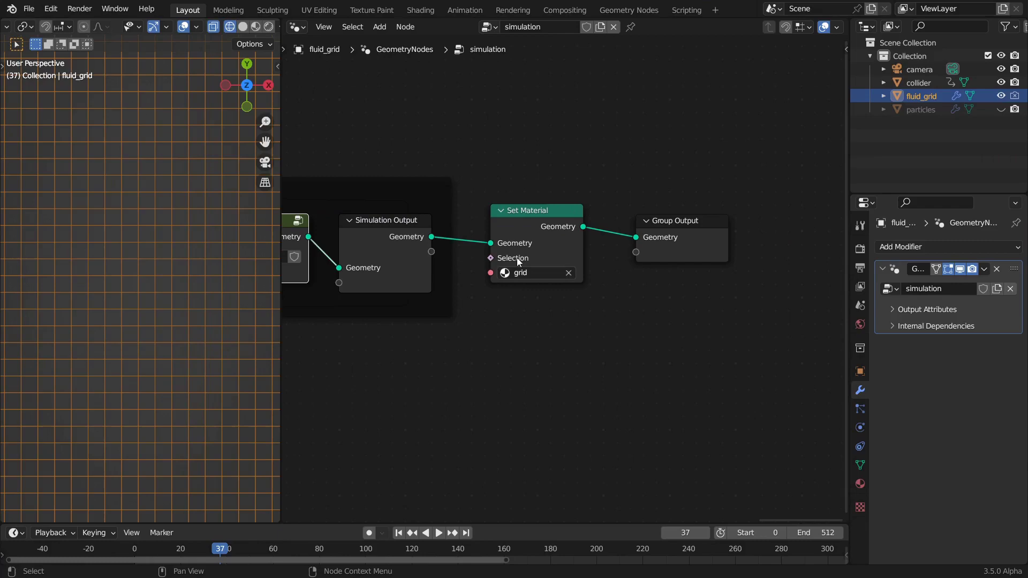
left_click(529, 210)
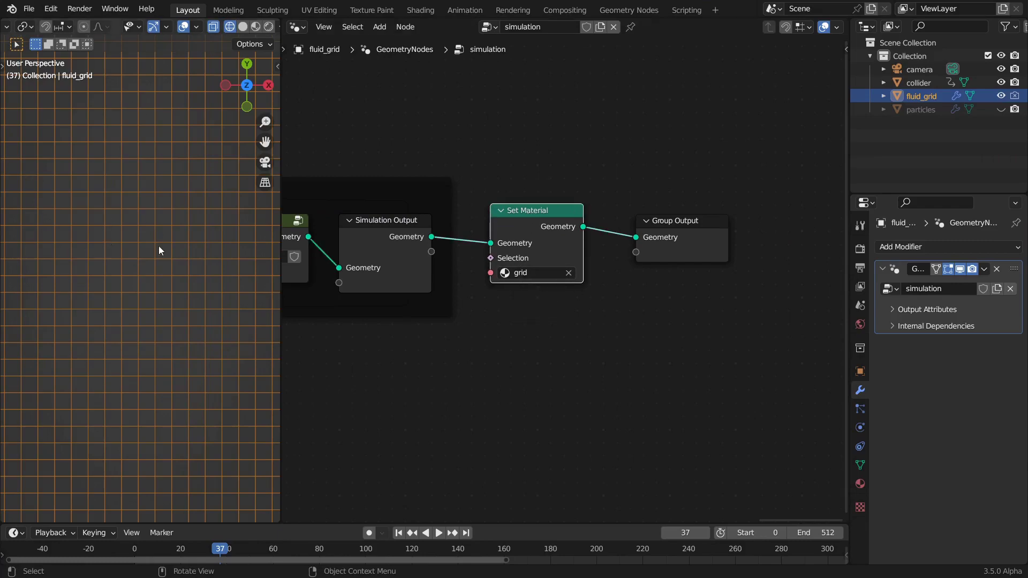
scroll(144, 269, "down", 5)
key("z")
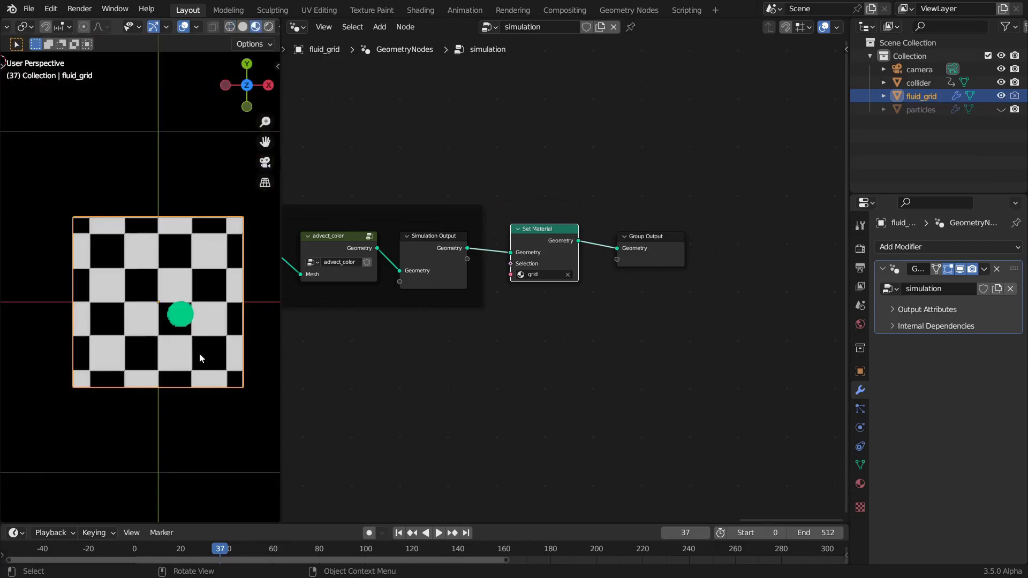
scroll(172, 305, "up", 4)
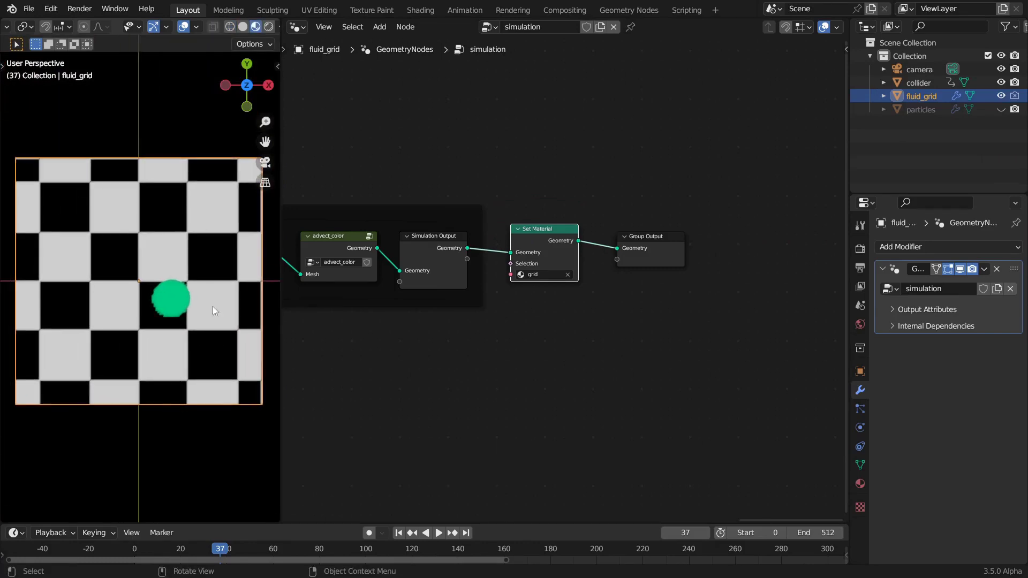
Play the simulation to watch the collider stir the grid colors, stop playback and save the file
key("space")
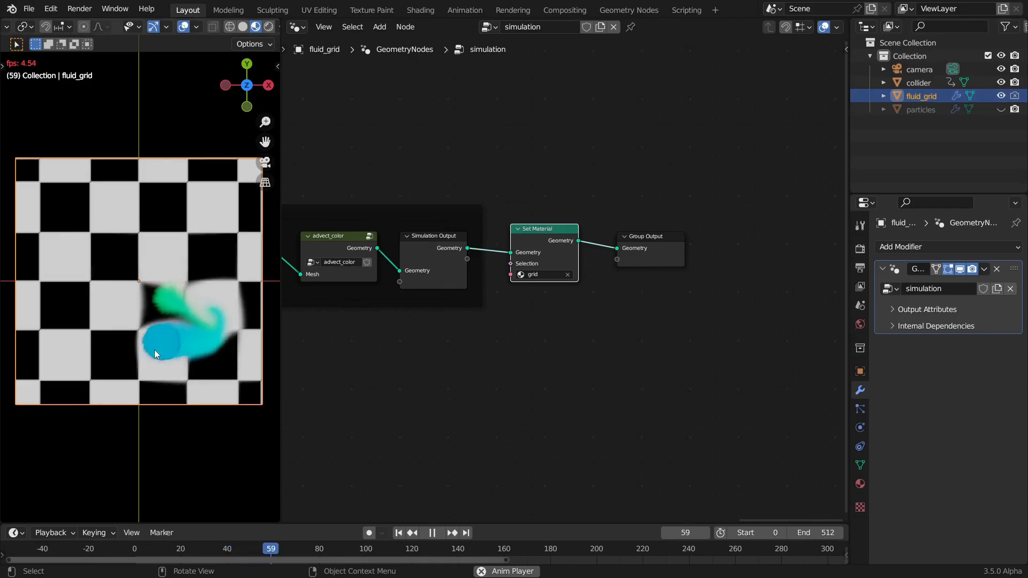
key("space")
key("Home")
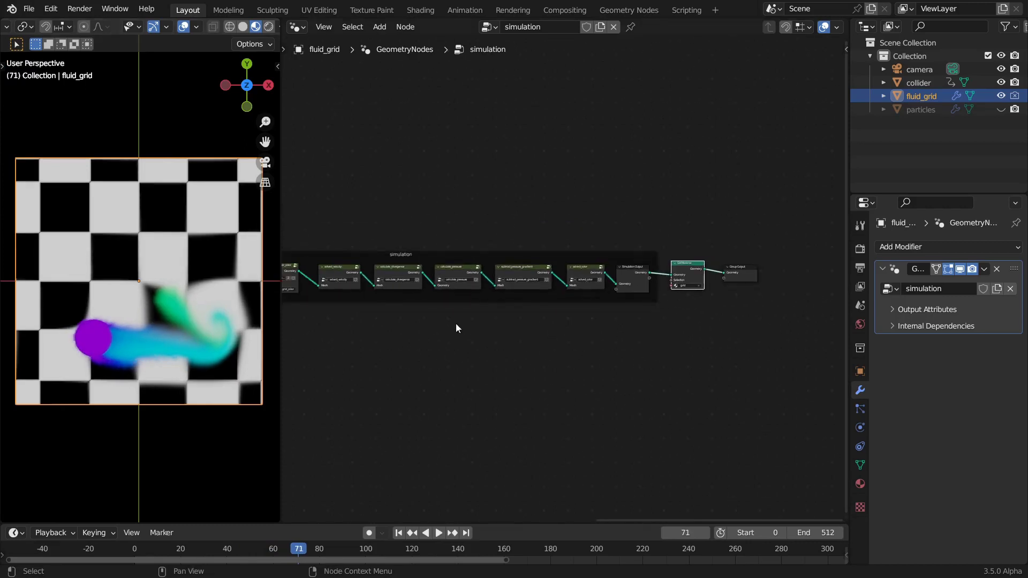
key("ctrl+s")
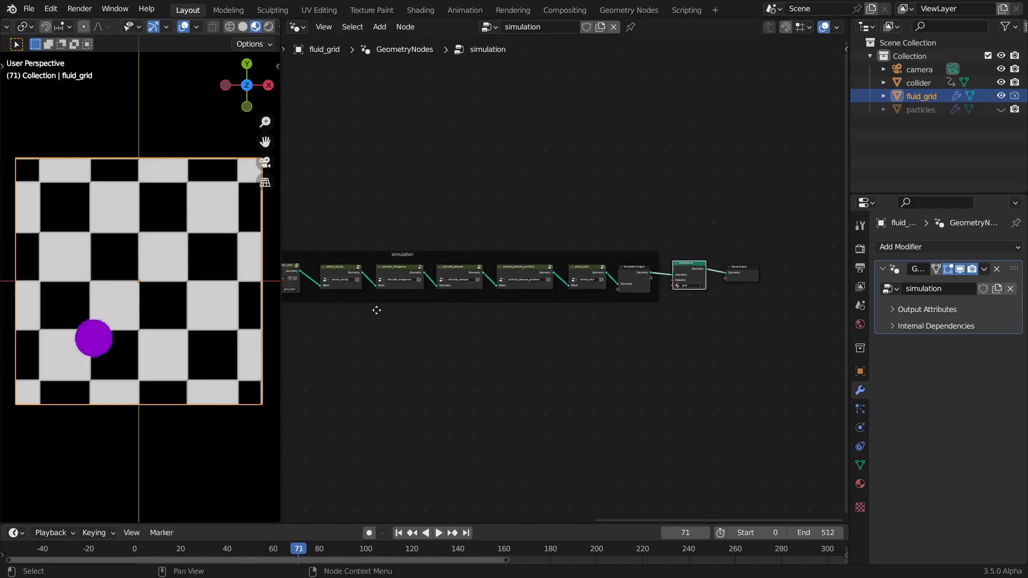
Open the set_collider_velocity group for editing and bring its first nodes into view
scroll(569, 333, "up", 8)
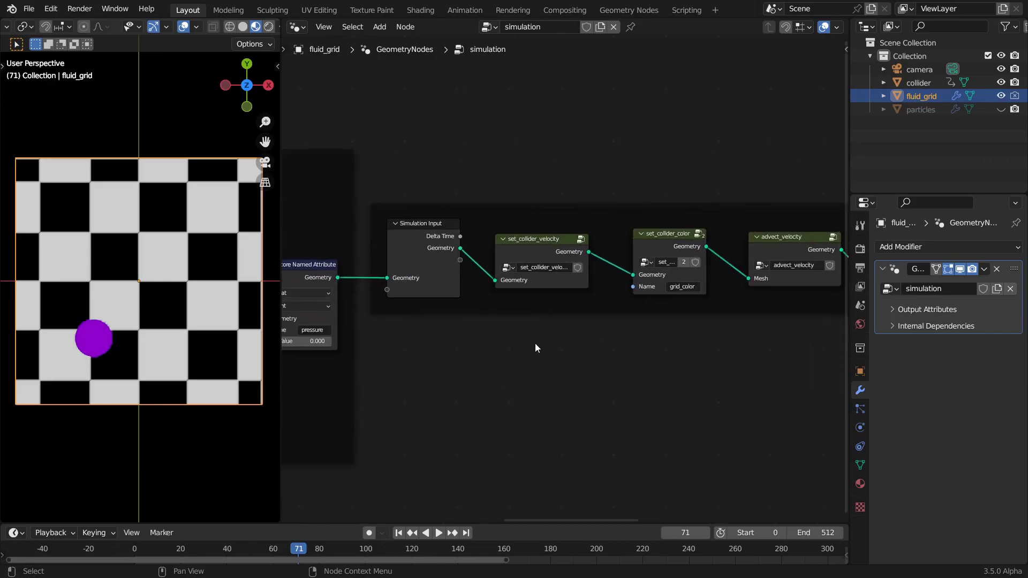
scroll(535, 343, "up", 2)
left_click(526, 231)
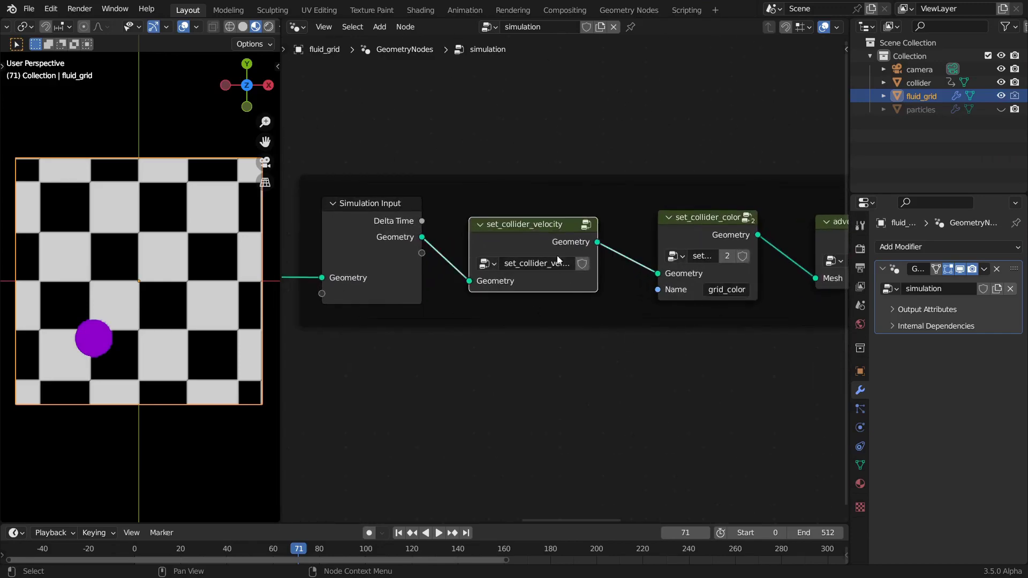
key("Tab")
scroll(537, 243, "down", 6)
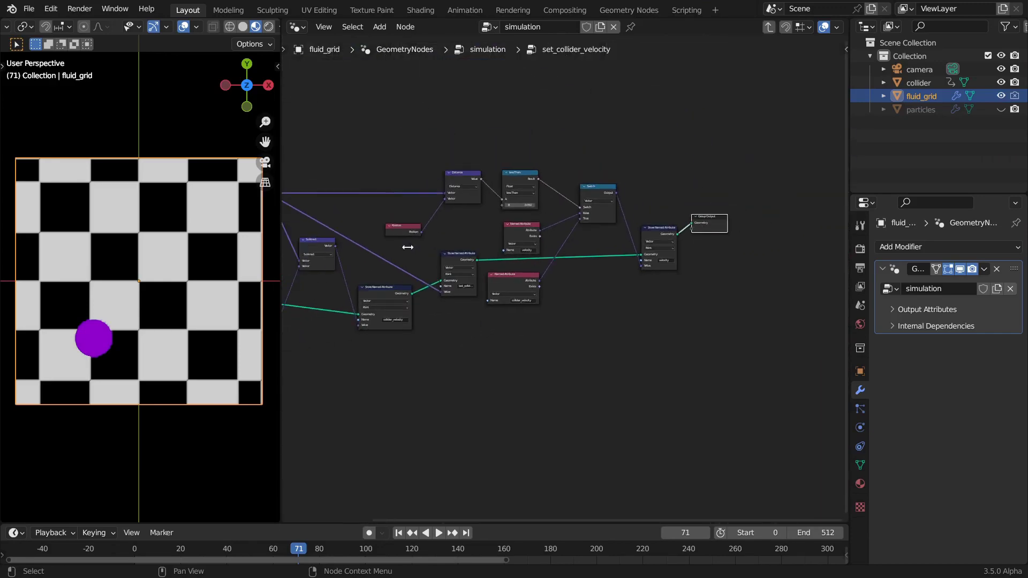
scroll(824, 268, "up", 1)
scroll(632, 230, "up", 1)
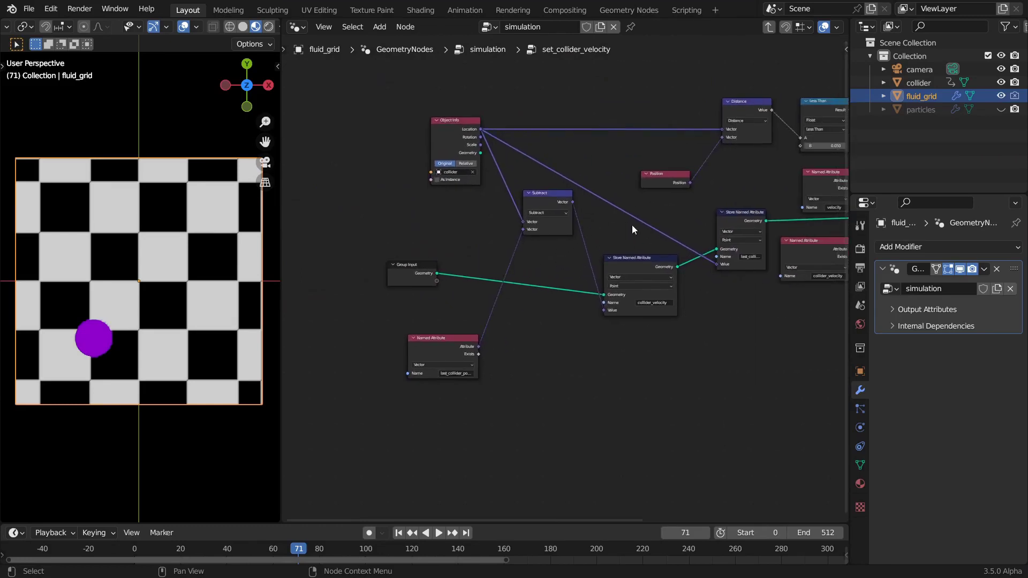
Rearrange the Object Info, Subtract and Named Attribute nodes, widening the Named Attribute so last_collider_position is fully readable
mouse_move(453, 138)
left_mouse_down()
mouse_move(447, 131)
mouse_move(442, 151)
mouse_move(458, 131)
mouse_move(448, 136)
left_mouse_up()
scroll(445, 135, "up", 1)
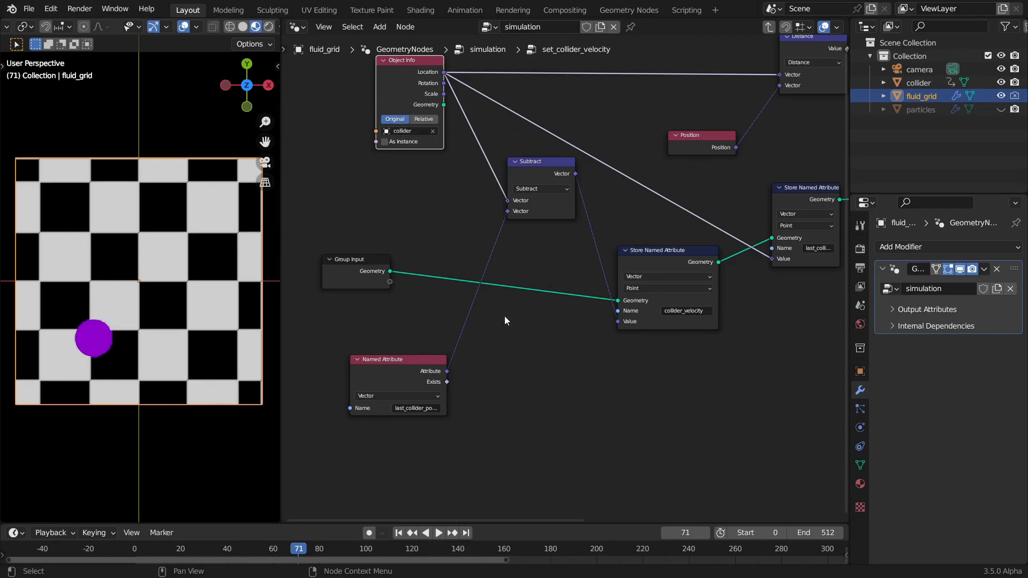
left_click_drag(541, 178, 541, 185)
left_click_drag(416, 80, 407, 88)
left_click_drag(446, 391, 380, 337)
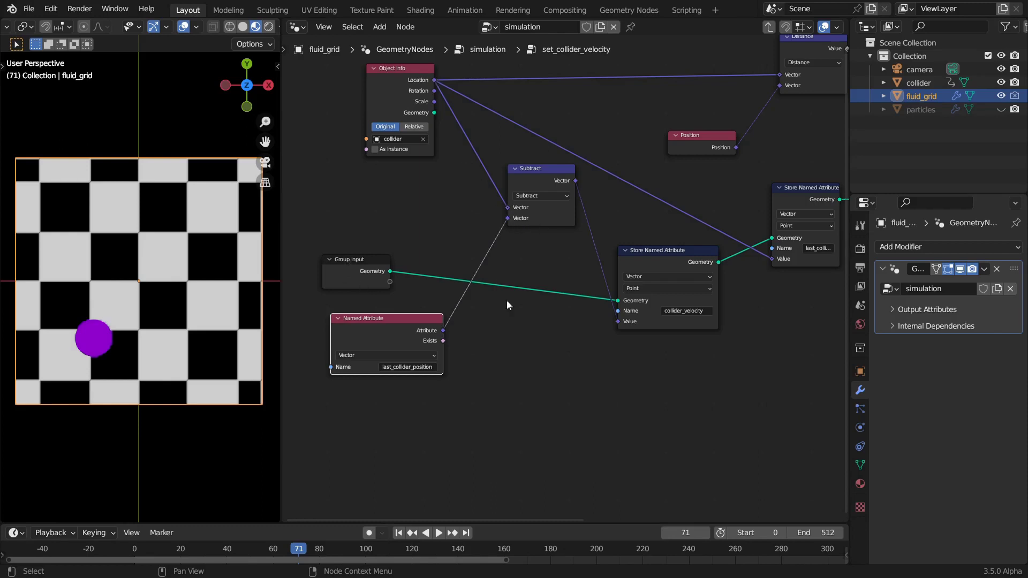
Shift the collider_velocity Store Named Attribute node slightly and widen the Store Named Attribute node that follows it
mouse_move(660, 244)
left_mouse_down()
mouse_move(642, 257)
mouse_move(654, 234)
left_mouse_up()
middle_click_drag(735, 271, 597, 261)
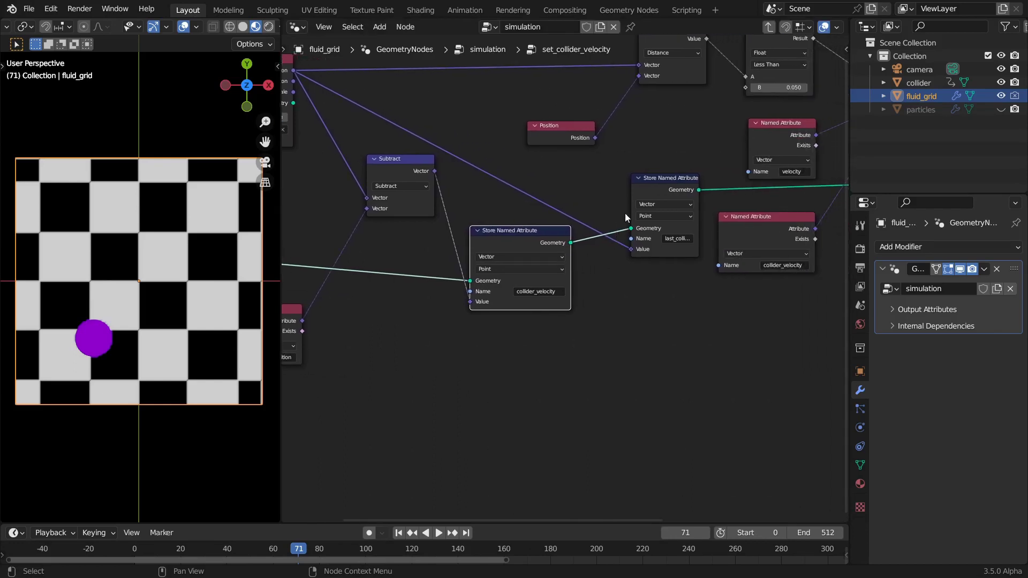
left_click_drag(630, 210, 603, 207)
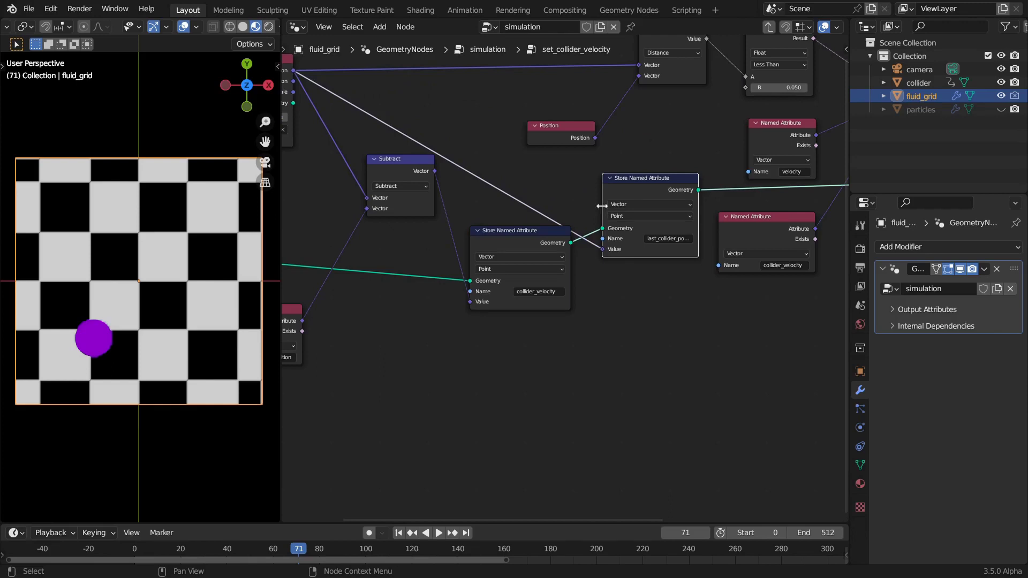
Move the last_collider_position Store Named Attribute node up slightly and select the last_collider_position Named Attribute node
scroll(251, 160, "down", 2)
middle_click_drag(350, 135, 425, 131)
left_click_drag(701, 175, 705, 161)
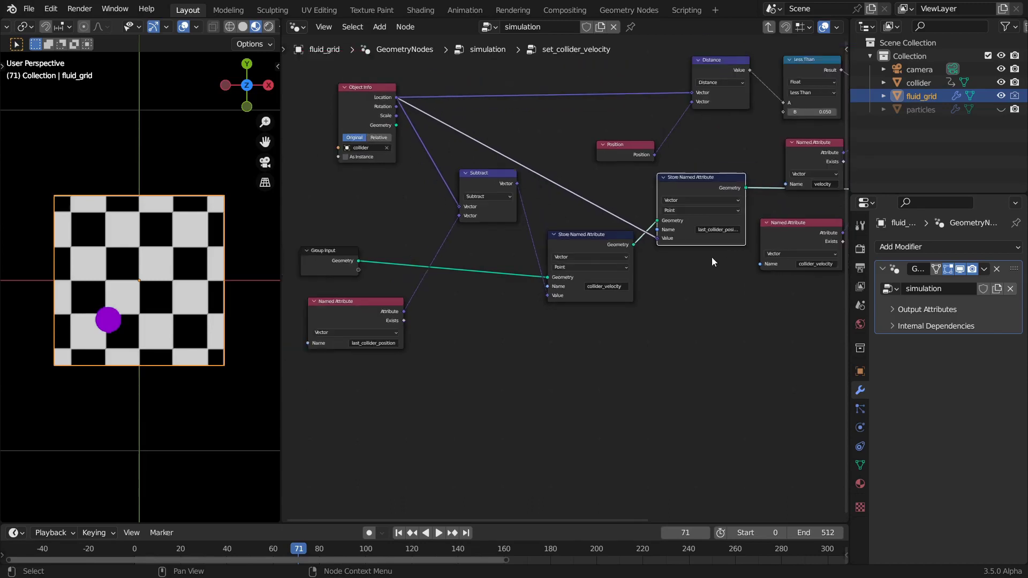
left_click(584, 229)
left_click(718, 162)
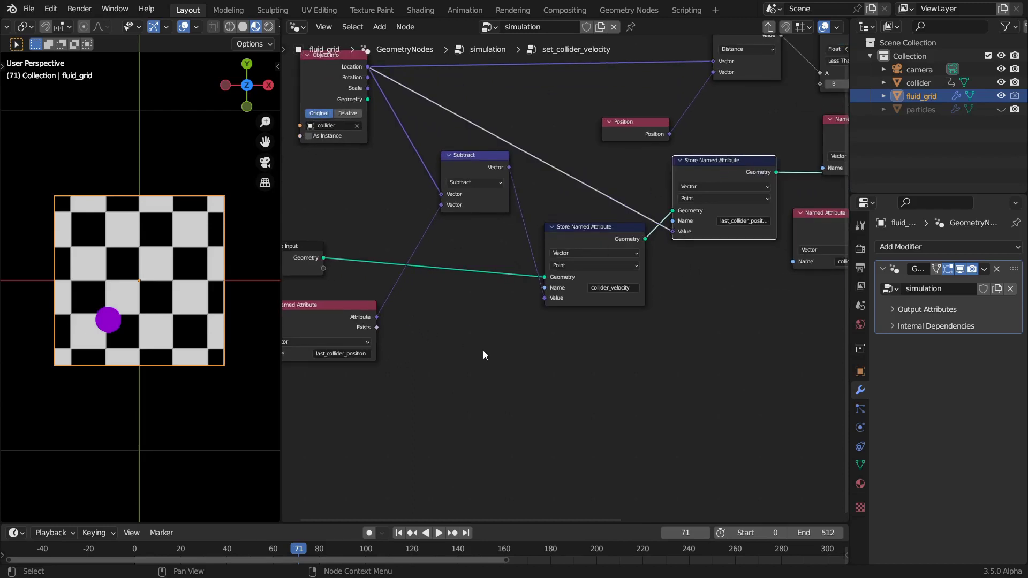
middle_click_drag(483, 351, 537, 331)
left_click(367, 297)
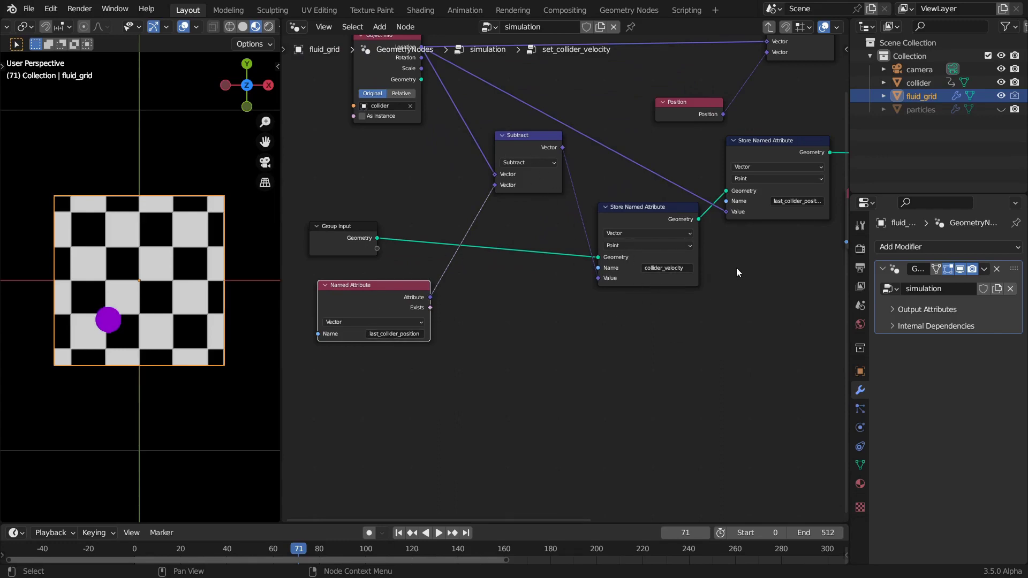
Nudge the last_collider_position Store Named Attribute node again and shift the Object Info node slightly toward the Subtract node
middle_click_drag(734, 267, 550, 306)
left_click_drag(588, 188, 587, 193)
scroll(461, 185, "down", 2)
middle_click_drag(329, 127, 406, 140)
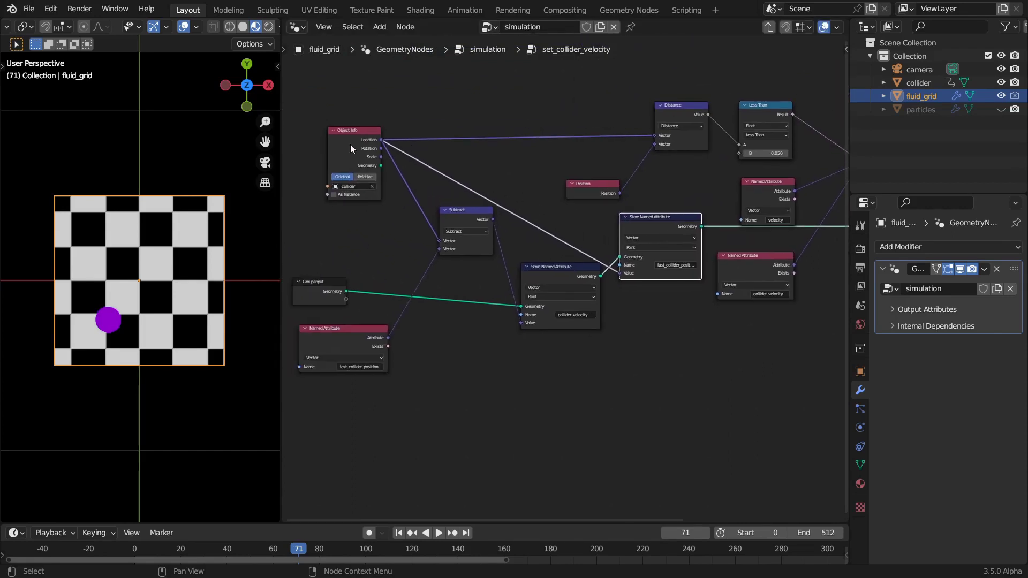
left_click_drag(350, 143, 357, 154)
Review the branch that leads to the Switch node, raising the Less Than node slightly and selecting the Distance node
middle_click_drag(654, 217, 514, 161)
scroll(621, 230, "up", 1)
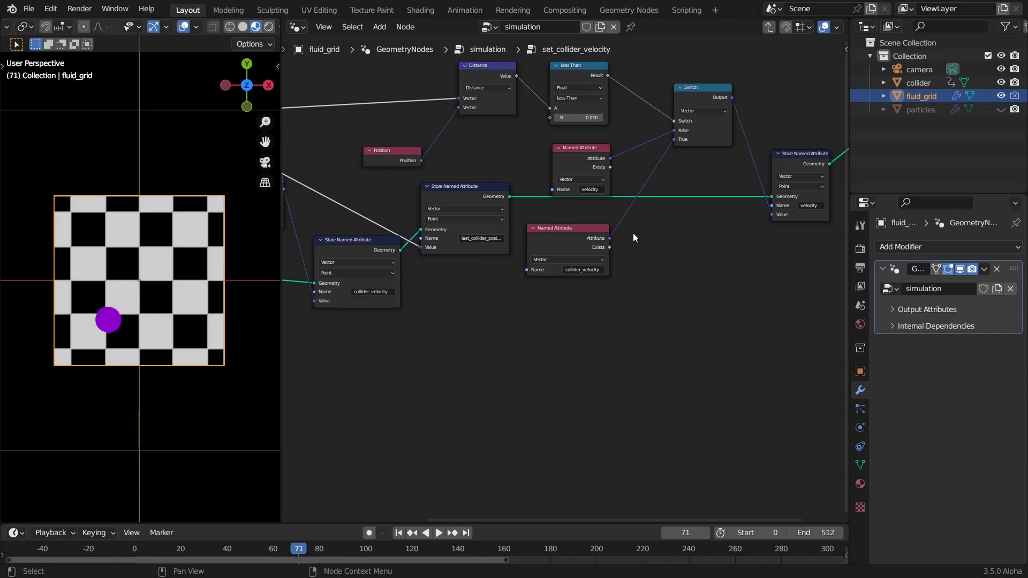
middle_click_drag(423, 347, 544, 338)
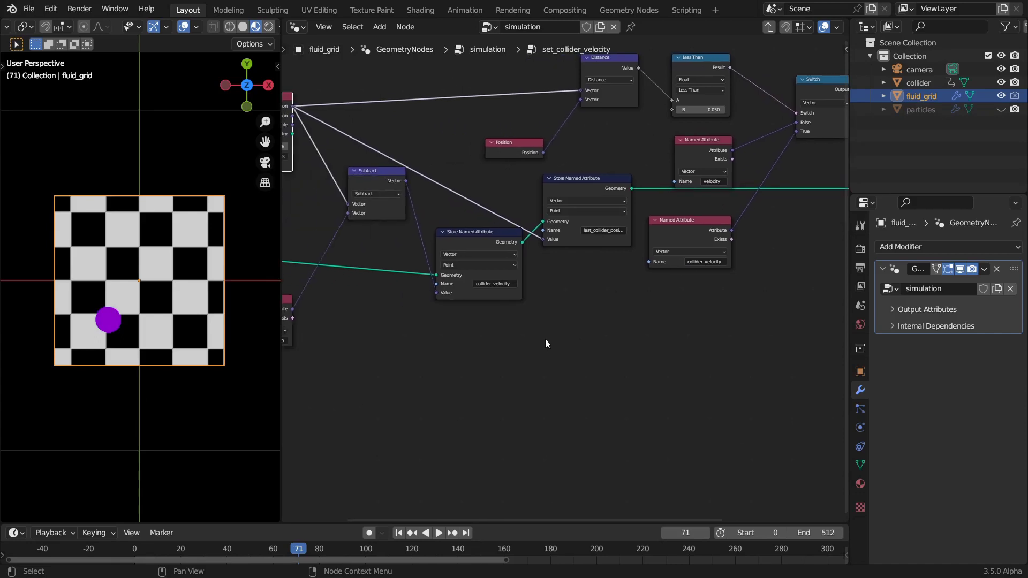
middle_click_drag(489, 285, 579, 268)
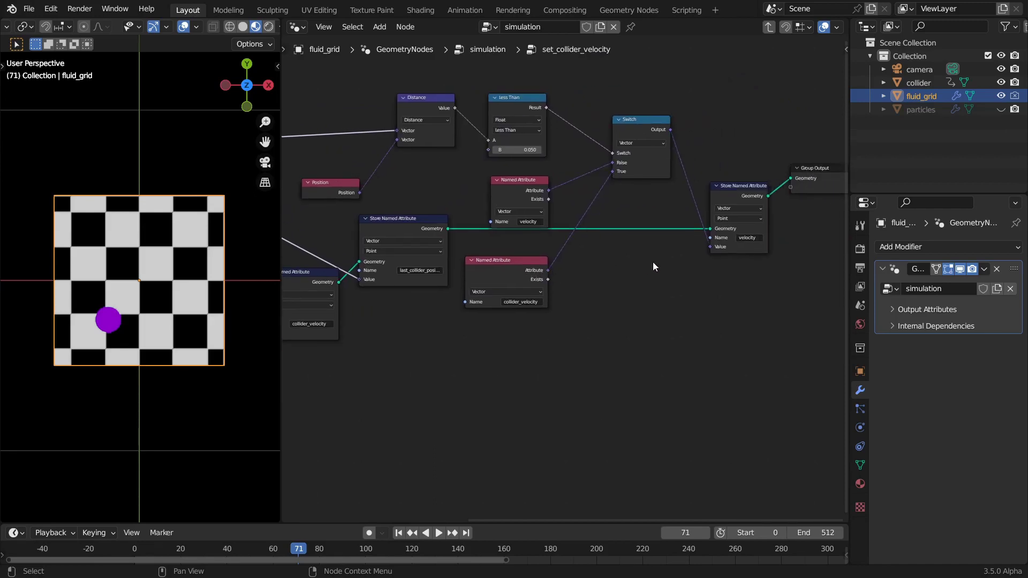
middle_click_drag(653, 261, 624, 245)
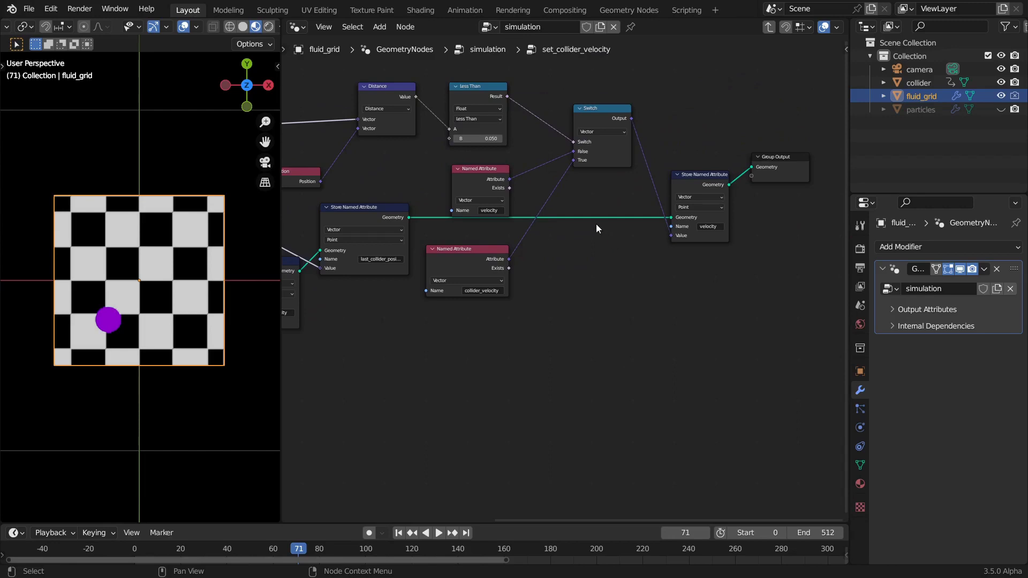
middle_click_drag(470, 168, 561, 165)
left_click_drag(638, 91, 638, 84)
left_click(549, 102)
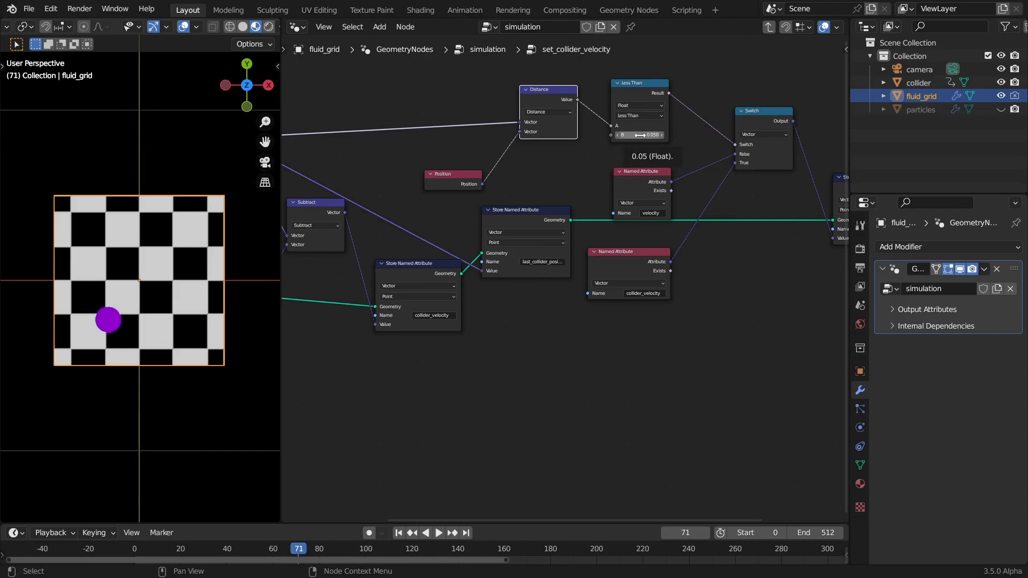
Move the Position node up close to the Distance node's inputs and nudge the Distance node
left_click_drag(438, 184, 456, 151)
middle_click_drag(555, 158, 545, 157)
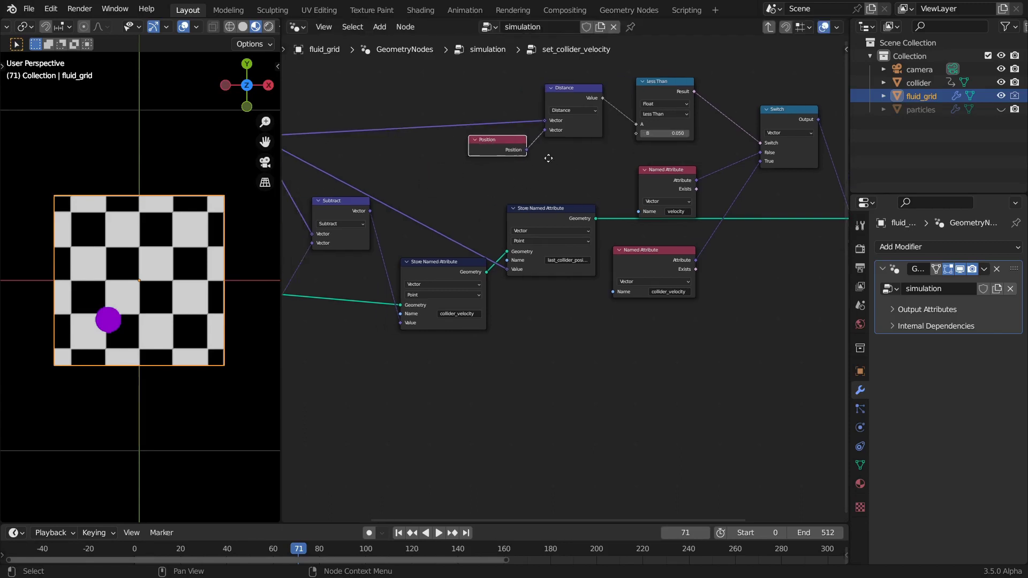
scroll(511, 158, "up", 2)
left_click_drag(491, 127, 490, 137)
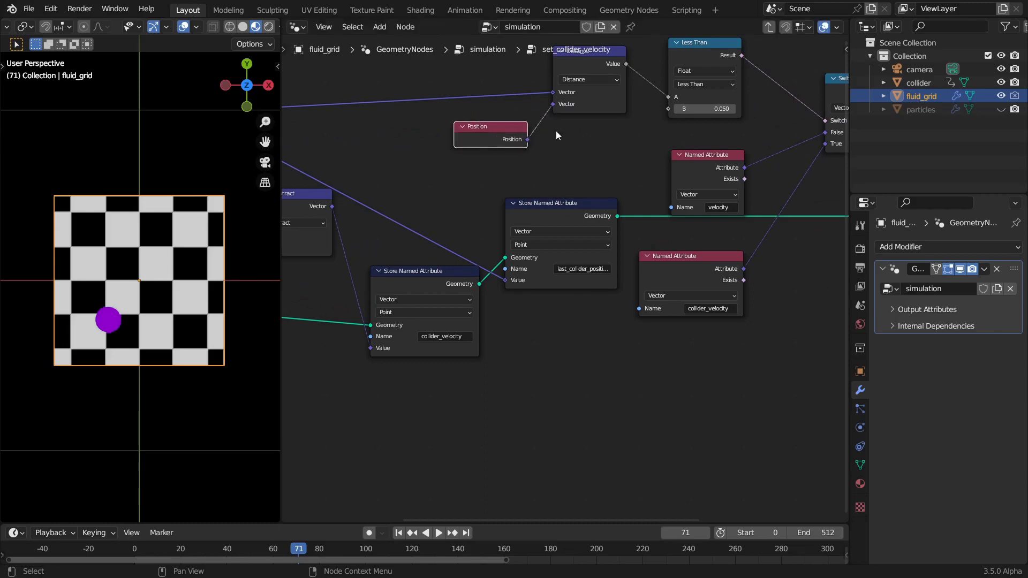
middle_click_drag(563, 129, 527, 198)
left_click_drag(541, 134, 540, 138)
left_click(540, 141)
Trace the collider distance check from Object Info through Distance, and move the Less Than node slightly closer to Distance
scroll(529, 145, "down", 3)
middle_click_drag(528, 145, 501, 194)
left_click(344, 200)
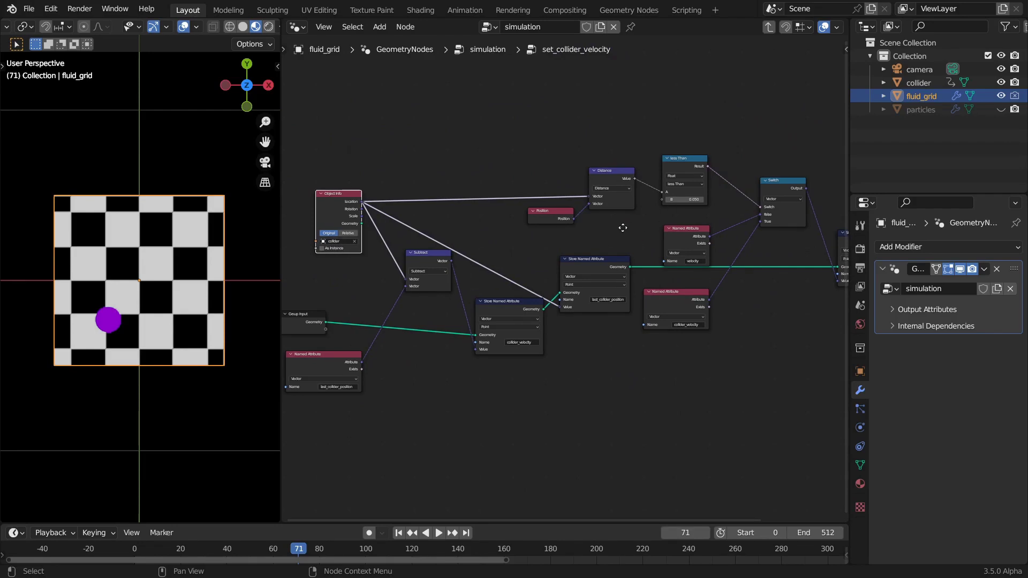
middle_click_drag(623, 227, 525, 229)
scroll(526, 229, "up", 2)
left_click_drag(592, 130, 576, 138)
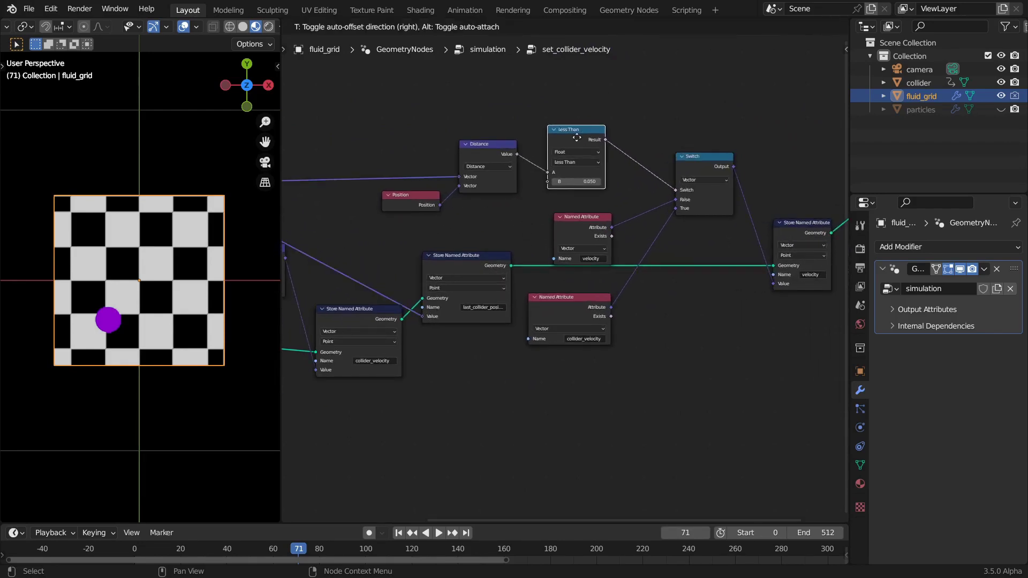
left_click(577, 137)
scroll(526, 135, "up", 3)
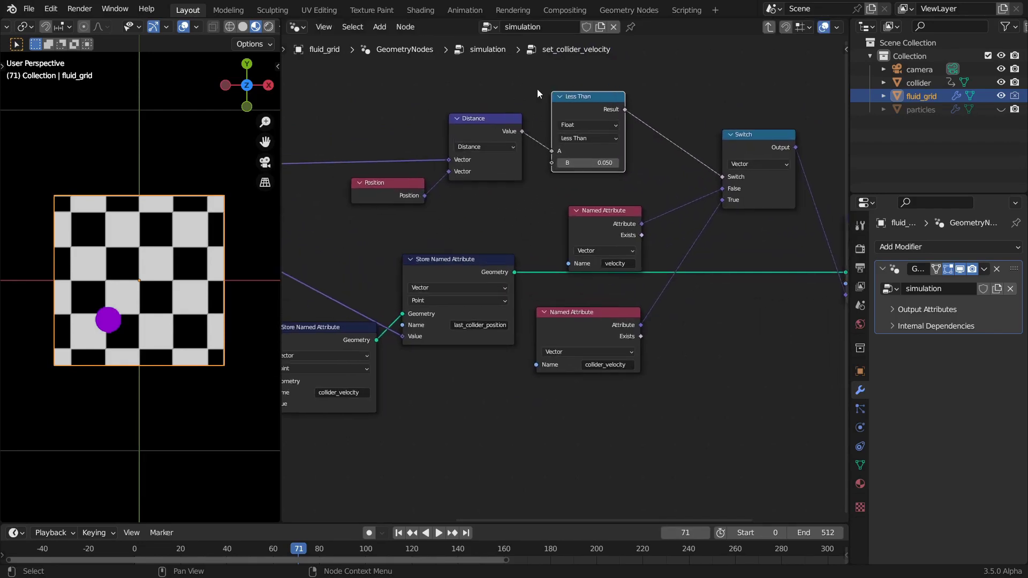
left_click(479, 124)
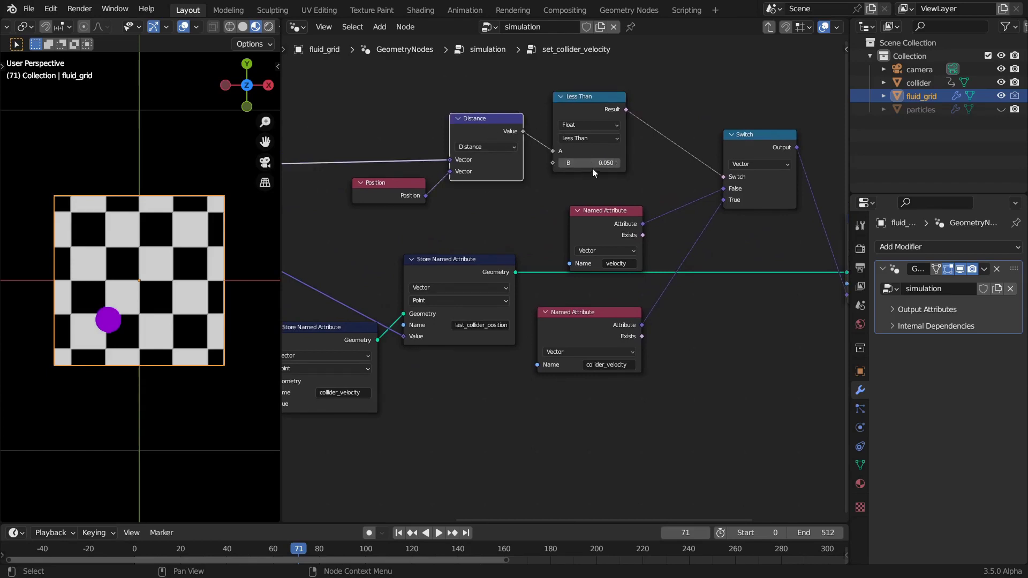
Reposition the Switch node and the velocity and collider_velocity Named Attribute nodes so the line between the Store Named Attribute nodes stays clear
middle_click_drag(671, 174, 589, 137)
left_click_drag(679, 102, 669, 115)
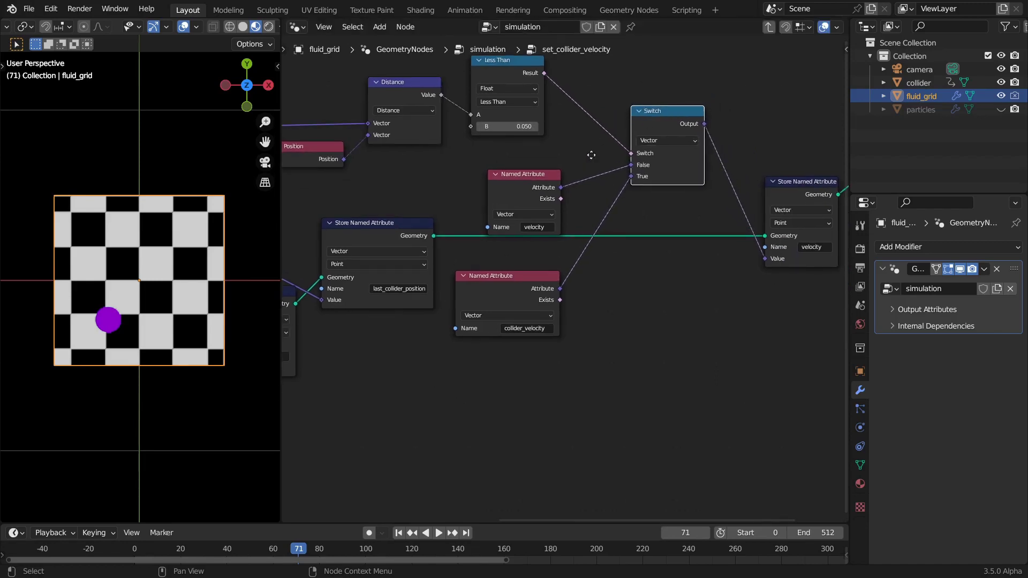
middle_click_drag(590, 156, 663, 139)
left_click_drag(602, 167, 601, 144)
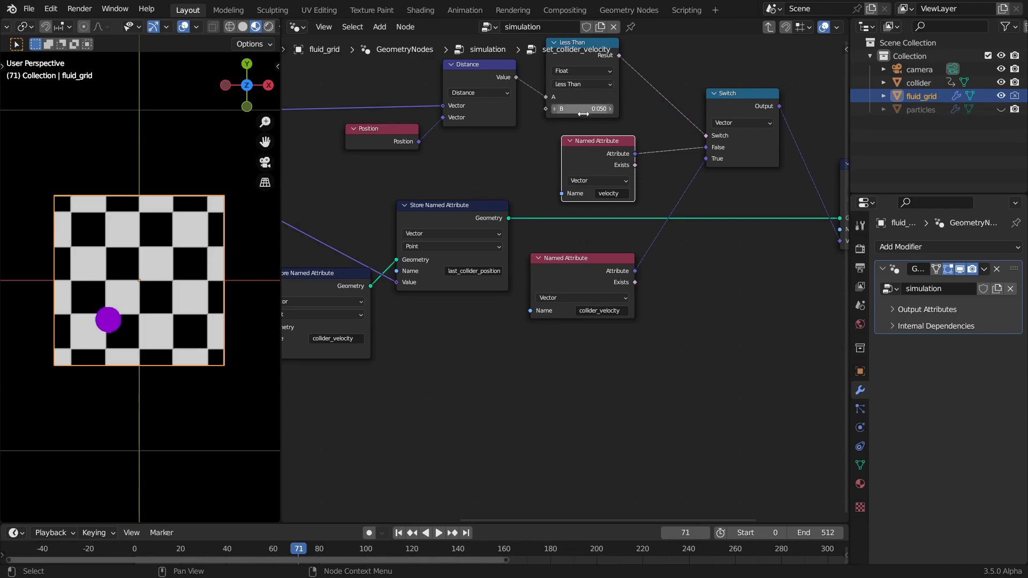
middle_click_drag(710, 209, 672, 184)
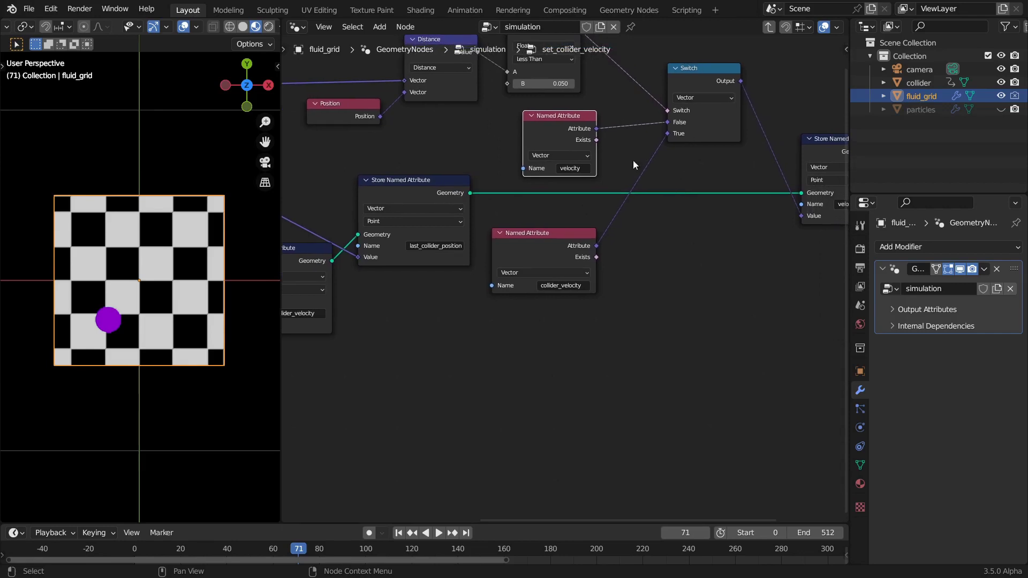
left_click_drag(552, 247, 565, 229)
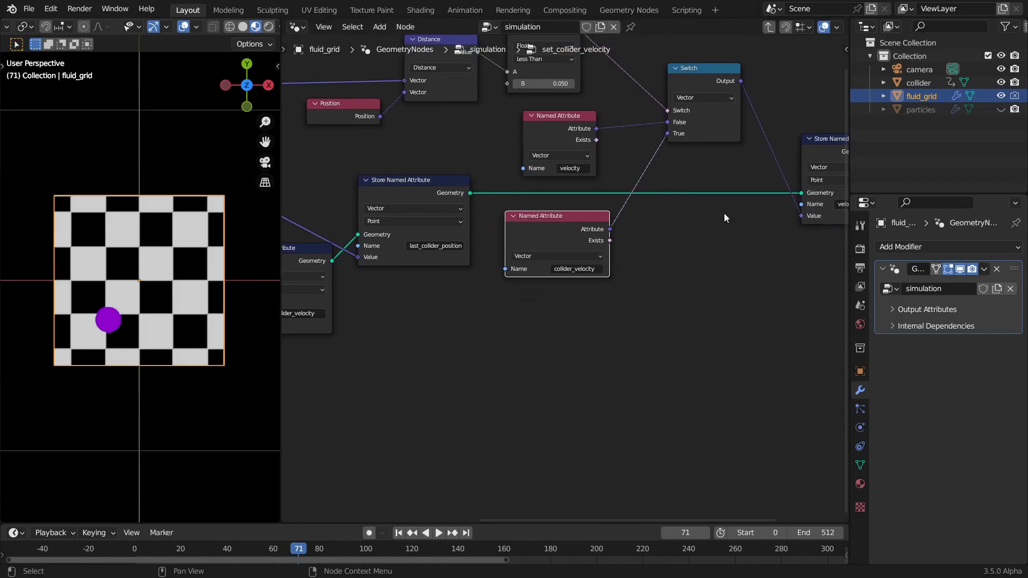
Adjust the positions of the velocity Store Named Attribute node and the Group Output node at the end of the group
middle_click_drag(723, 215, 558, 190)
left_click_drag(695, 129, 683, 127)
middle_click_drag(737, 156, 644, 171)
left_click_drag(708, 136, 708, 143)
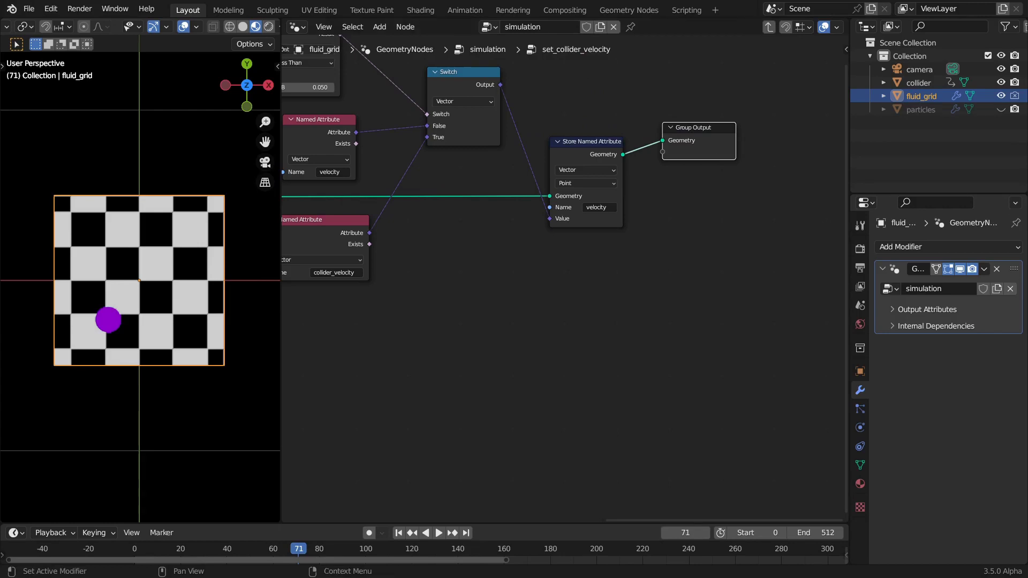
Leave the set_collider_velocity group and open the set_collider_color group for editing, with its first nodes in view
key("Tab")
scroll(631, 257, "down", 3)
middle_click_drag(694, 323, 584, 327)
scroll(591, 313, "up", 6)
left_click(492, 225)
key("Tab")
scroll(497, 216, "down", 4)
middle_click_drag(524, 282, 573, 246)
scroll(573, 245, "up", 4)
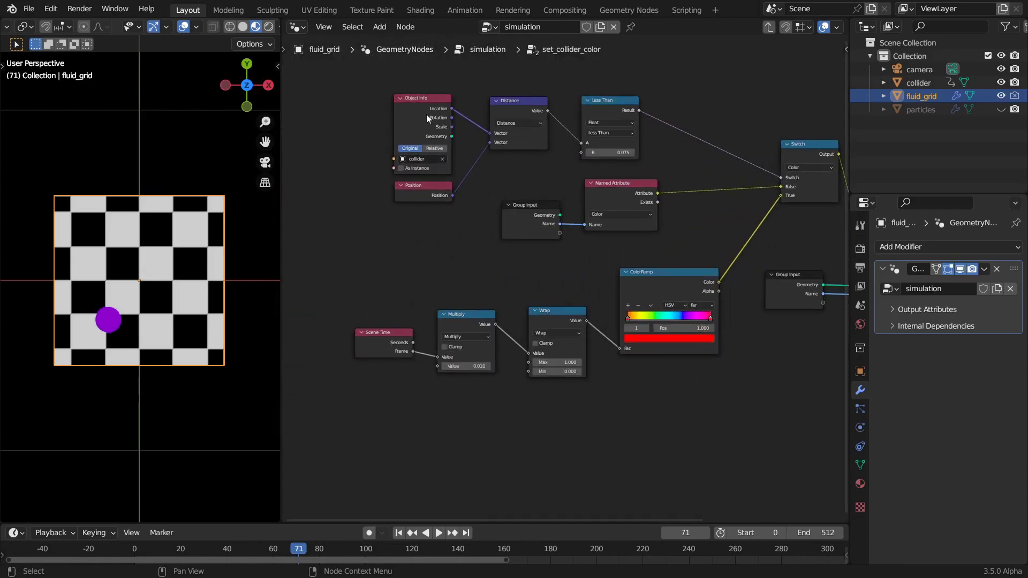
Examine the Object Info, Position and Less Than nodes of the distance check, and the ColorRamp feeding the Switch node
left_click(426, 134)
left_click(415, 187)
middle_click_drag(541, 178, 461, 171)
left_click(524, 94)
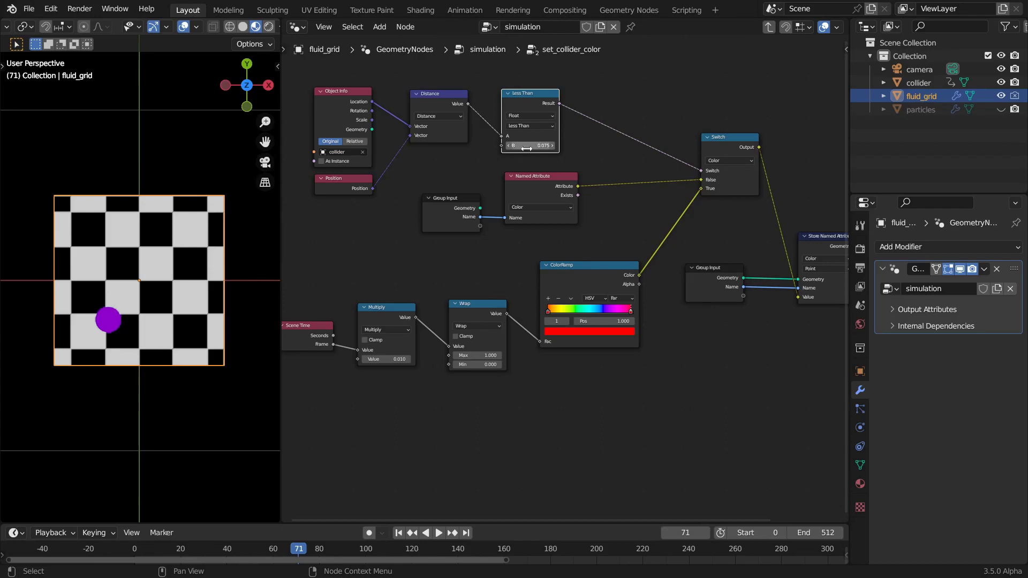
middle_click_drag(621, 160, 563, 146)
left_click(526, 247)
scroll(474, 255, "down", 1)
middle_click_drag(474, 254, 550, 230)
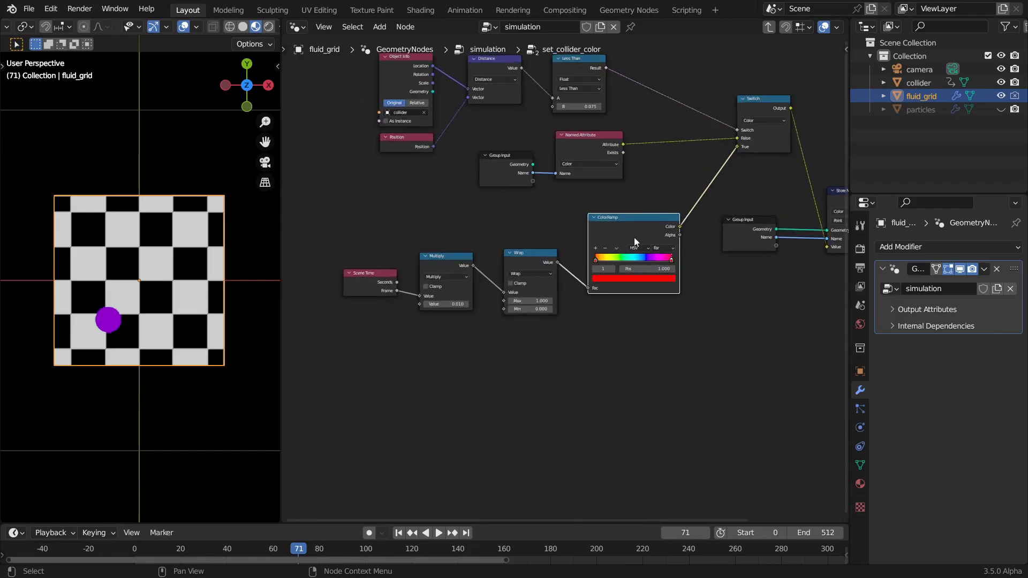
middle_click_drag(744, 150, 713, 152)
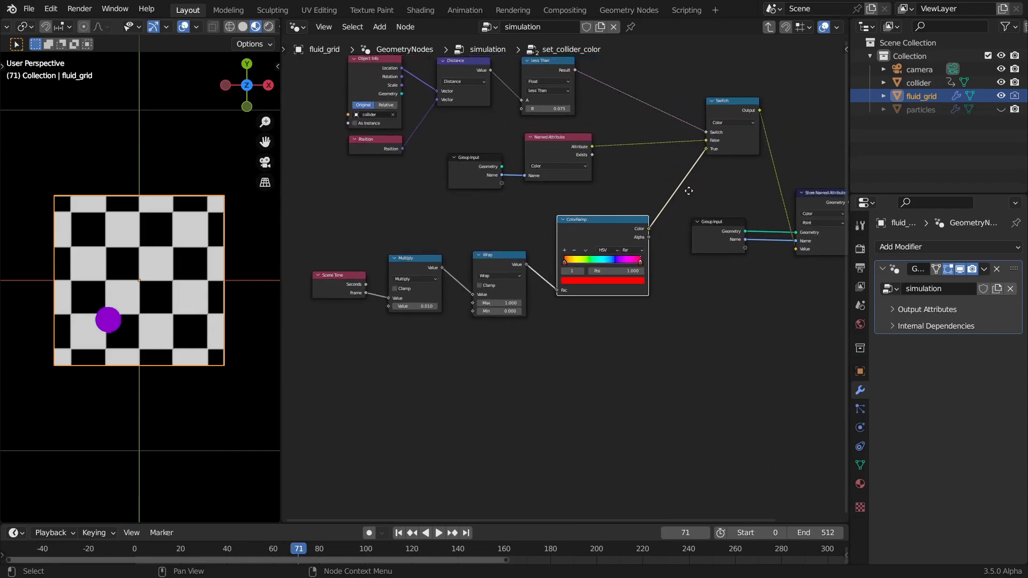
Examine how the Scene Time frame passes through the Multiply and Wrap nodes into the ColorRamp
left_click(345, 281)
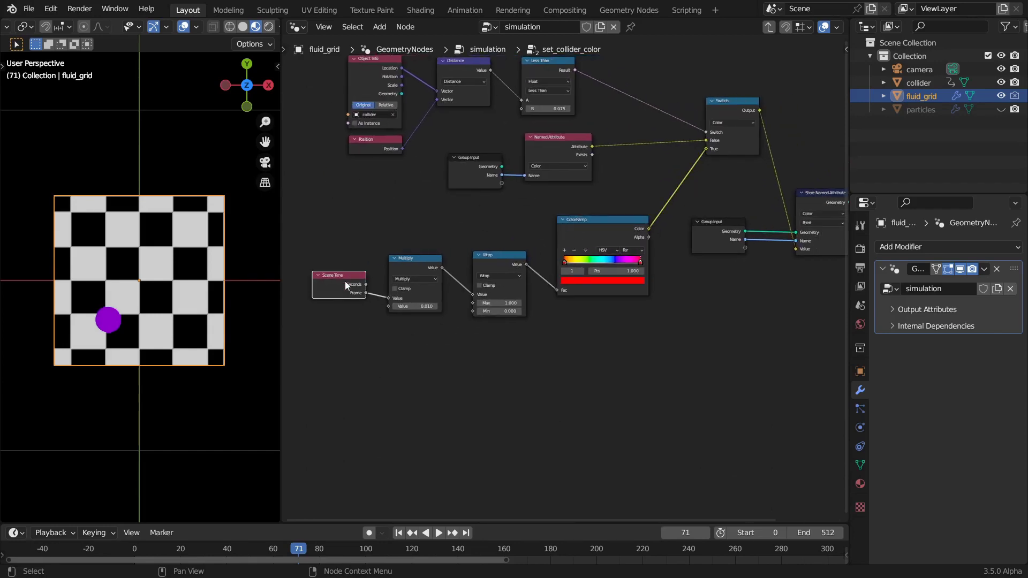
middle_click_drag(328, 303, 430, 282)
scroll(430, 282, "up", 2)
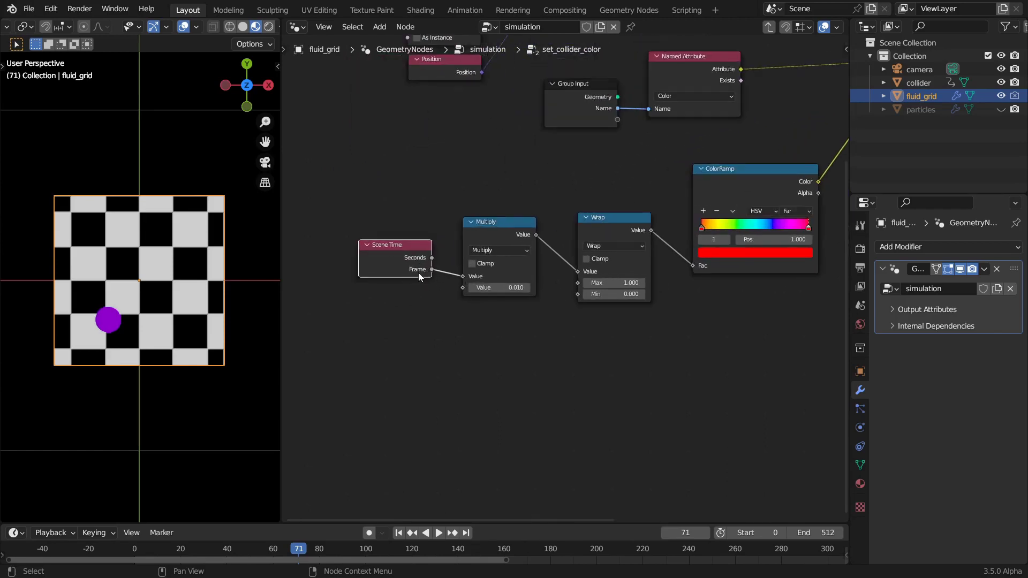
left_click(494, 223)
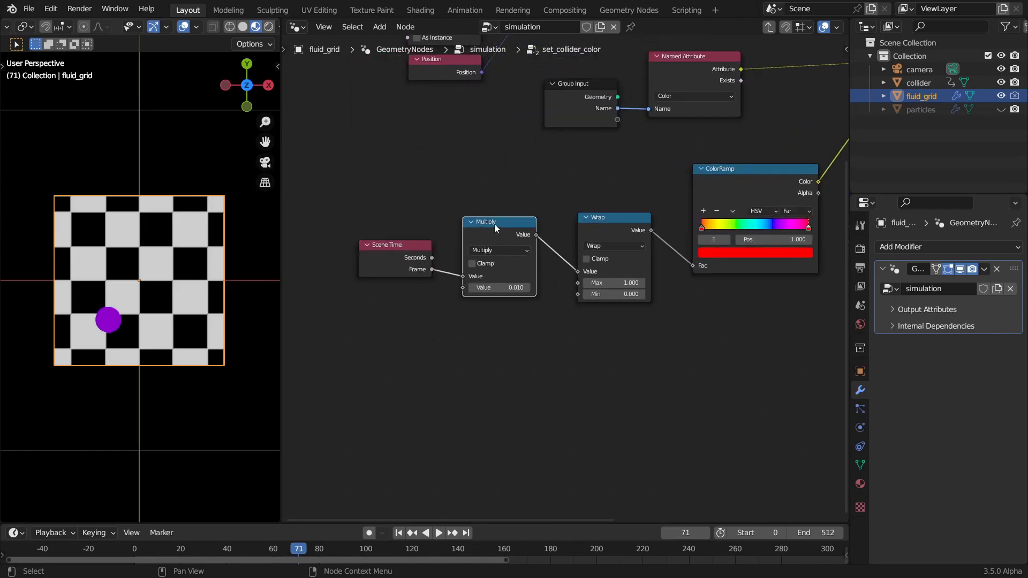
scroll(475, 324, "right", 5, "ctrl")
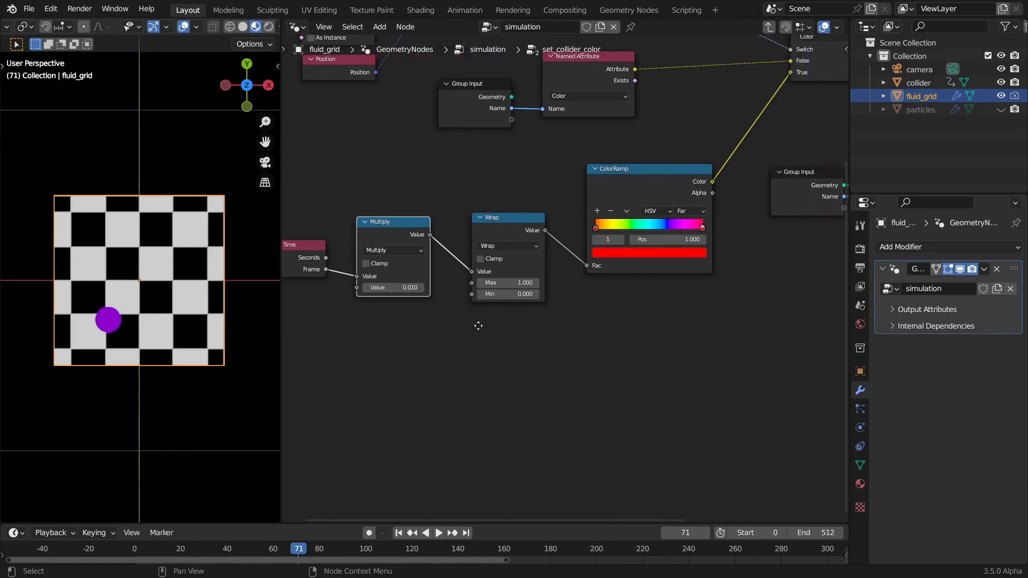
key("alt+a")
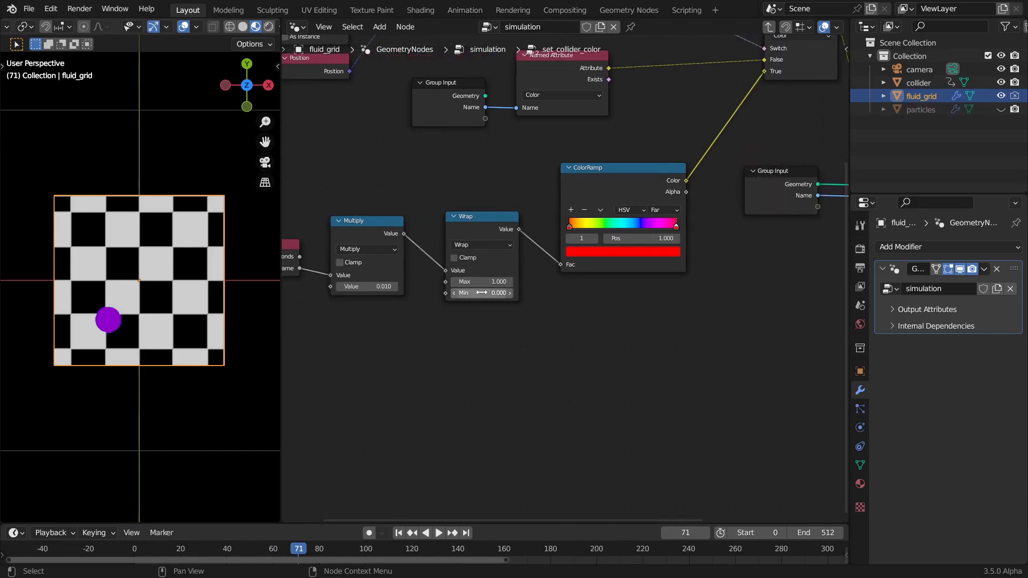
scroll(542, 299, "up", 2)
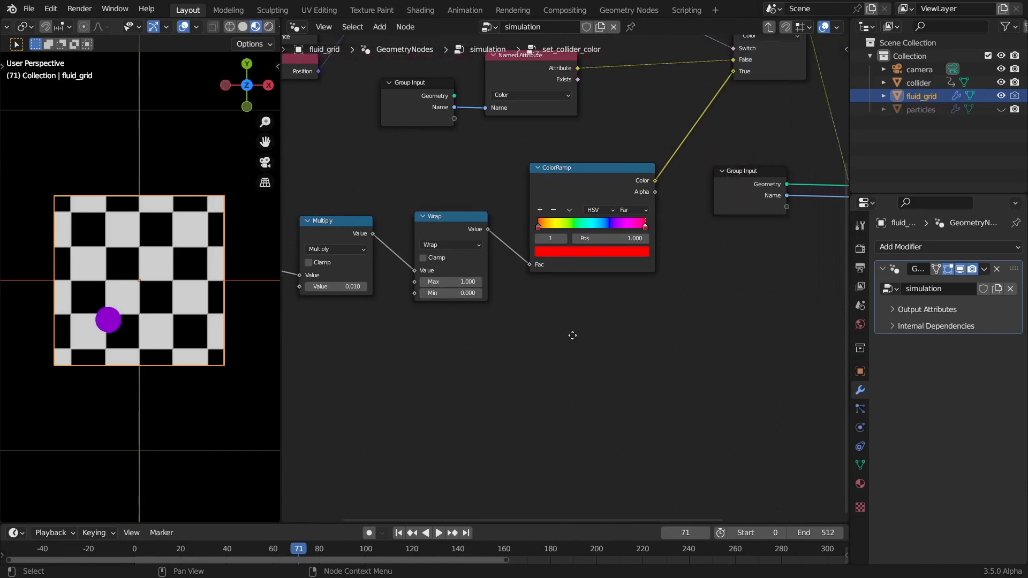
Inspect the ColorRamp's HSV gradient and how its color reaches the Switch and Store Named Attribute nodes
left_click(532, 169)
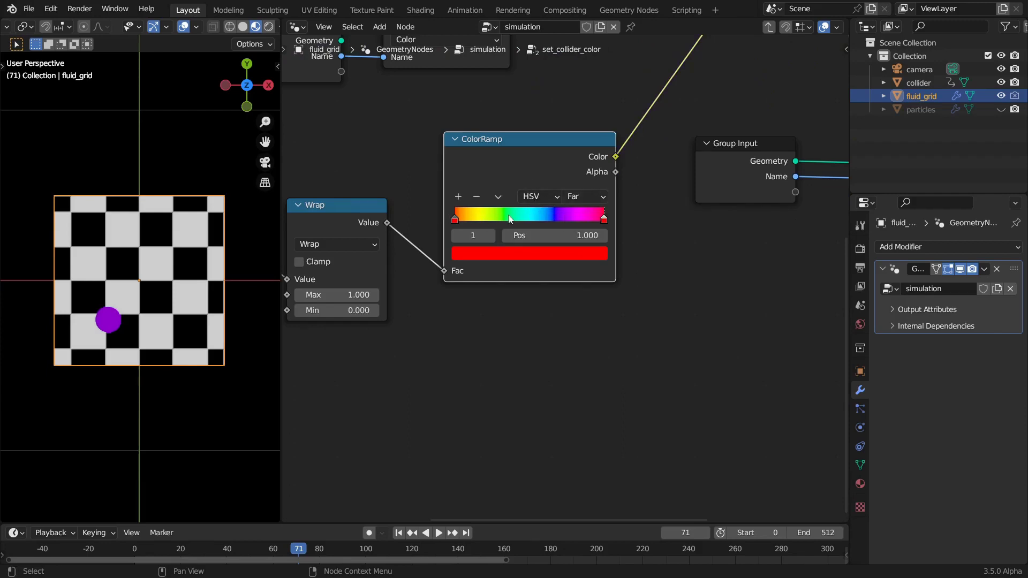
scroll(591, 220, "down", 2)
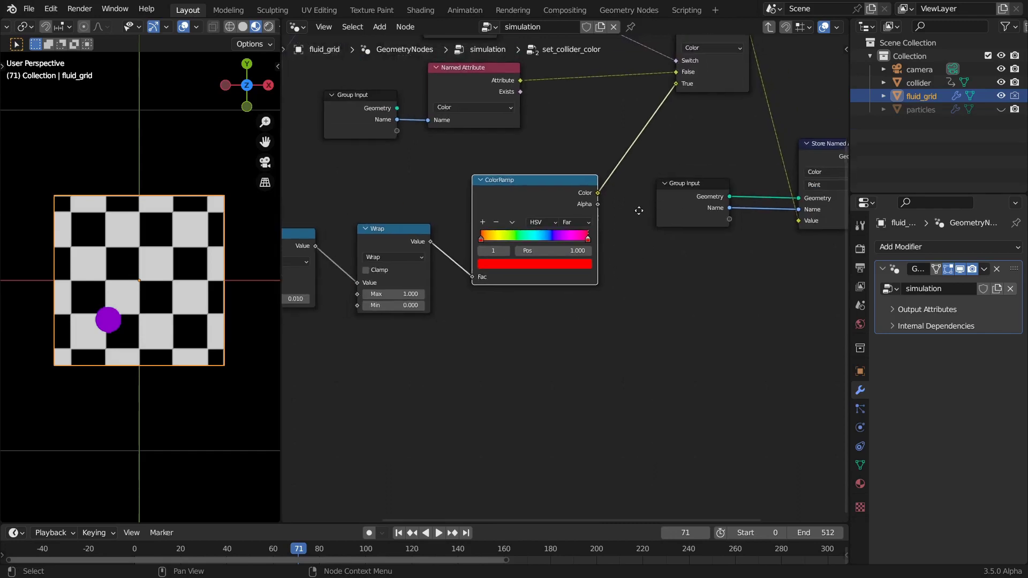
scroll(491, 236, "up", 2)
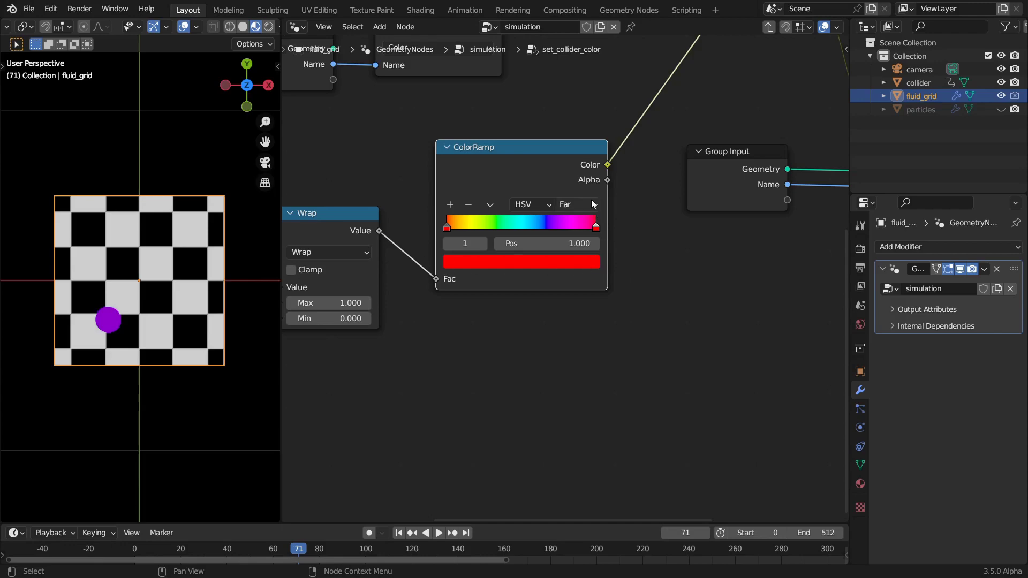
scroll(511, 157, "down", 2)
middle_click_drag(511, 157, 506, 300)
scroll(502, 336, "up", 3)
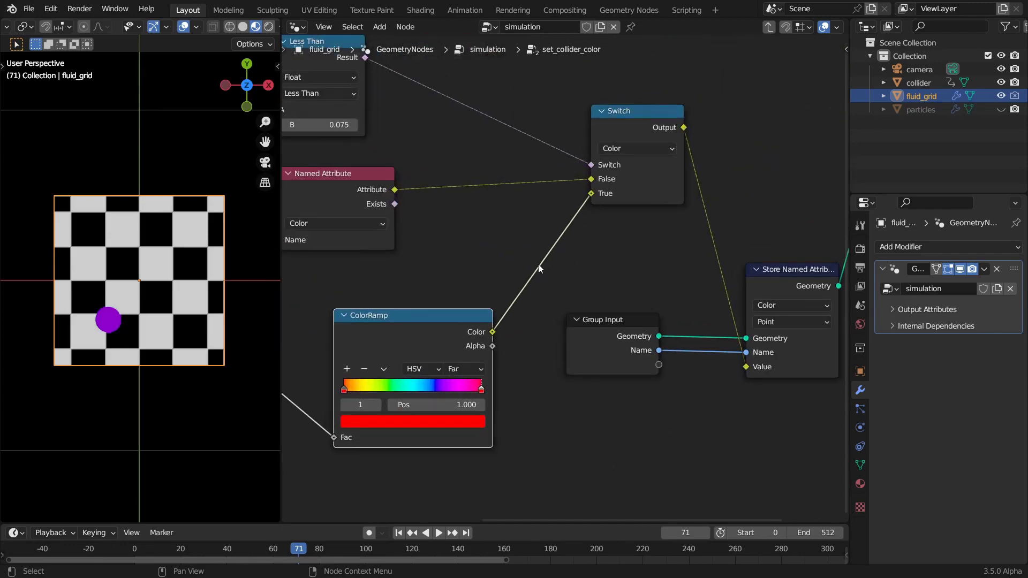
scroll(502, 336, "down", 3)
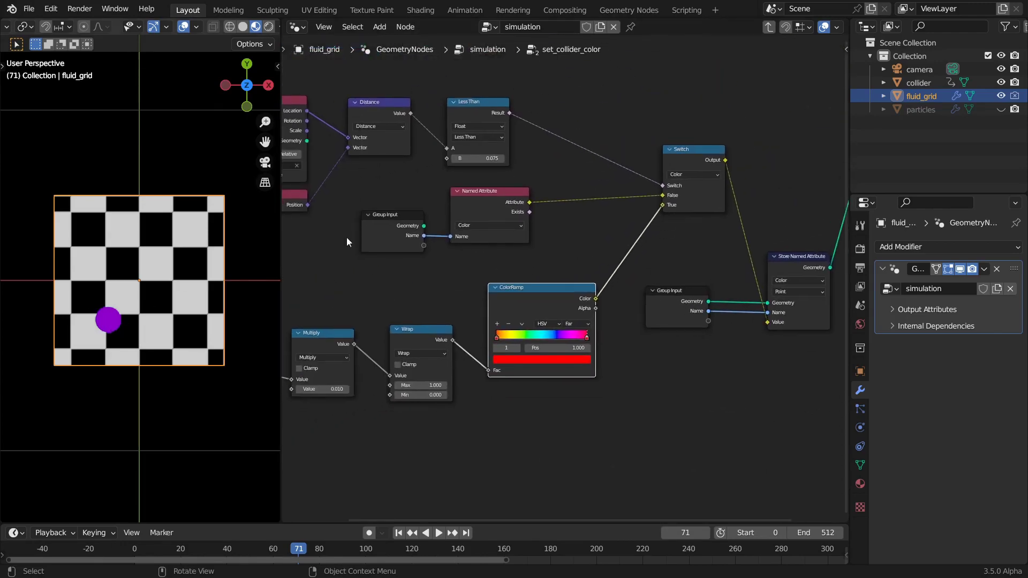
Examine how Group Input supplies the name to the Named Attribute node, which feeds the Switch node's False input
middle_click_drag(465, 246, 562, 252)
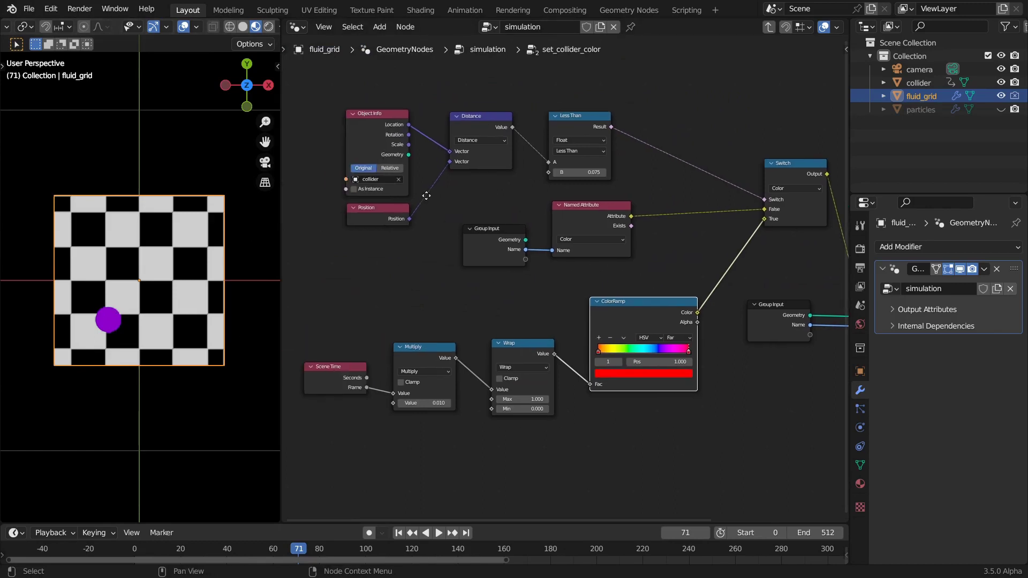
scroll(426, 194, "up", 1)
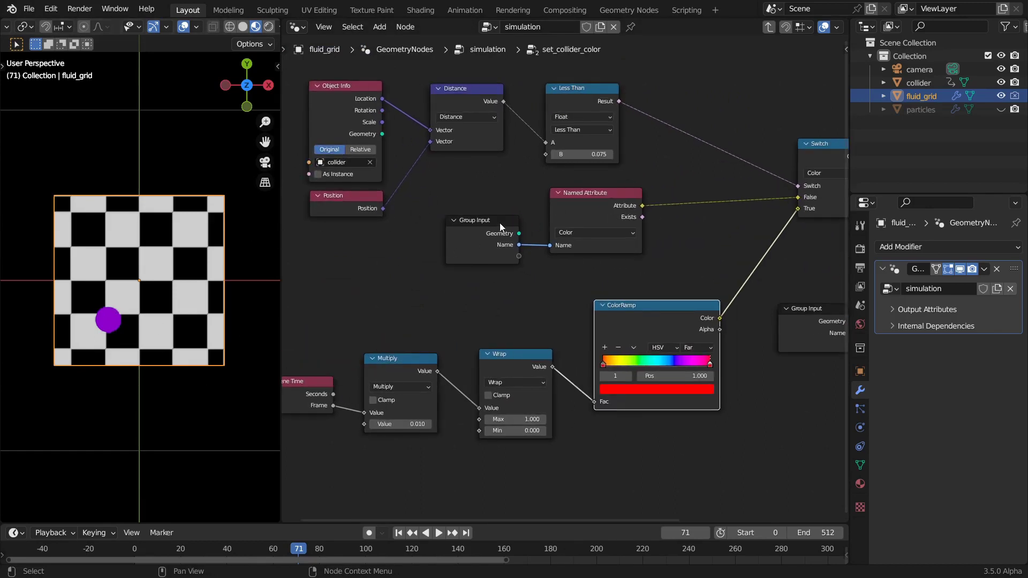
middle_click_drag(510, 207, 428, 198)
left_click(516, 201)
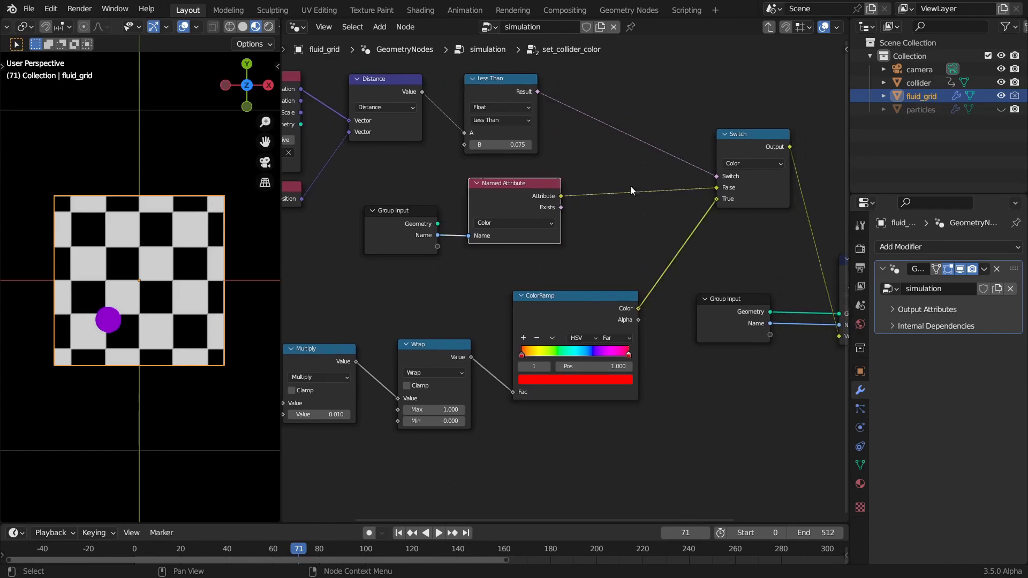
left_click(413, 220)
left_click(513, 196)
scroll(466, 252, "down", 2)
middle_click_drag(436, 269, 509, 254)
scroll(529, 235, "up", 1)
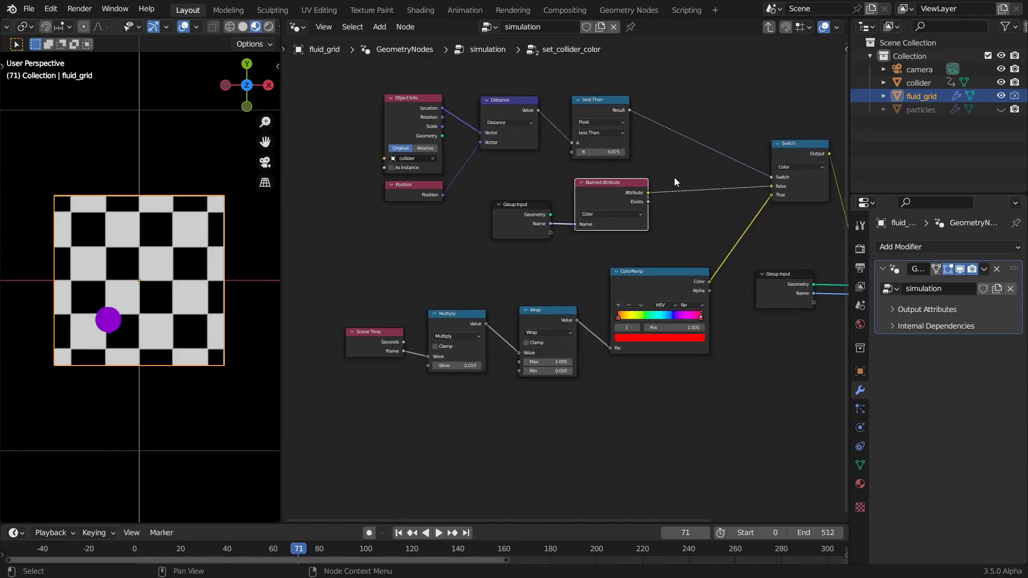
Check the name passed into set_collider_color from the parent tree, and follow it inside the group from Group Input to Store Named Attribute
key("Tab")
scroll(570, 200, "up", 2)
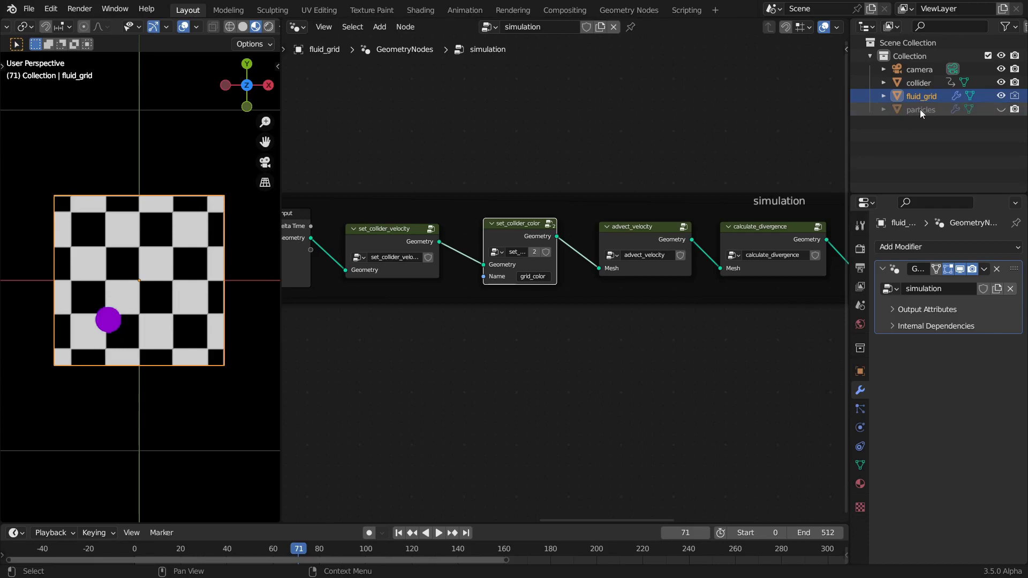
key("Tab")
left_click(386, 237)
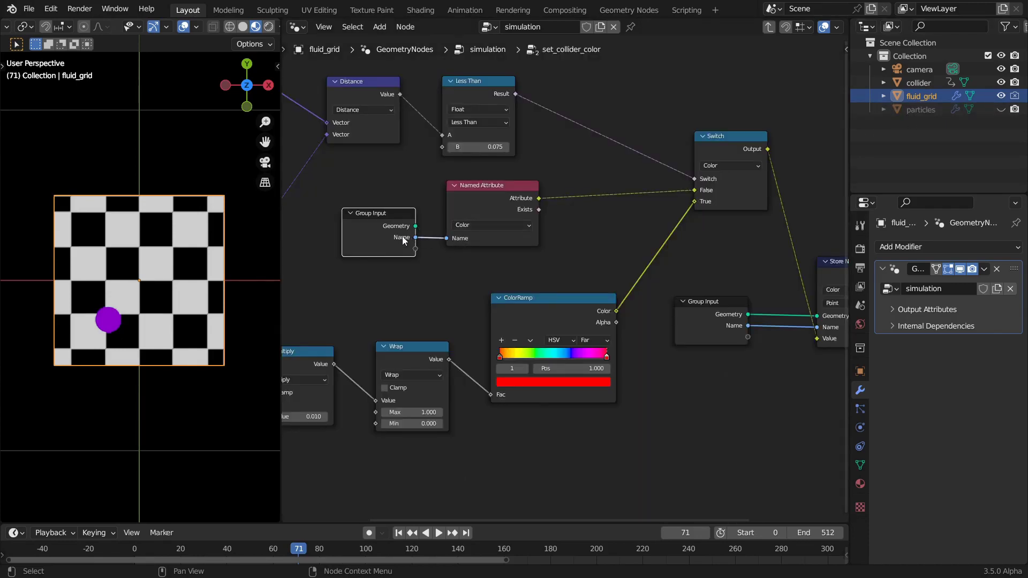
middle_click_drag(588, 251, 493, 244)
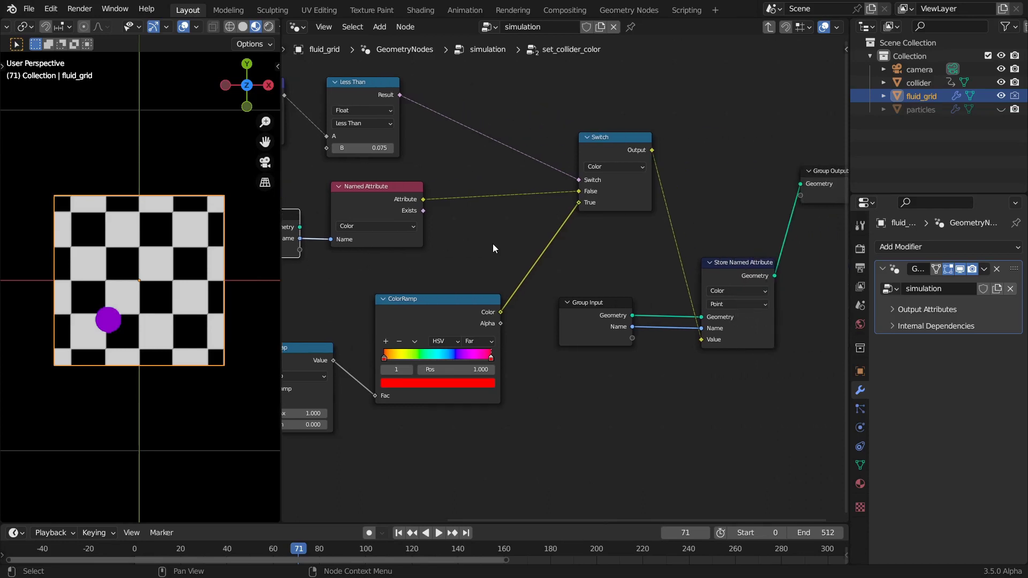
middle_click_drag(674, 278, 583, 244)
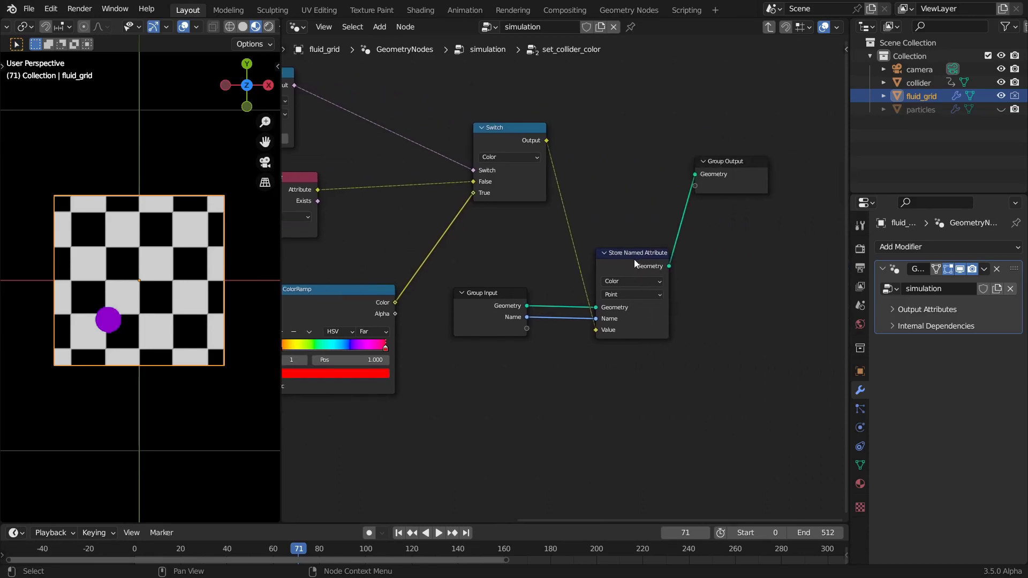
left_click(514, 128)
left_click(620, 253)
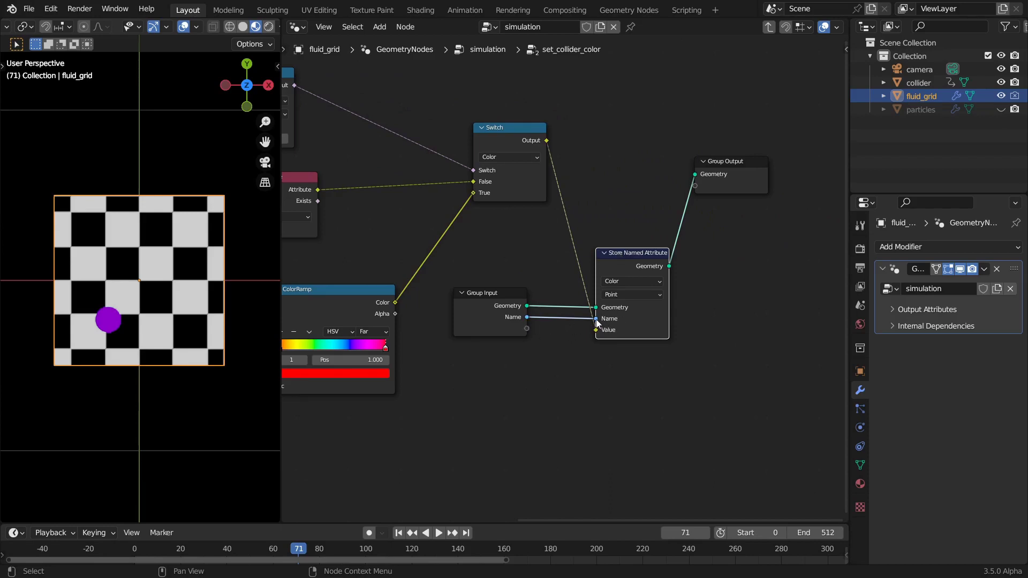
Lower the Group Output node beside Store Named Attribute and save the file, leaving the set_collider_color group
left_click_drag(741, 162, 746, 220)
key("ctrl+s")
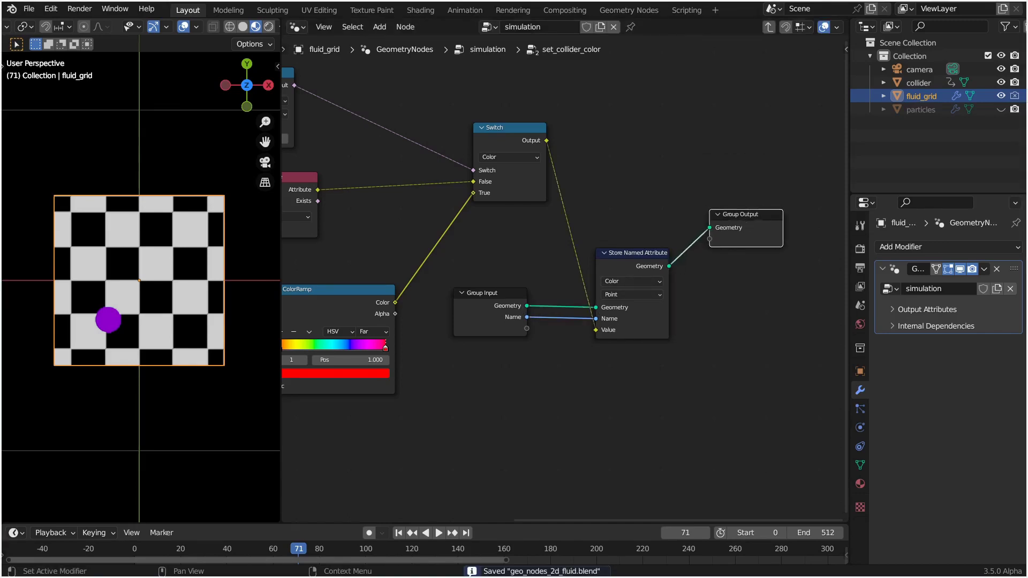
key("Tab")
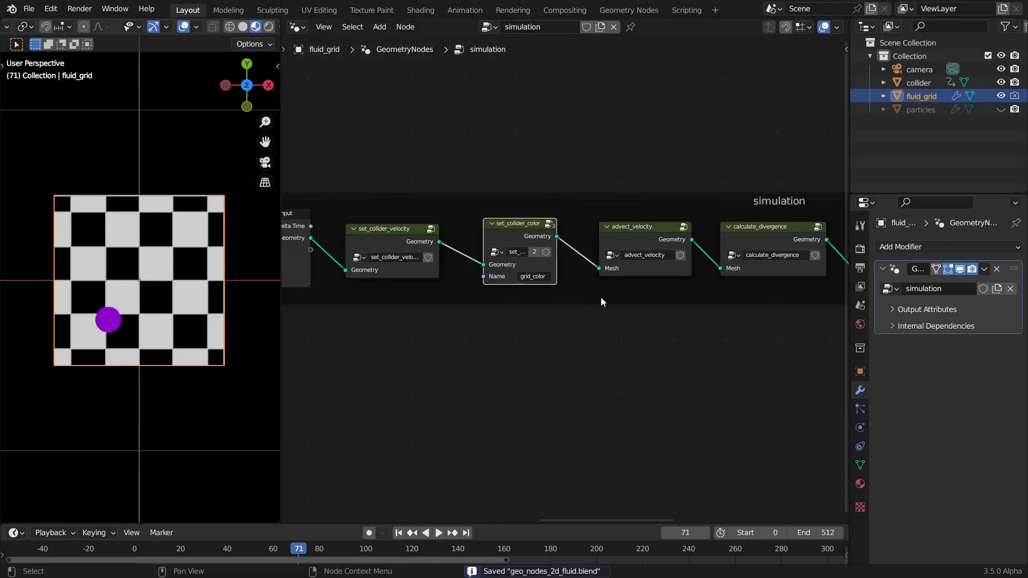
Open the advect_velocity group for editing with its whole node chain in view
left_click(606, 228)
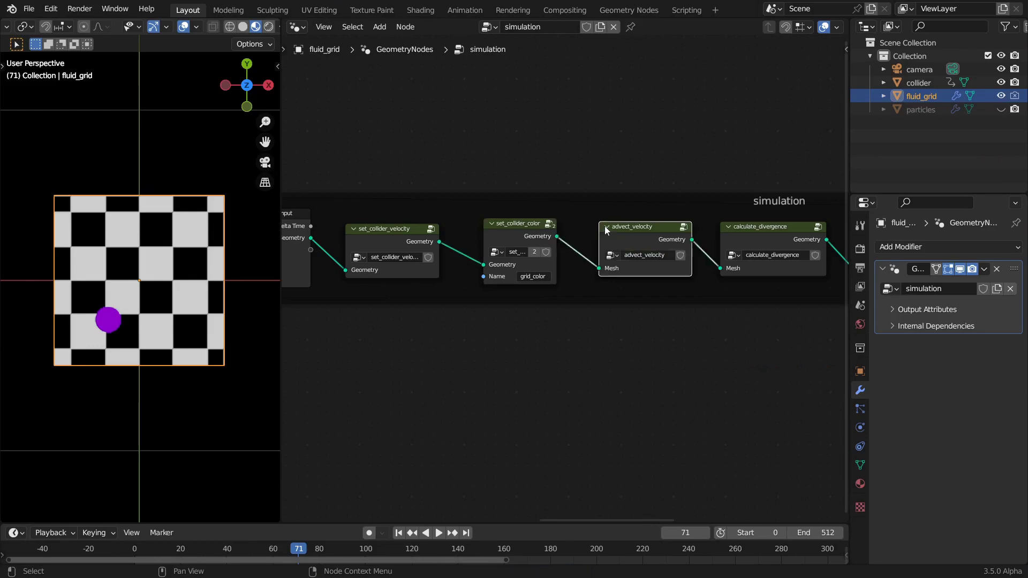
scroll(606, 229, "up", 3)
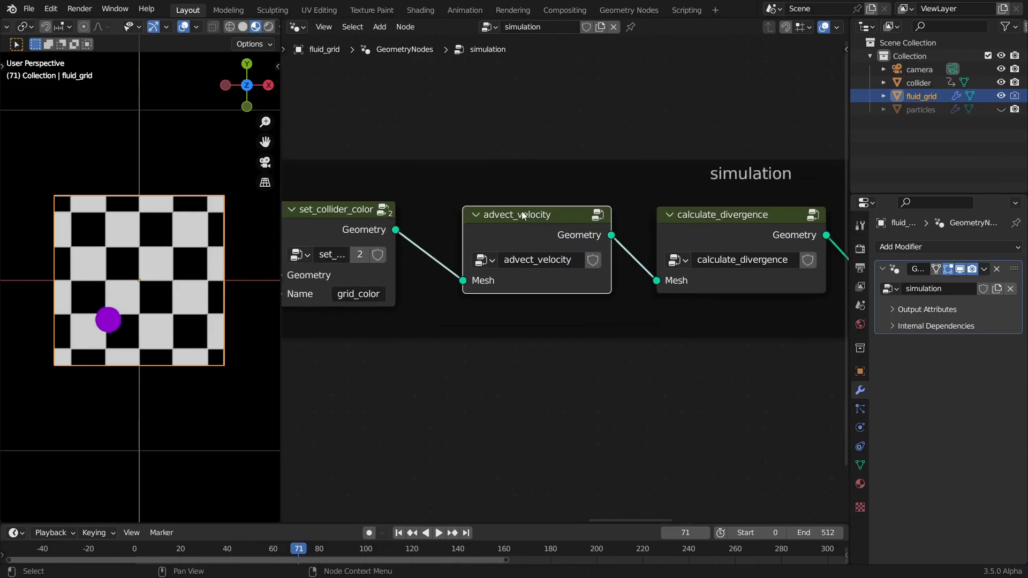
key("Tab")
scroll(523, 220, "down", 8)
scroll(502, 241, "up", 4)
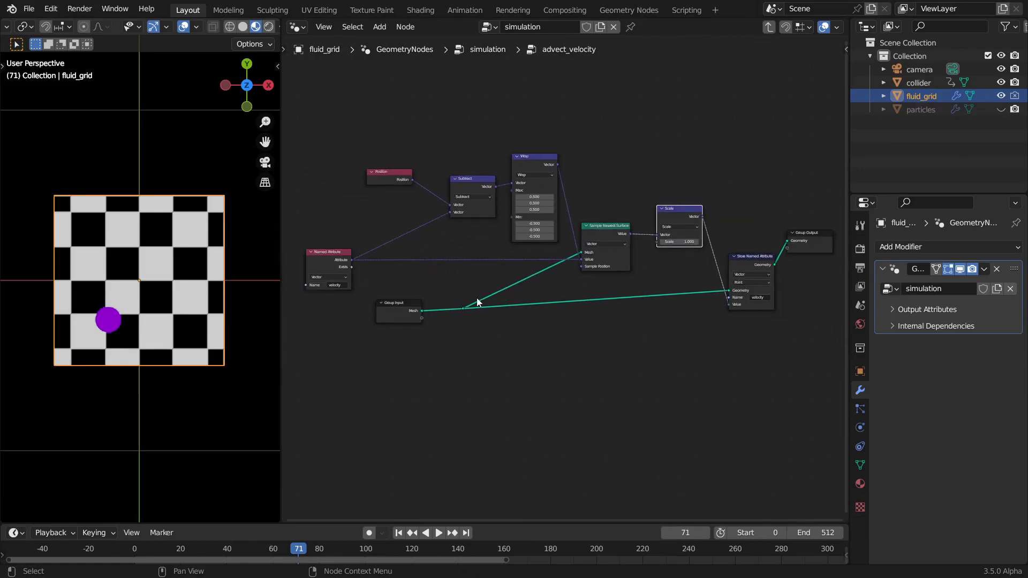
Move the velocity Named Attribute node directly below the Position node, close to the Subtract node
left_click_drag(317, 253, 379, 213)
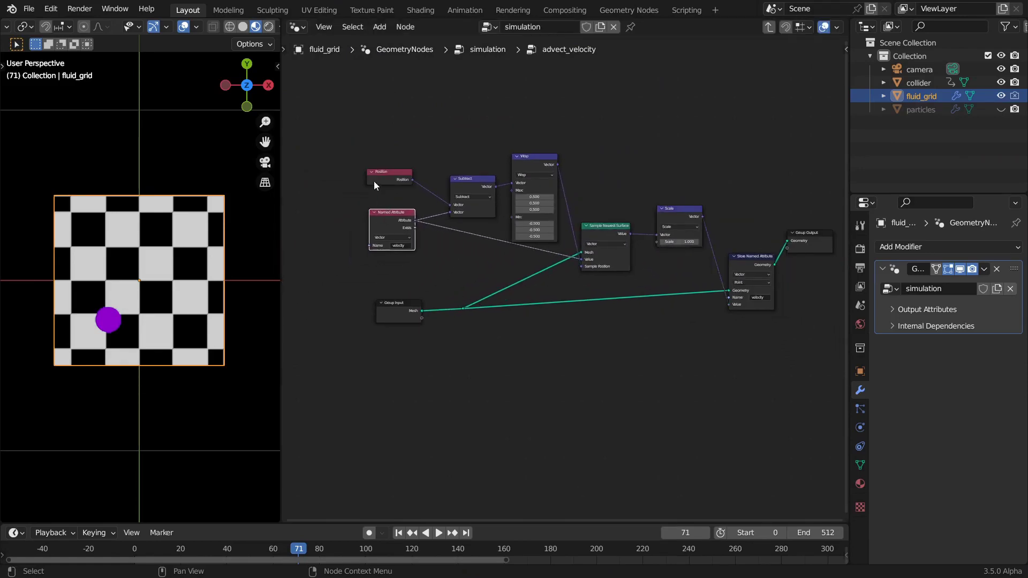
scroll(371, 171, "up", 1)
left_click_drag(368, 161, 373, 170)
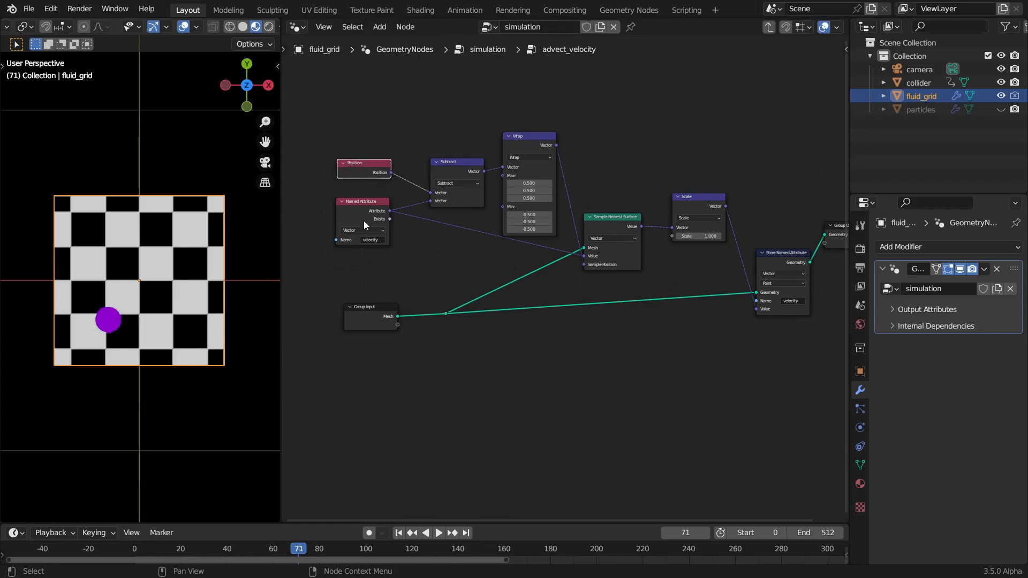
Examine how velocity is subtracted from position, and inspect the fluid grid's corners and edges in the viewport where positions wrap
left_click(363, 210)
left_click(450, 166)
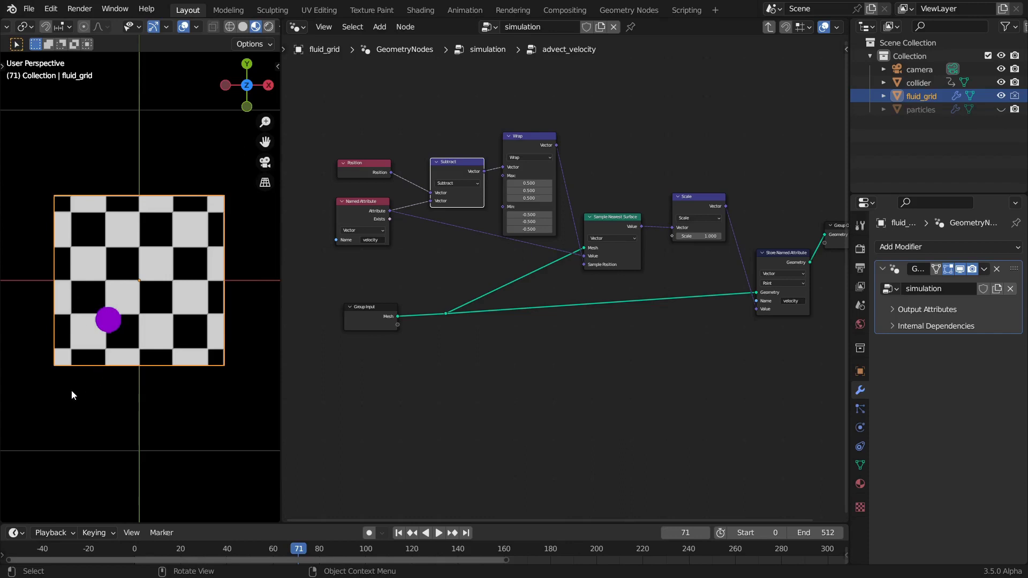
scroll(95, 349, "up", 8)
middle_click_drag(73, 354, 161, 167, "shift")
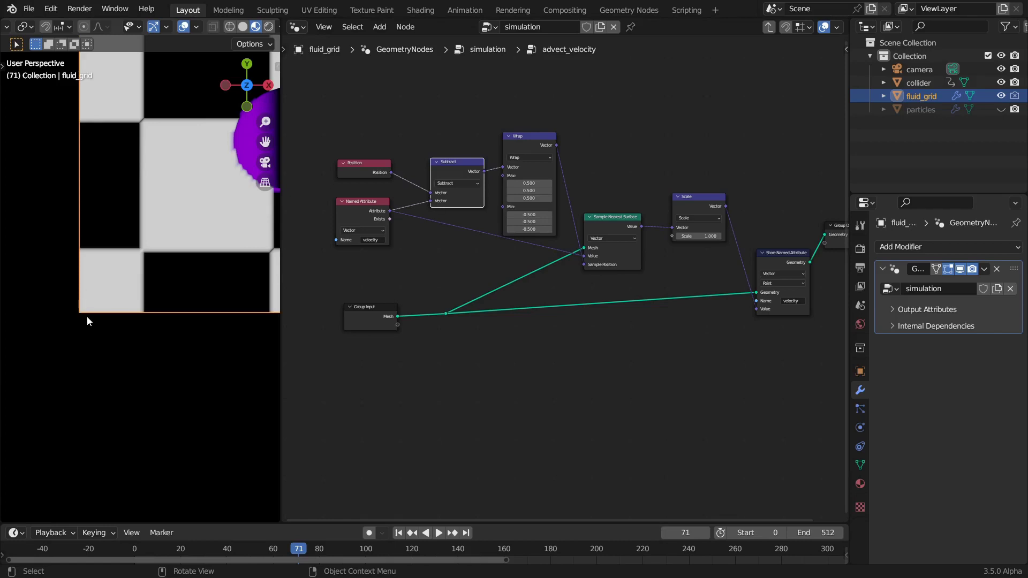
scroll(87, 316, "down", 8)
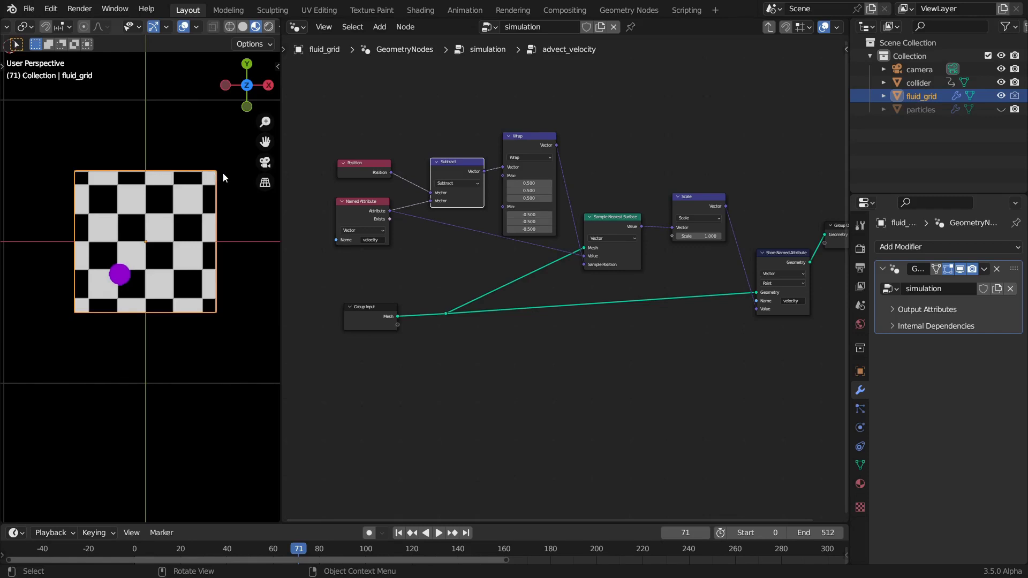
scroll(178, 214, "up", 2)
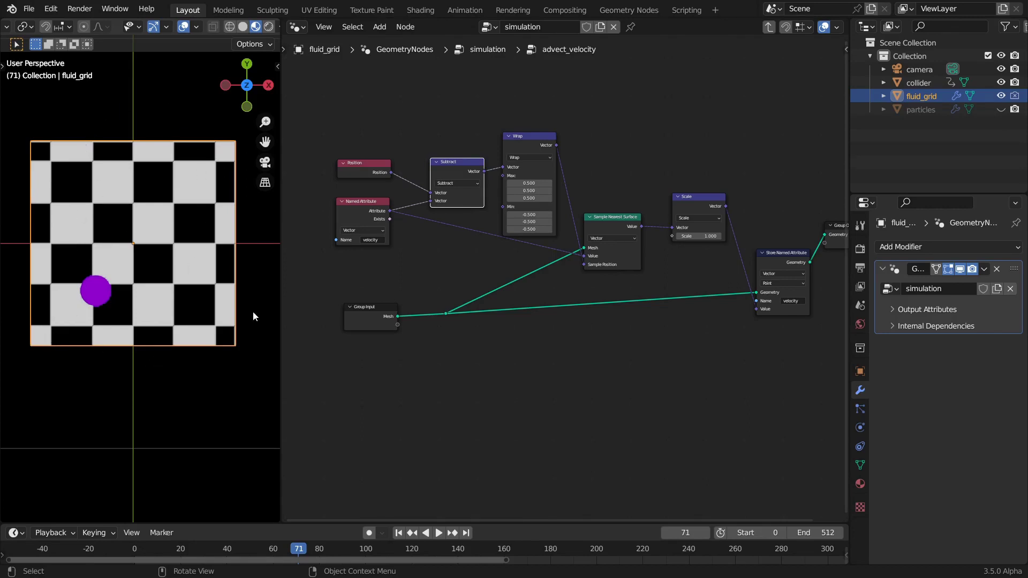
Examine the Sample Nearest Surface node and its mesh, value and sample position inputs
middle_click_drag(645, 293, 520, 296)
scroll(484, 291, "up", 4)
middle_click_drag(372, 320, 511, 301)
left_click_drag(601, 185, 596, 183)
middle_click_drag(557, 213, 594, 179)
Switch the viewport to wireframe shading and inspect the individual cells of the fluid grid up close
scroll(99, 281, "up", 5)
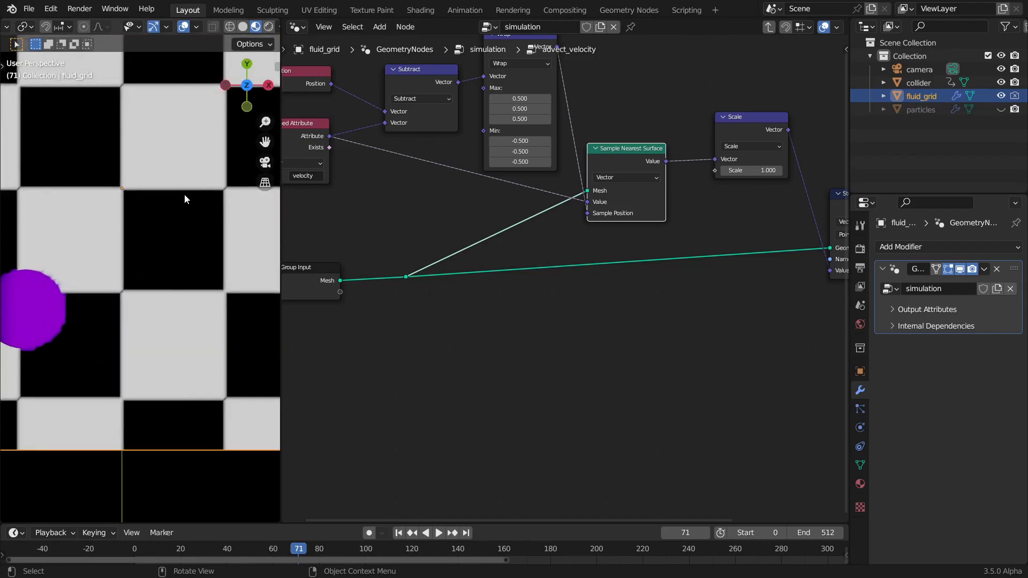
key("z")
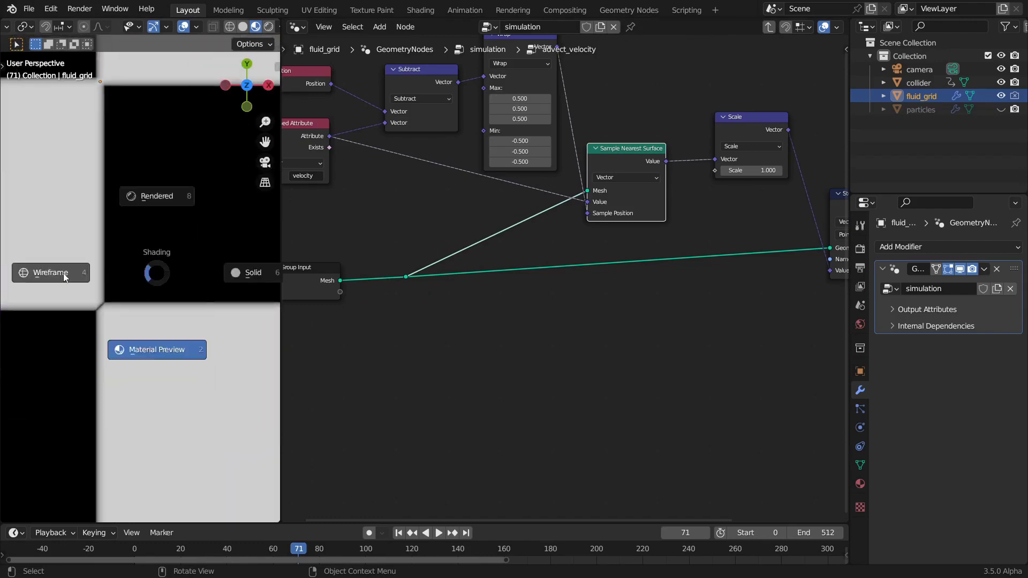
left_click(63, 273)
scroll(137, 283, "up", 3)
scroll(193, 260, "up", 2)
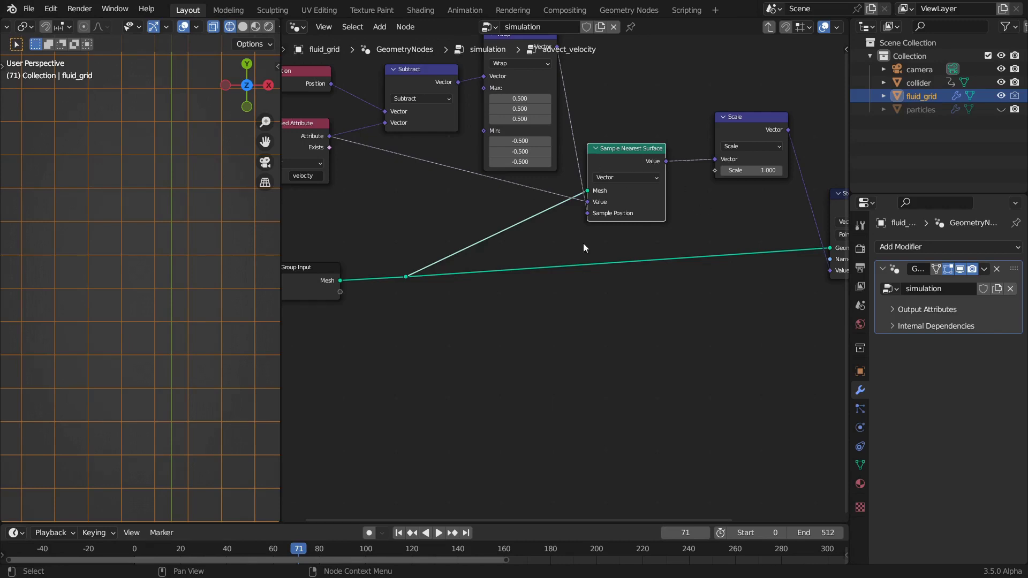
Shift the velocity Named Attribute node slightly toward the Subtract node
scroll(613, 242, "down", 2)
middle_click_drag(525, 253, 563, 243)
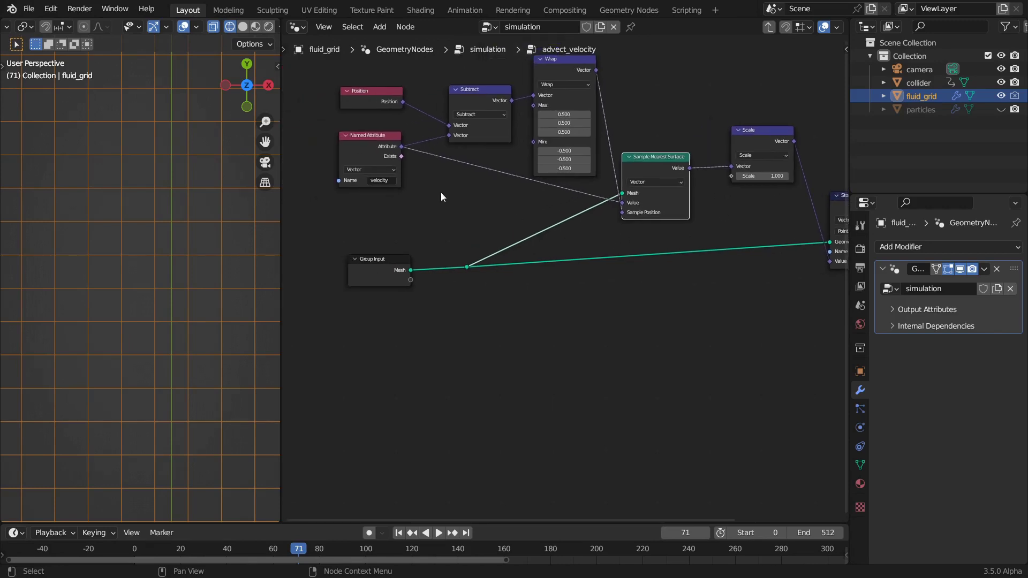
left_click_drag(374, 140, 383, 144)
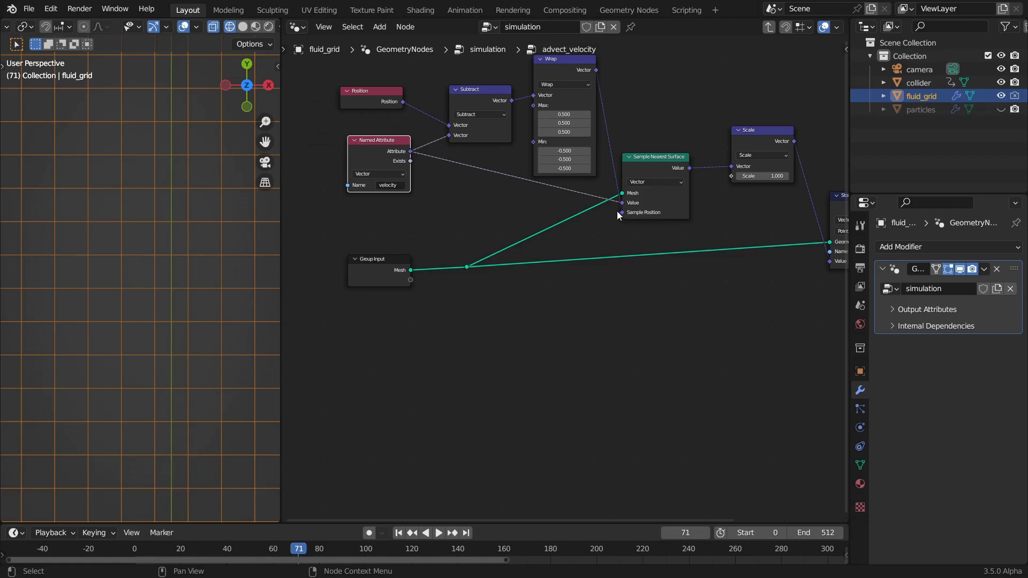
Set the factor of the Scale node after Sample Nearest Surface to 0.96
middle_click_drag(730, 229, 551, 253)
scroll(552, 253, "up", 2)
middle_click_drag(579, 114, 532, 147)
mouse_move(532, 147)
left_mouse_down()
mouse_move(523, 172)
mouse_move(537, 153)
left_mouse_up()
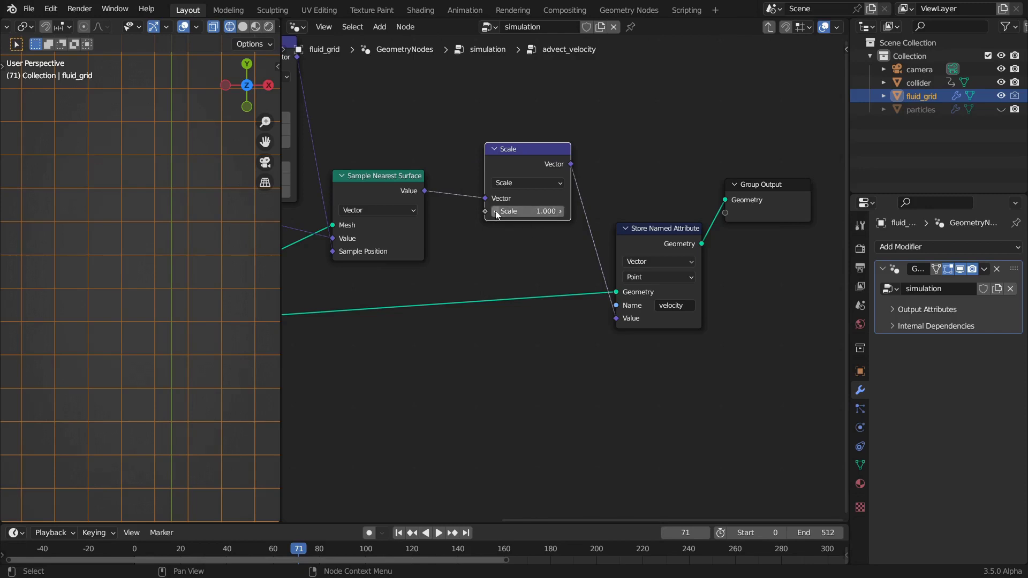
left_click(523, 210)
type(".96")
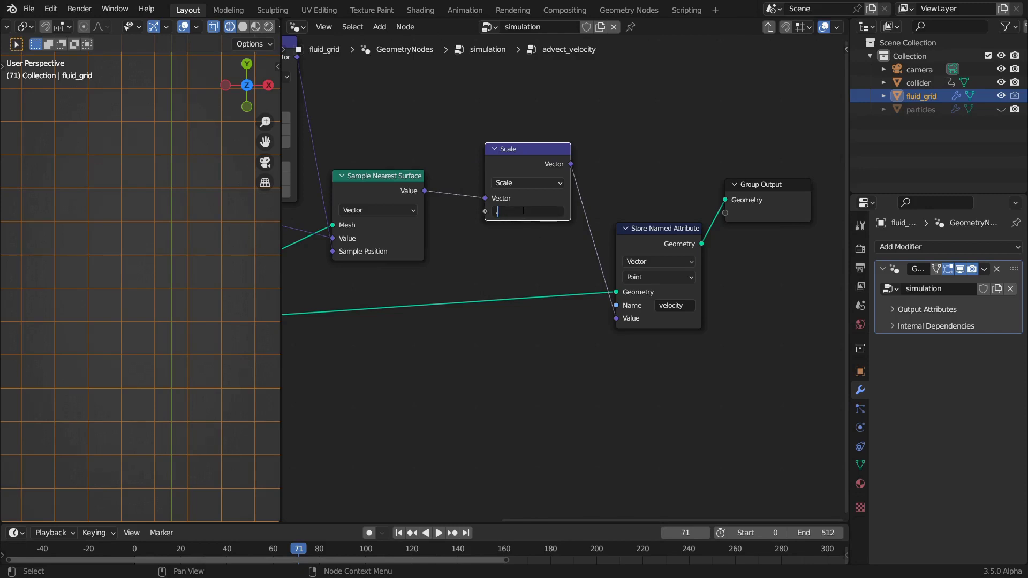
key("Return")
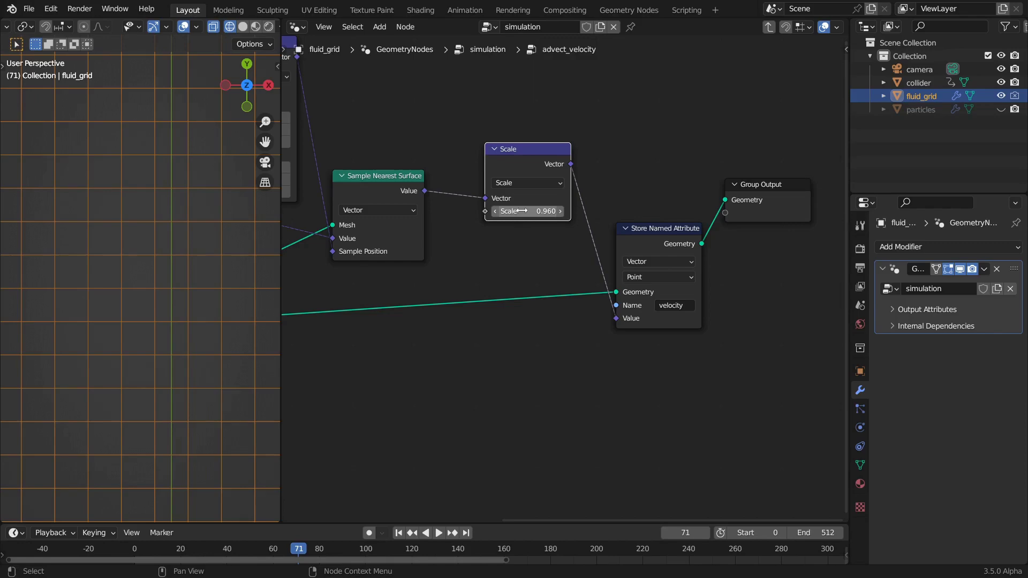
Return the viewport to material preview and play the simulation for a while with the whole grid in view
key("shift+z")
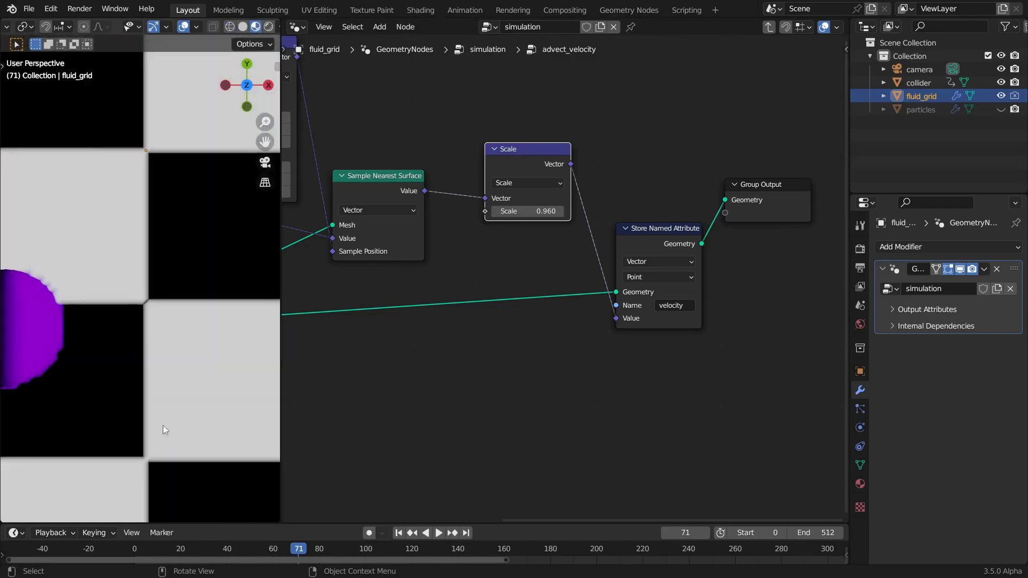
scroll(165, 432, "down", 5)
key("space")
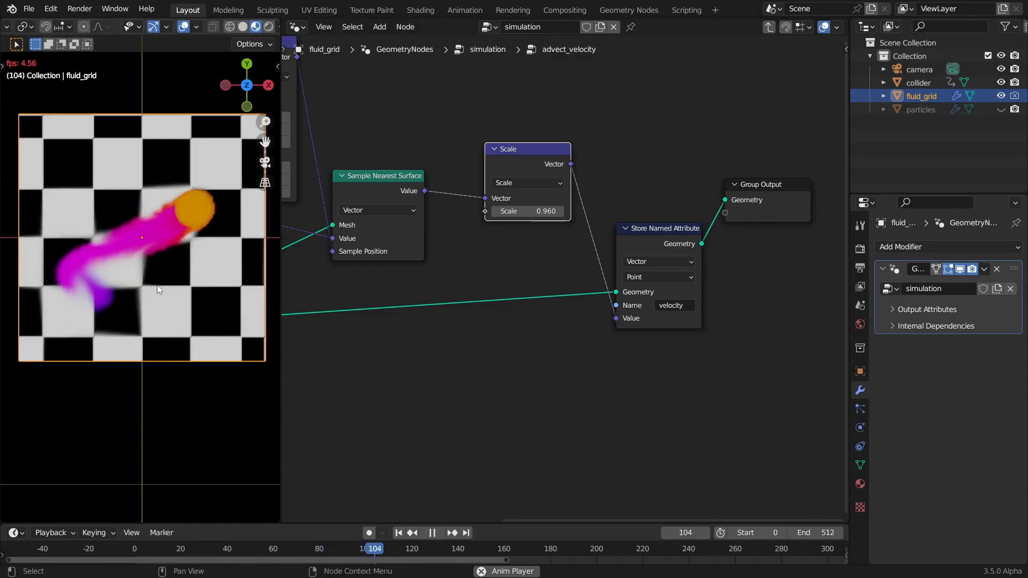
key("space")
Set the Scale node's factor to 1 and play the simulation from the first frame
double_click(537, 211)
type("1")
key("Return")
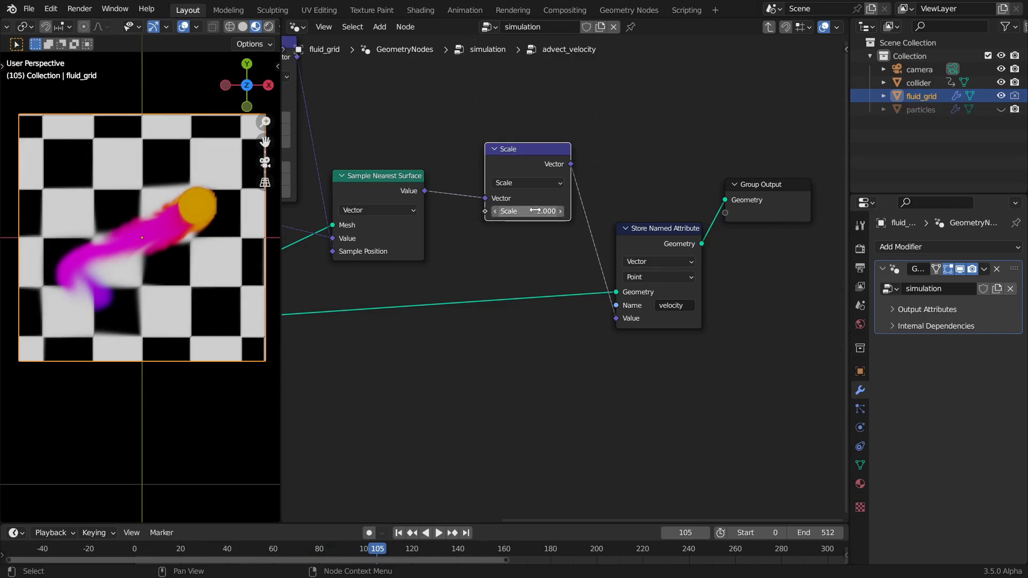
key("shift+Left")
key("space")
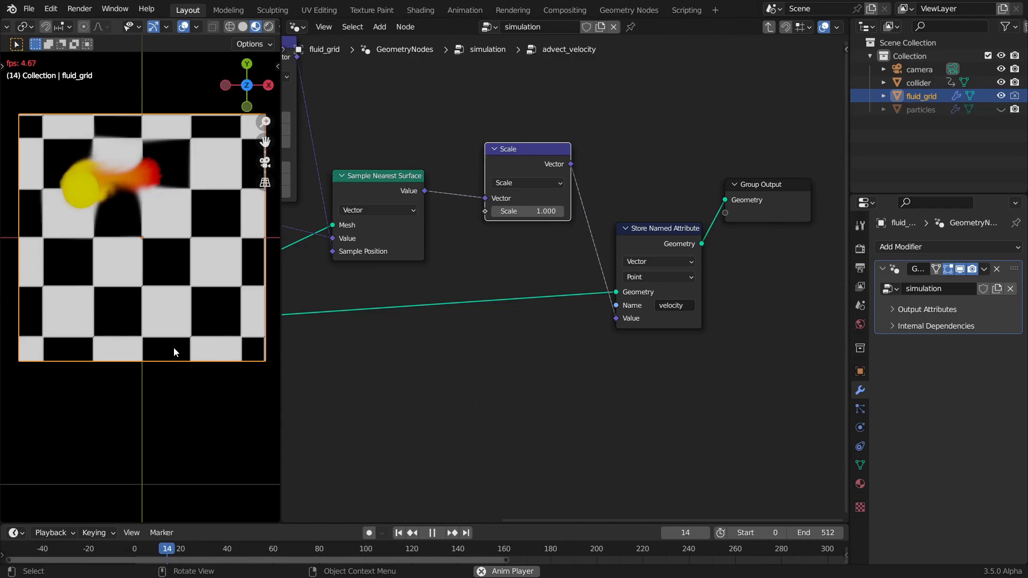
Nudge the Scale and Store Named Attribute nodes toward Sample Nearest Surface, and save the file with playback stopped
mouse_move(544, 148)
left_mouse_down()
mouse_move(525, 167)
mouse_move(538, 156)
left_mouse_up()
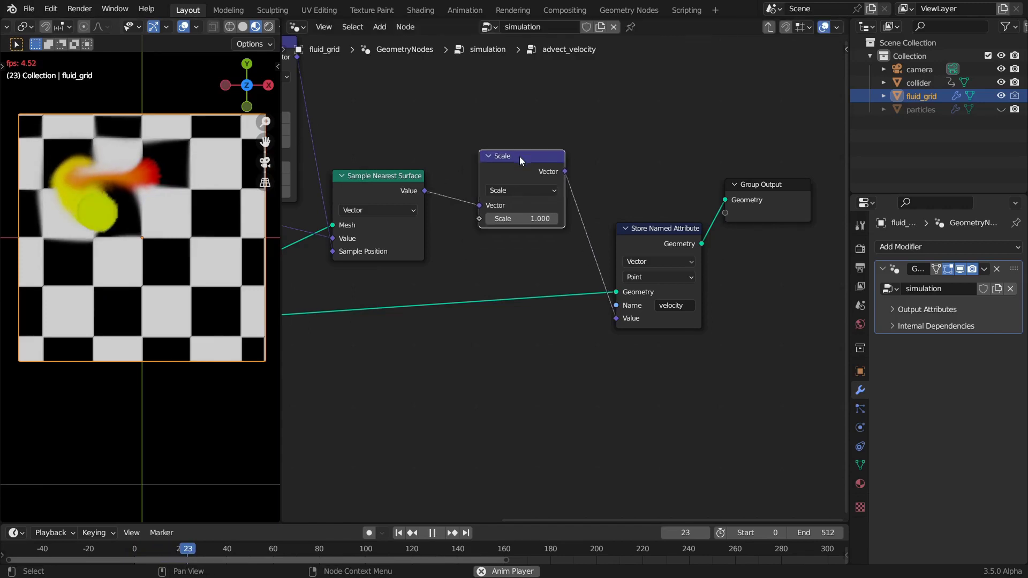
key("space")
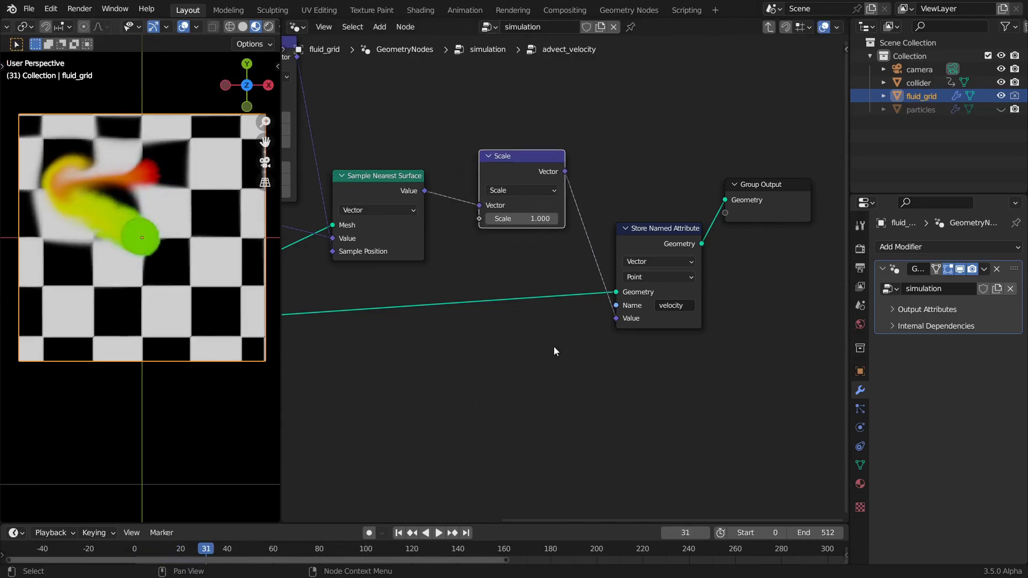
key("ctrl+s")
left_click_drag(657, 231, 651, 229)
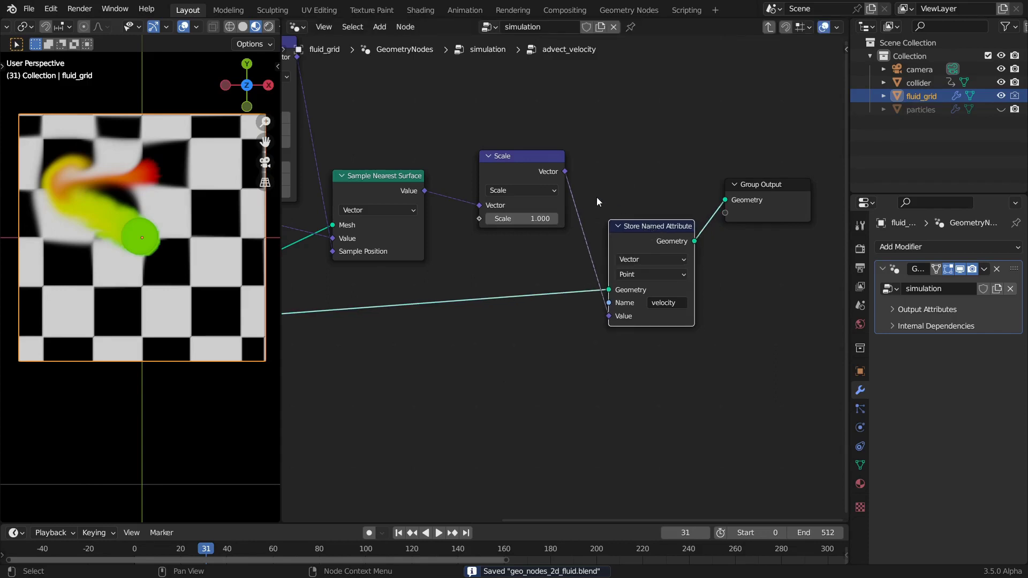
Nudge the Store Named Attribute node slightly up and toward the Scale node, and leave the advect_velocity group
scroll(567, 241, "down", 2)
middle_click_drag(509, 257, 512, 222)
scroll(594, 319, "up", 1)
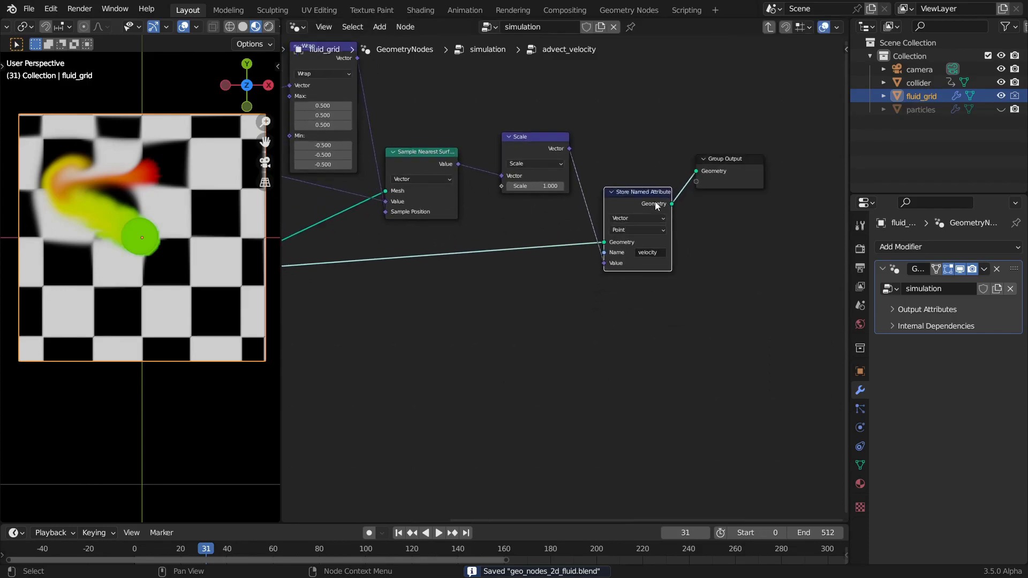
left_click_drag(640, 198, 632, 185)
left_click(733, 168)
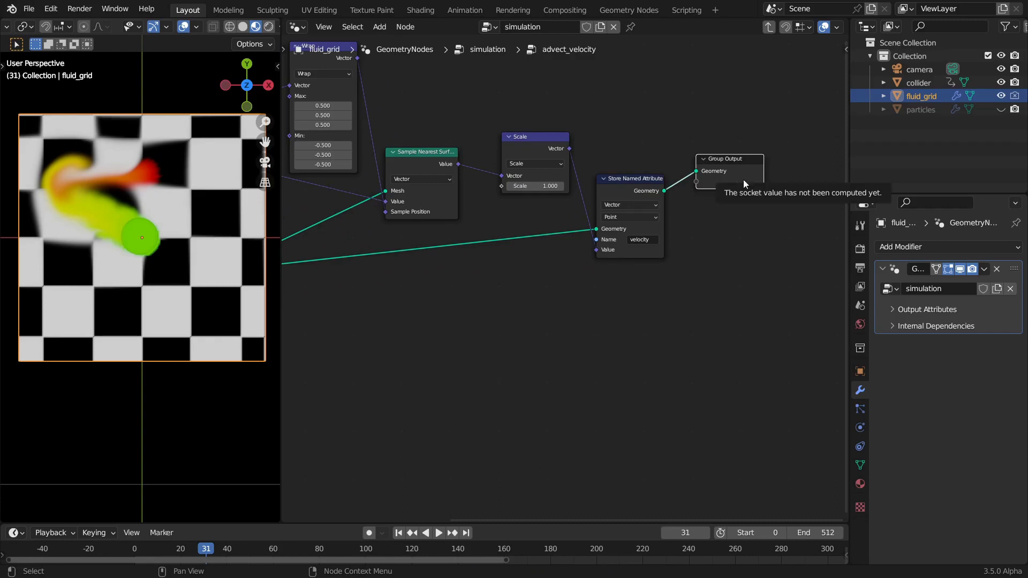
key("Tab")
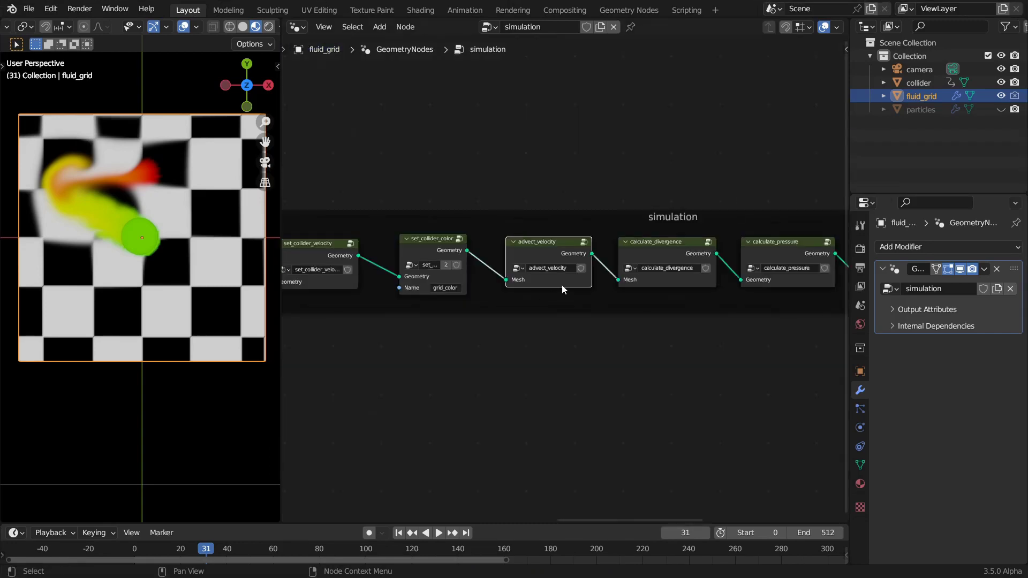
Reset the timeline to the first frame, save the file, and open the calculate_divergence group for editing
scroll(592, 340, "down", 2)
scroll(590, 274, "up", 5)
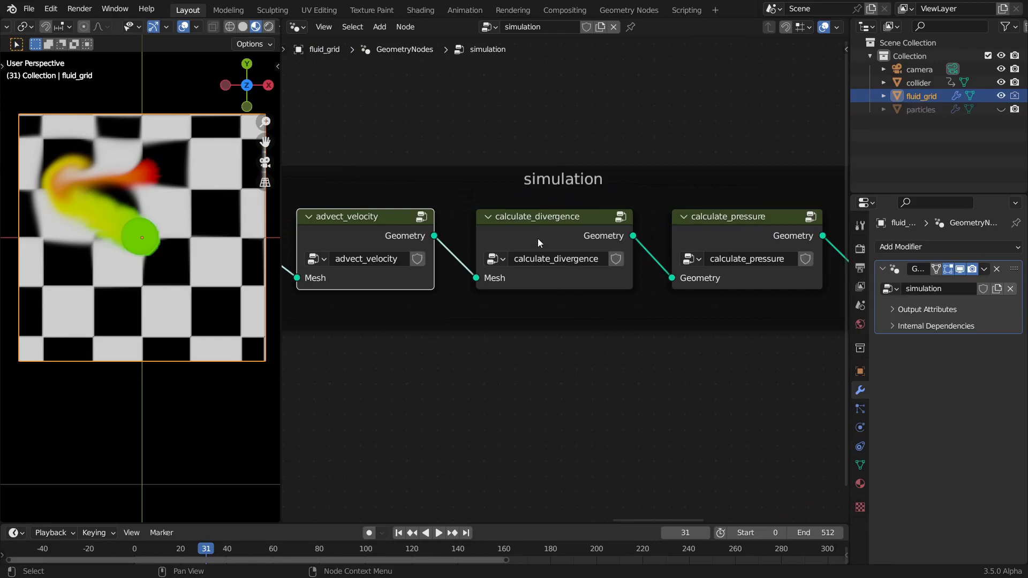
left_click(548, 229)
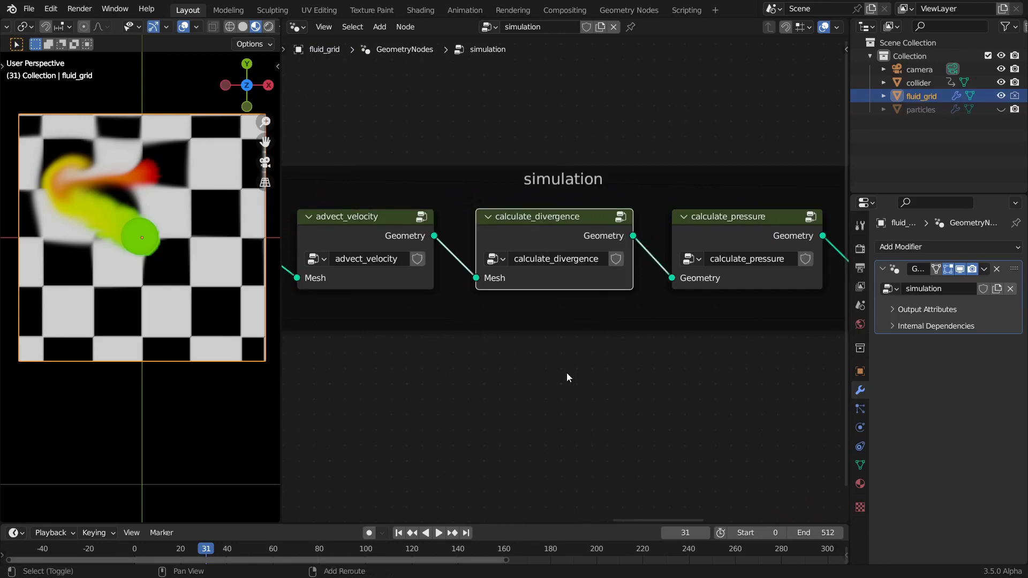
key("shift+Left")
key("ctrl+s")
key("Tab")
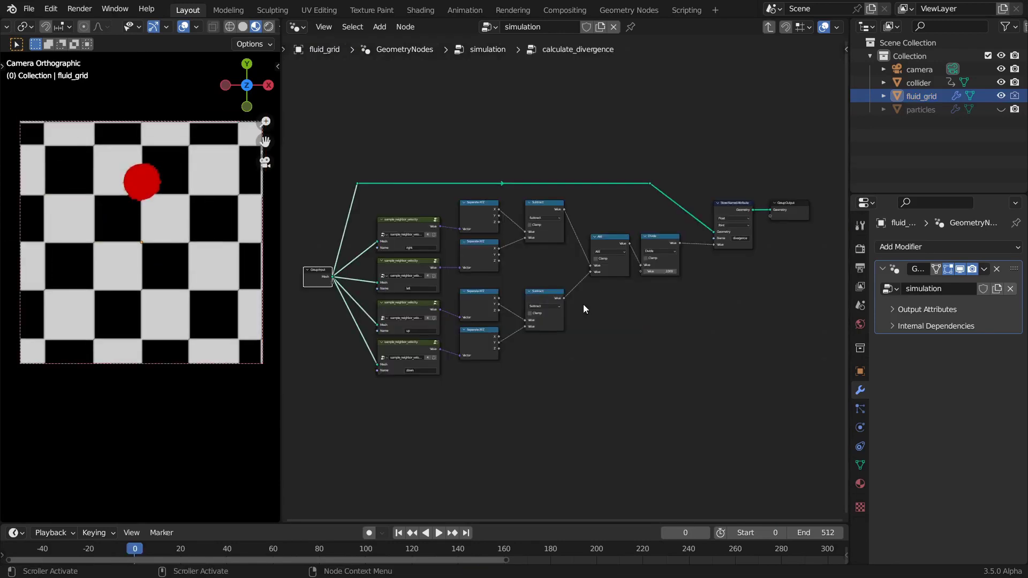
Examine the overall calculate_divergence layout, from the four sample_neighbor_velocity nodes through Add and Divide to the Store Named Attribute node
left_click(403, 225)
left_click(403, 260)
left_click(404, 304)
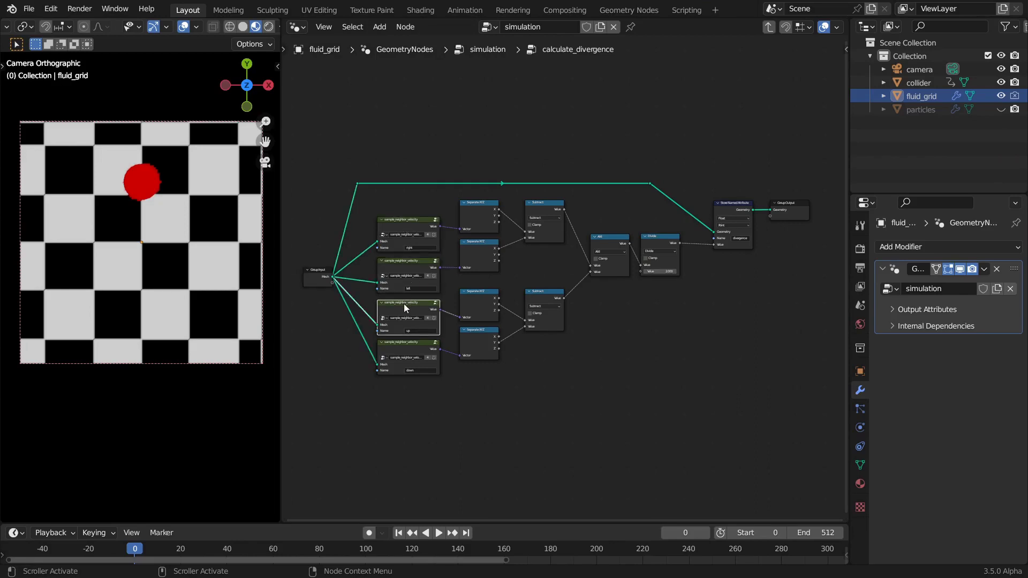
left_click(398, 346)
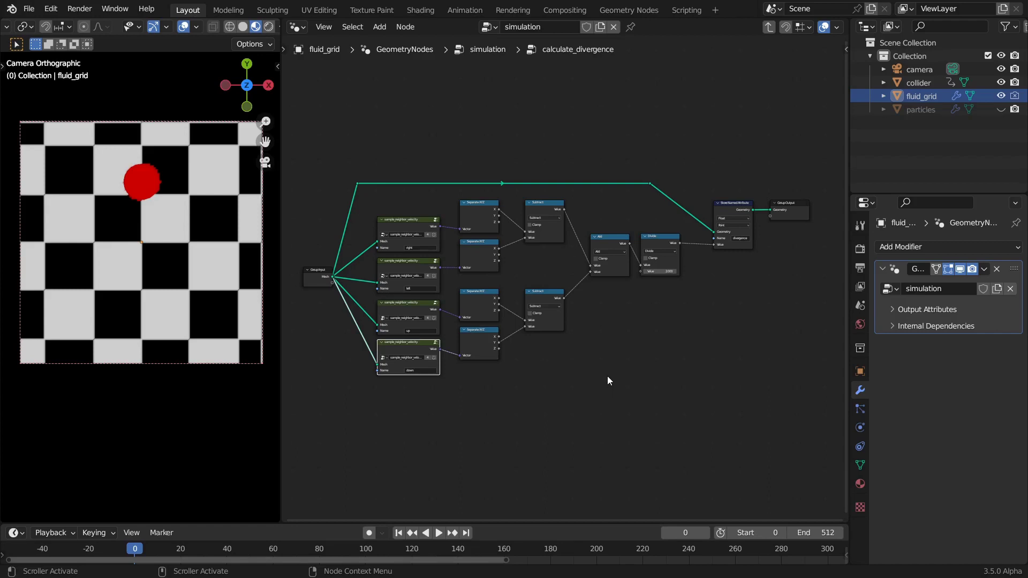
left_click(413, 224)
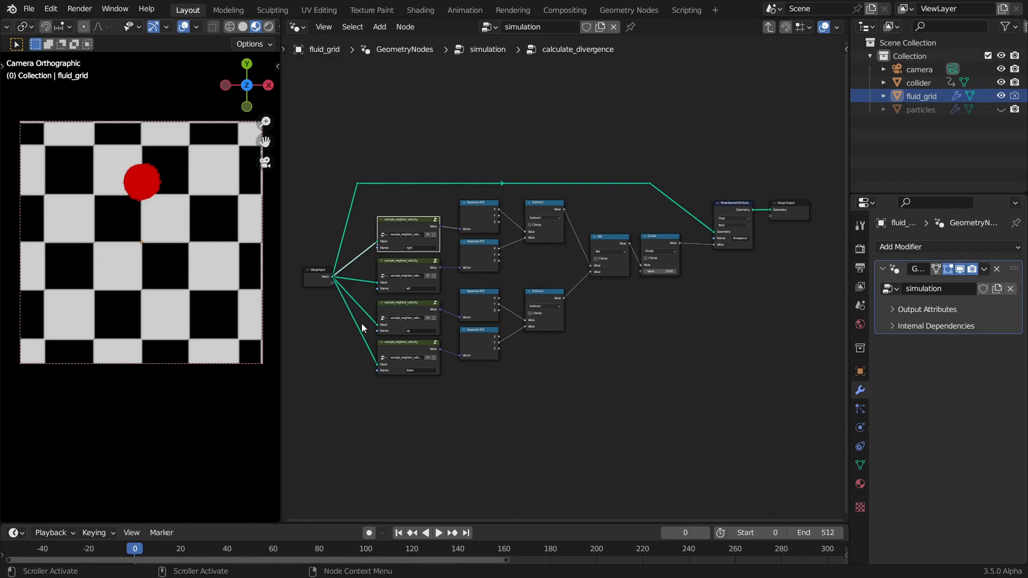
left_click(620, 242)
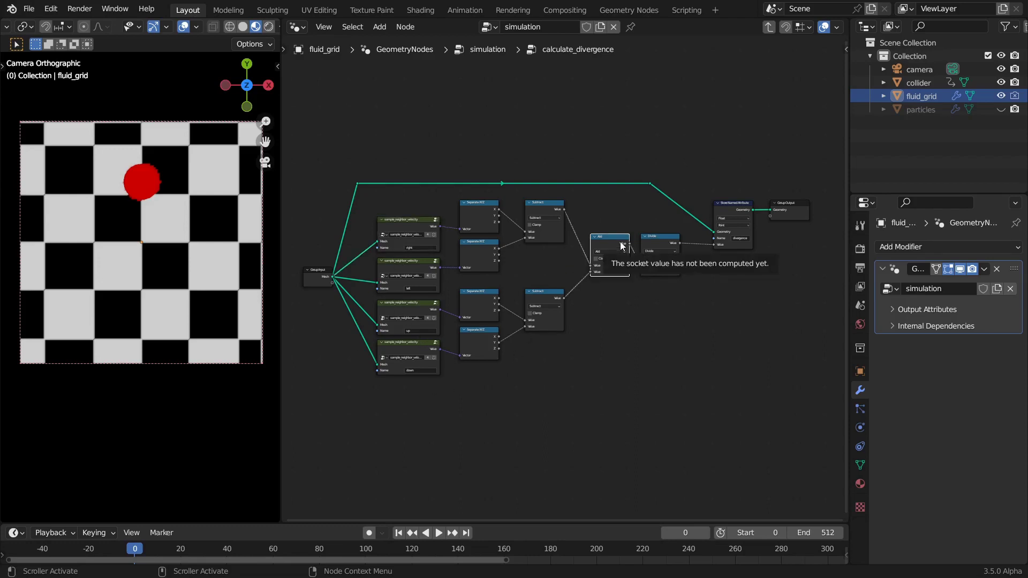
left_click(655, 239)
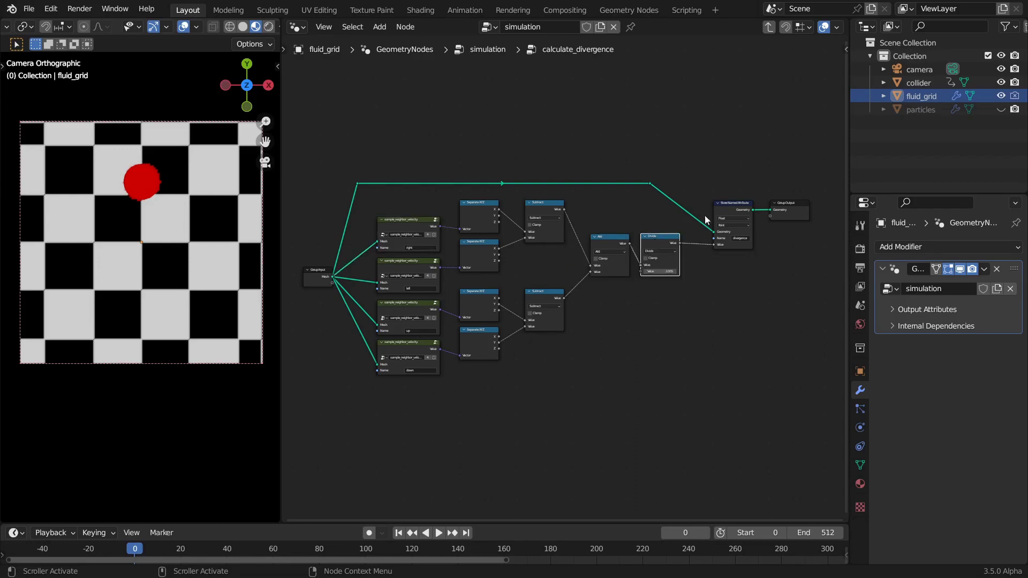
left_click(732, 202)
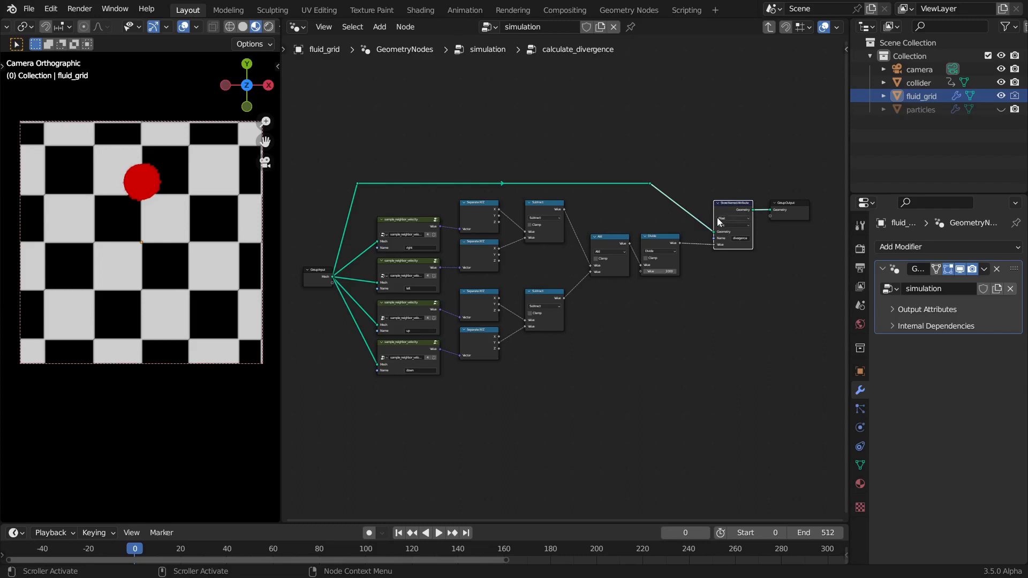
middle_click_drag(757, 287, 715, 289)
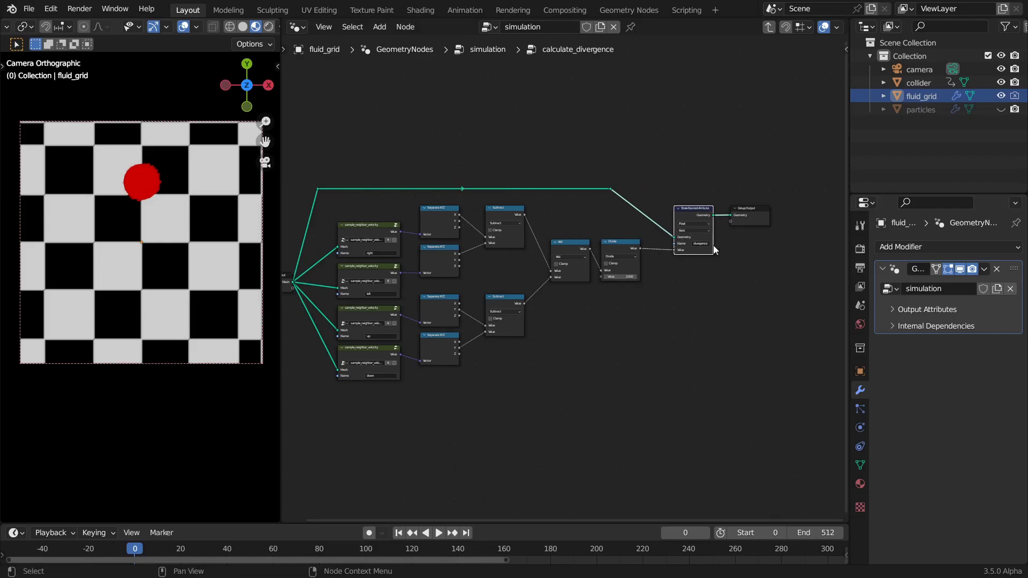
middle_click_drag(512, 325, 592, 327)
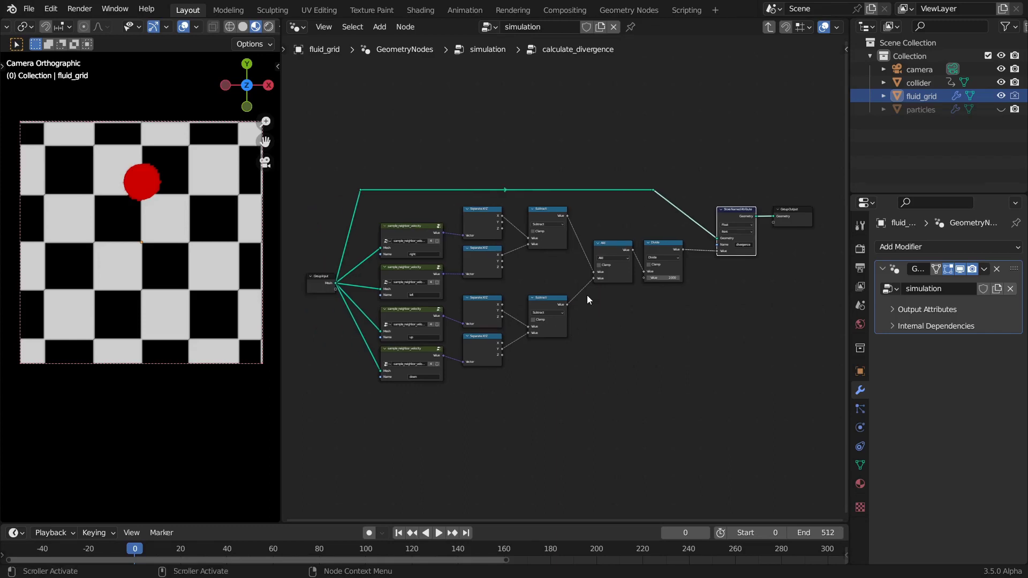
Examine how the X components of the right and left neighbor velocities are separated and subtracted
scroll(403, 192, "up", 2)
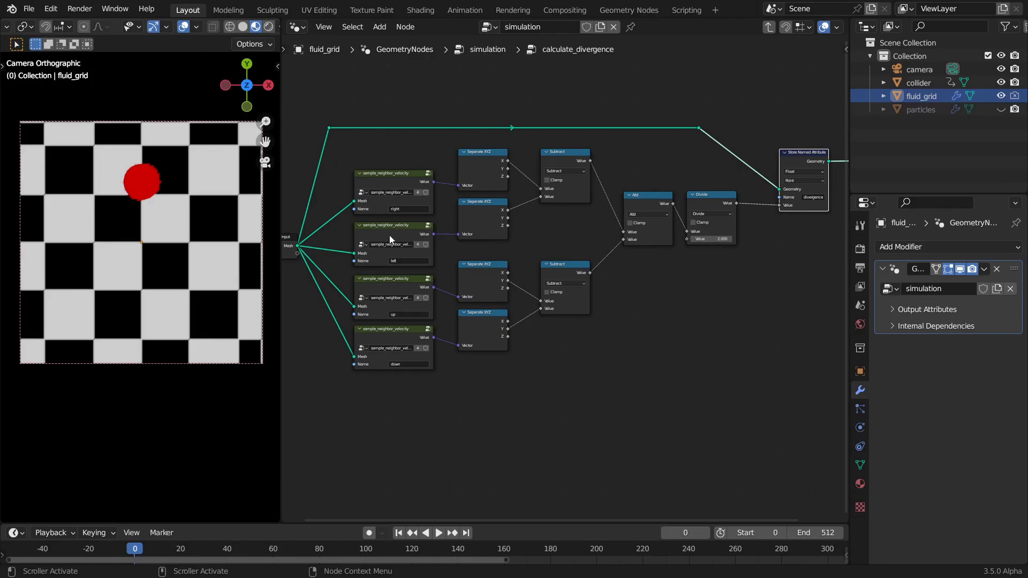
scroll(404, 171, "up", 2)
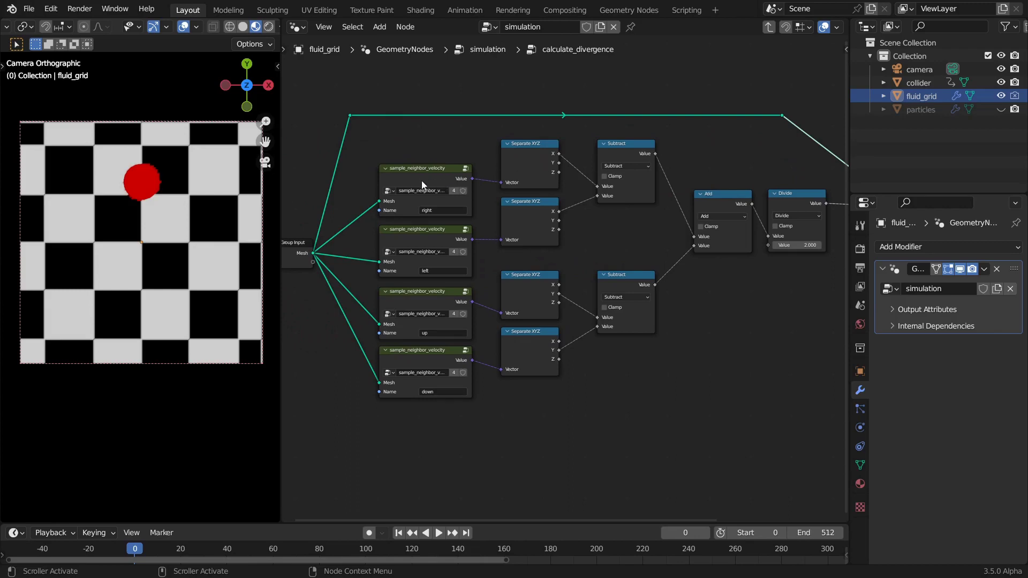
left_click(425, 172)
left_click(422, 230)
left_click(539, 182)
middle_click_drag(602, 223, 561, 243)
scroll(519, 233, "up", 1)
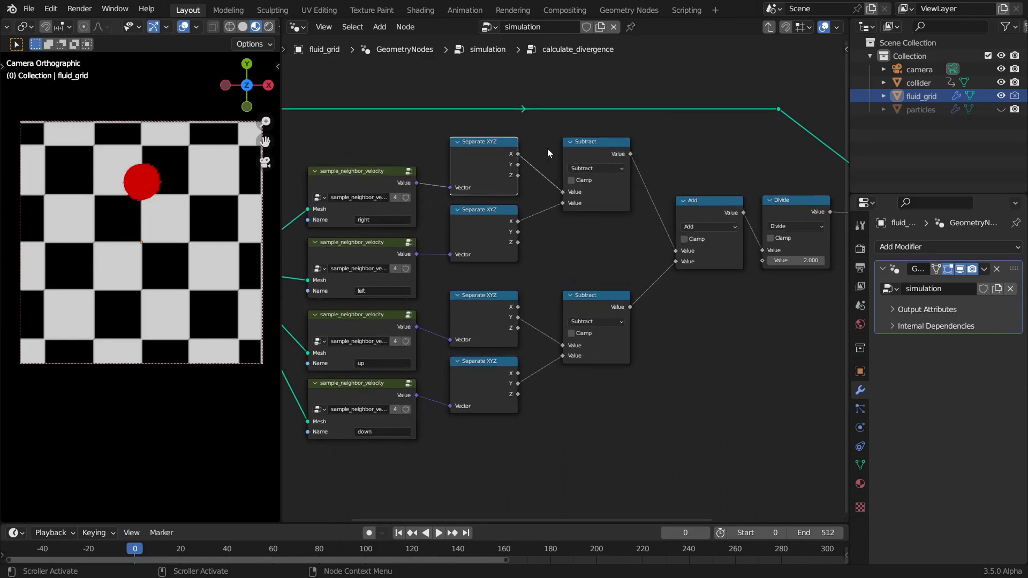
left_click(598, 138)
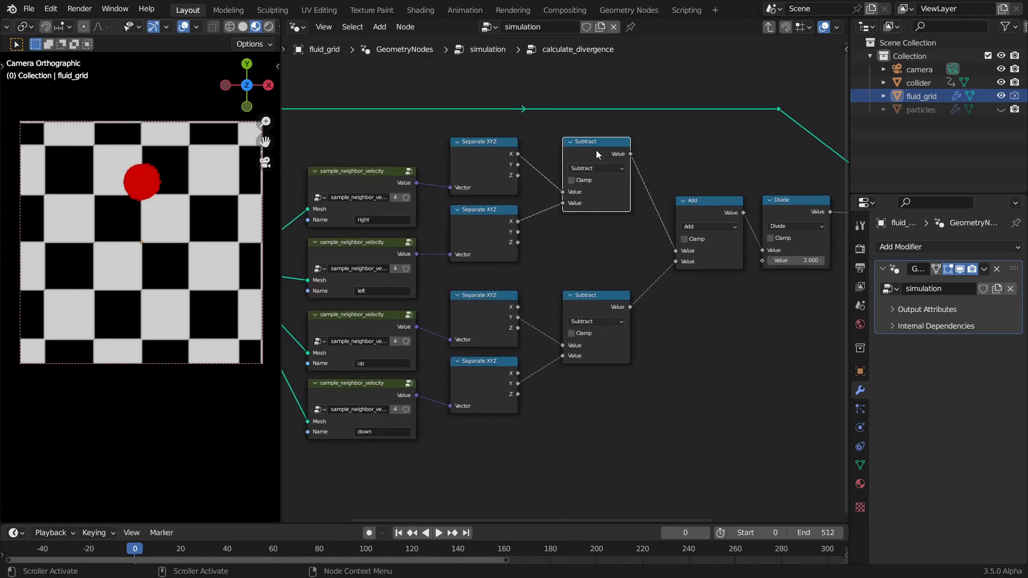
left_click(467, 223)
left_click(386, 175)
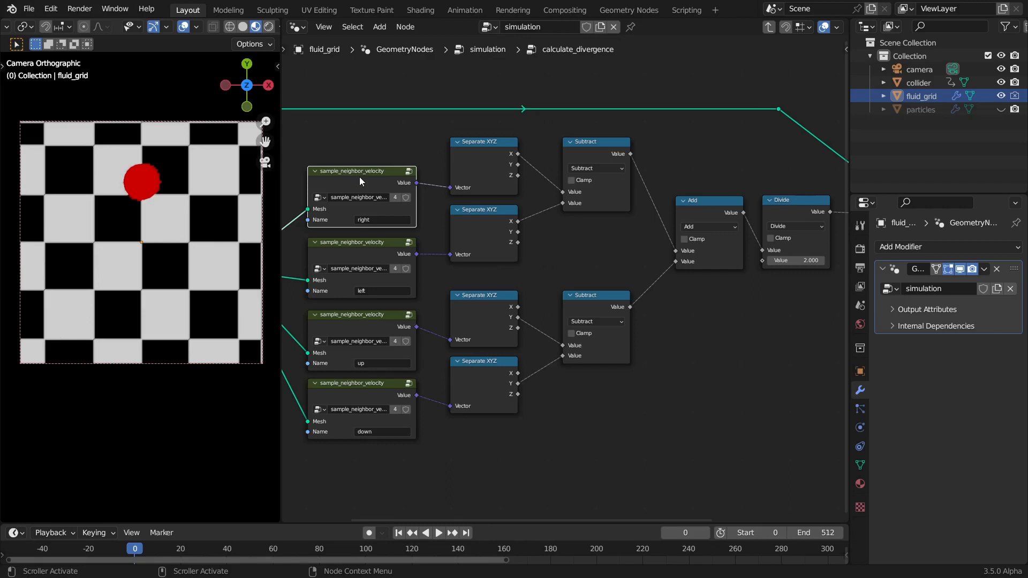
left_click(367, 256)
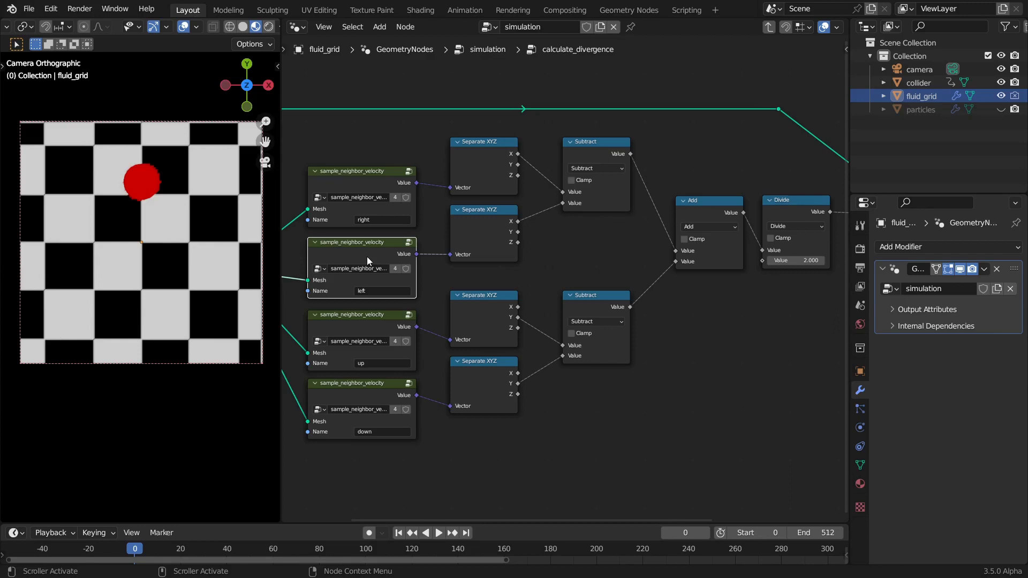
left_click(461, 151)
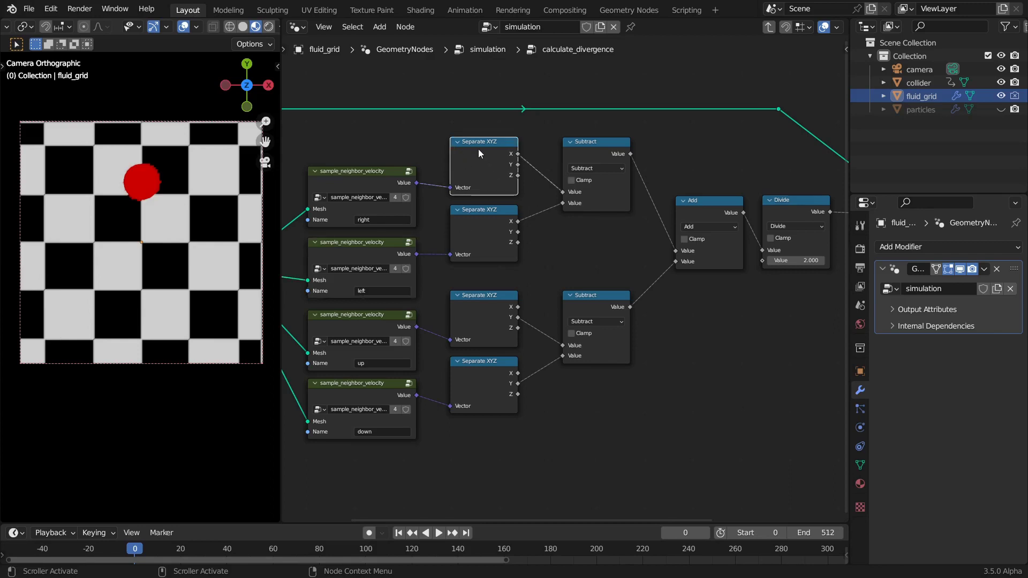
left_click(589, 150)
left_click(478, 222)
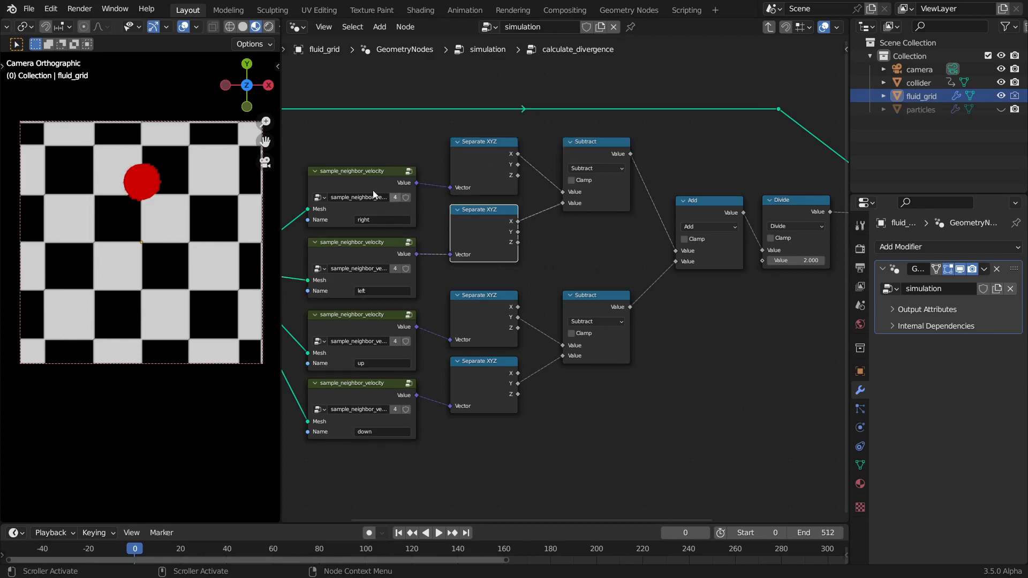
left_click(353, 183)
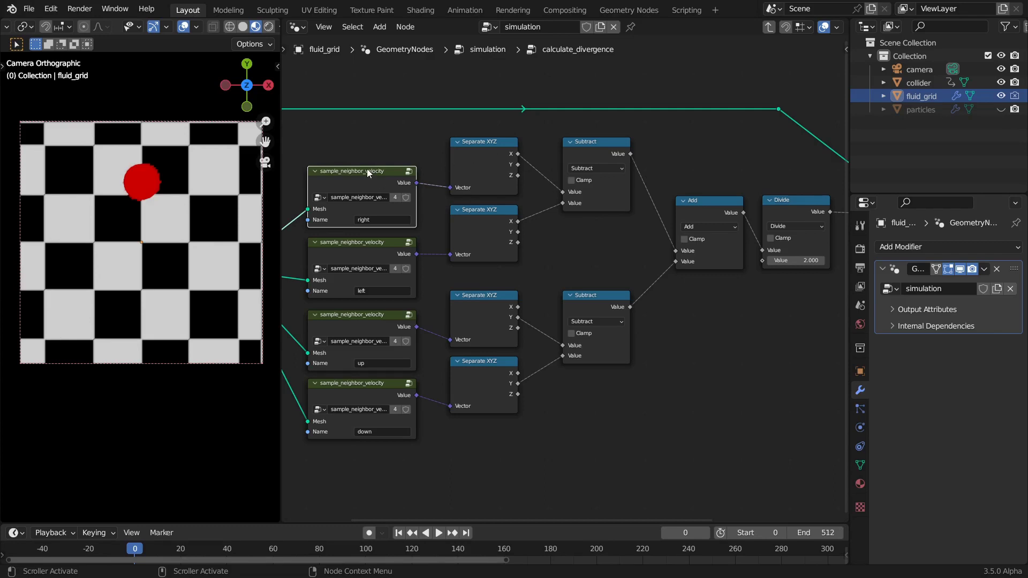
left_click(607, 151)
Examine how the Y components of the up and down neighbor velocities are separated and subtracted
middle_click_drag(607, 150, 633, 99)
left_click(501, 255)
left_click(611, 254)
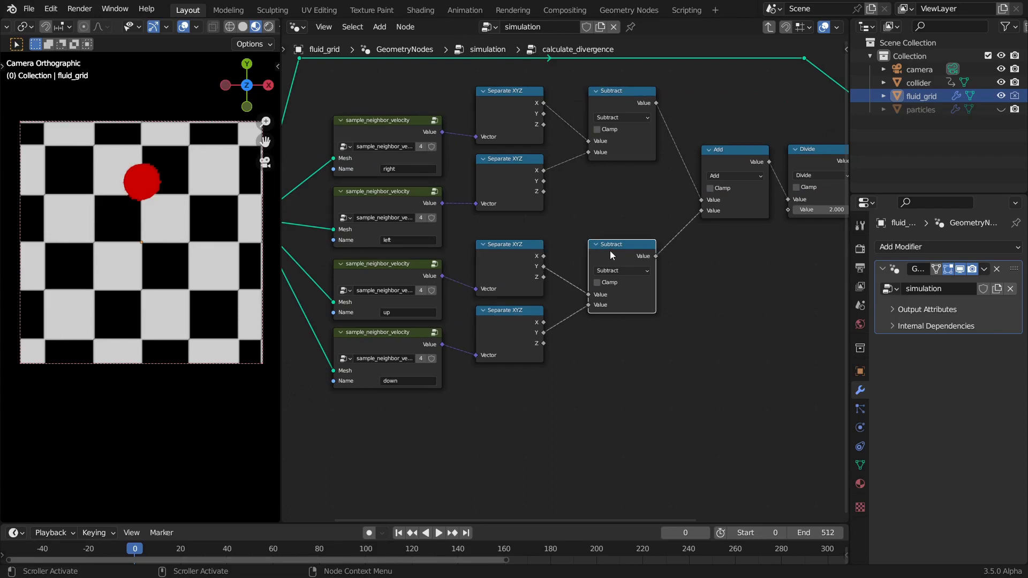
left_click(398, 276)
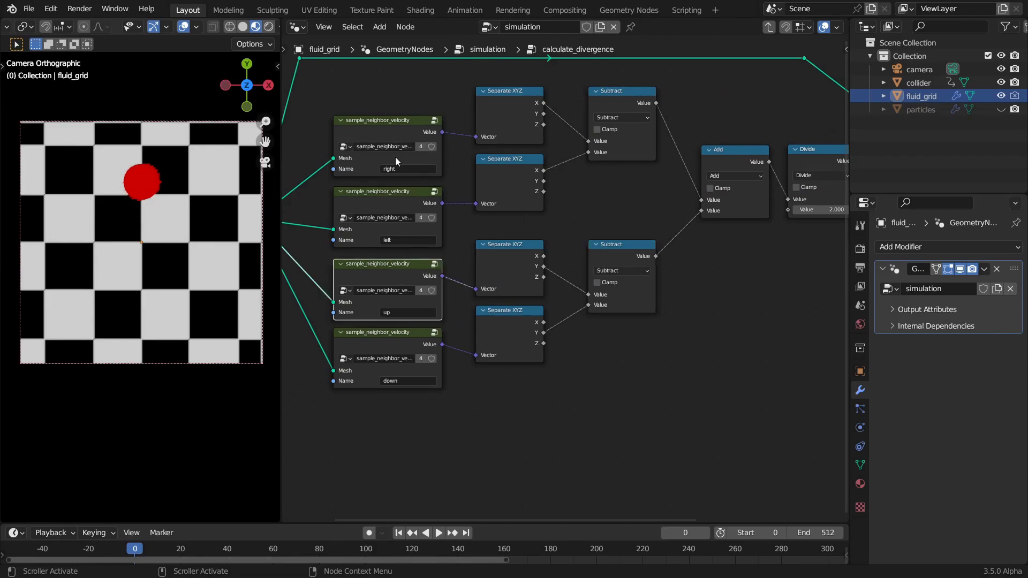
left_click(367, 337)
left_click(509, 276)
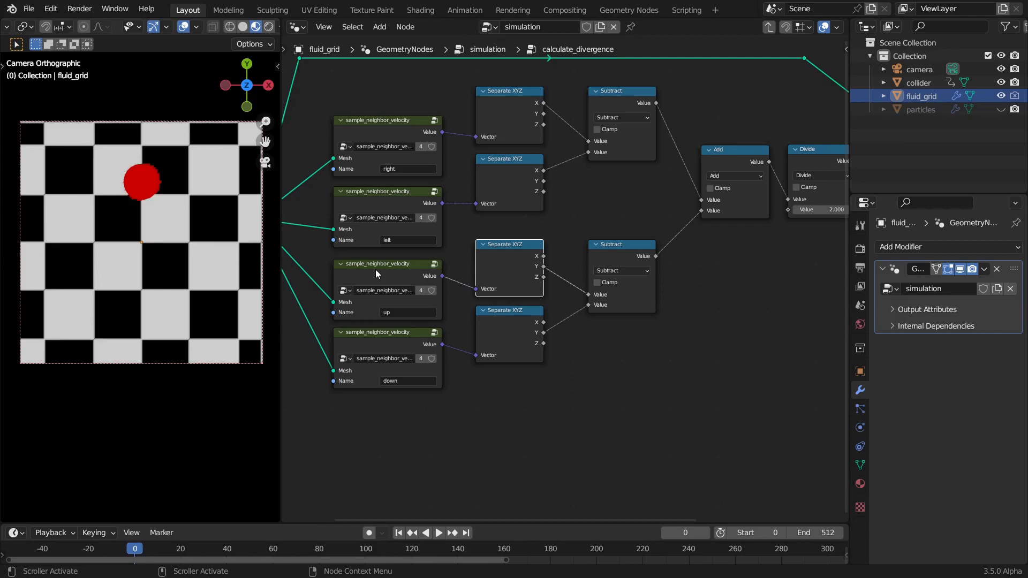
scroll(589, 385, "up", 2)
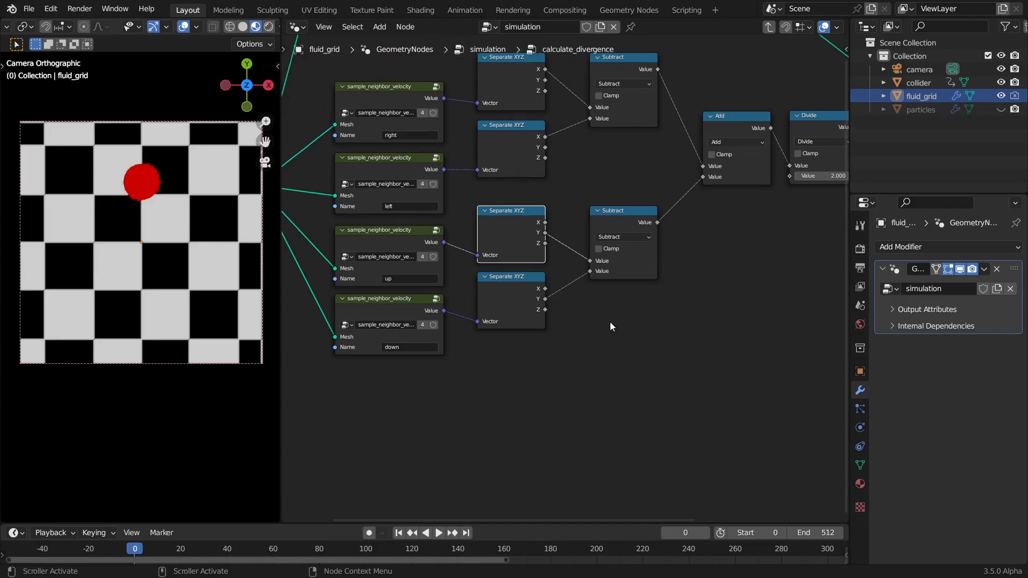
left_click(345, 319)
left_click(467, 300)
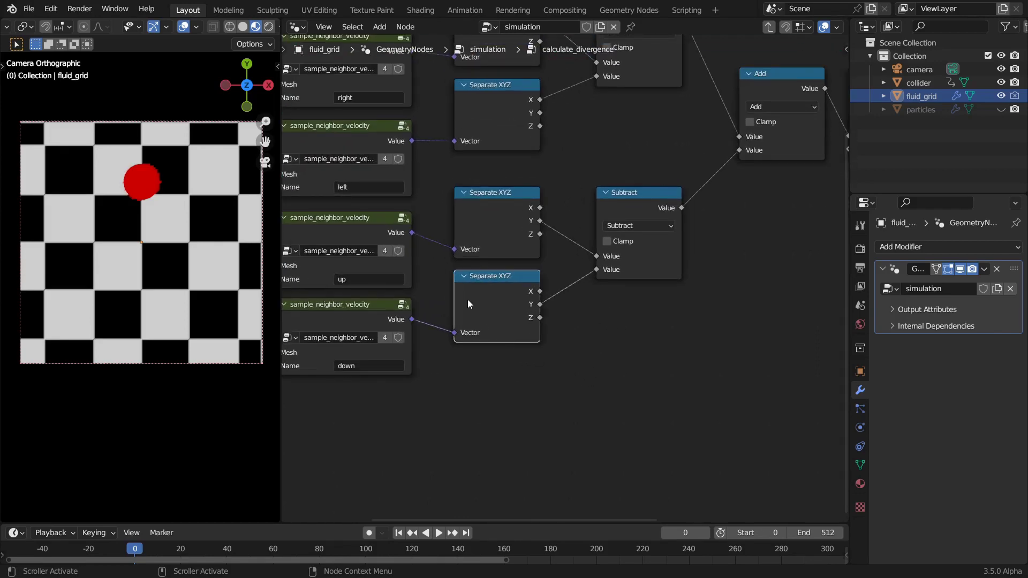
left_click(528, 205)
left_click(614, 205)
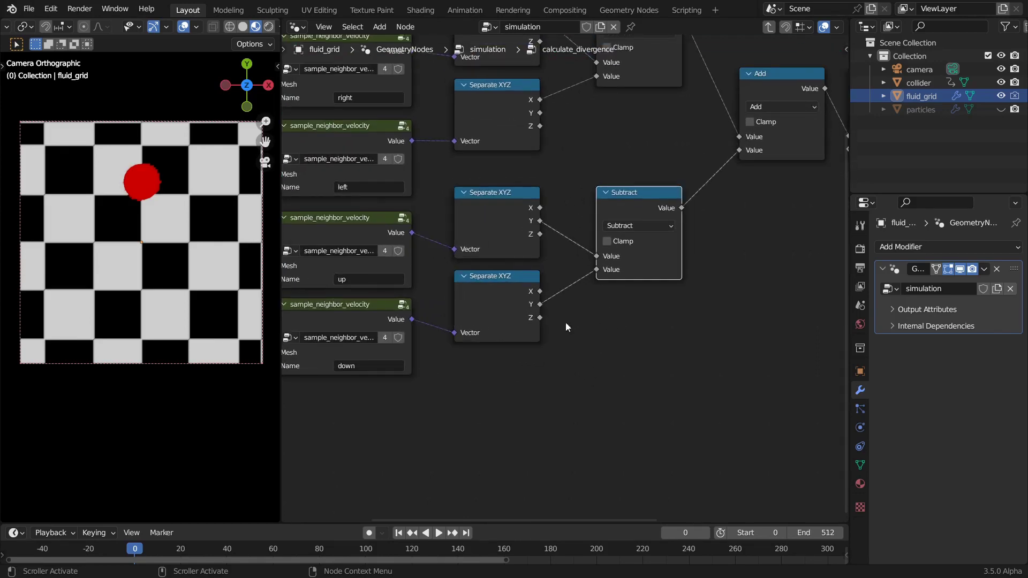
scroll(568, 284, "down", 1)
left_click(387, 308)
scroll(386, 304, "up", 1)
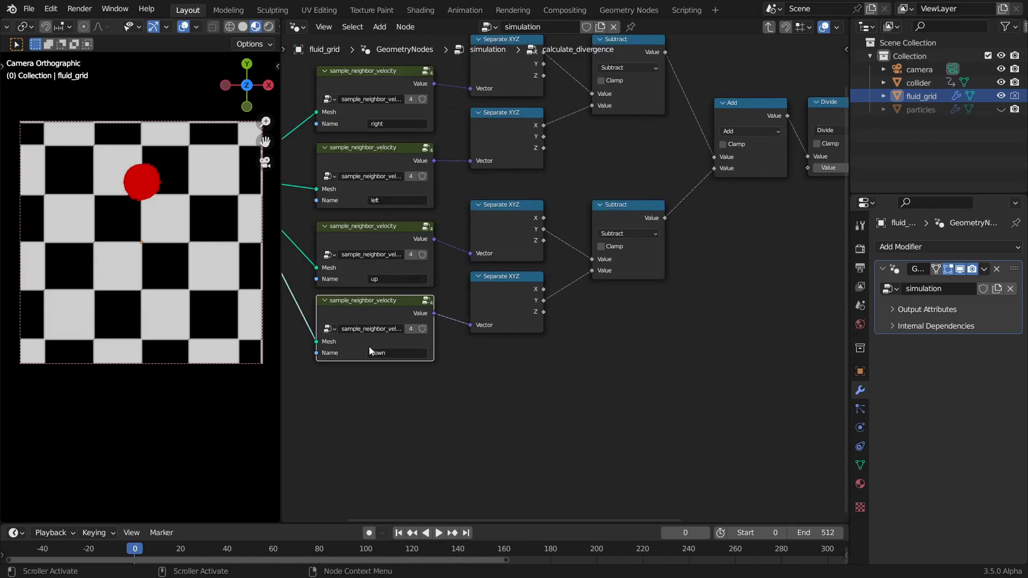
left_click(390, 233)
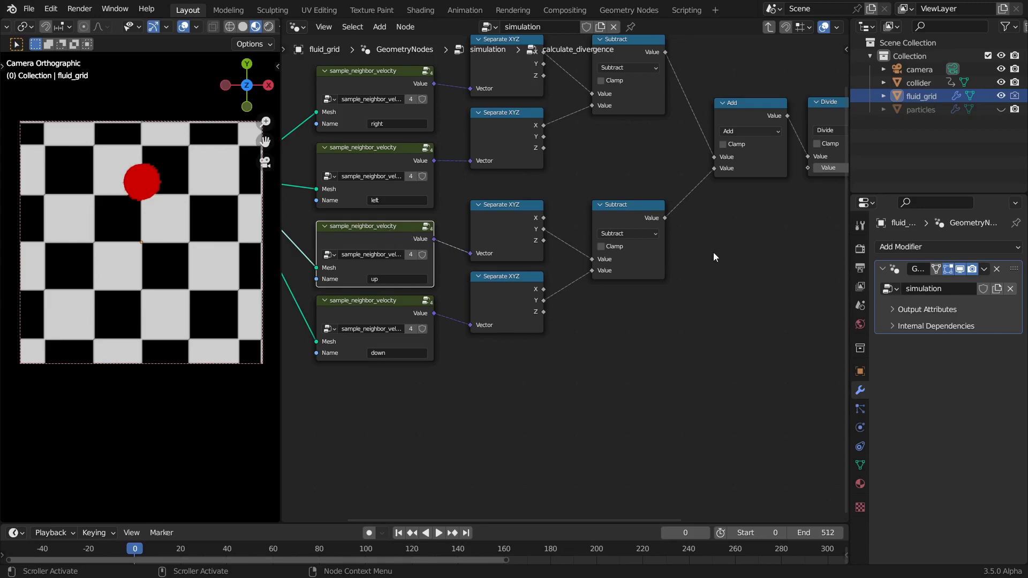
Nudge the Add node slightly and move the Divide node a little closer to it
middle_click_drag(697, 249, 643, 278)
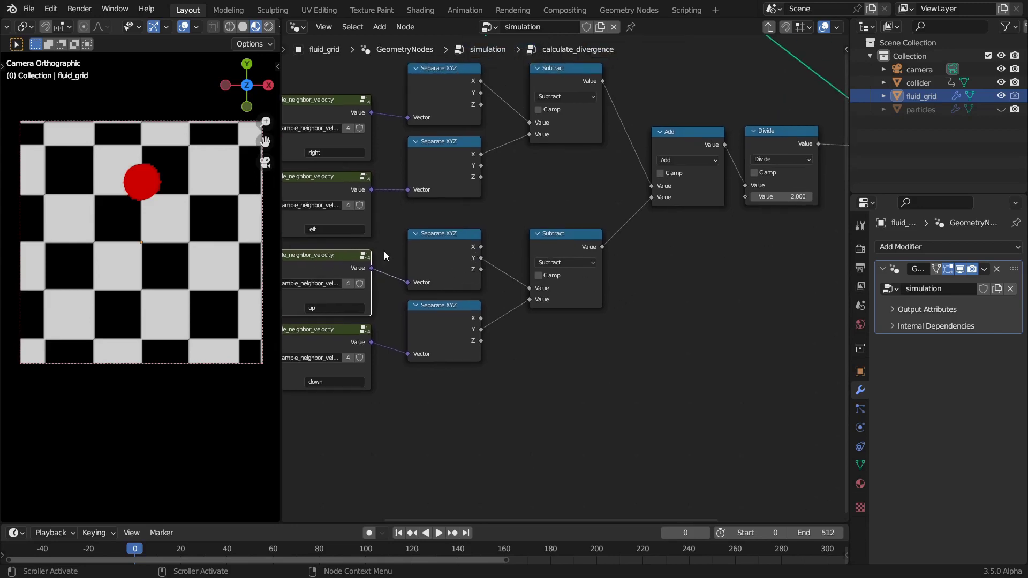
middle_click_drag(655, 161, 603, 195)
left_click_drag(630, 168, 629, 167)
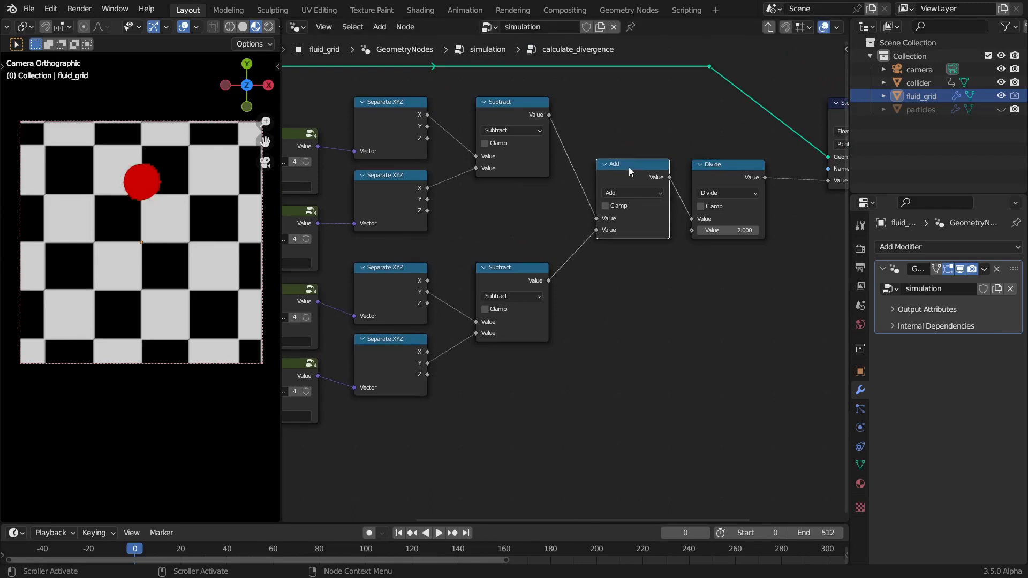
left_click_drag(718, 164, 712, 165)
middle_click_drag(712, 165, 648, 154)
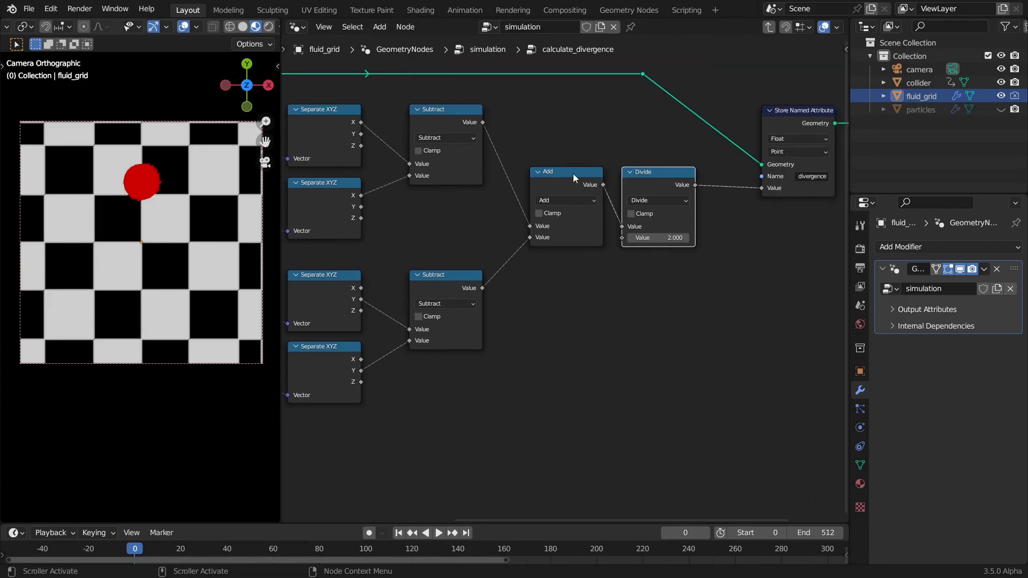
Open the sample_neighbor_velocity group that samples the right neighbor and nudge its upper Named Attribute node slightly toward the Group Input
scroll(676, 143, "down", 1)
scroll(560, 283, "down", 2)
scroll(508, 284, "left", 3, "ctrl")
scroll(456, 284, "up", 2)
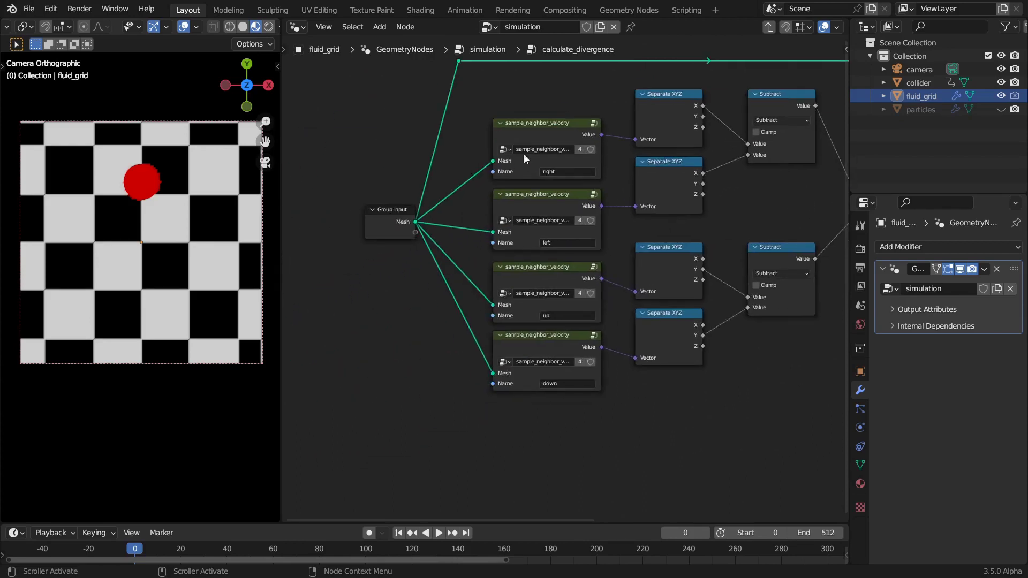
left_click(536, 125)
key("Tab")
key("Home")
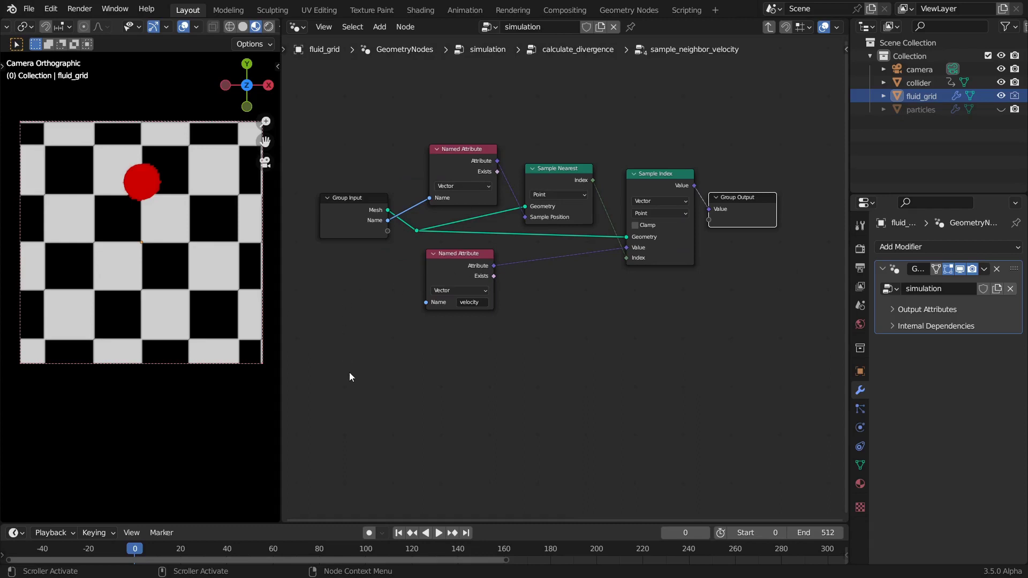
left_click_drag(464, 152, 457, 151)
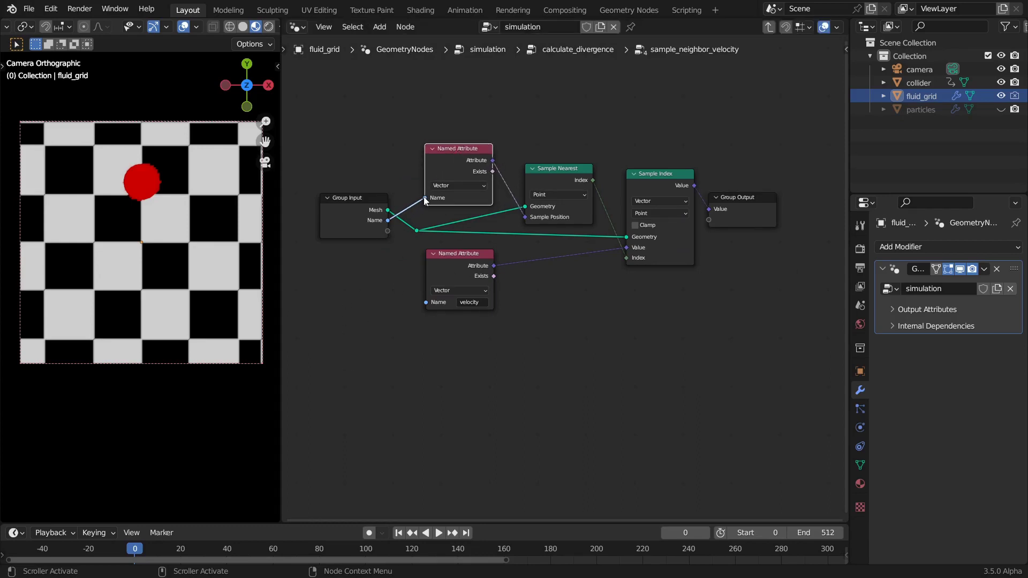
Check the right name input on the sample_neighbor_velocity node in calculate_divergence and go back inside the group
key("Tab")
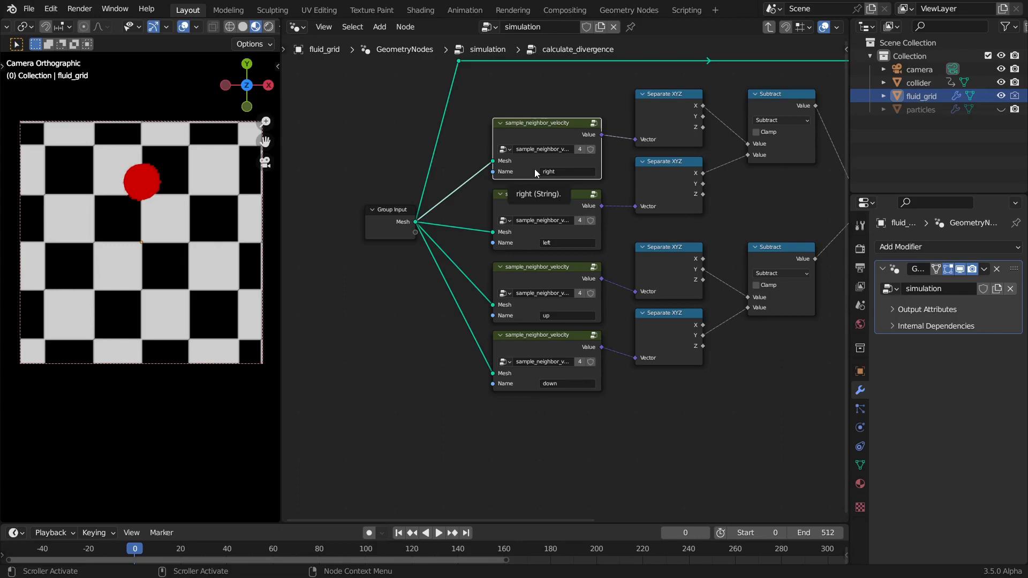
key("Tab")
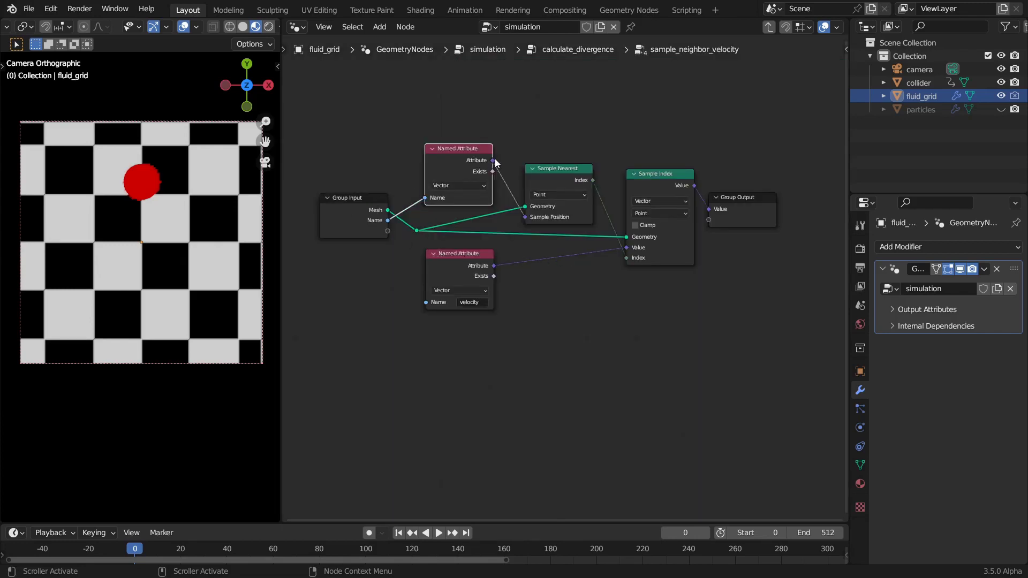
scroll(563, 165, "up", 3)
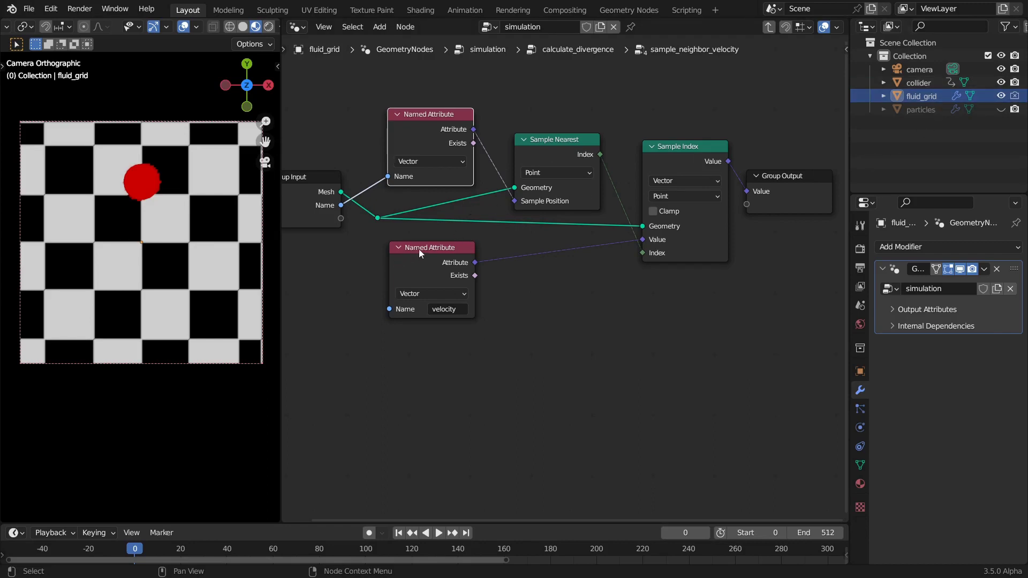
Move the velocity Named Attribute node below Sample Nearest, closer to Sample Index, and nudge Sample Nearest slightly
left_click_drag(419, 249, 536, 246)
left_click_drag(574, 140, 571, 140)
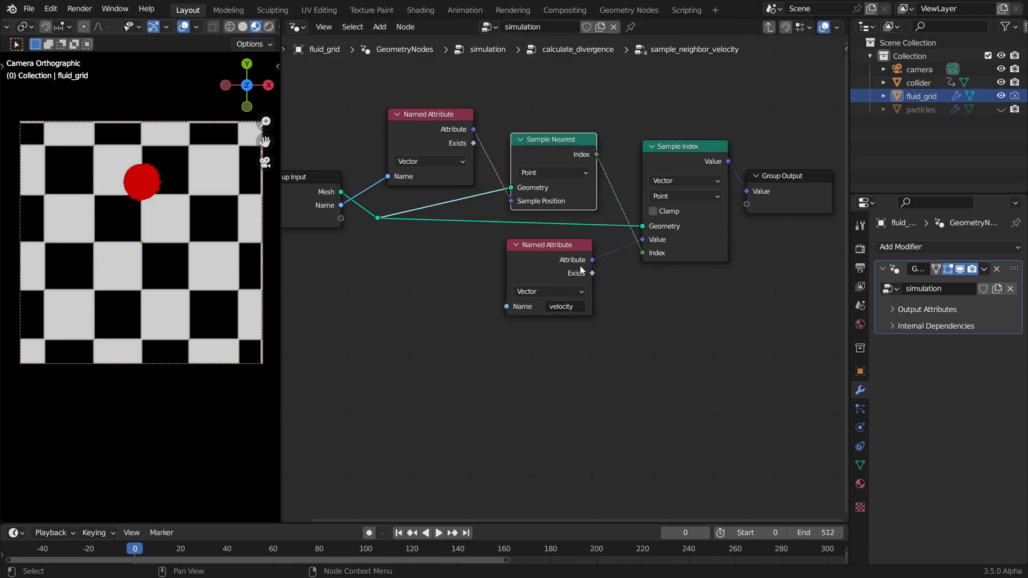
left_click_drag(546, 269, 557, 266)
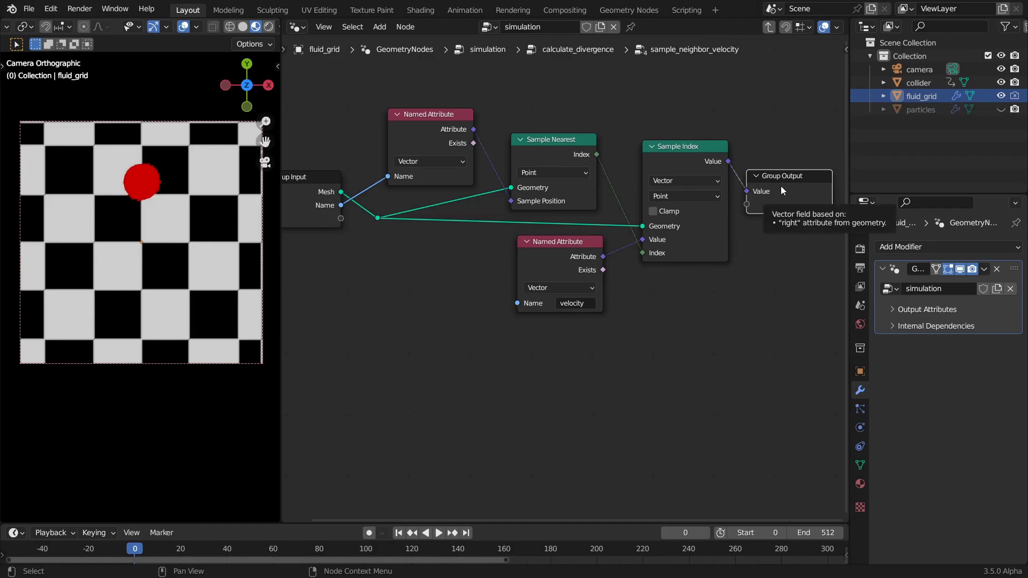
Return to calculate_divergence, review its node chain through to the Group Output, and exit to the simulation tree
key("Tab")
middle_click_drag(544, 169, 486, 175)
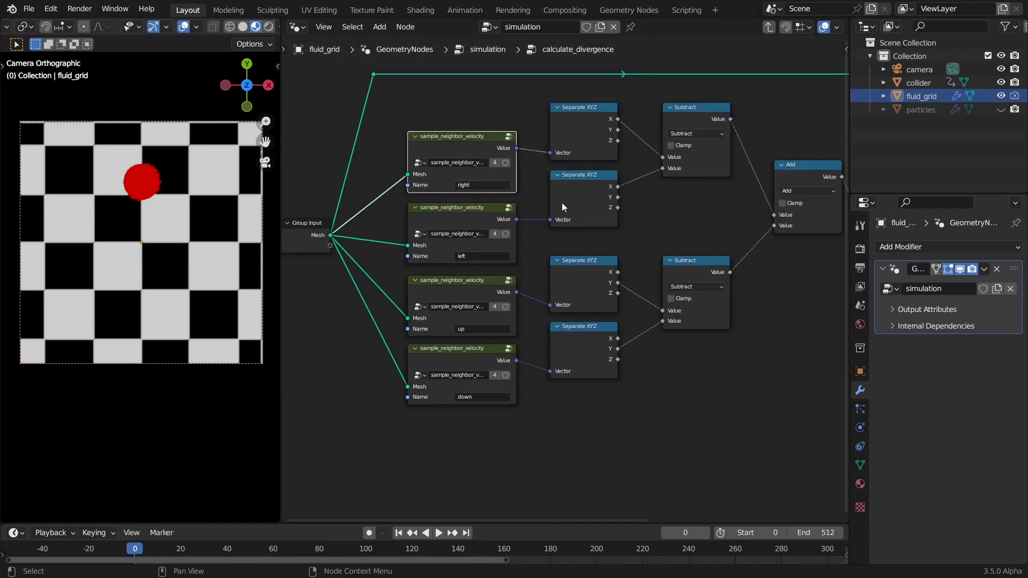
scroll(506, 185, "down", 2)
middle_click_drag(669, 226, 519, 245)
scroll(535, 248, "down", 2)
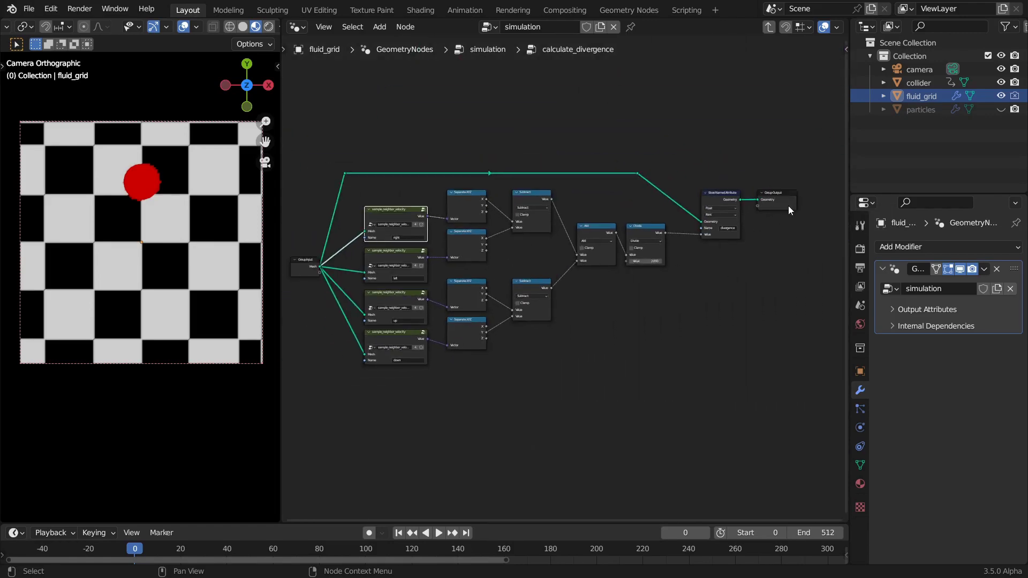
scroll(747, 253, "up", 1)
key("Tab")
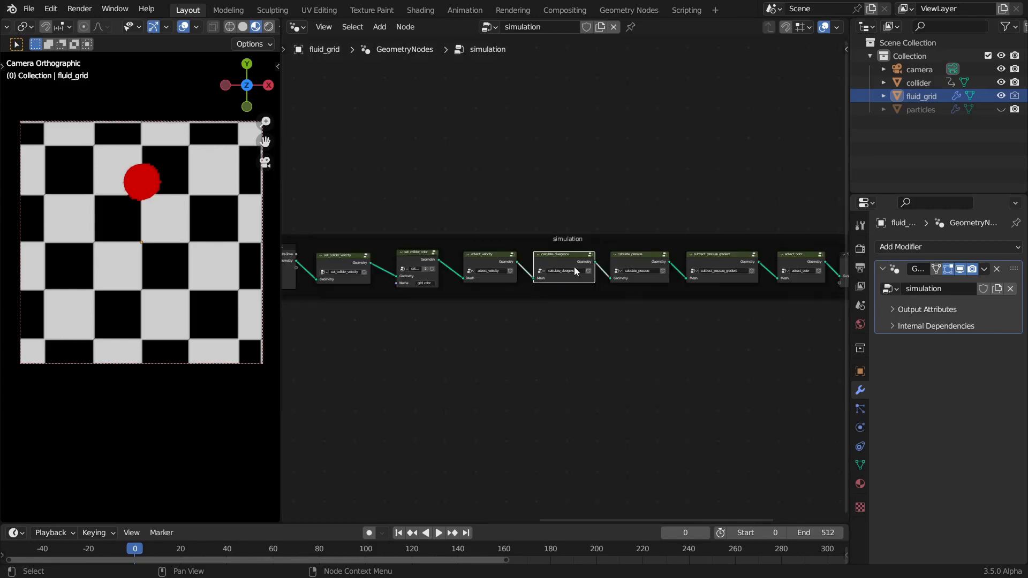
Save the file and open the calculate_pressure group from the simulation tree
scroll(589, 278, "up", 4)
left_click(534, 209)
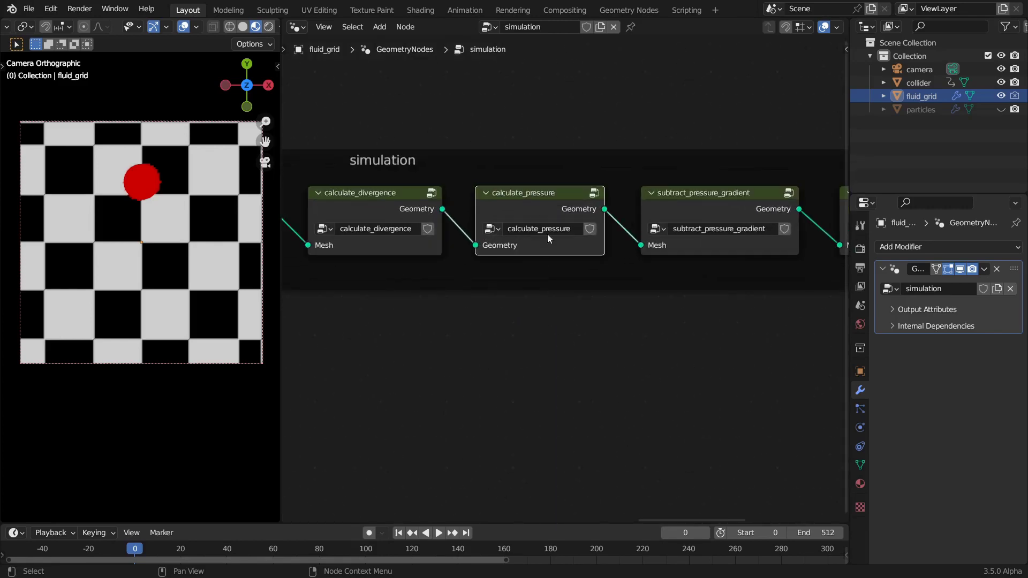
key("ctrl+s")
key("Tab")
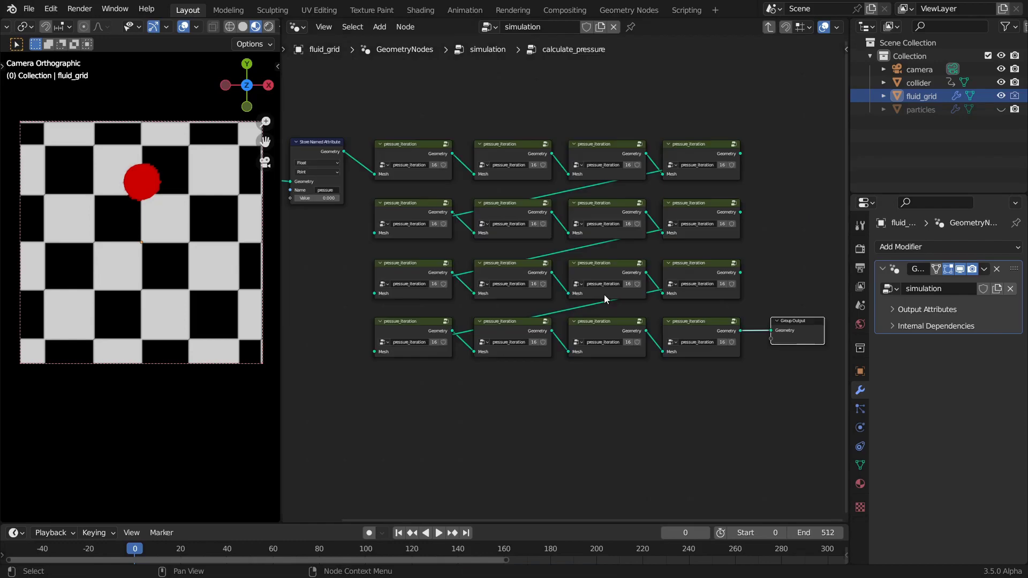
middle_click_drag(349, 203, 405, 207)
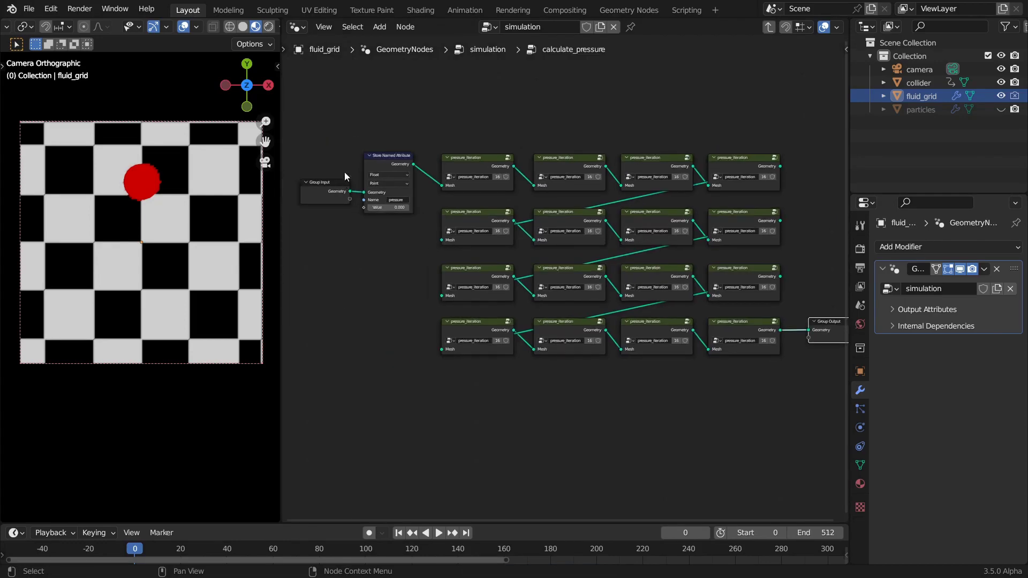
Examine how calculate_pressure stores the pressure attribute and passes it through the chained pressure_iteration nodes to the Group Output
scroll(486, 185, "up", 3)
left_click(501, 150)
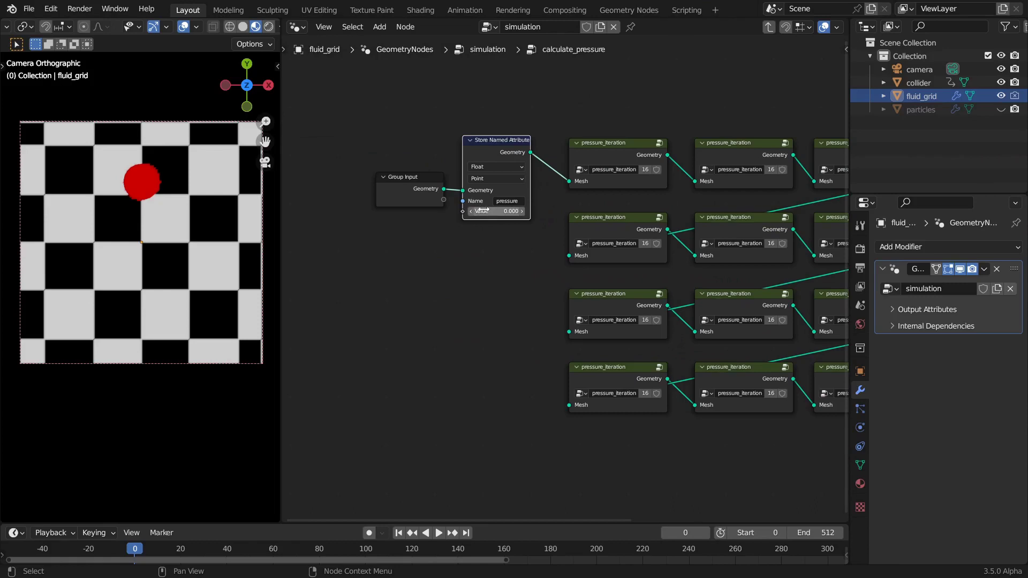
scroll(494, 275, "down", 2)
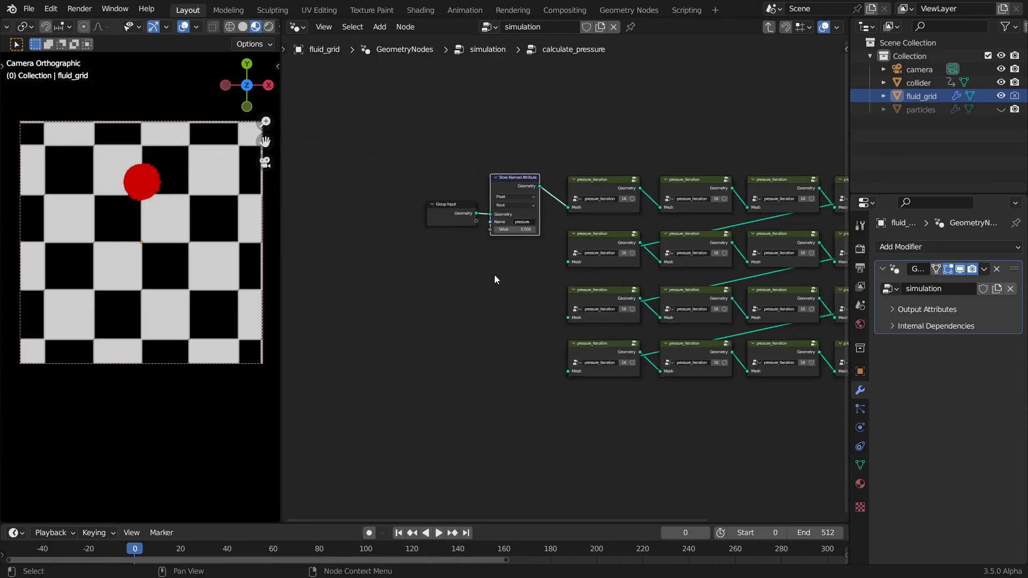
scroll(429, 288, "down", 3, "ctrl")
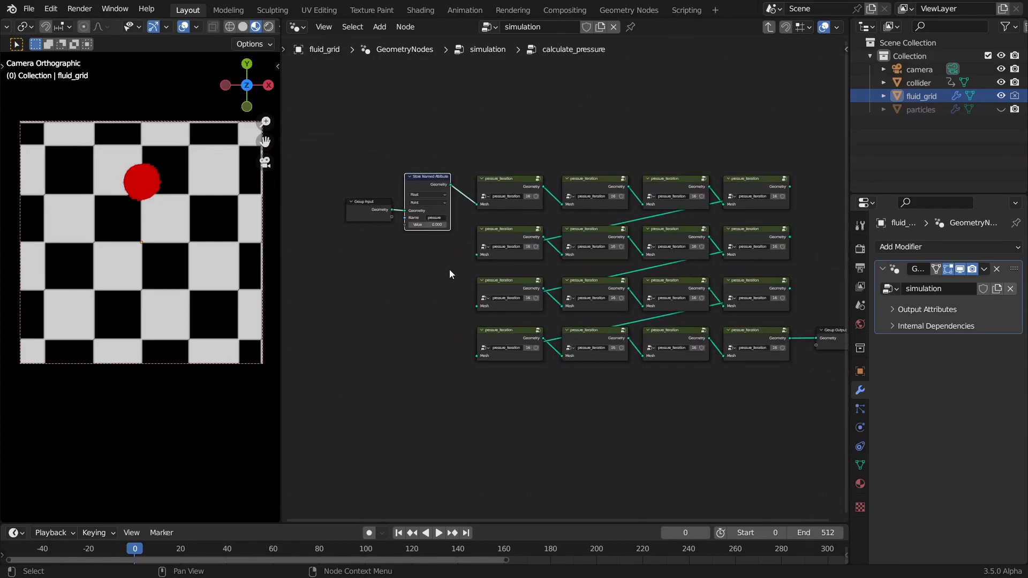
scroll(448, 269, "down", 1)
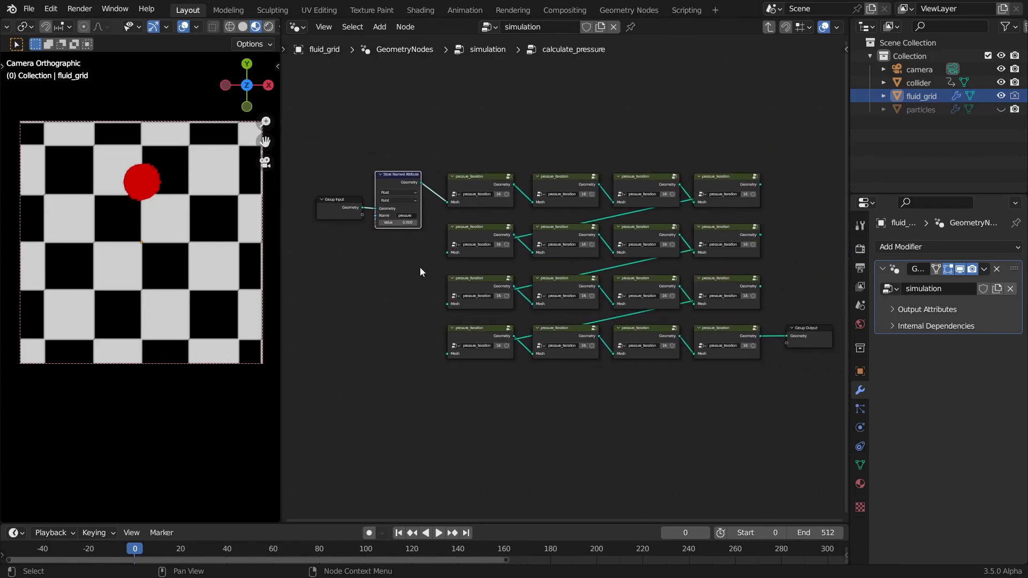
left_click(477, 182)
left_click(561, 180)
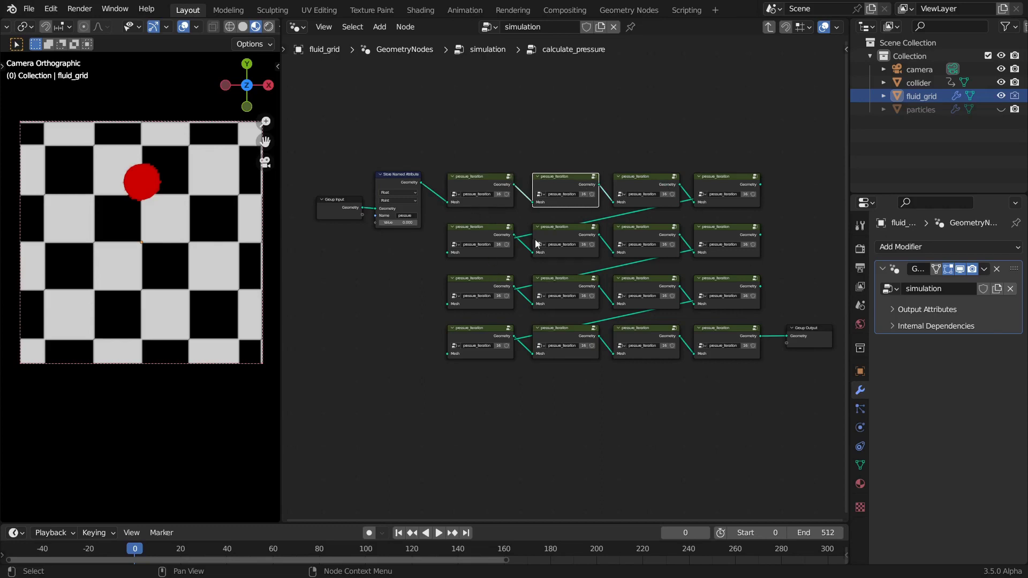
left_click(811, 332)
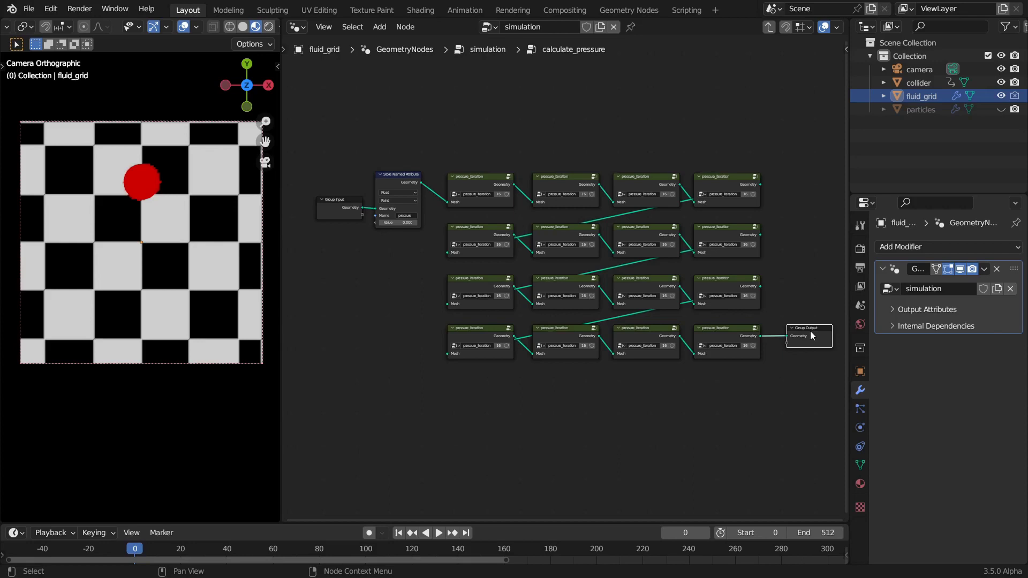
Check the subtract_pressure_gradient node's place in the simulation tree, and reopen the calculate_pressure group
key("Tab")
left_click(629, 239)
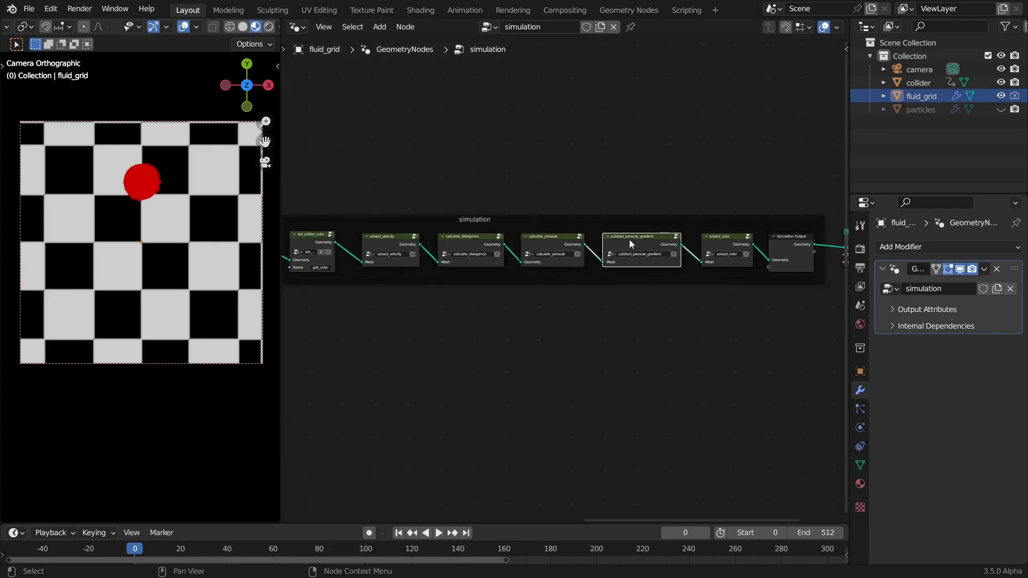
scroll(628, 239, "up", 1)
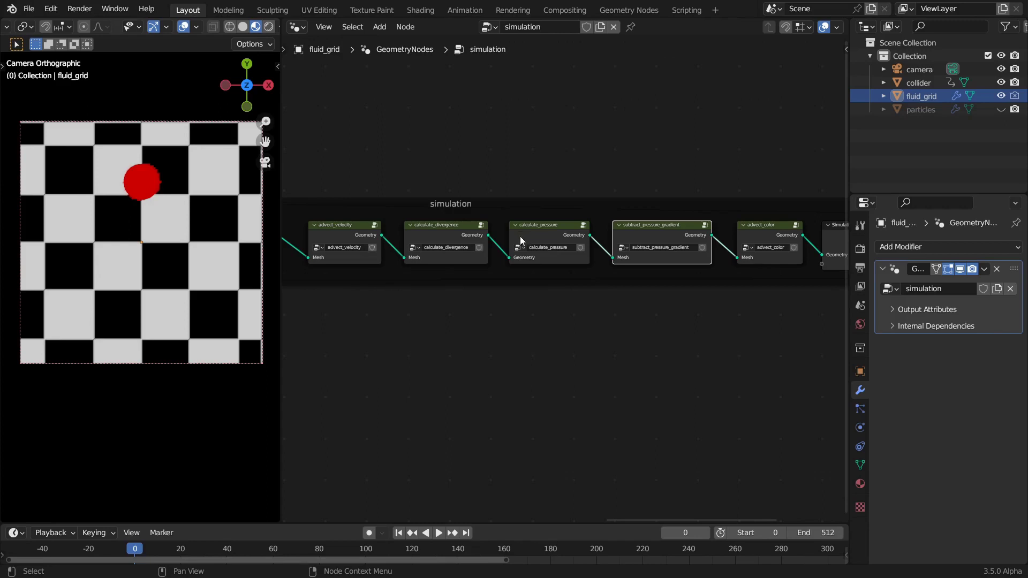
left_click(551, 230)
key("Tab")
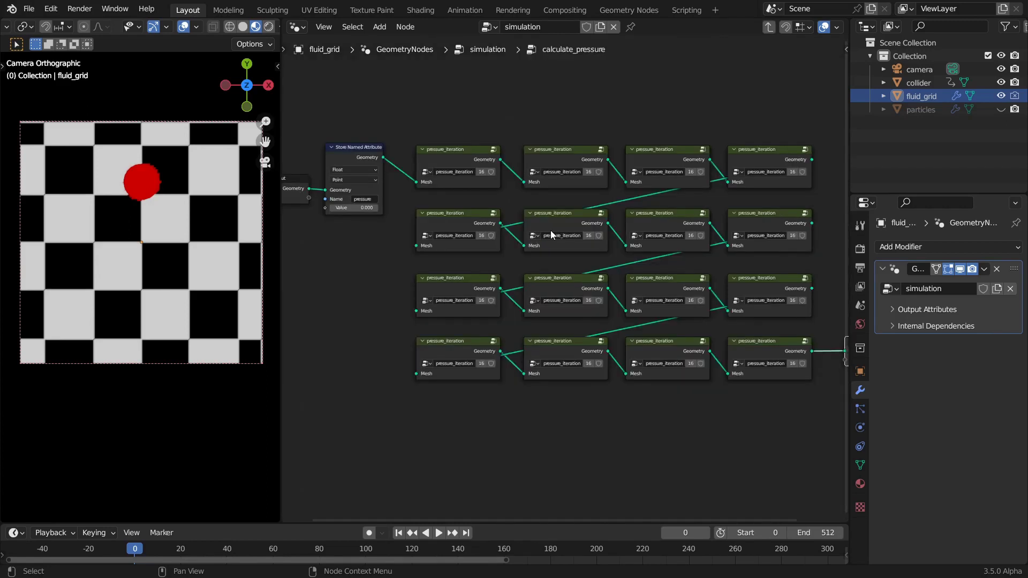
middle_click_drag(459, 197, 440, 215)
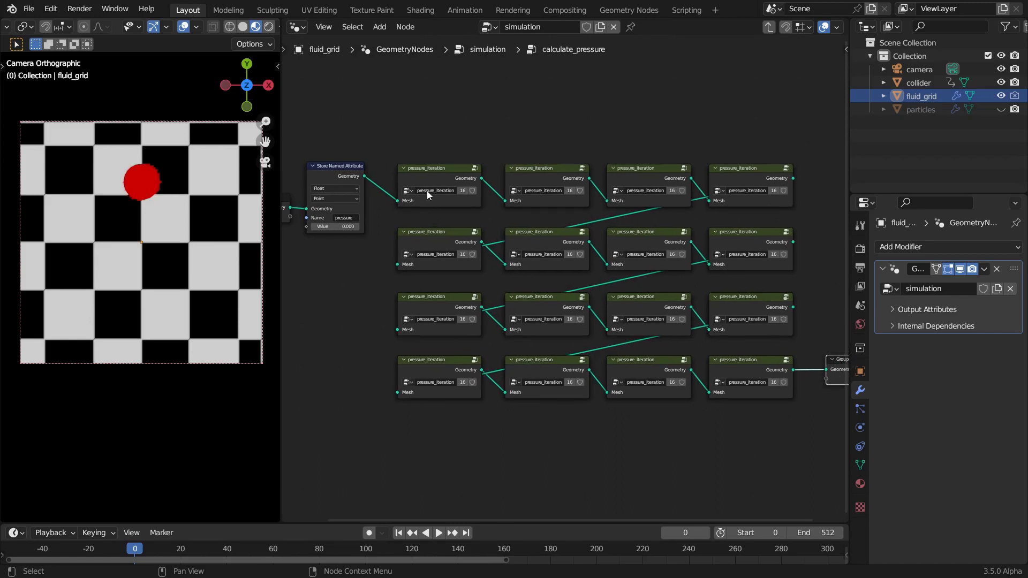
Open the first pressure_iteration group and examine its overall layout up to the pressure Store Named Attribute node
left_click(427, 168)
key("Tab")
scroll(500, 217, "up", 3)
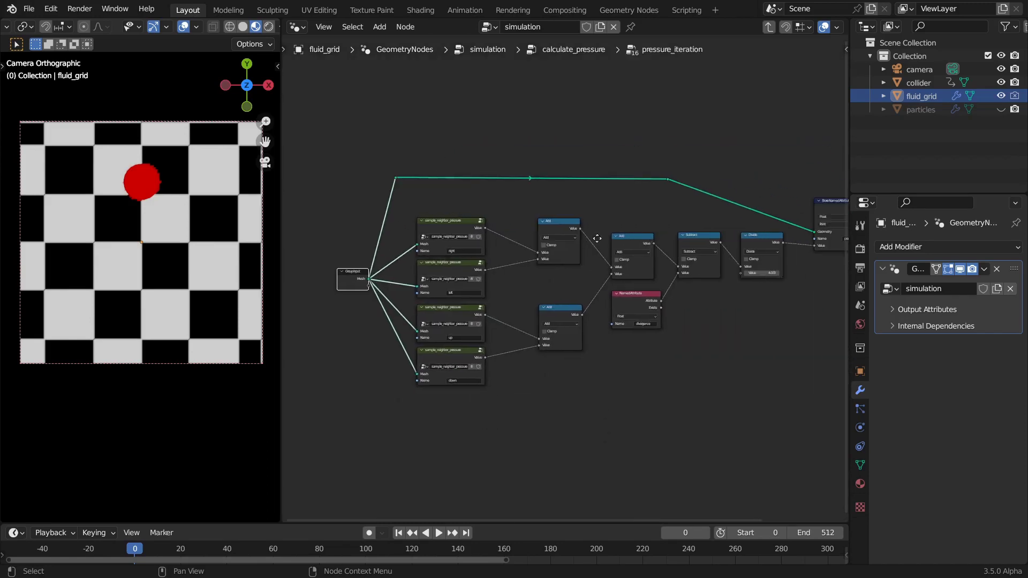
scroll(589, 242, "down", 2, "ctrl")
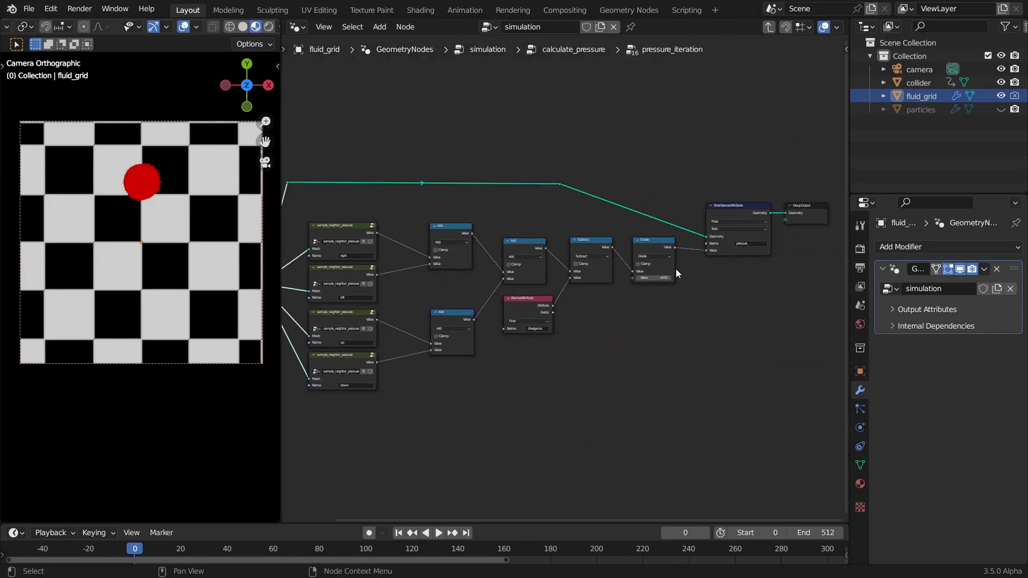
middle_click_drag(526, 205, 553, 194)
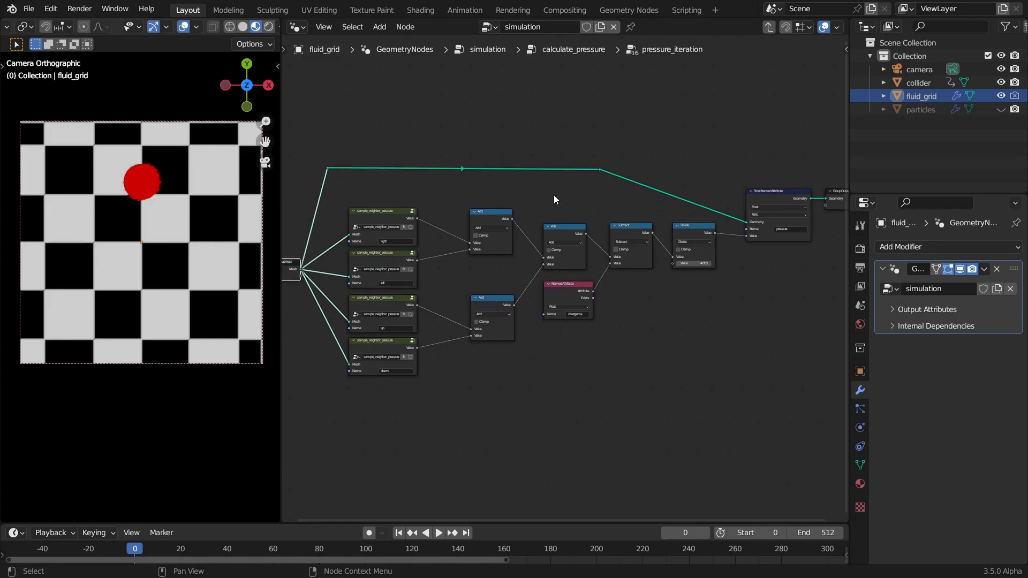
scroll(554, 195, "down", 1)
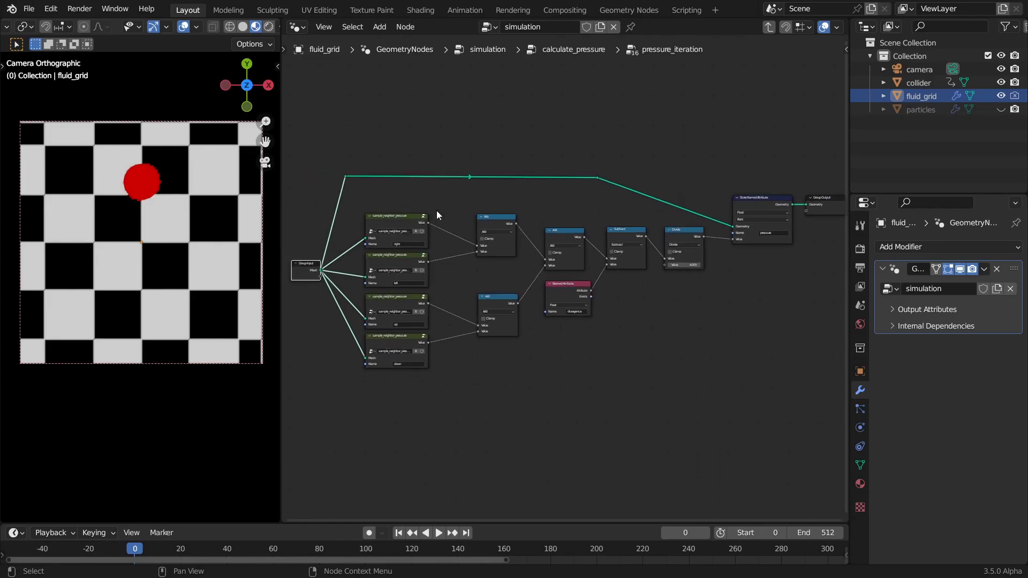
Examine the right, left, up and down sample_neighbor_pressure nodes and the Add nodes that combine their values
middle_click_drag(475, 278, 546, 243)
scroll(518, 216, "up", 3)
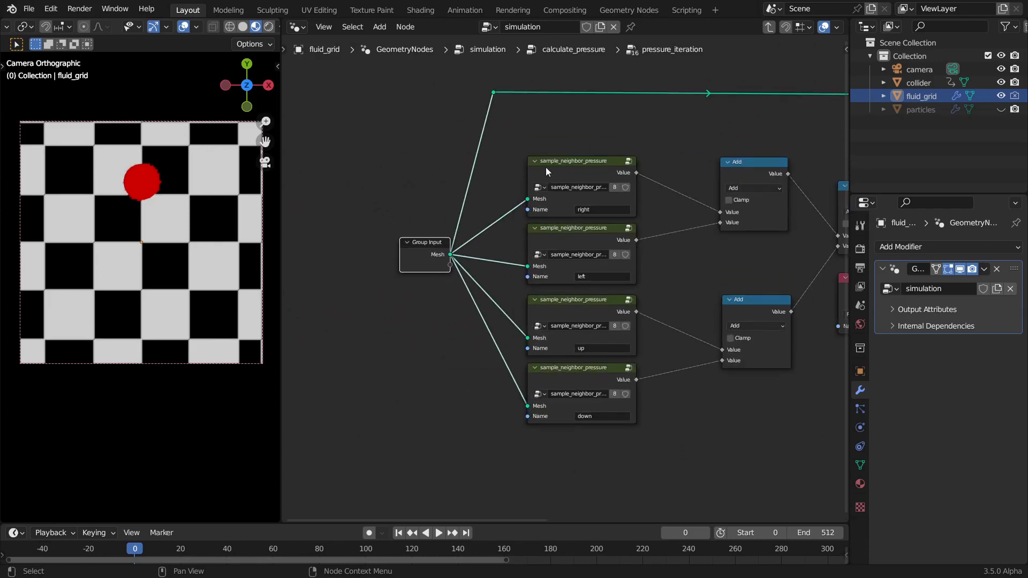
middle_click_drag(685, 293, 574, 269)
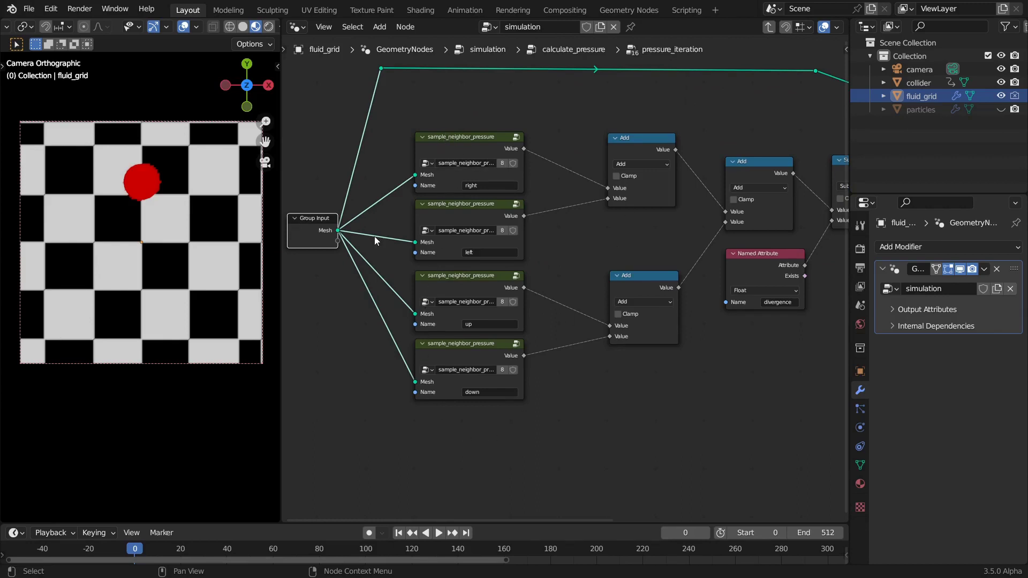
scroll(429, 362, "down", 1)
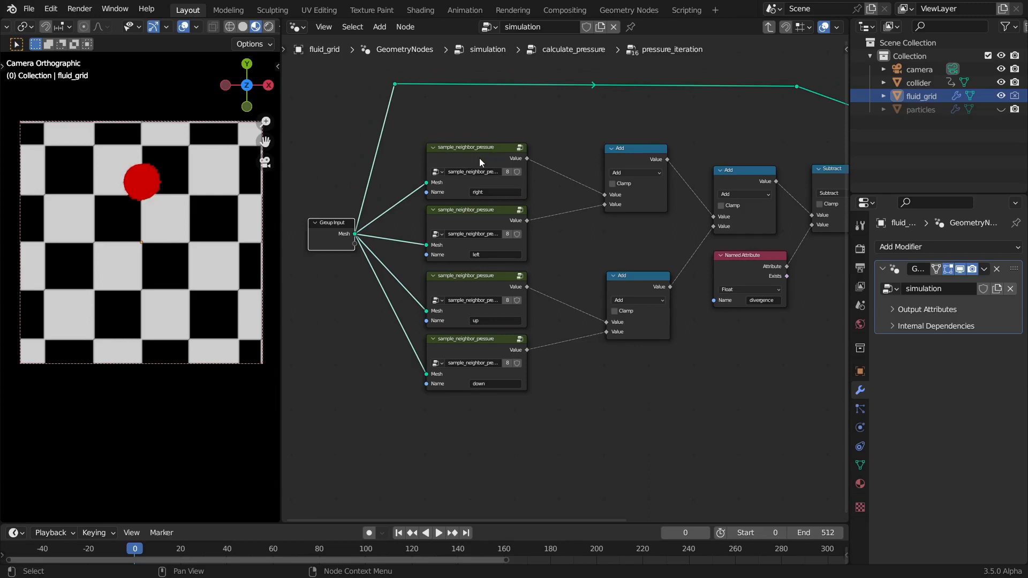
scroll(733, 224, "right", 5, "ctrl")
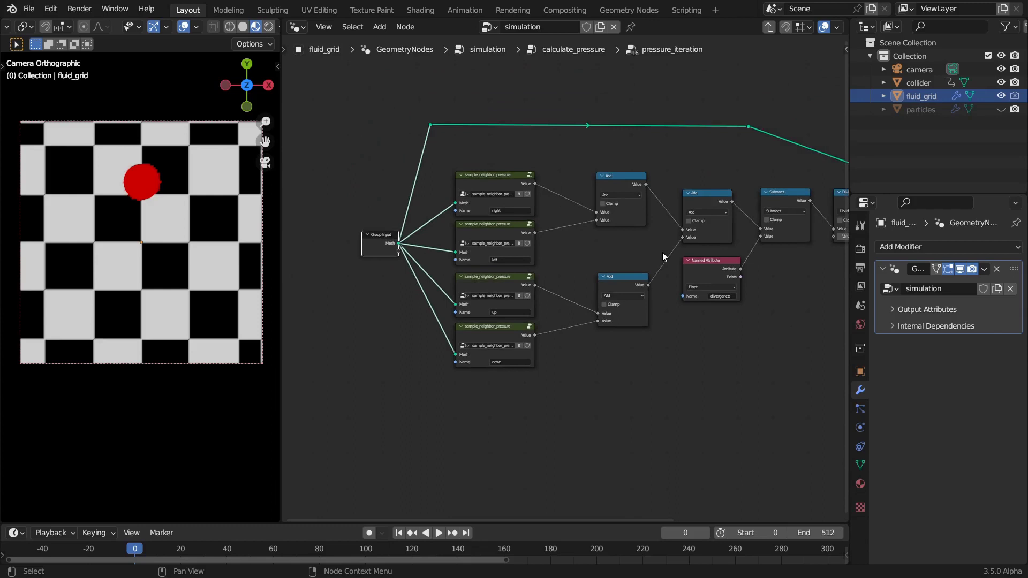
Inspect the Subtract node and the divergence Named Attribute node that feeds it in pressure_iteration
left_click(707, 183)
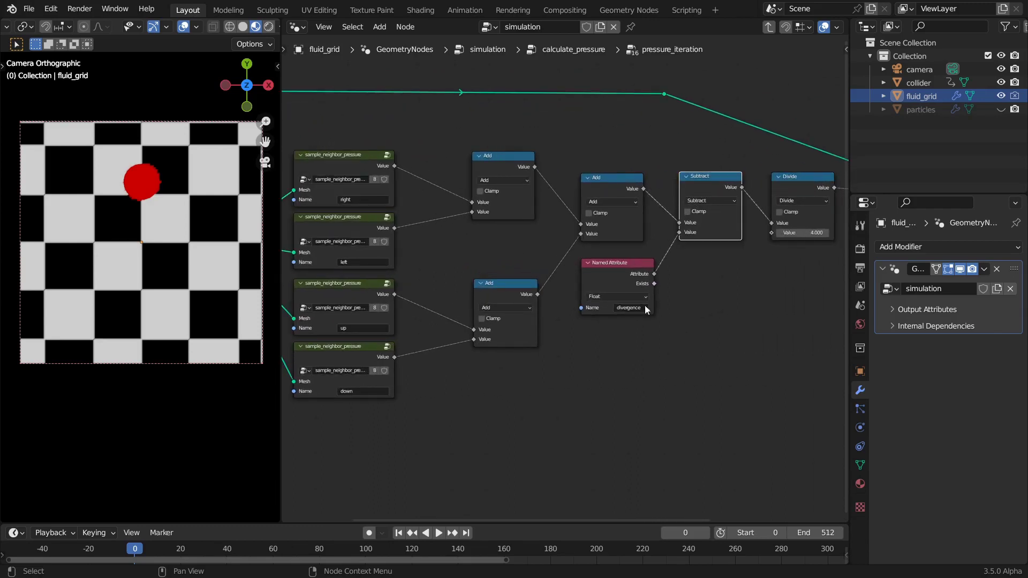
left_click(615, 285)
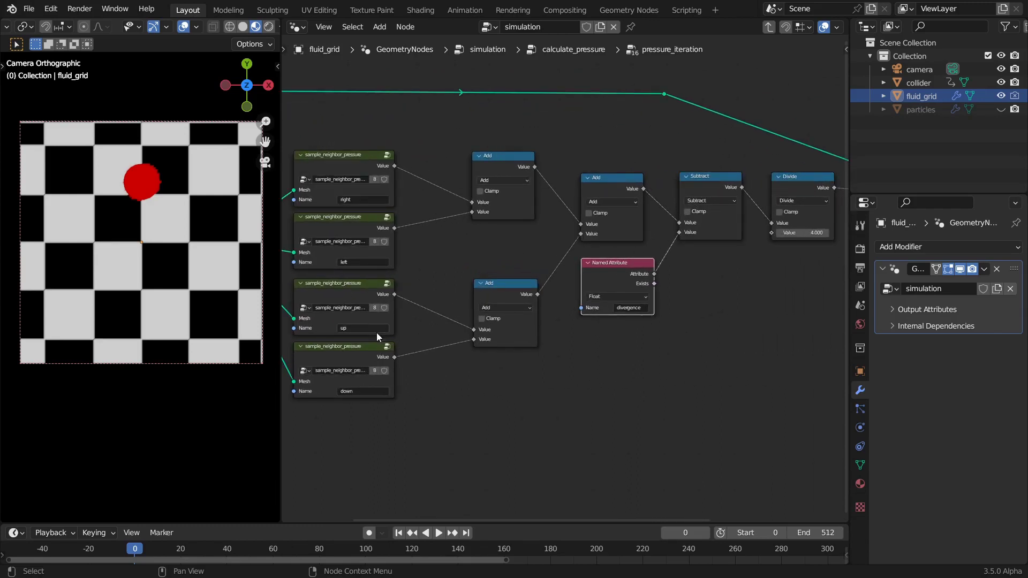
scroll(374, 330, "down", 1)
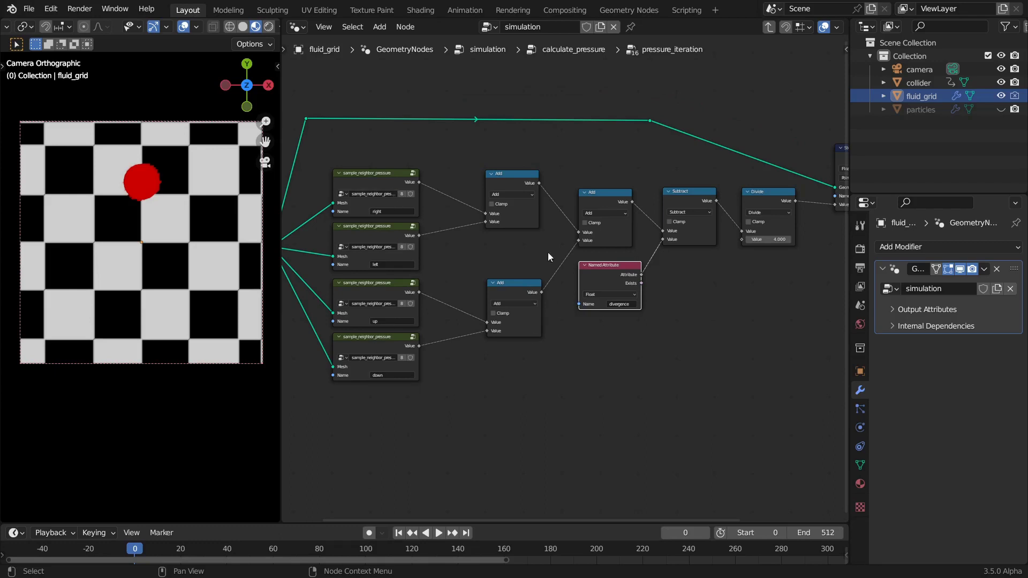
Inspect the Divide node between the Subtract node and the pressure Store Named Attribute node in pressure_iteration
middle_click_drag(762, 280, 614, 298)
left_click(614, 209)
key("g")
key("Escape")
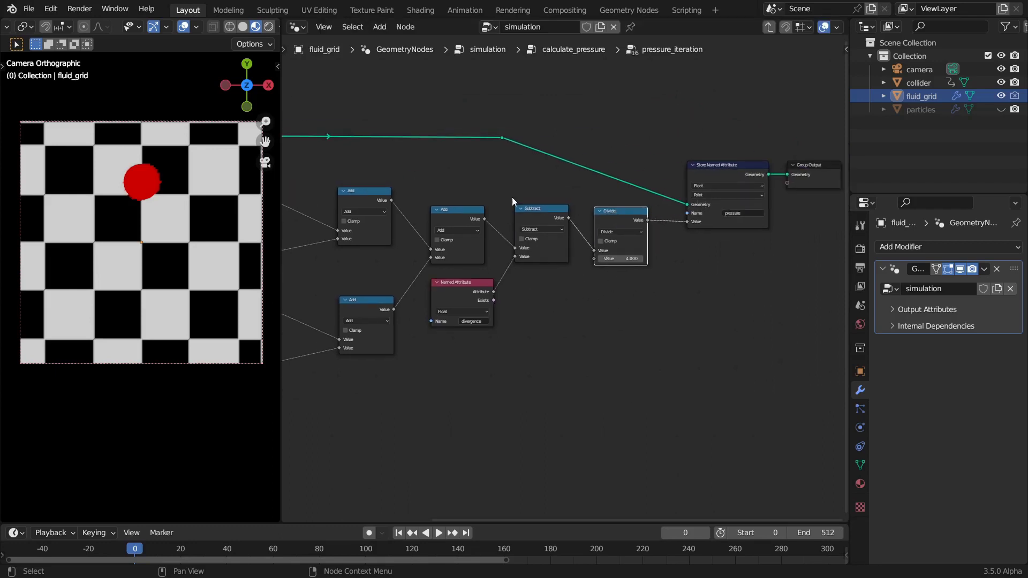
Open the right sample_neighbor_pressure group and examine its layout, including the Sample Nearest node
middle_click_drag(480, 193, 773, 191)
scroll(601, 197, "up", 1)
left_click(490, 176)
key("Tab")
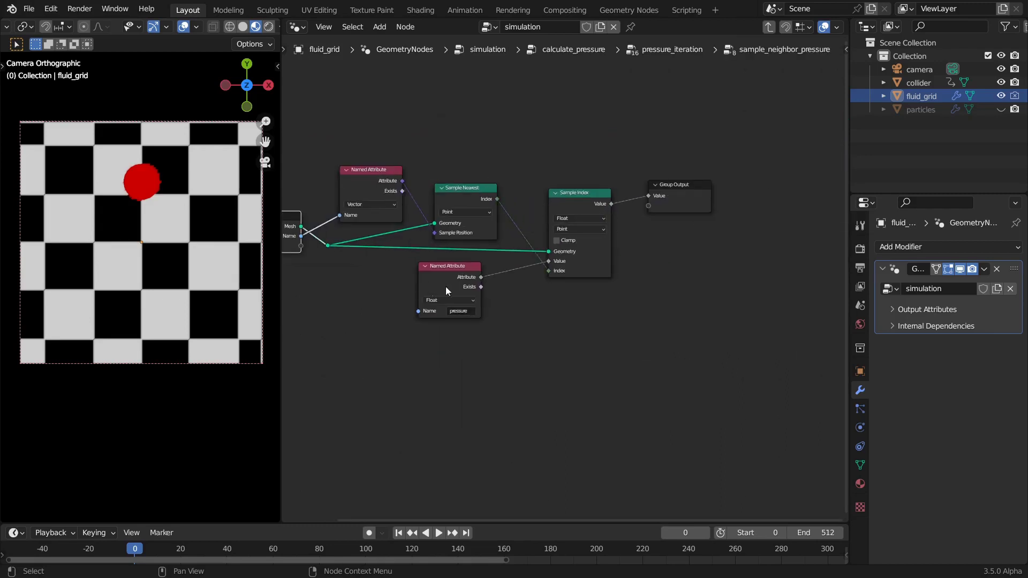
middle_click_drag(548, 280, 574, 276)
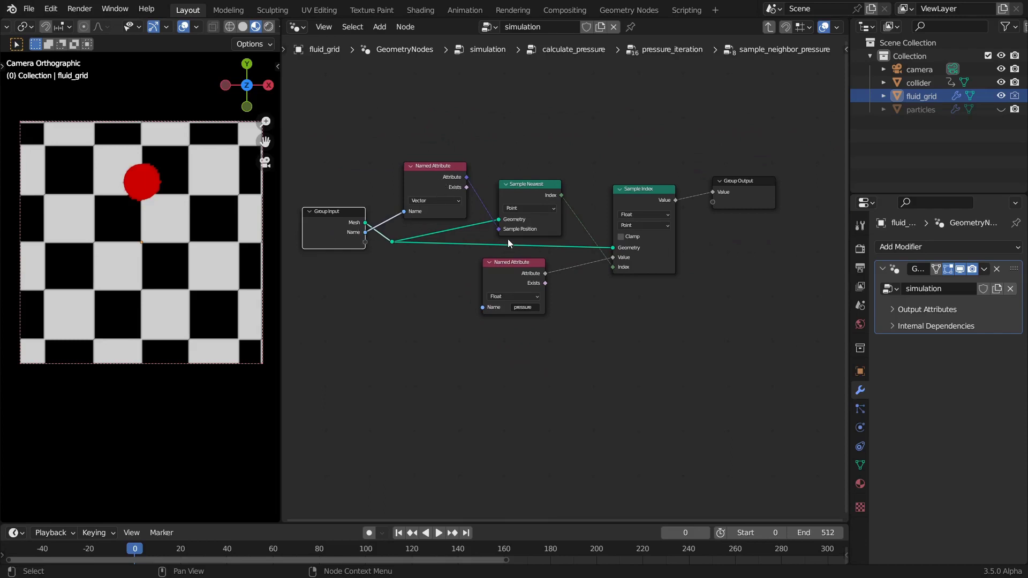
left_click(521, 197)
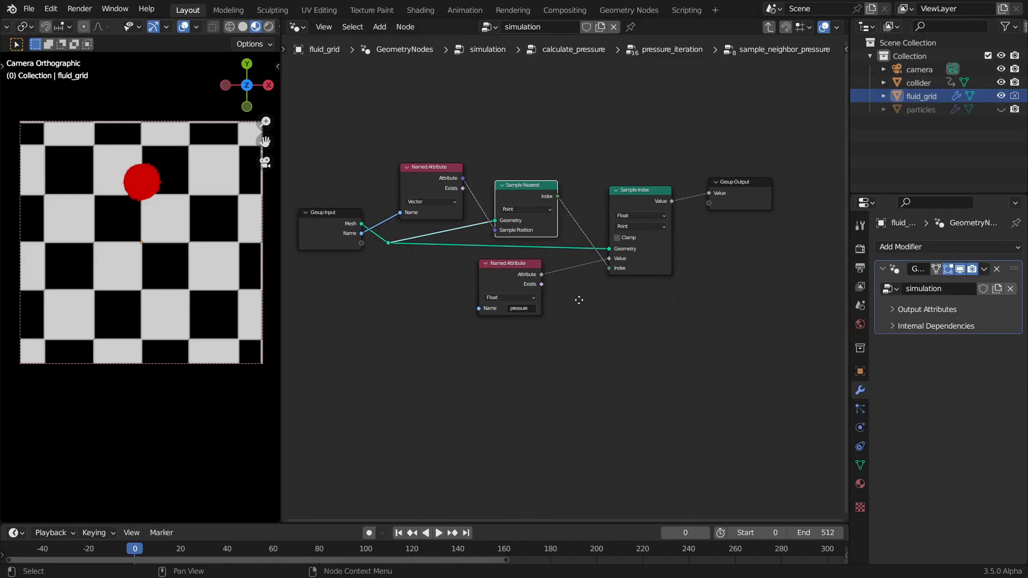
Shift the pressure Named Attribute and Sample Index nodes slightly within the sample_neighbor_pressure group
middle_click_drag(516, 275, 490, 277)
left_click_drag(490, 273, 510, 271)
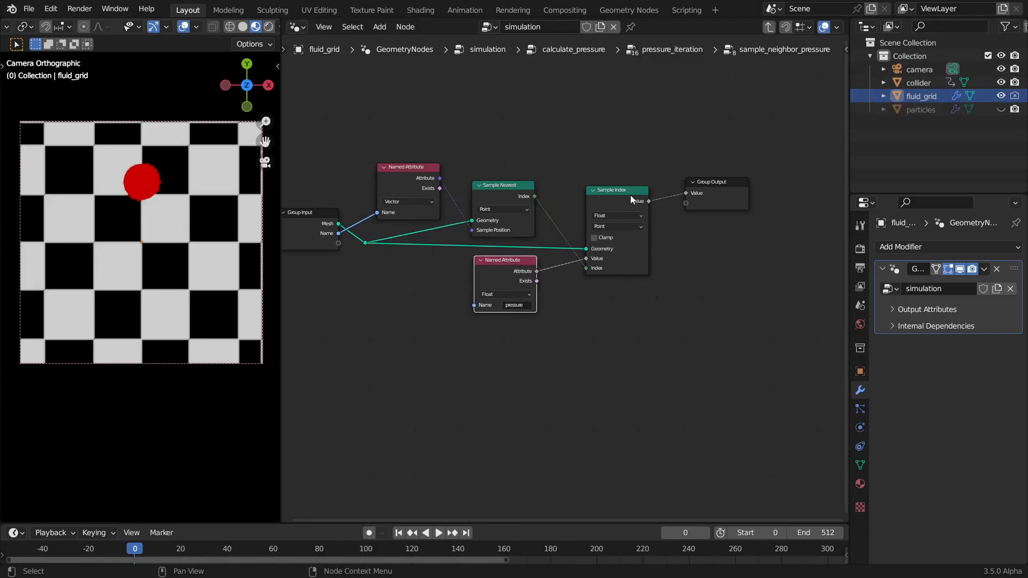
left_click_drag(631, 195, 625, 188)
mouse_move(504, 270)
left_mouse_down()
mouse_move(516, 264)
mouse_move(504, 271)
left_mouse_up()
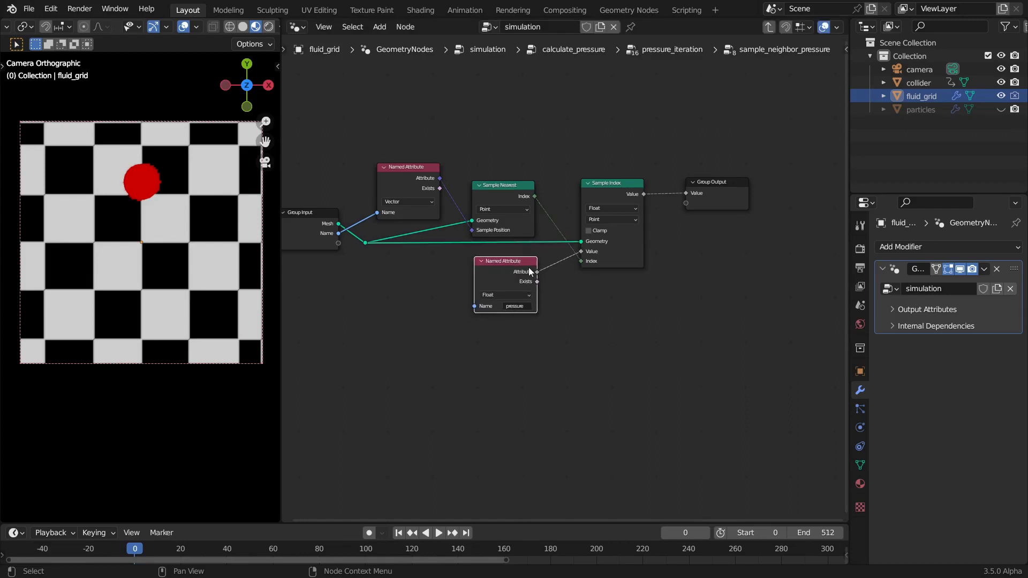
Check the Sample Index node and the Group Output of sample_neighbor_pressure, and return to the pressure_iteration group
middle_click_drag(598, 242, 549, 255)
left_click(561, 201)
left_click(664, 203)
key("Tab")
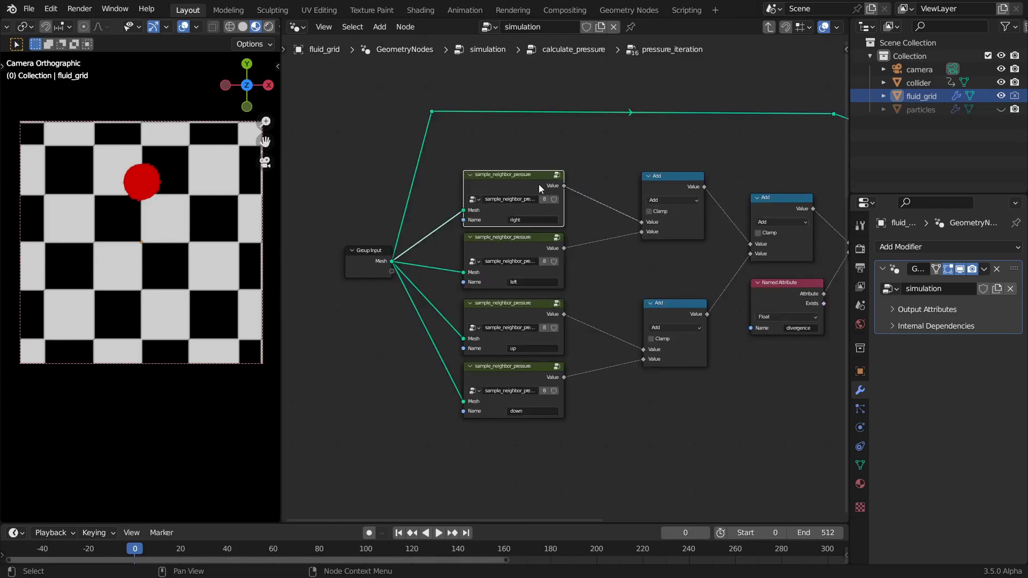
Review how the four sample_neighbor_pressure values pass through the Add nodes into the final Add node
middle_click_drag(639, 287, 590, 240)
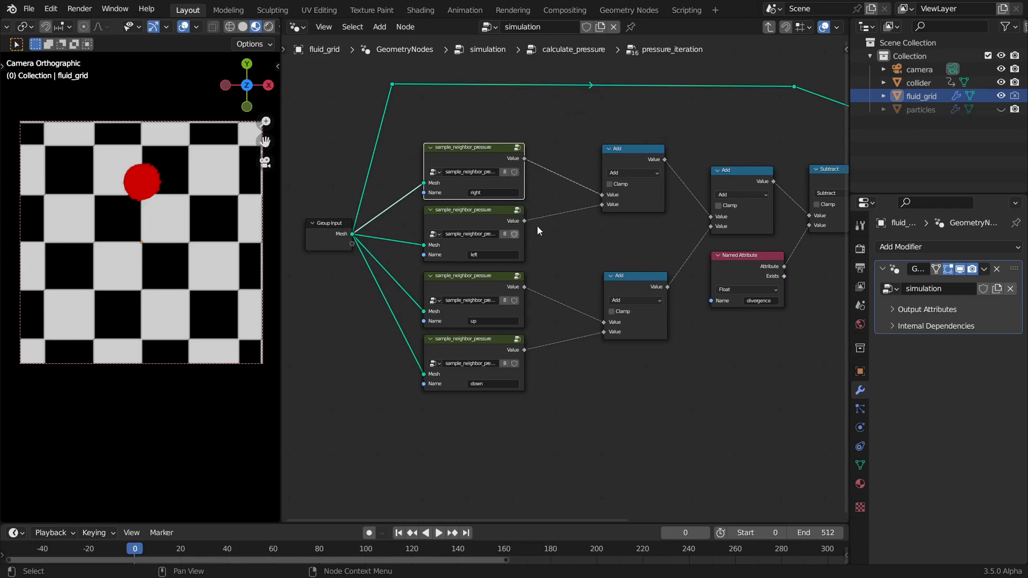
middle_click_drag(562, 257, 530, 188)
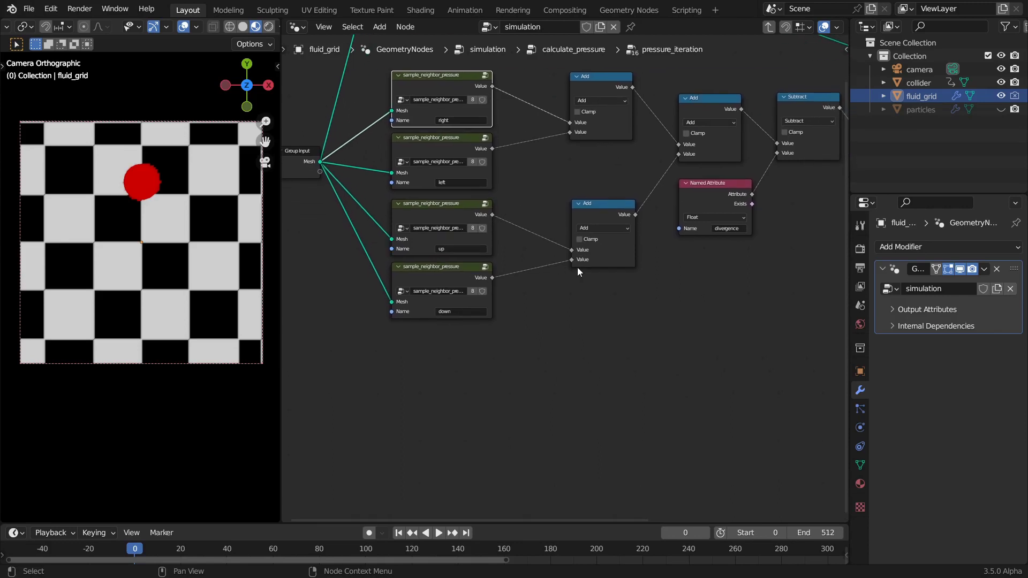
scroll(570, 249, "down", 1)
middle_click_drag(598, 208, 512, 271)
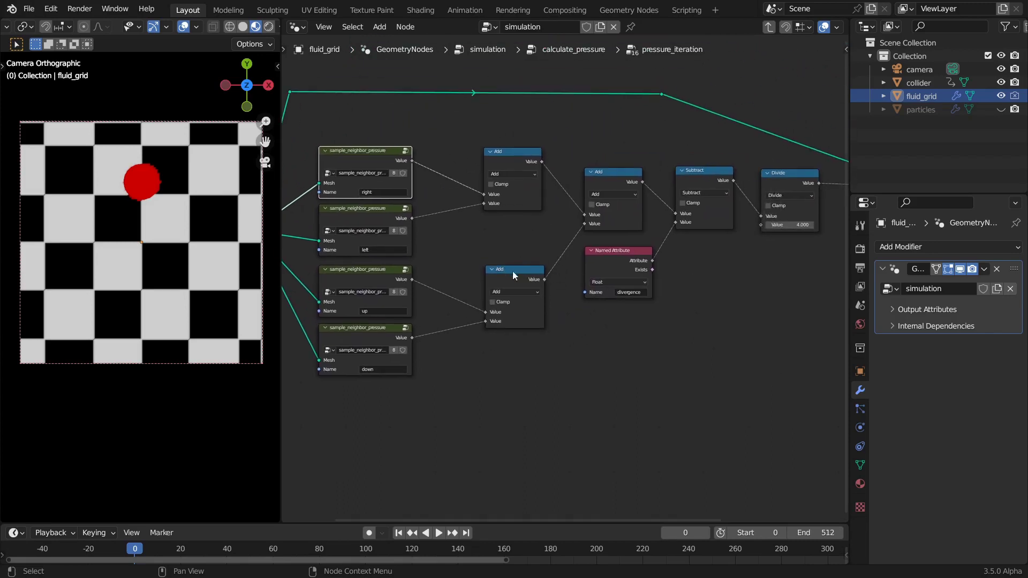
left_click(603, 178)
Review the Subtract node, the divergence Named Attribute node and the Divide node in the pressure_iteration group
middle_click_drag(729, 291, 644, 291)
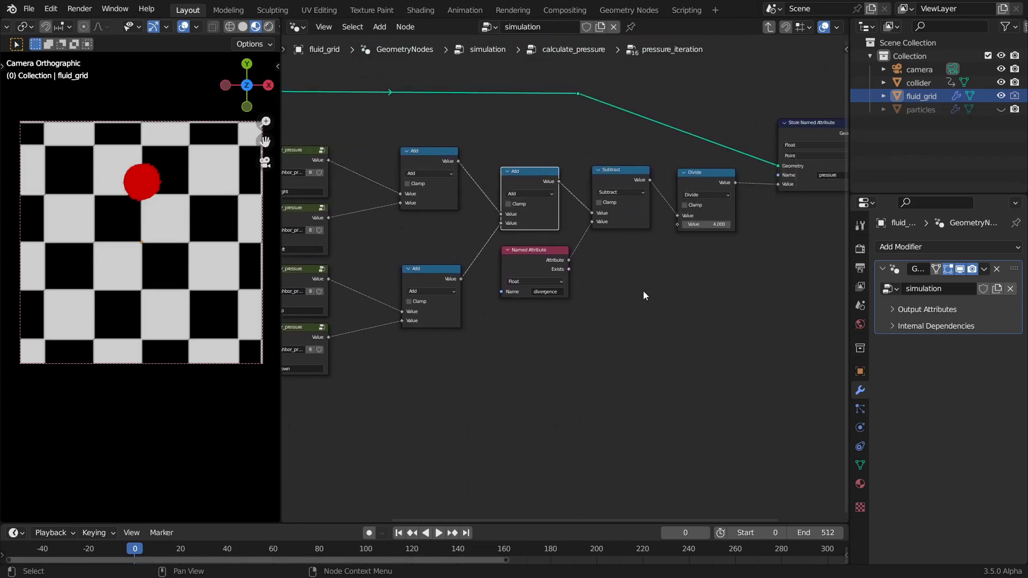
scroll(636, 157, "up", 1)
left_click(634, 147)
left_click(517, 245)
left_click(721, 142)
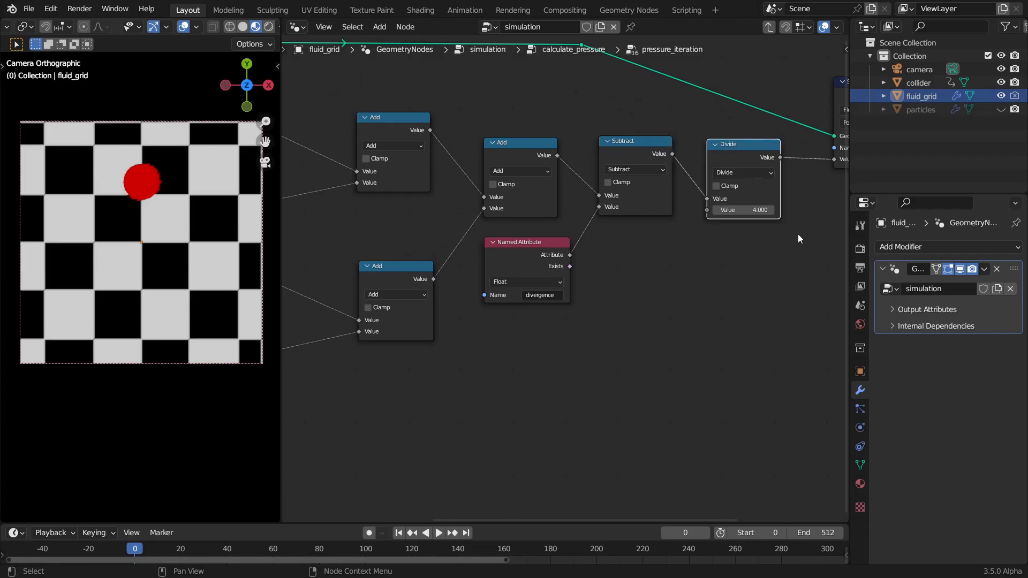
Shift the pressure Store Named Attribute node slightly, and return to the calculate_pressure group
scroll(798, 233, "down", 1)
middle_click_drag(798, 233, 628, 264)
left_click_drag(641, 159, 633, 159)
key("Tab")
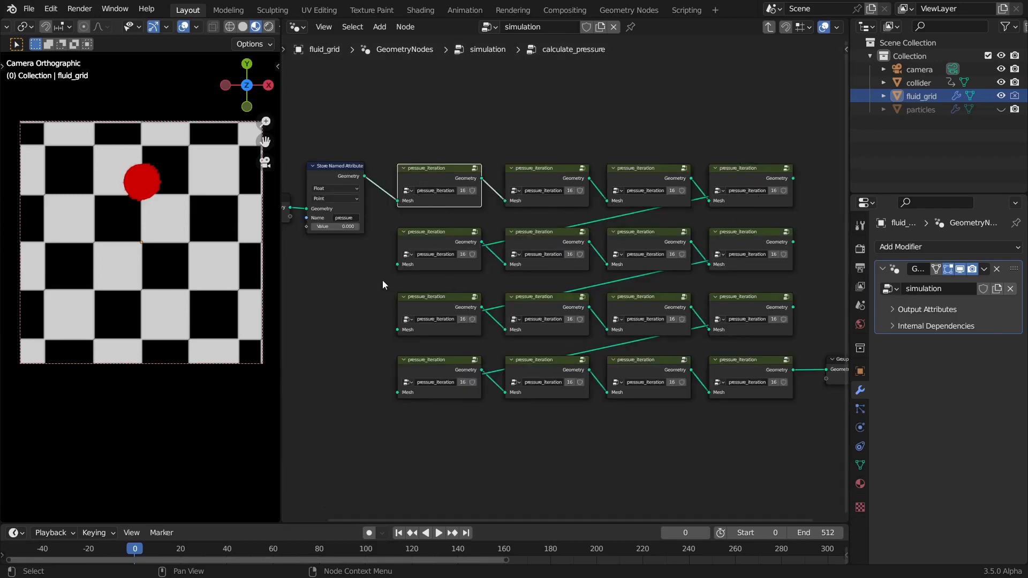
Examine the chain of pressure_iteration nodes up to the Group Output, and return to the simulation tree
scroll(658, 405, "down", 1)
middle_click_drag(659, 404, 624, 387)
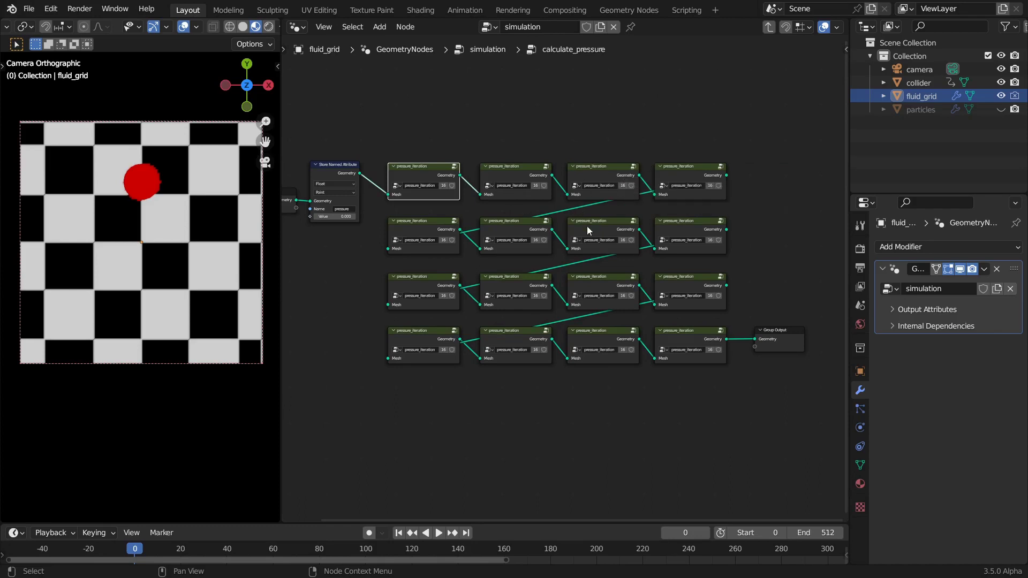
left_click(785, 343)
key("Tab")
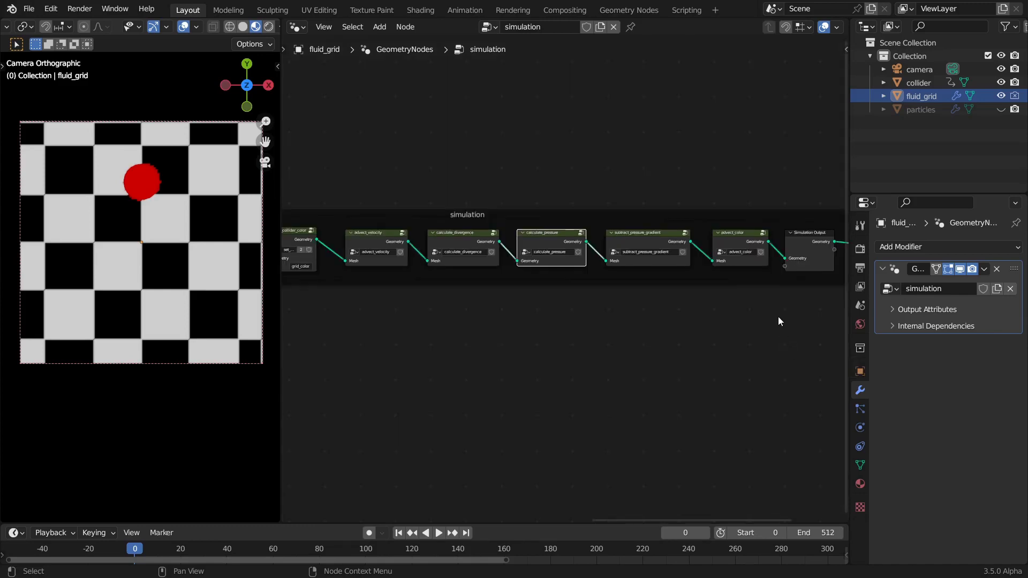
Inspect the subtract_pressure_gradient node between calculate_pressure and advect_color in the simulation frame
scroll(702, 326, "up", 2)
scroll(701, 326, "right", 5, "ctrl")
left_click(580, 227)
scroll(616, 157, "up", 2)
scroll(602, 150, "up", 1, "shift")
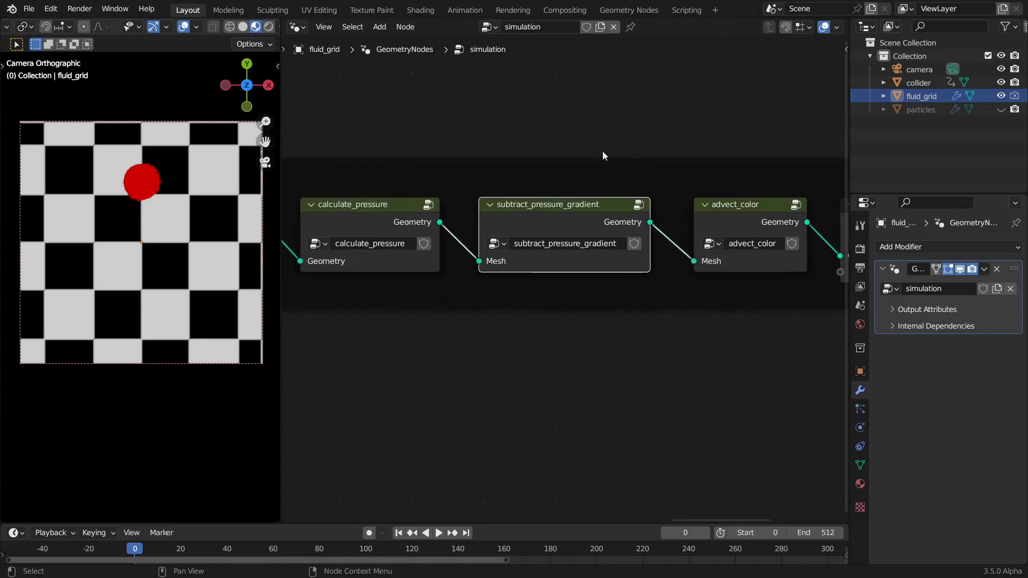
scroll(564, 229, "down", 2)
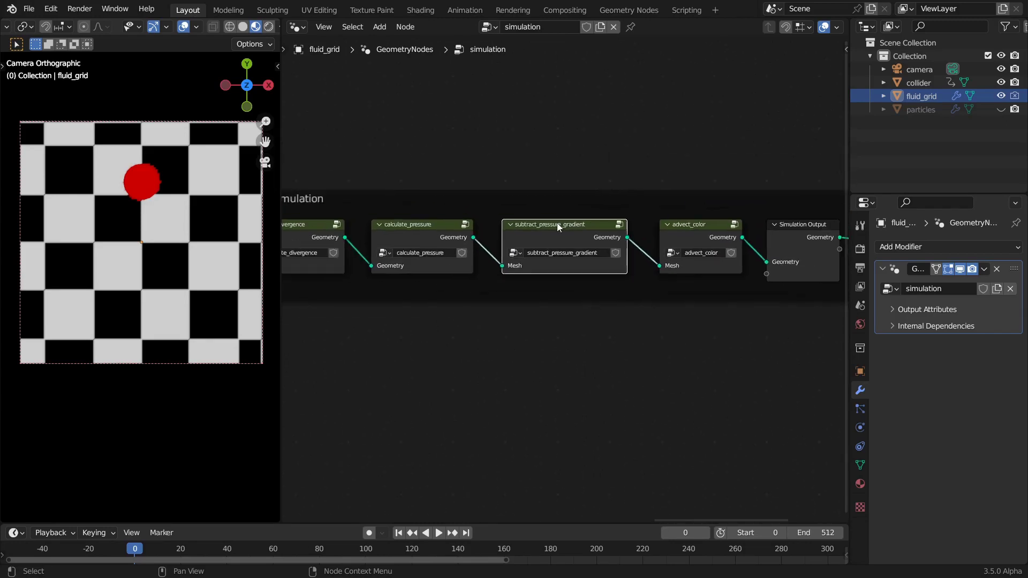
Check the calculate_pressure node and the nodes that precede it in the simulation frame
left_click(420, 227)
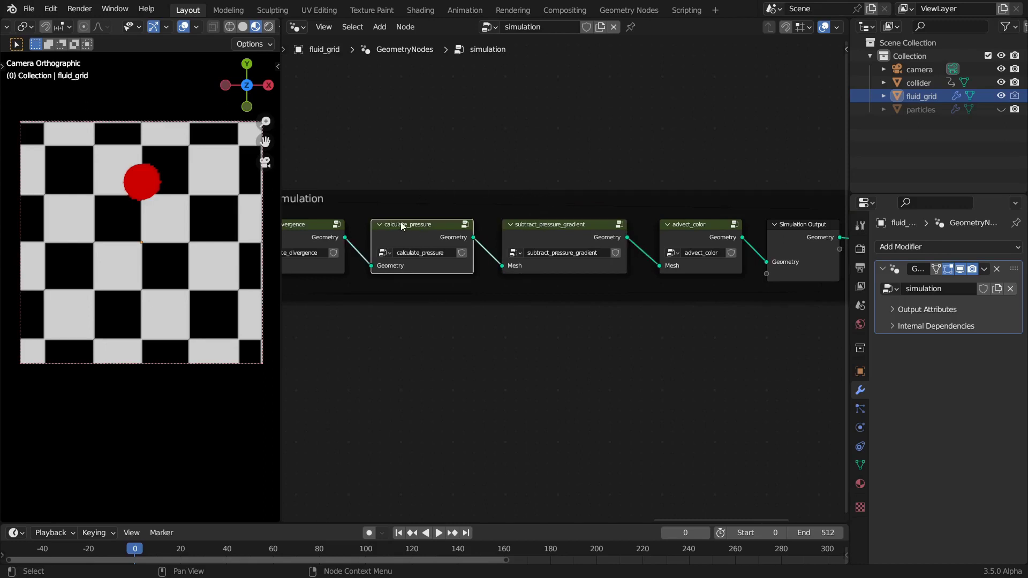
scroll(401, 222, "down", 1)
scroll(400, 222, "up", 3, "ctrl")
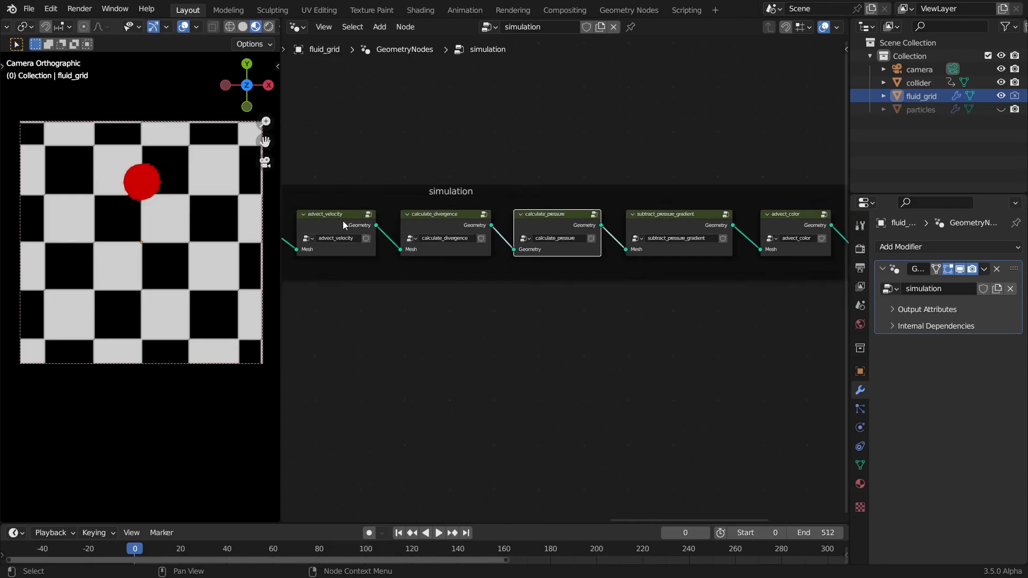
scroll(564, 331, "up", 1)
scroll(565, 332, "down", 2, "ctrl")
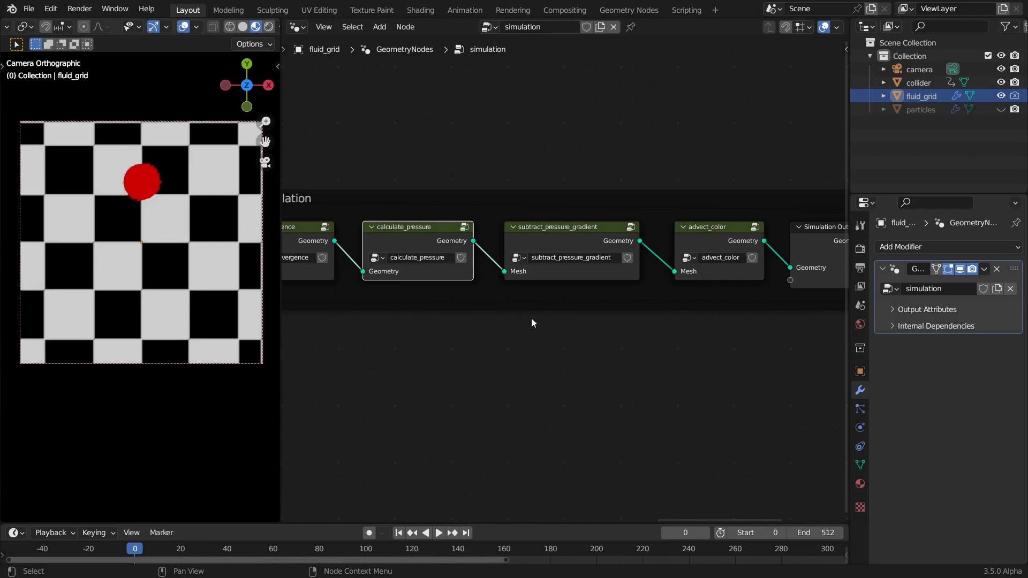
Open the subtract_pressure_gradient group and examine its layout from the sample_neighbor_pressure nodes to the Group Output
left_click(542, 234)
key("Tab")
key("Home")
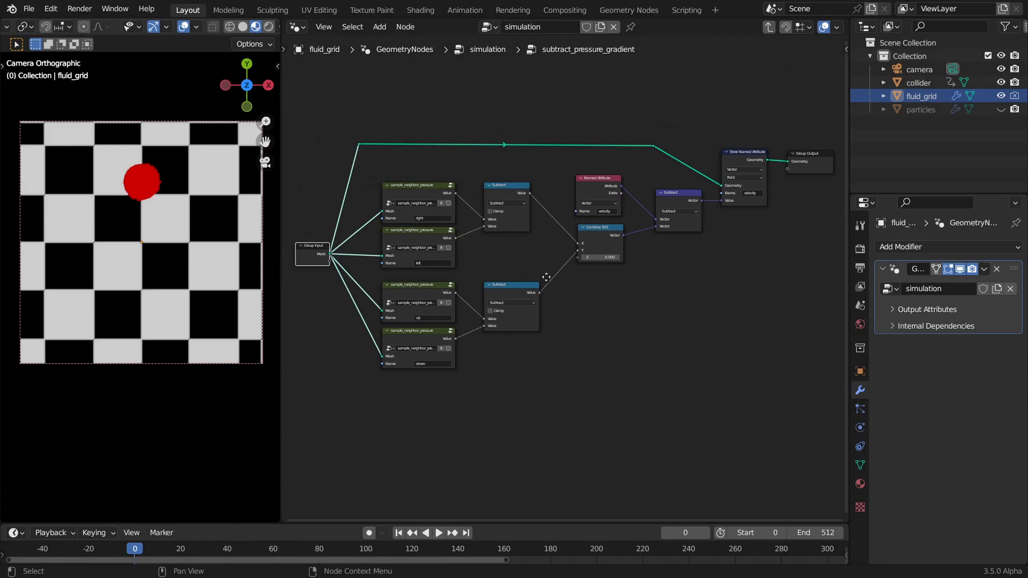
scroll(624, 275, "up", 2)
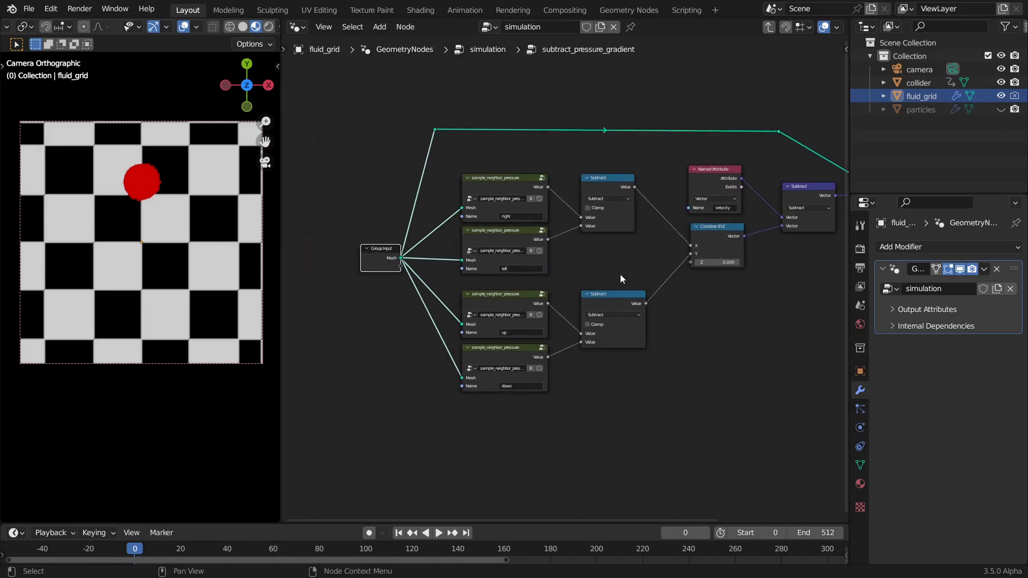
left_click(512, 187)
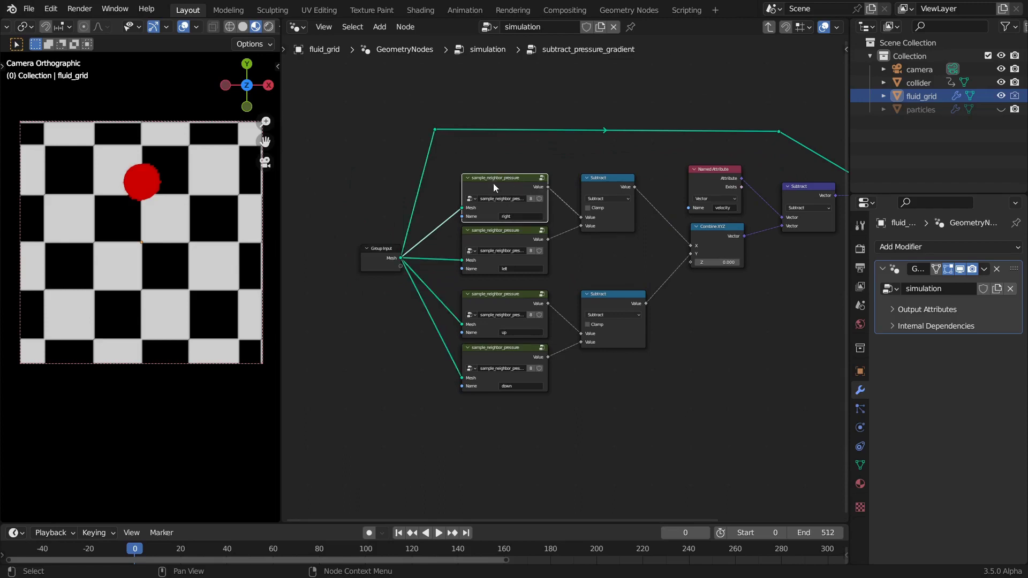
scroll(817, 351, "down", 1)
middle_click_drag(817, 351, 637, 348)
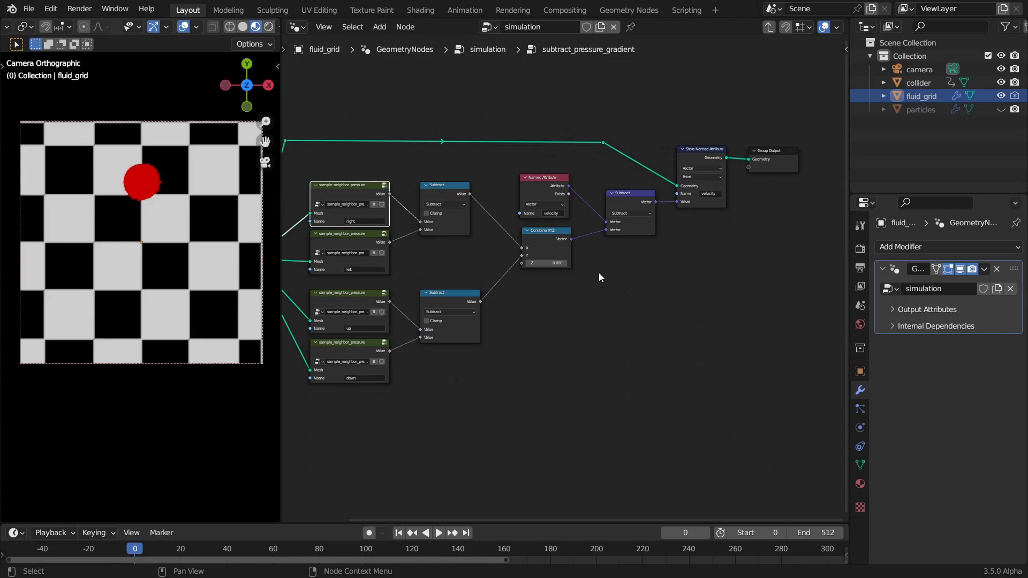
Shift the velocity Named Attribute and velocity Store Named Attribute nodes slightly, checking the vector Subtract node between them
left_click_drag(548, 175, 551, 172)
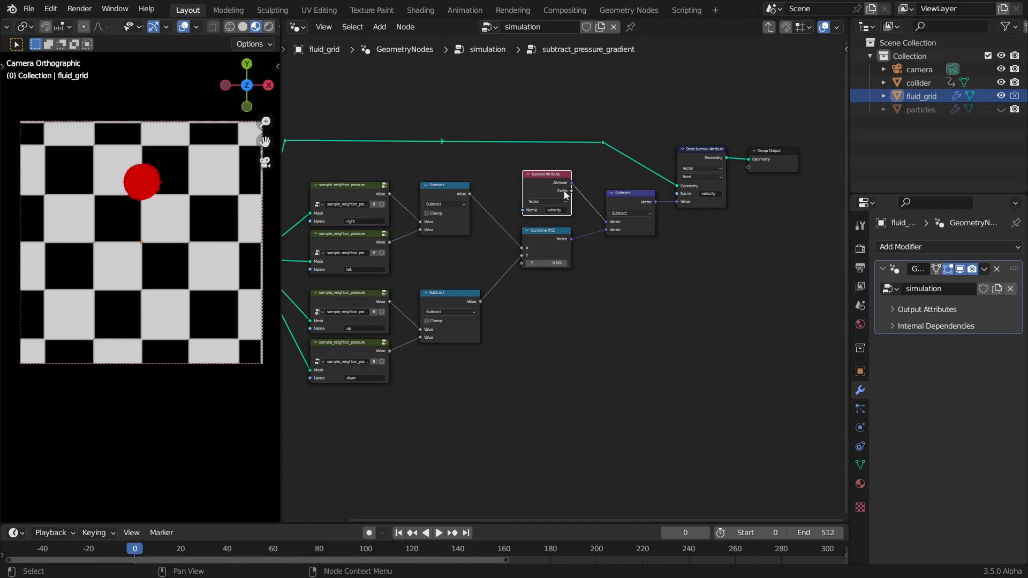
scroll(654, 249, "up", 1)
left_click(614, 216)
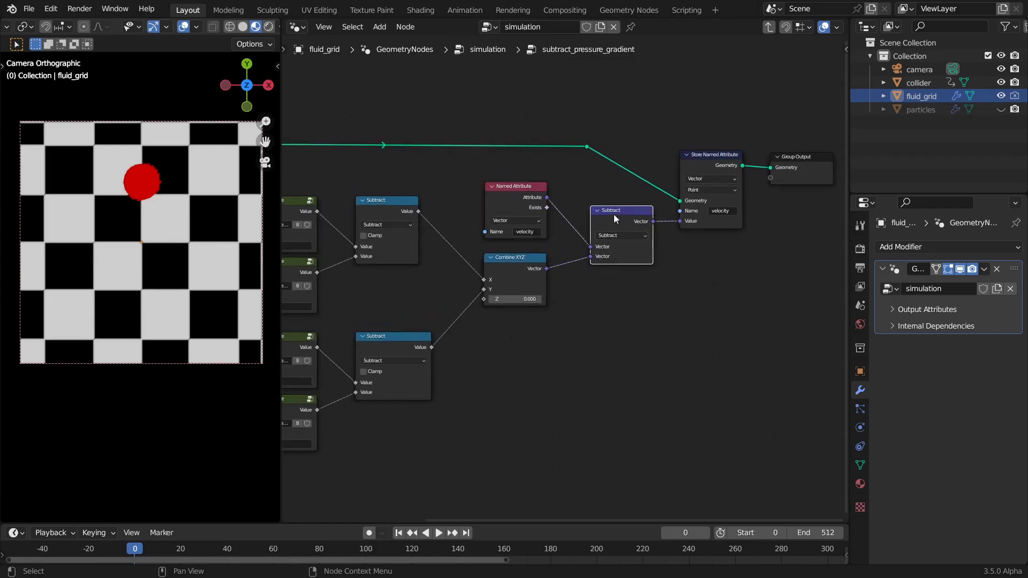
left_click_drag(706, 153, 703, 160)
scroll(569, 197, "down", 1)
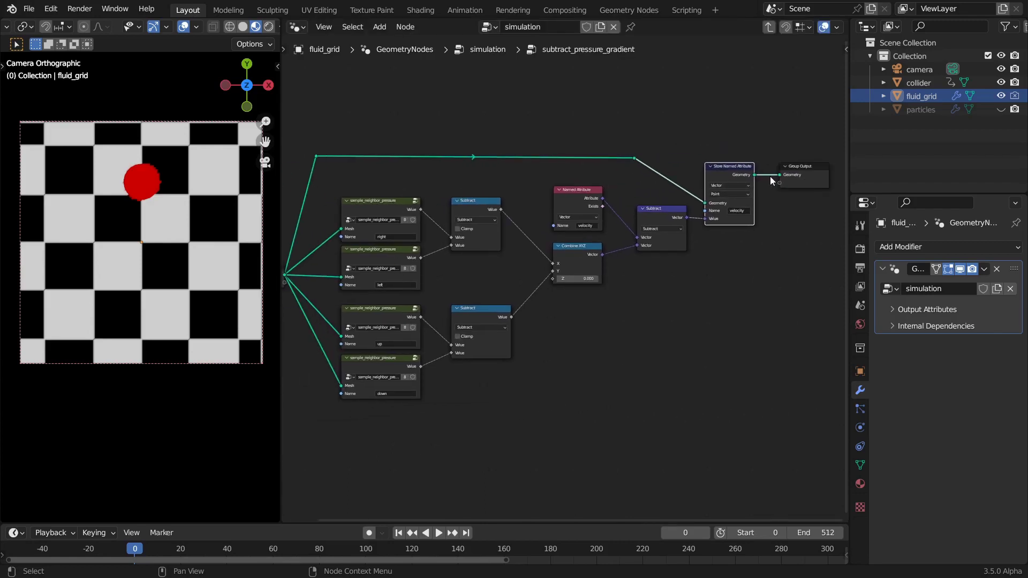
Move the right sample_neighbor_pressure node up slightly, and check the Subtract node it feeds and the velocity Named Attribute node
middle_click_drag(509, 204, 658, 180)
scroll(587, 236, "up", 2)
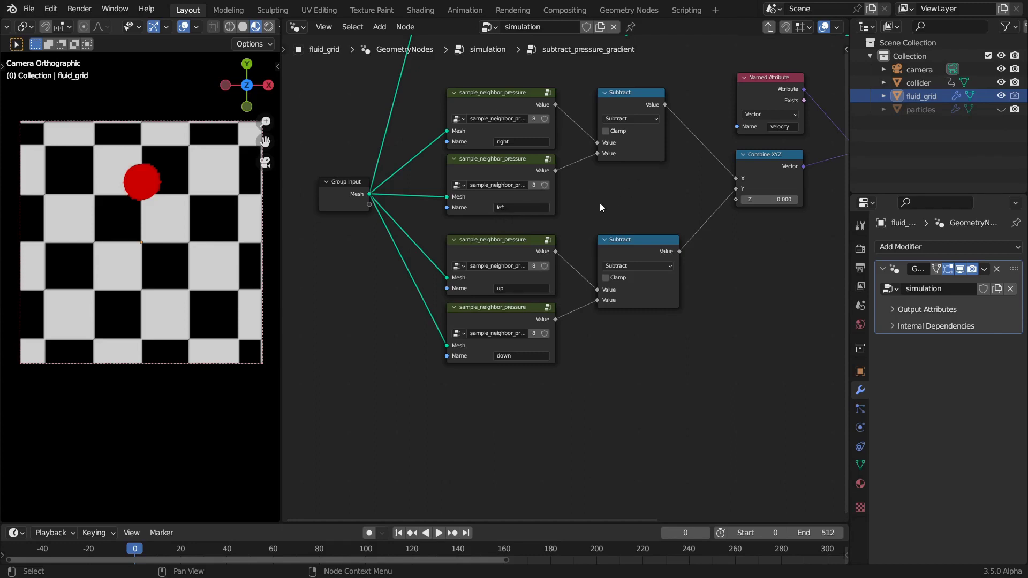
middle_click_drag(525, 136, 494, 147)
left_click_drag(469, 103, 469, 98)
middle_click_drag(639, 201, 573, 199)
left_click(533, 102)
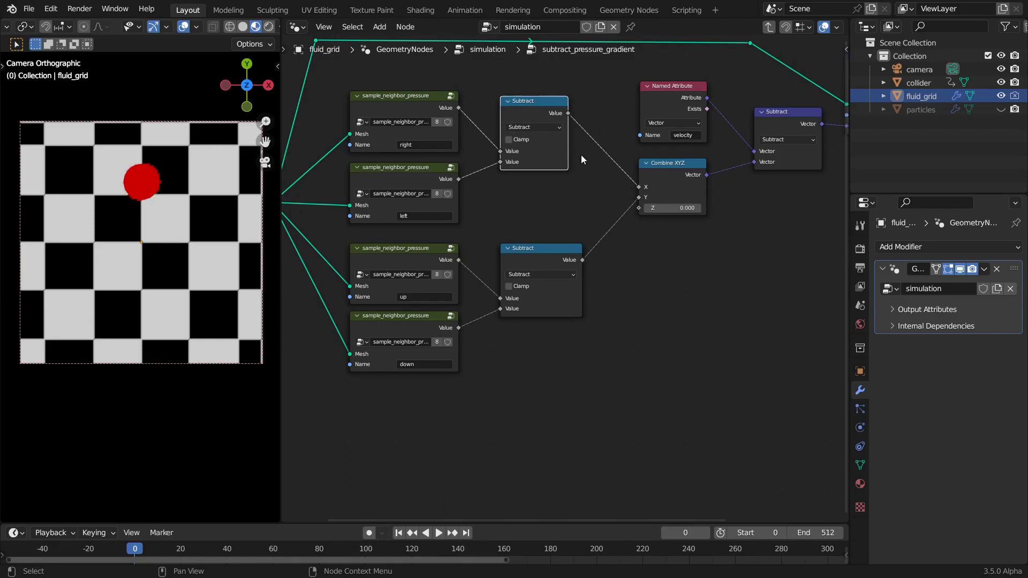
left_click(653, 94)
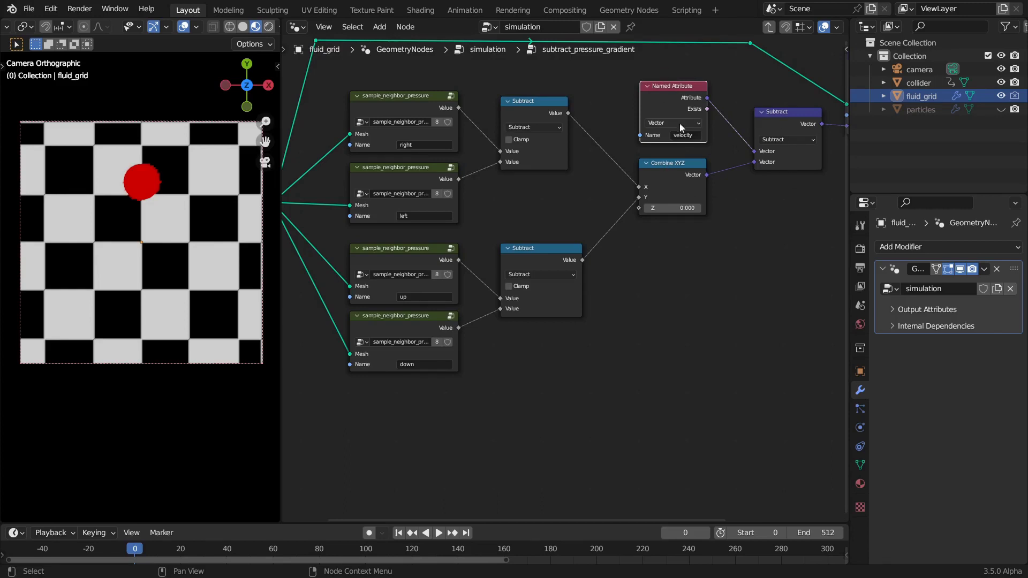
Examine the up and down sample_neighbor_pressure nodes and the Subtract node that takes their difference
middle_click_drag(650, 313, 687, 254)
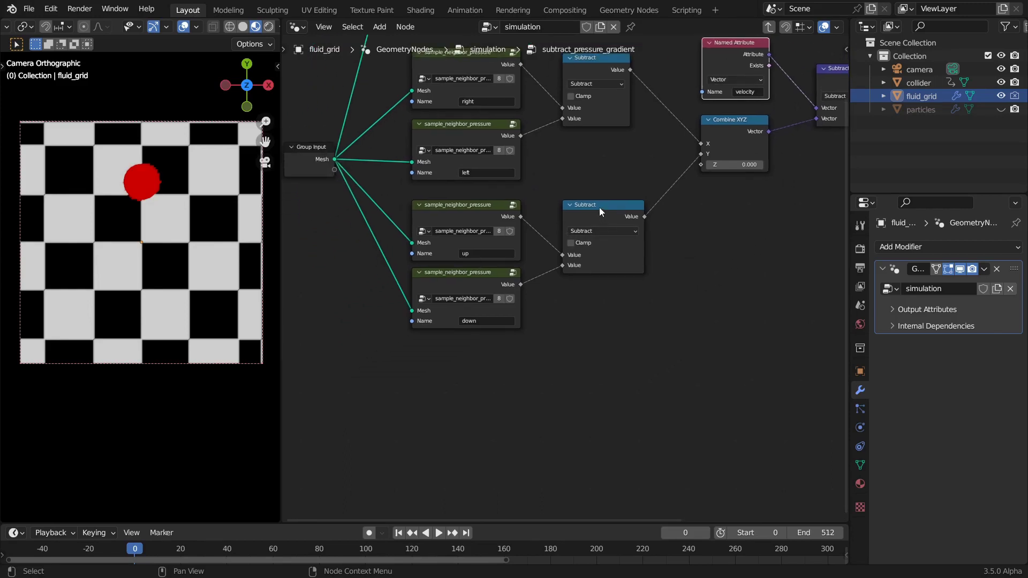
left_click(478, 222)
left_click(469, 276)
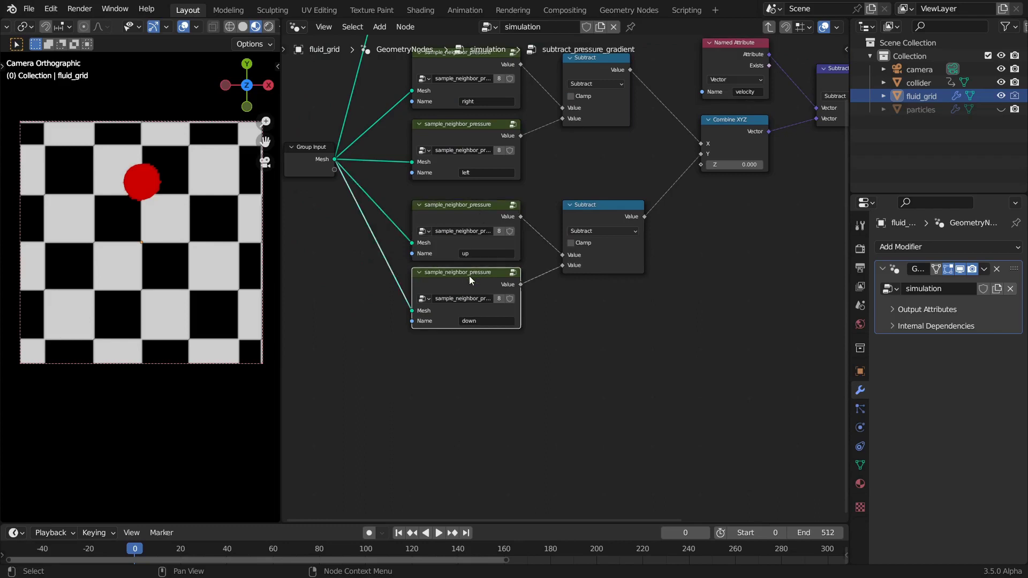
left_click(465, 210)
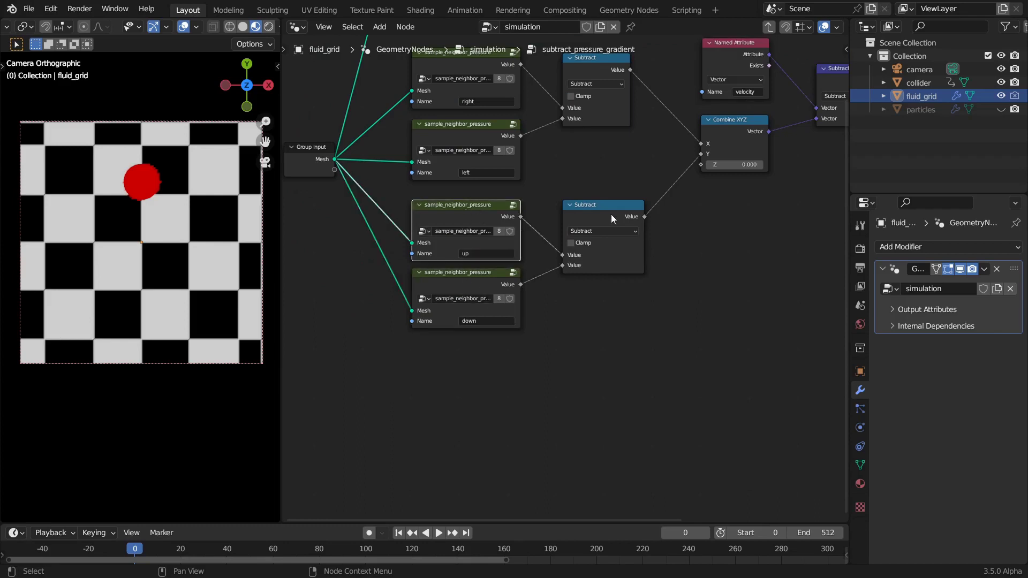
left_click(599, 213)
left_click(490, 215)
left_click(461, 274)
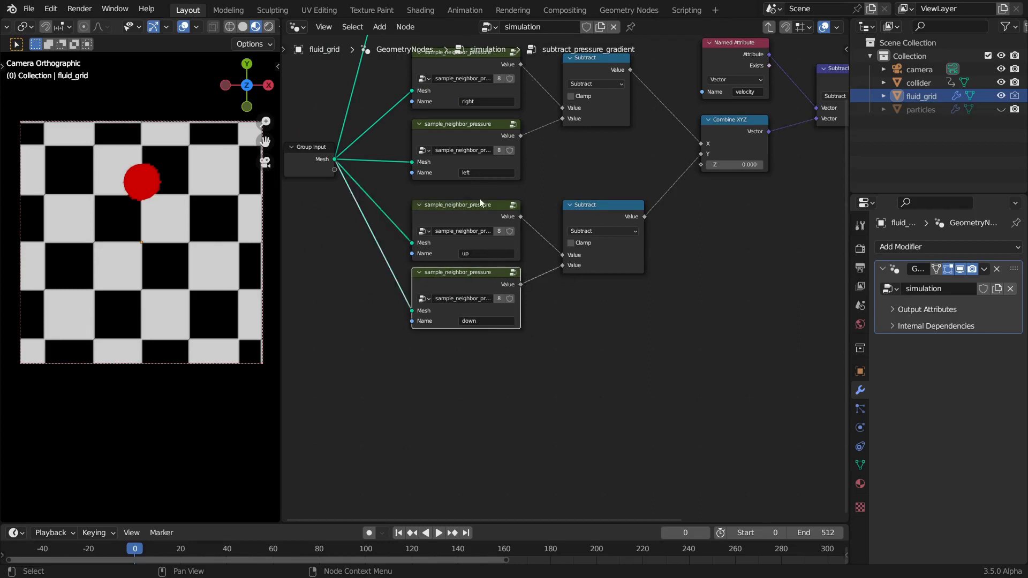
left_click(587, 204)
Inspect the Combine XYZ node that joins the two pressure differences and feeds the vector Subtract node
left_click(741, 121)
middle_click_drag(755, 221, 619, 200)
scroll(589, 182, "up", 2)
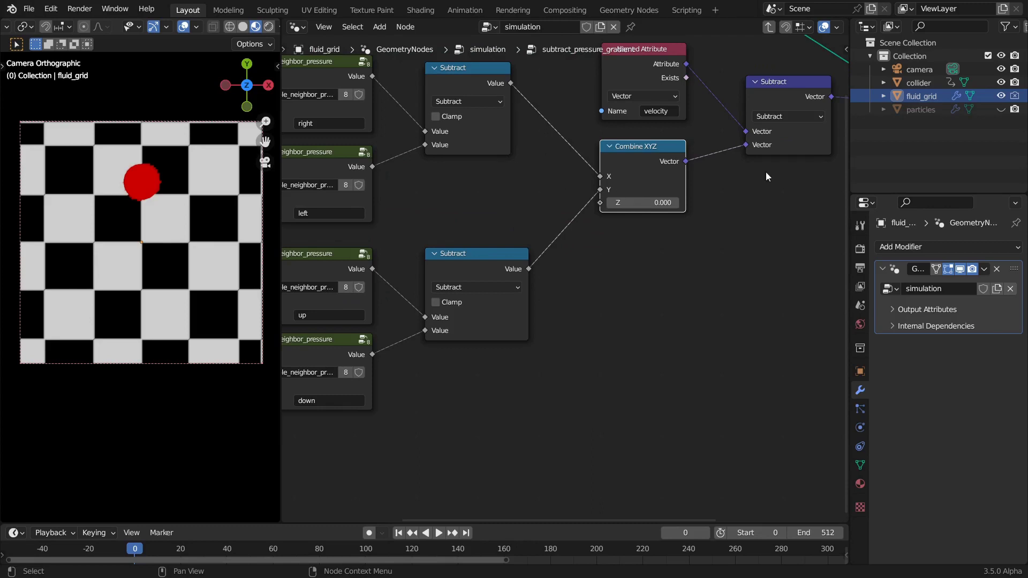
Examine the Subtract node and the right and left sample_neighbor_pressure nodes feeding it
middle_click_drag(766, 172, 653, 231)
scroll(653, 230, "down", 1)
middle_click_drag(623, 117, 610, 135)
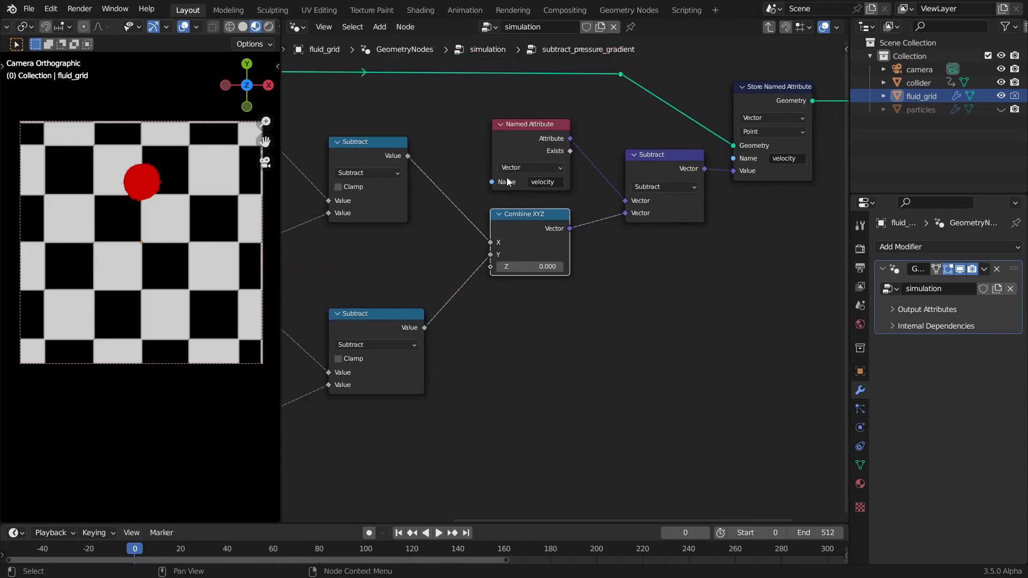
scroll(470, 129, "down", 2)
middle_click_drag(470, 128, 528, 111)
scroll(552, 125, "up", 1)
middle_click_drag(581, 200, 589, 158)
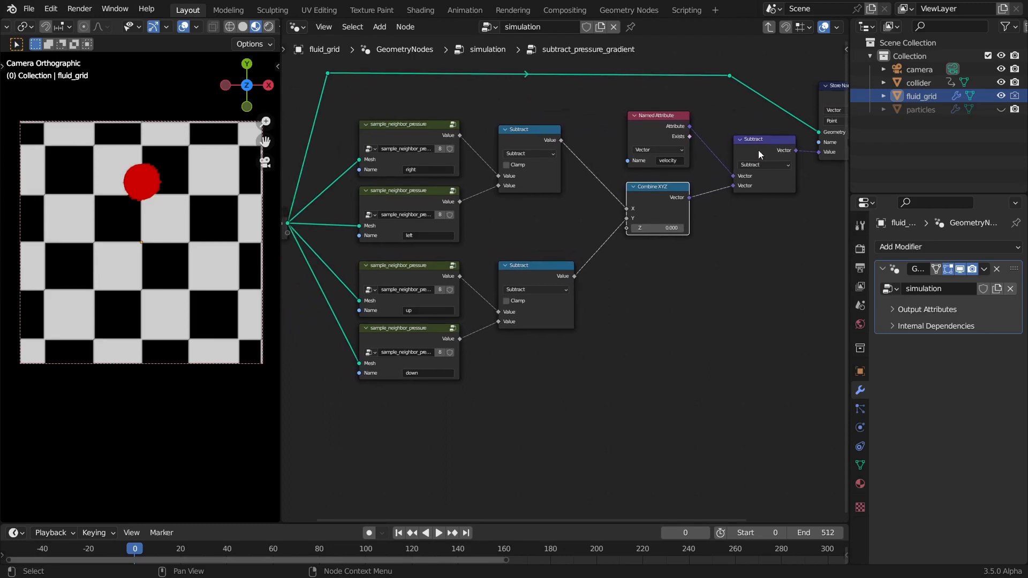
left_click(522, 134)
left_click(439, 207)
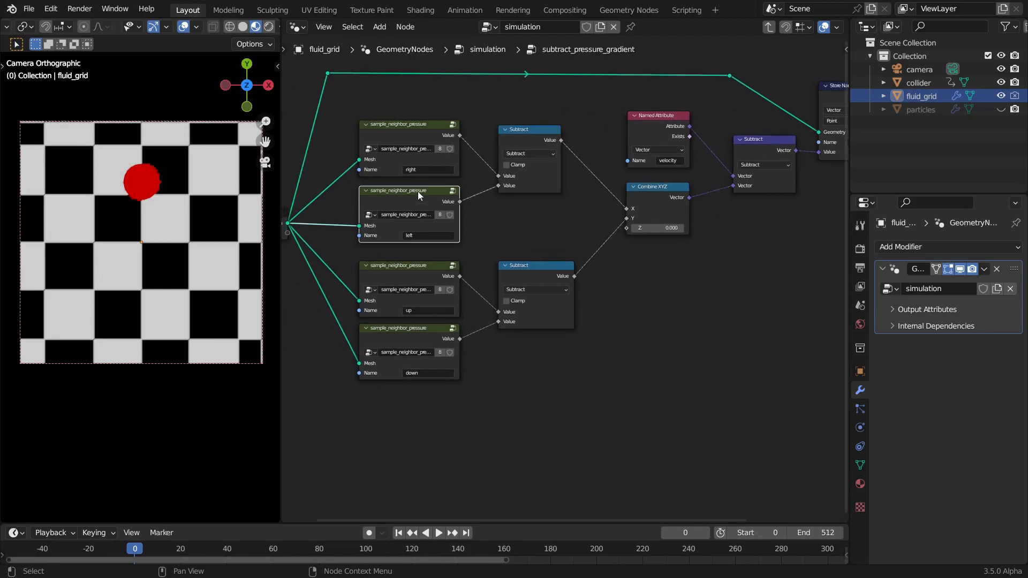
left_click(425, 126)
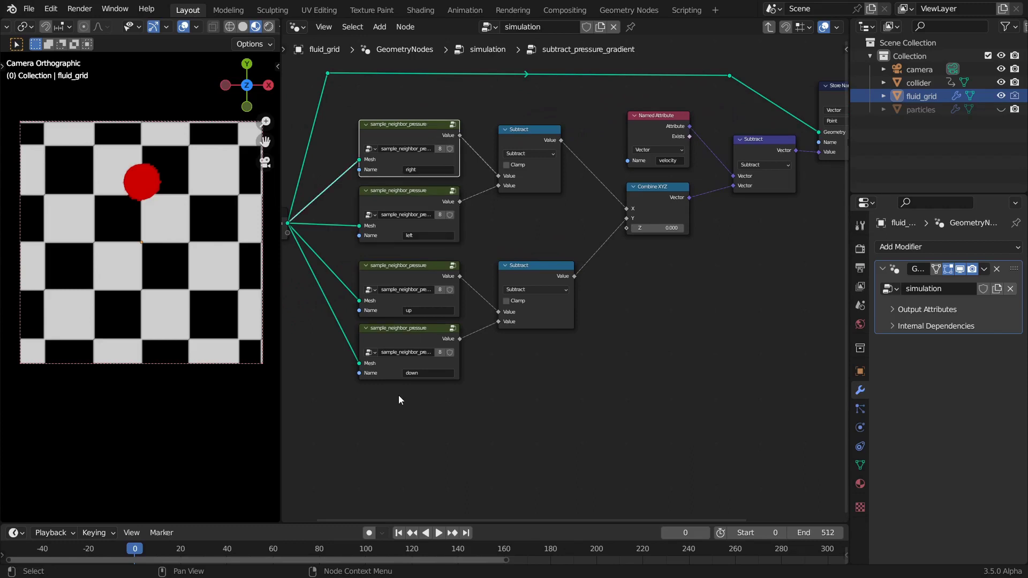
Compare the down, up, left and right sample_neighbor_pressure nodes that make up the pressure gradient
left_click(402, 336)
left_click(410, 284)
left_click(421, 130)
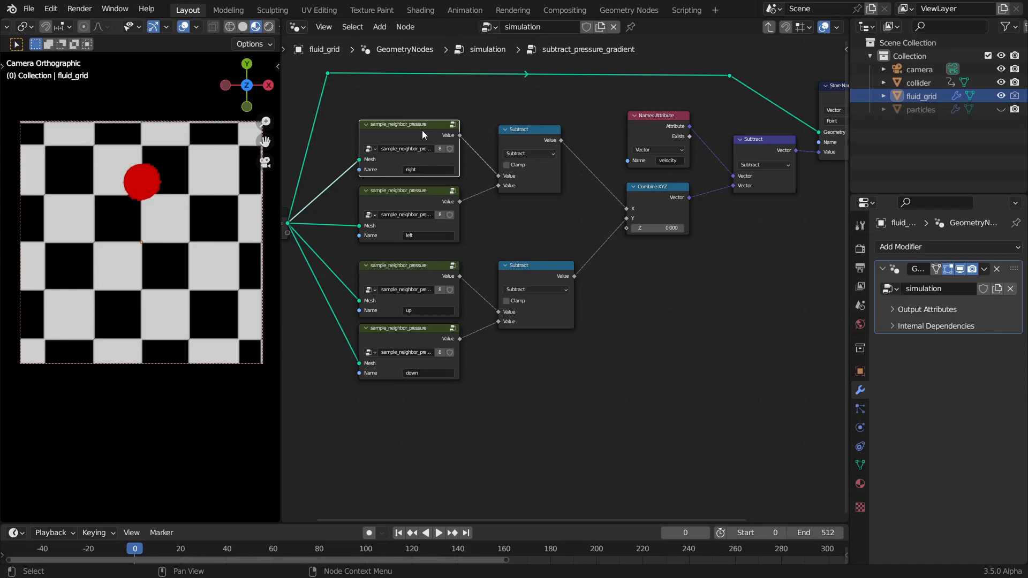
left_click(421, 207)
left_click(419, 123)
Nudge the vector Subtract node and the Combine XYZ node slightly within the pressure gradient chain
left_click_drag(755, 143, 752, 141)
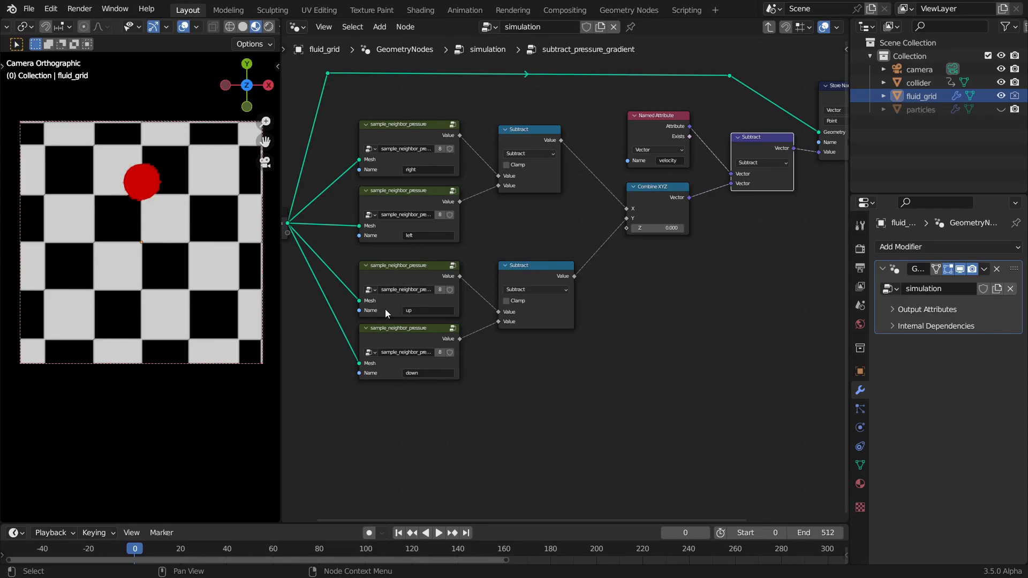
middle_click_drag(633, 292, 597, 303)
scroll(596, 291, "up", 1)
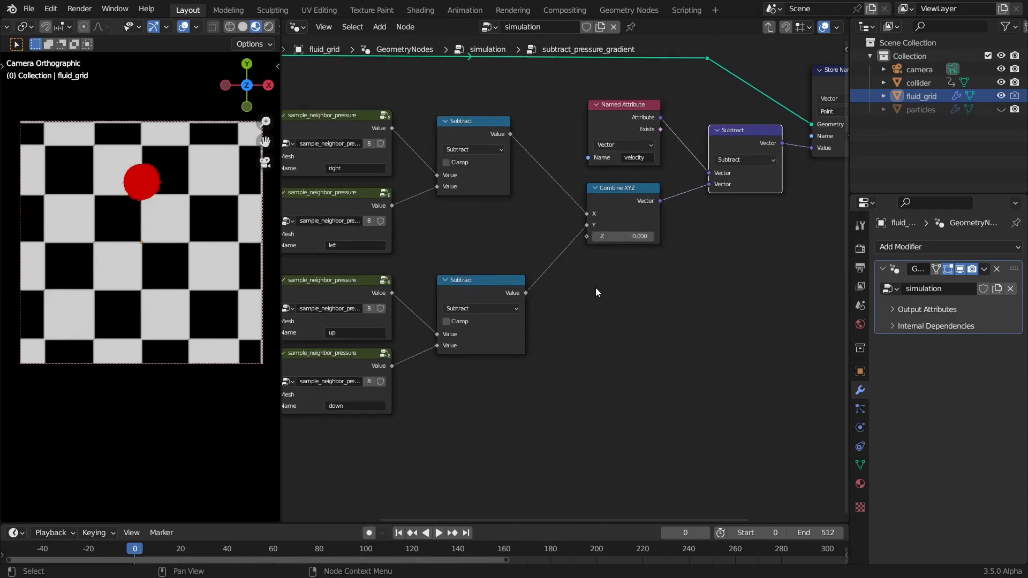
mouse_move(611, 196)
left_mouse_down()
mouse_move(600, 185)
mouse_move(615, 198)
left_mouse_up()
left_click(736, 137)
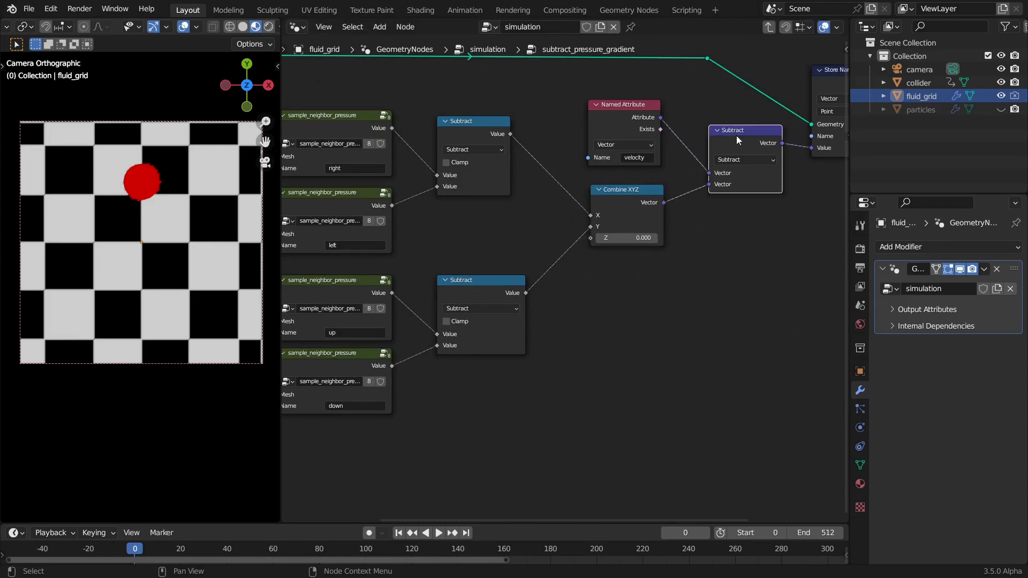
left_click(739, 161)
Check the Combine XYZ node and the chain from it through the vector Subtract to the velocity Store Named Attribute node
scroll(730, 221, "down", 2)
scroll(541, 236, "up", 2)
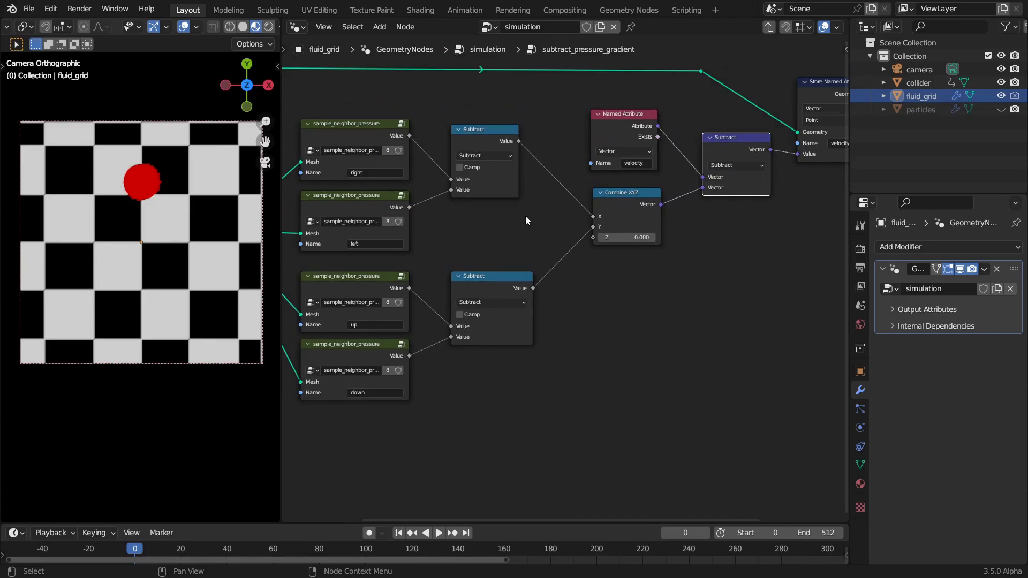
left_click(615, 201)
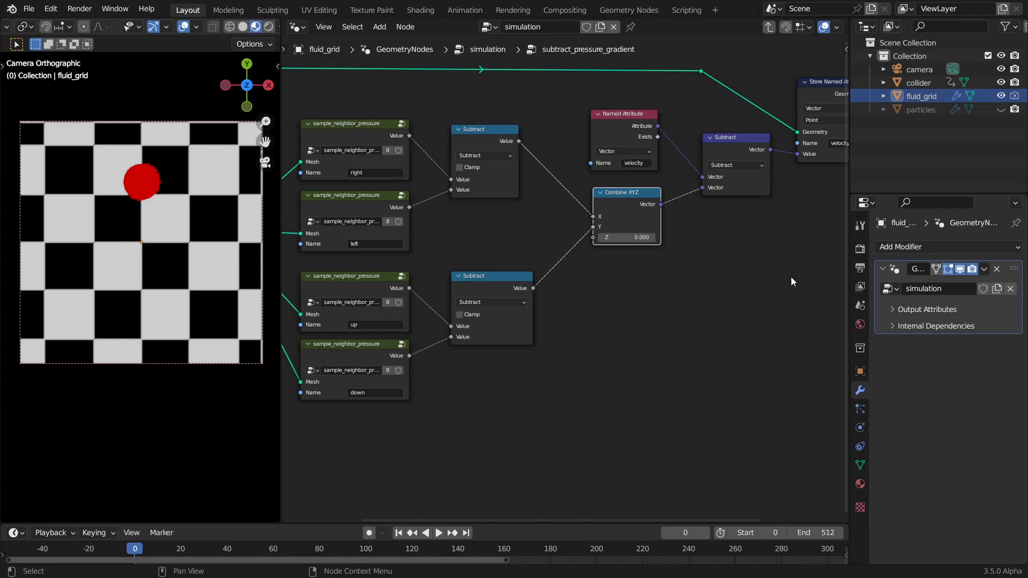
middle_click_drag(789, 278, 753, 316)
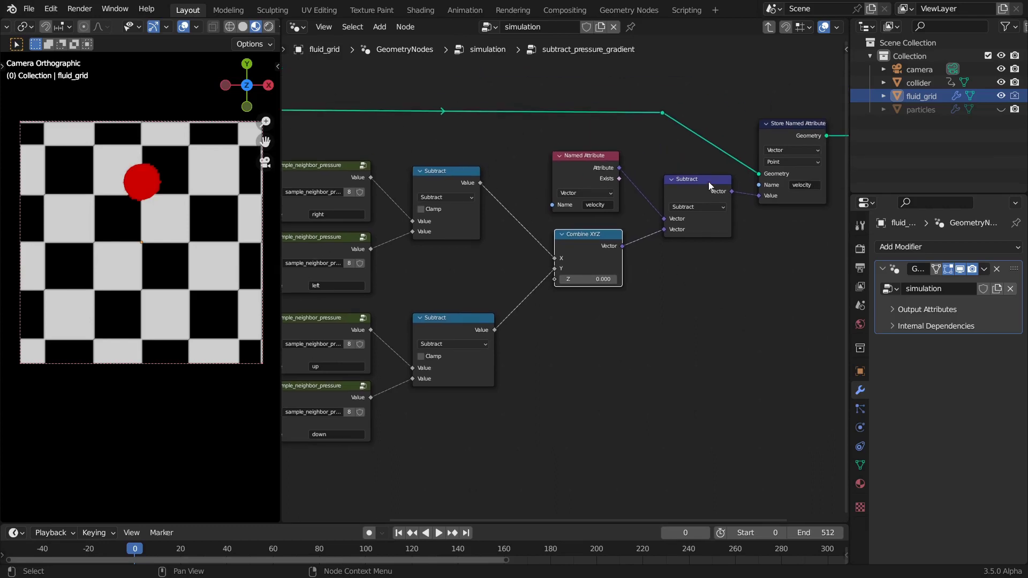
scroll(680, 240, "down", 2)
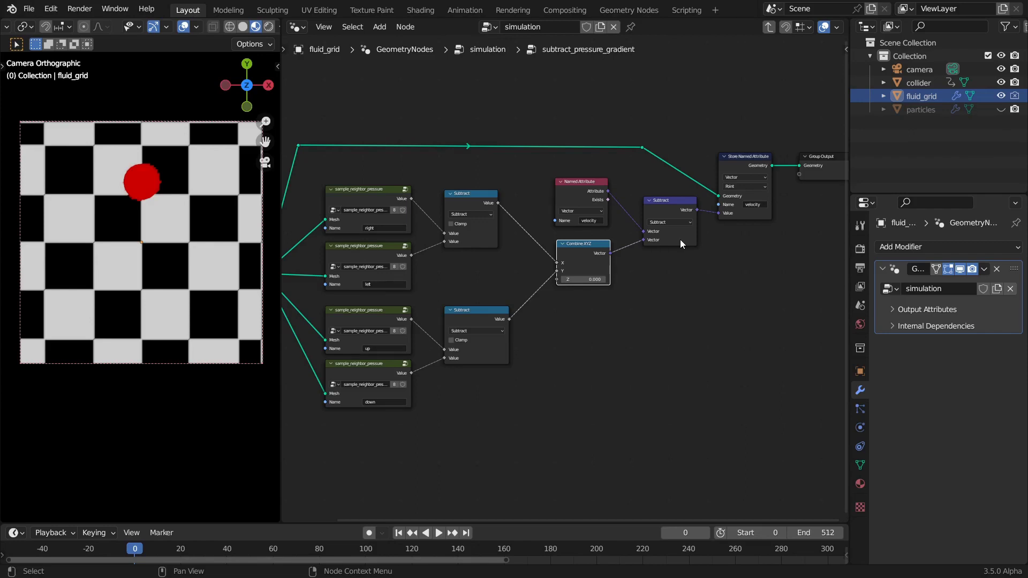
Look inside the right sample_neighbor_pressure group at its Sample Nearest and Sample Index nodes, and return to the parent group
middle_click_drag(493, 210, 583, 214)
scroll(499, 176, "up", 2)
left_click(477, 168)
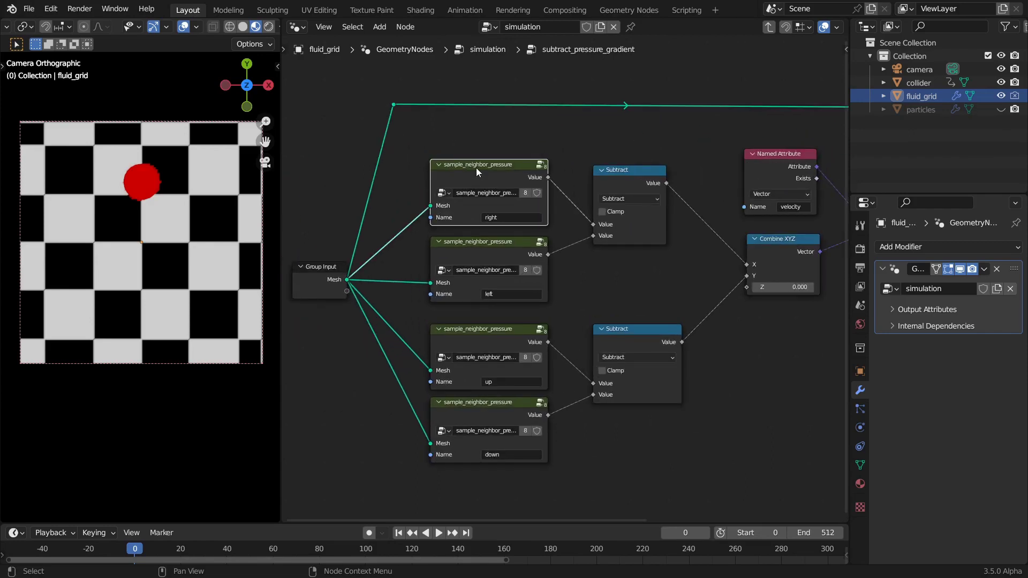
key("Tab")
scroll(477, 168, "down", 2)
middle_click_drag(476, 168, 523, 156)
scroll(522, 156, "up", 2)
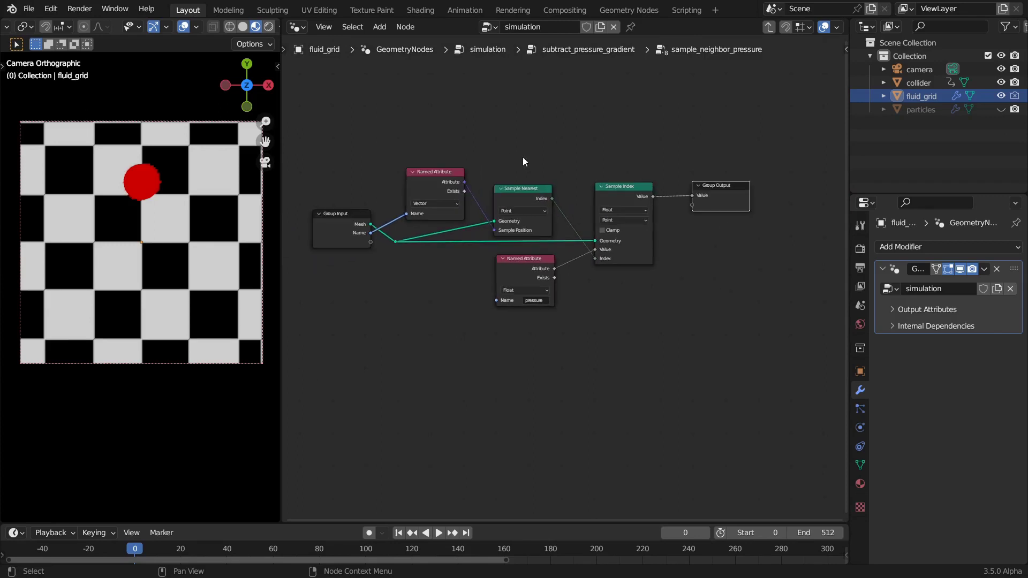
key("Tab")
Leave the subtract_pressure_gradient group and open the advect_color group in the simulation tree
scroll(723, 188, "down", 4)
middle_click_drag(741, 211, 628, 215)
left_click(769, 187)
key("Tab")
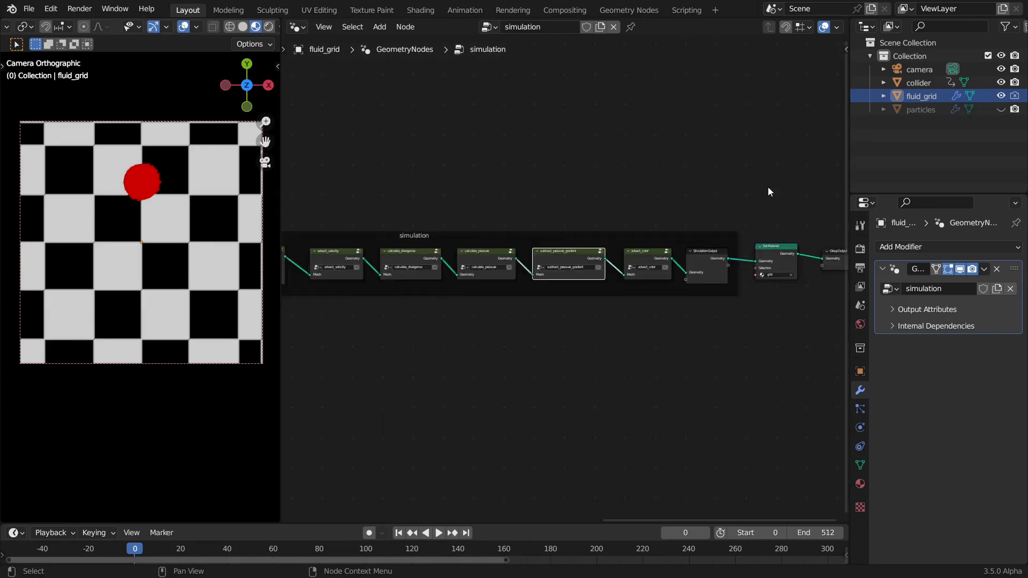
scroll(596, 305, "up", 3)
scroll(612, 307, "up", 2)
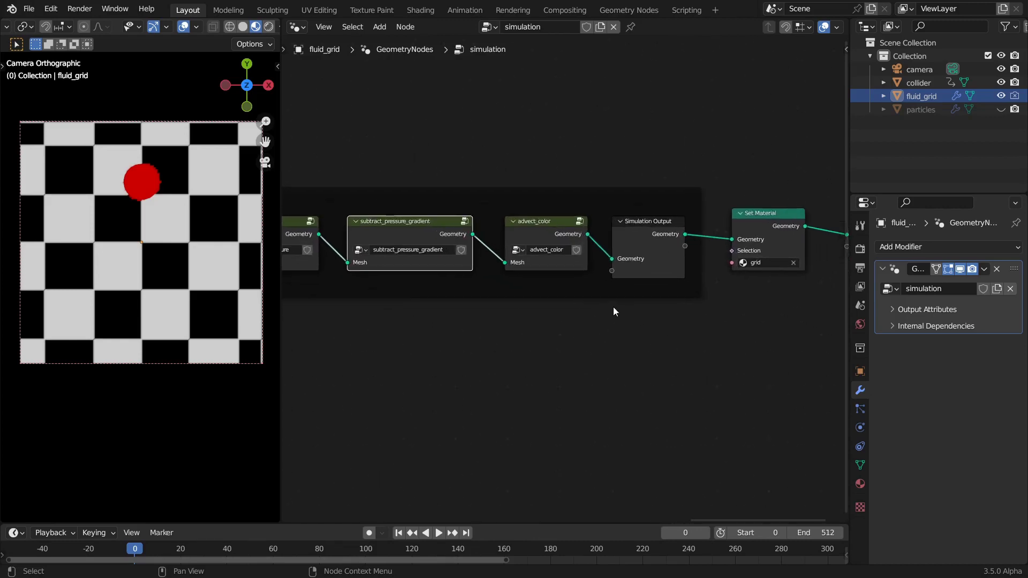
left_click(539, 214)
key("Tab")
Tidy the advect_color layout by repositioning the Wrap, Sample Nearest Surface and grid_color Named Attribute nodes
scroll(503, 210, "down", 4)
left_click_drag(750, 227, 747, 264)
left_click_drag(606, 238, 609, 240)
left_click_drag(544, 187, 543, 177)
left_click_drag(418, 256, 488, 268)
Move the velocity Named Attribute and Position nodes close to the Subtract node, with Position above the attribute
scroll(396, 242, "up", 2)
middle_click_drag(492, 271, 544, 275)
left_click_drag(348, 183, 439, 189)
left_click_drag(480, 117, 452, 141)
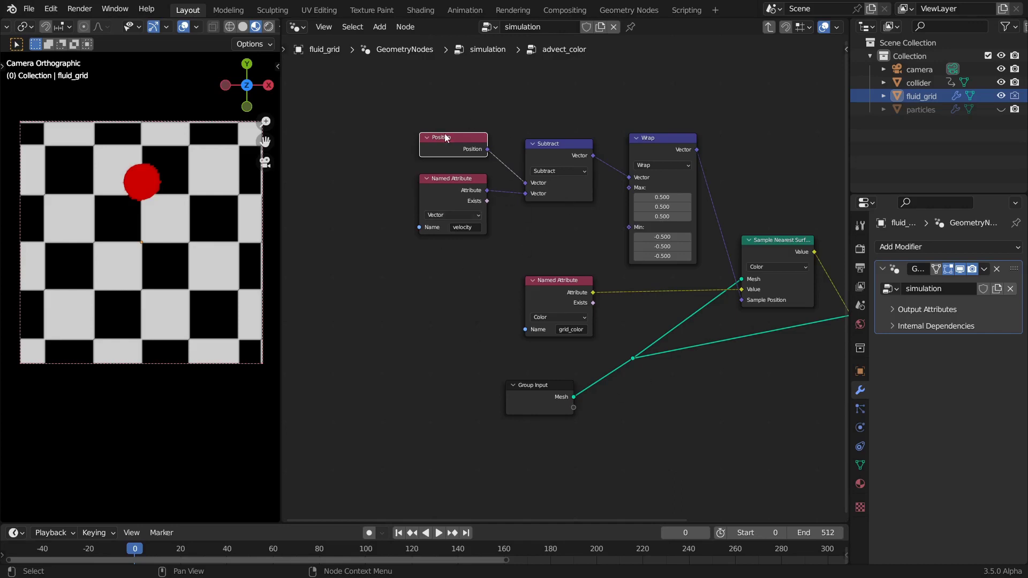
left_click_drag(458, 139, 457, 142)
middle_click_drag(608, 271, 503, 248)
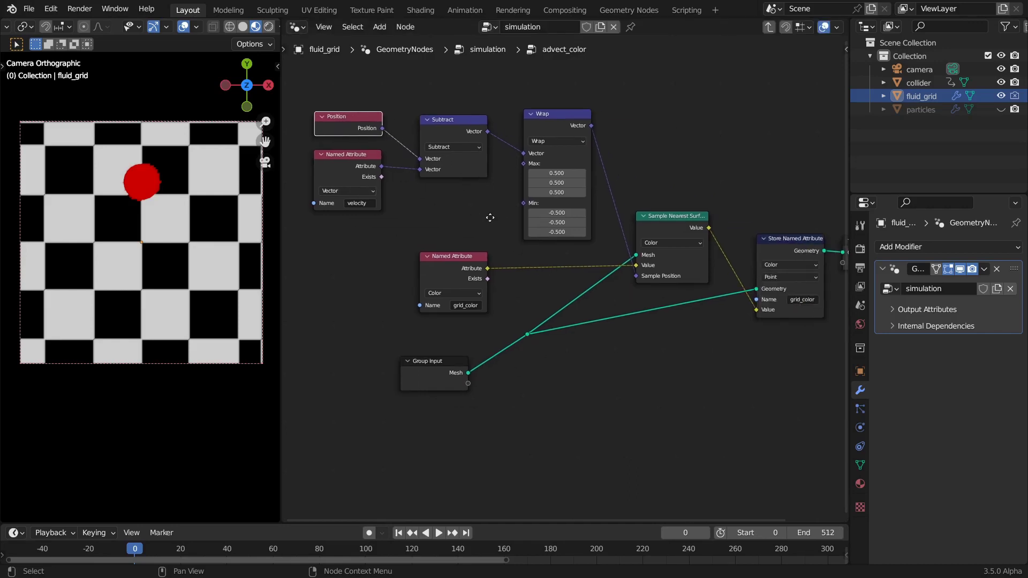
Check the Wrap node, move Group Input up beneath the grid_color Named Attribute, and shift that attribute toward Sample Nearest Surface
left_click(549, 123)
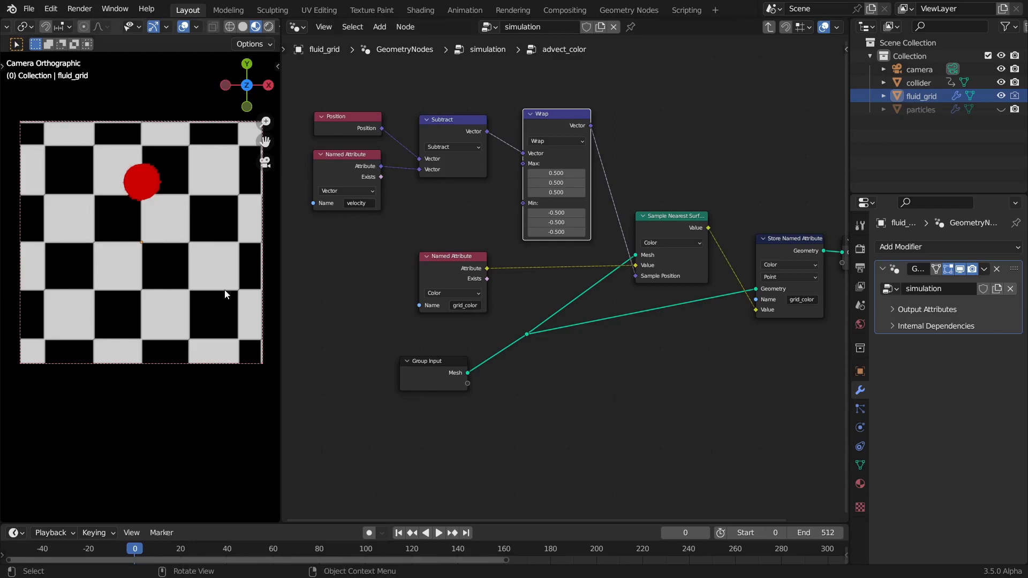
middle_click_drag(565, 242, 467, 221)
left_click_drag(318, 358, 324, 332)
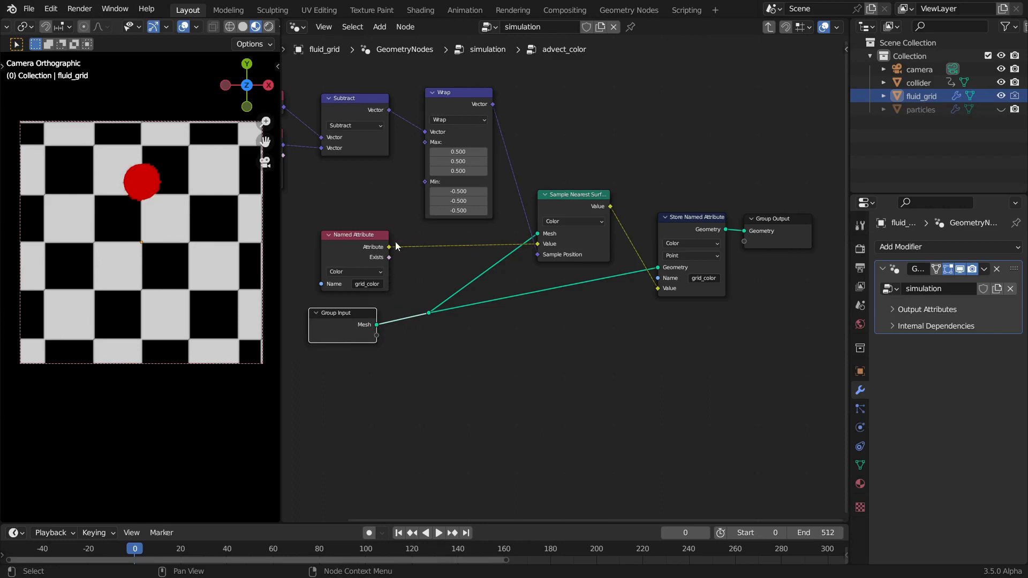
left_click_drag(574, 200, 574, 197)
left_click_drag(359, 236, 399, 229)
Nudge the grid_color Store Named Attribute node and the Sample Nearest Surface node slightly
middle_click_drag(679, 345, 596, 339)
left_click_drag(608, 219, 594, 215)
left_click_drag(506, 195, 501, 197)
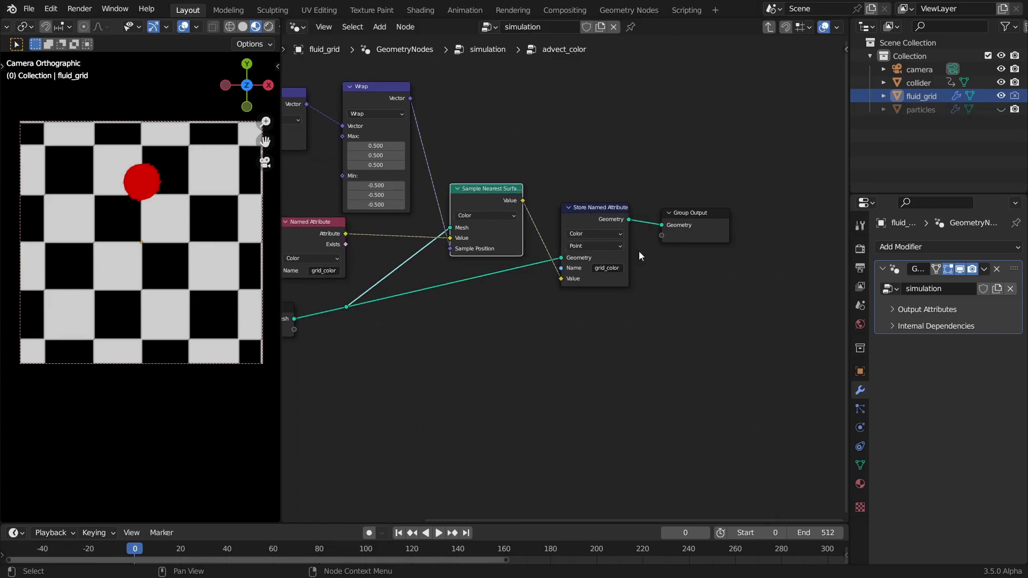
Return to the simulation tree, preview the fluid animation, and stop playback back at frame 0
key("Tab")
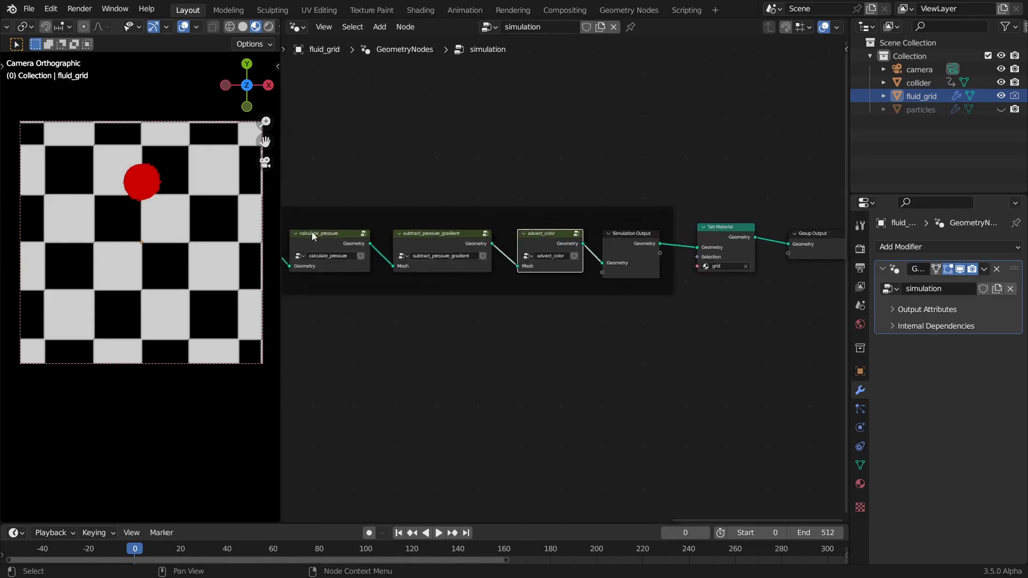
key("space")
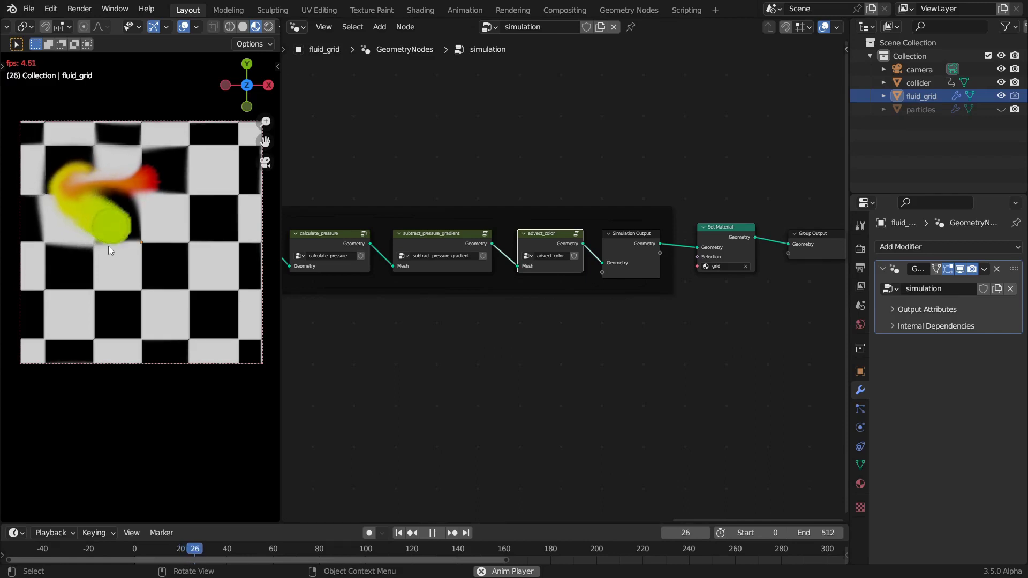
key("Escape")
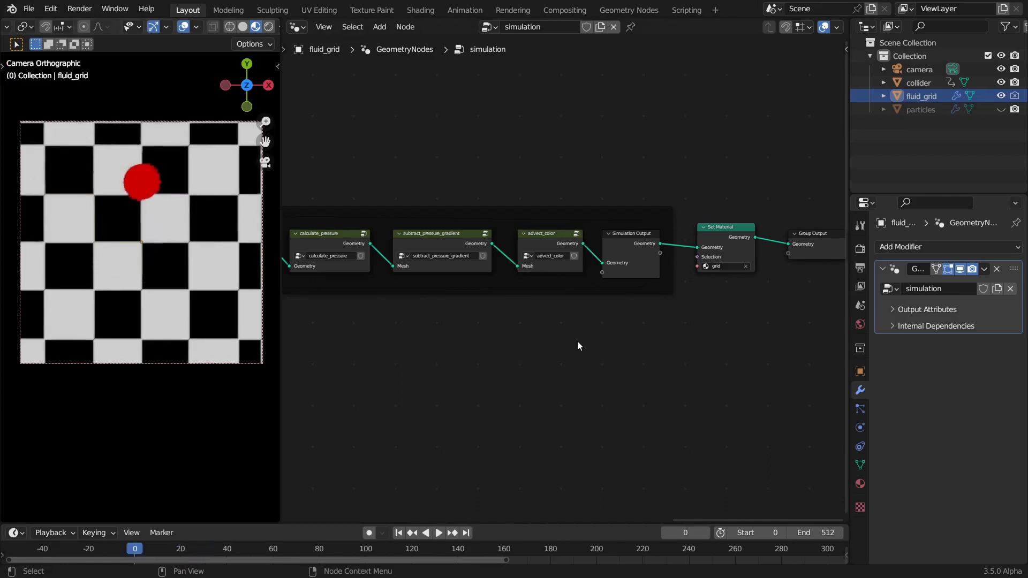
Glance at the particles object, reselect fluid_grid, and inspect the Set Material node that assigns the grid material
left_click(933, 108)
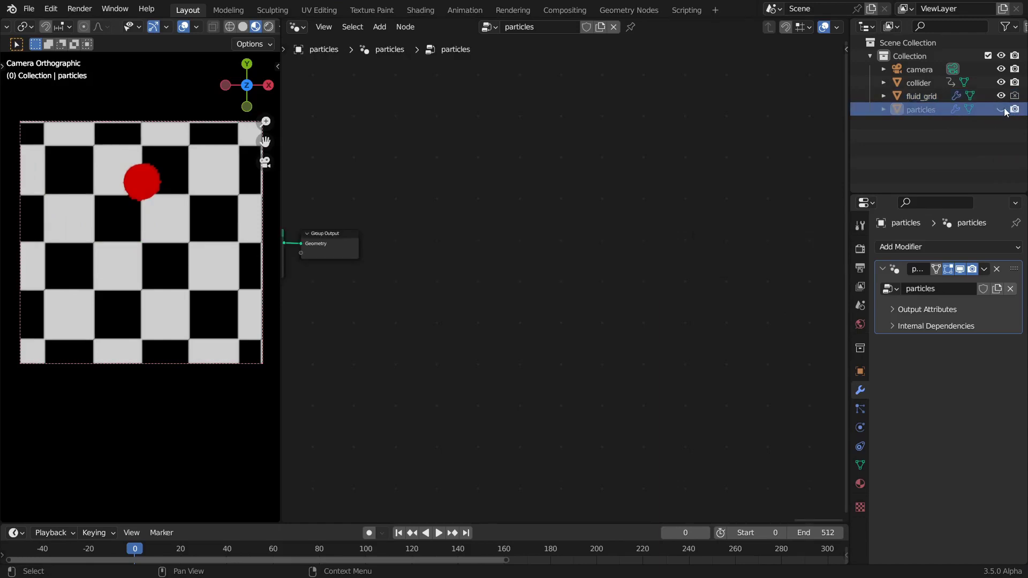
left_click(922, 95)
middle_click_drag(747, 319, 702, 326)
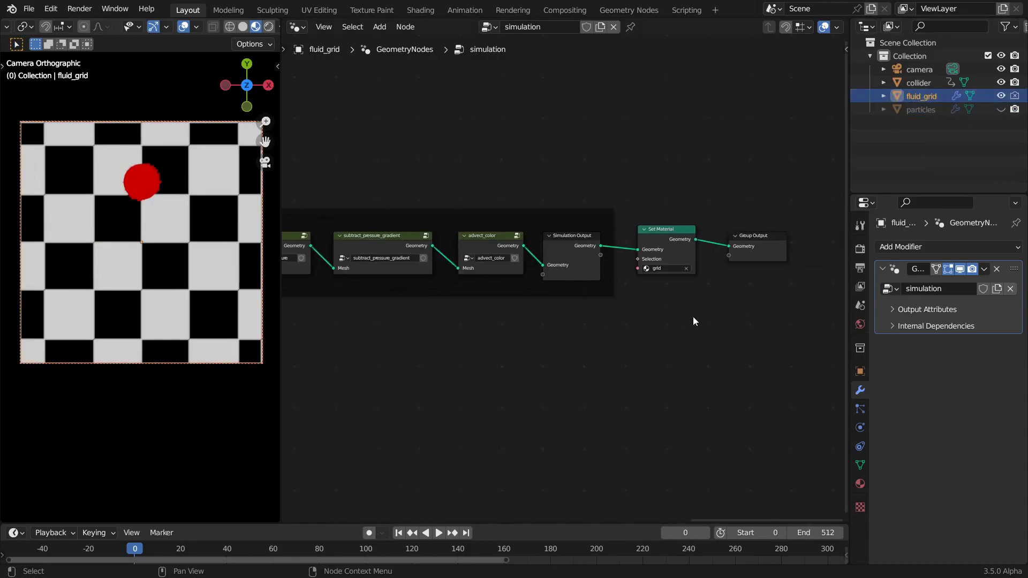
left_click(656, 237)
scroll(629, 198, "down", 2)
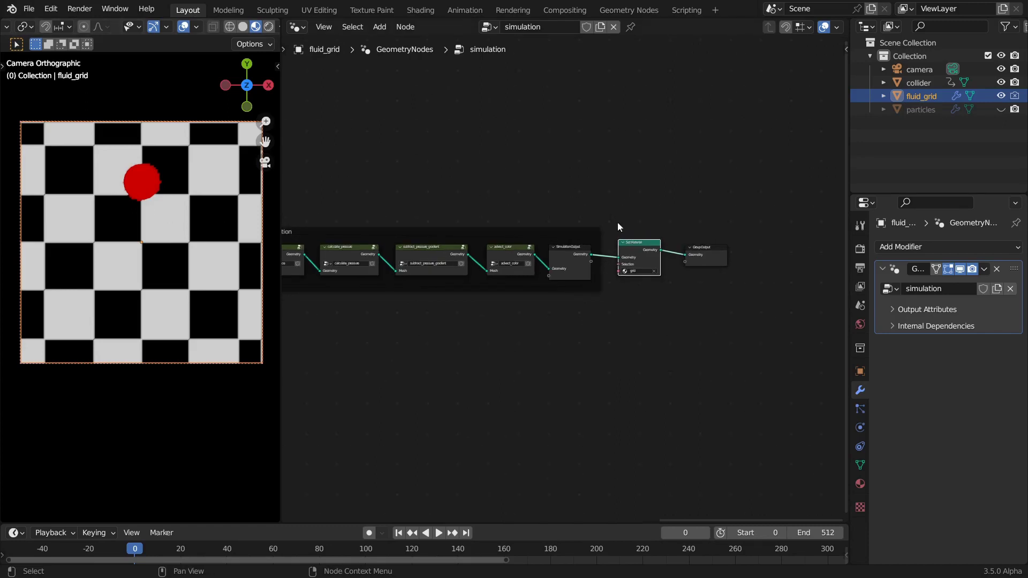
Switch the node area to the Shader Editor and show the grid material's nodes and its material properties
left_click(297, 27)
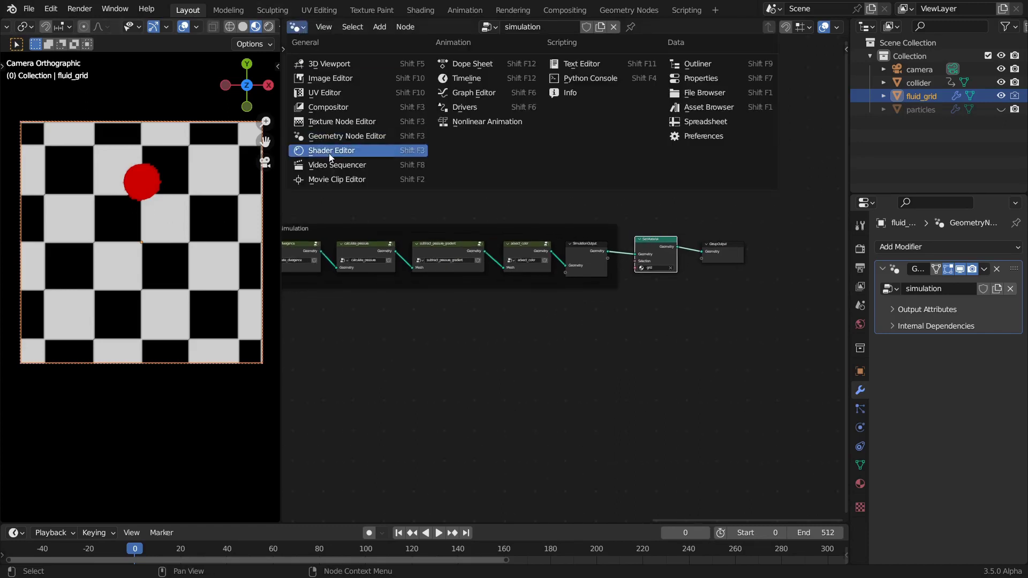
left_click(329, 154)
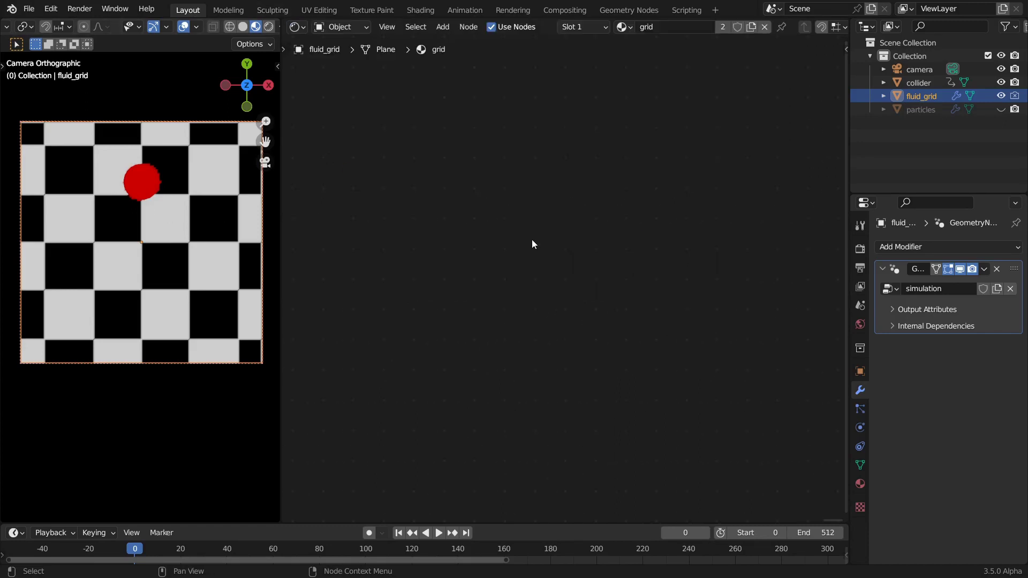
left_click(861, 484)
key("Home")
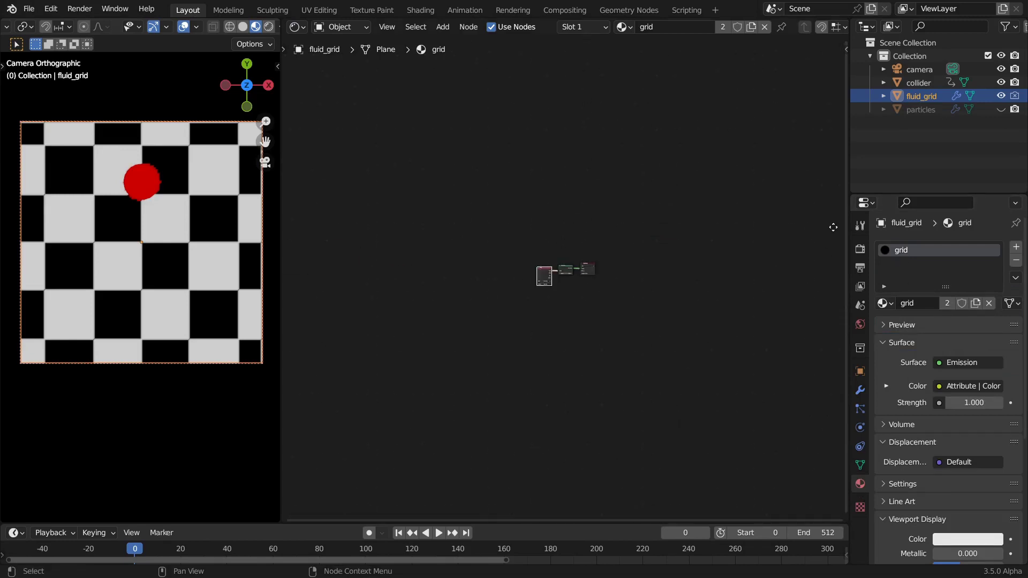
scroll(639, 268, "up", 6)
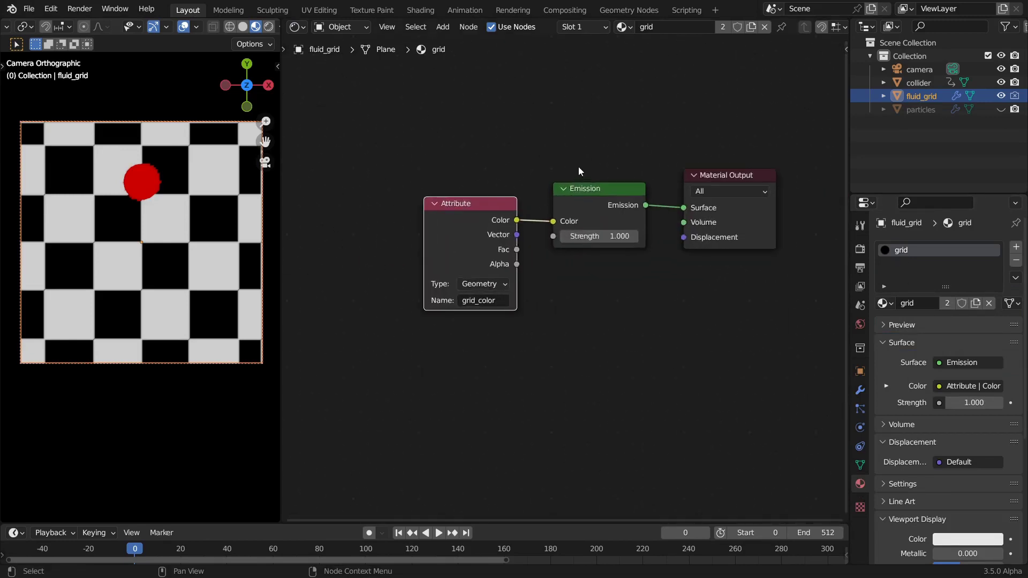
Check the Emission node and move the grid_color Attribute node slightly closer to it
left_click(583, 186)
key("Home")
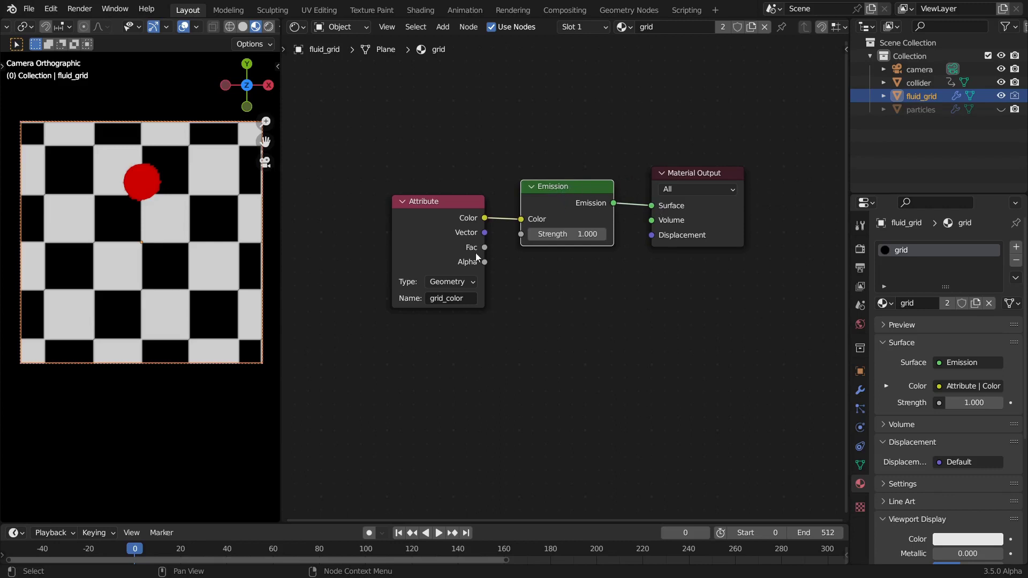
left_click_drag(438, 214, 439, 217)
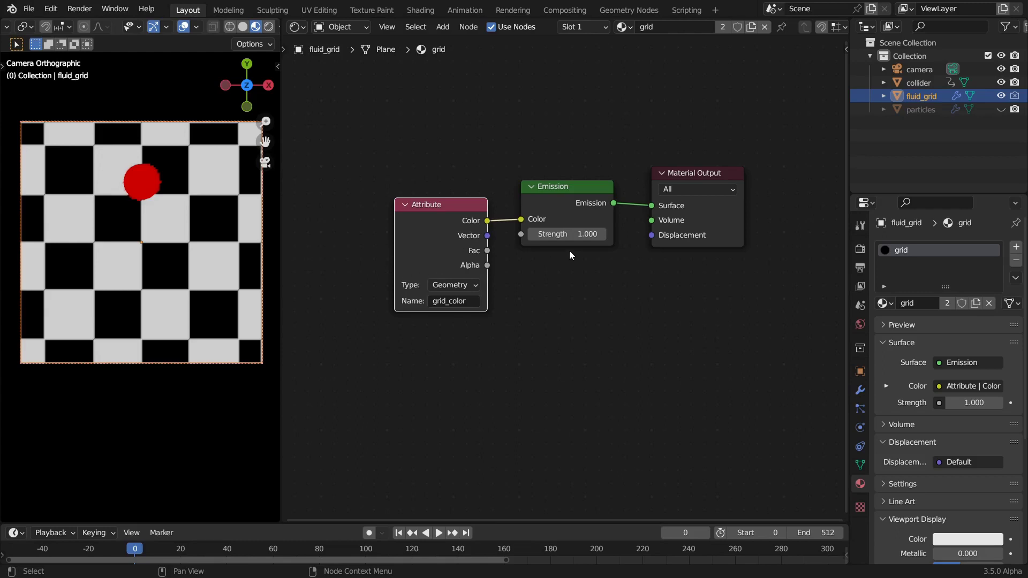
left_click_drag(463, 212, 472, 210)
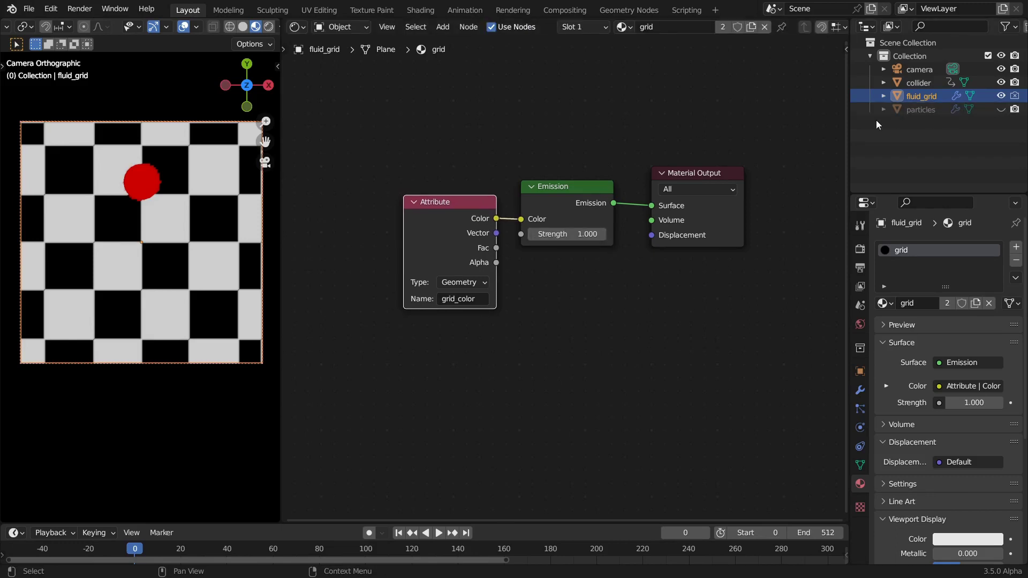
Hide fluid_grid, show the particles object in the viewport, and switch the viewport to Rendered shading
left_click(1000, 95)
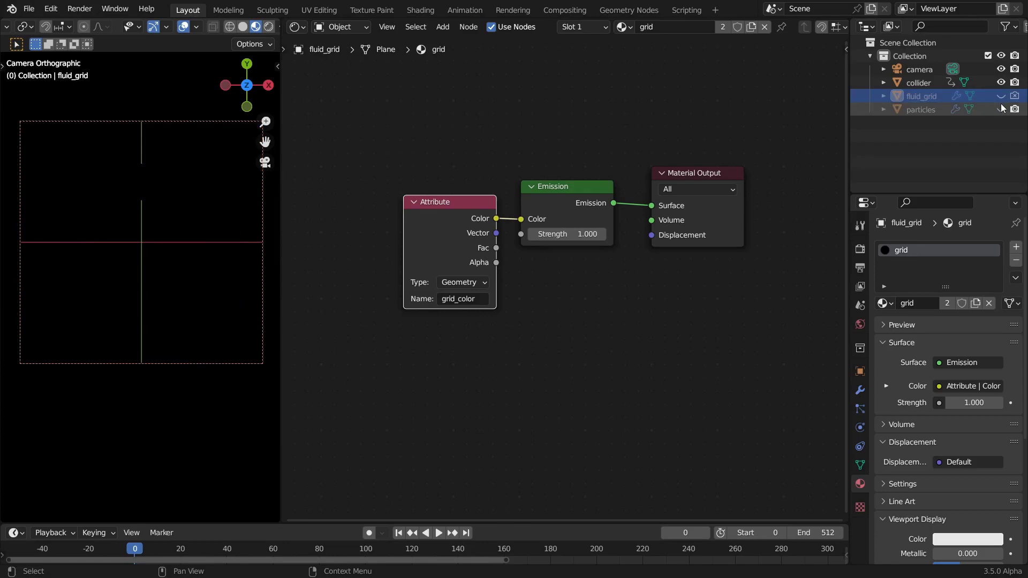
key("z")
left_click(158, 166)
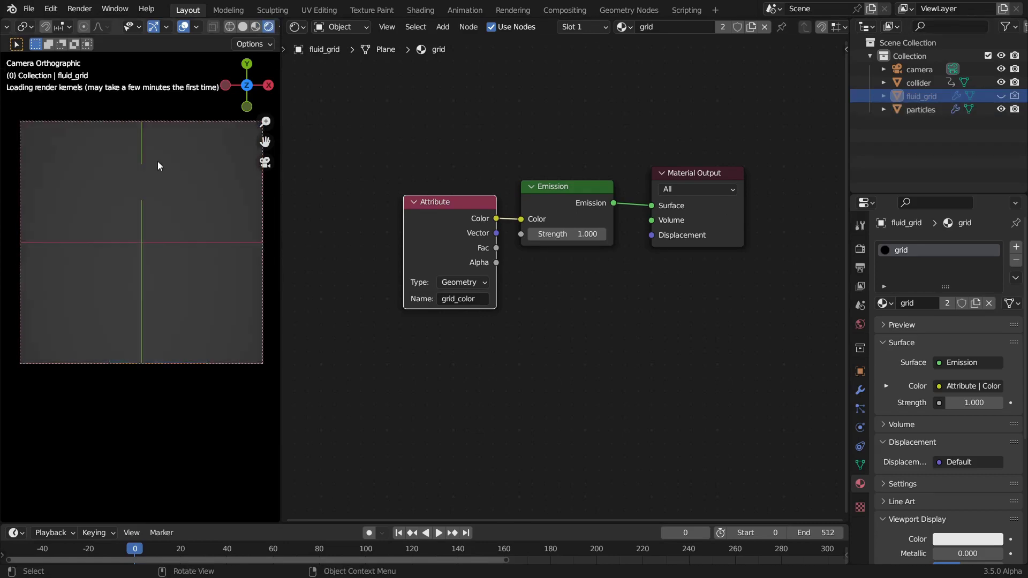
middle_click_drag(167, 181, 162, 214, "shift")
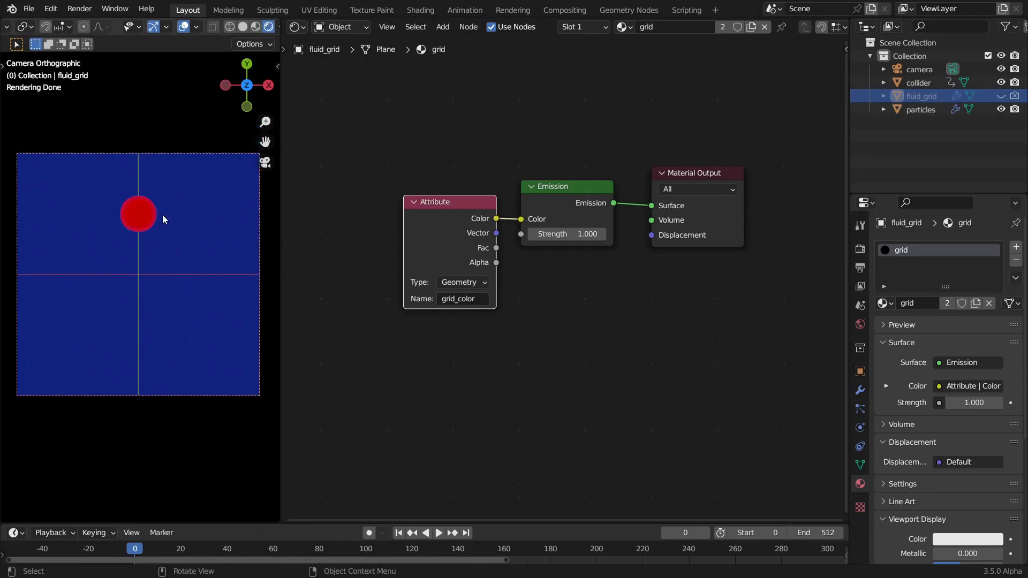
scroll(162, 215, "down", 1)
Preview the particle animation with viewport overlays turned off, return to frame 0, and save the file
key("space")
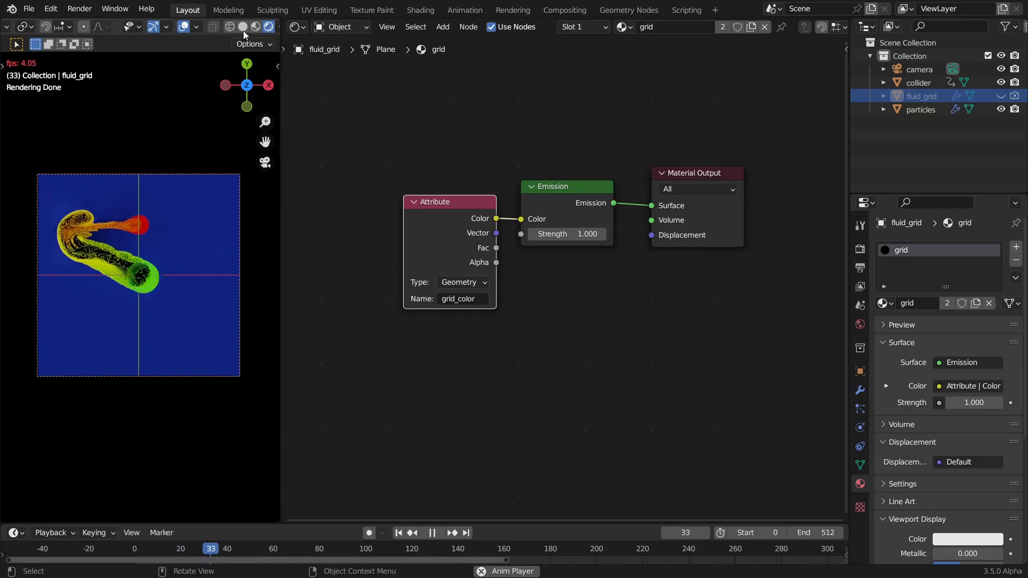
left_click(183, 30)
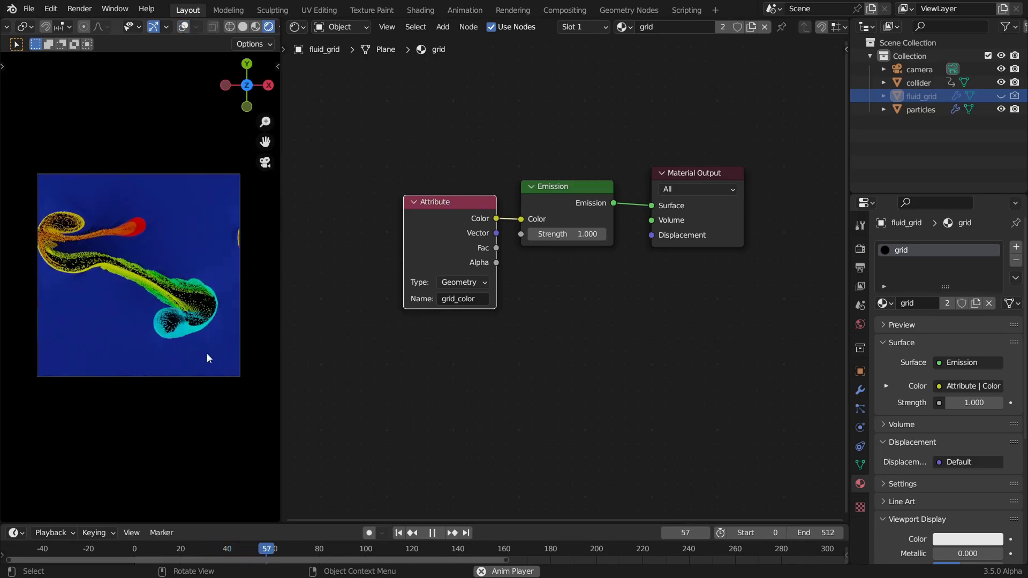
key("space")
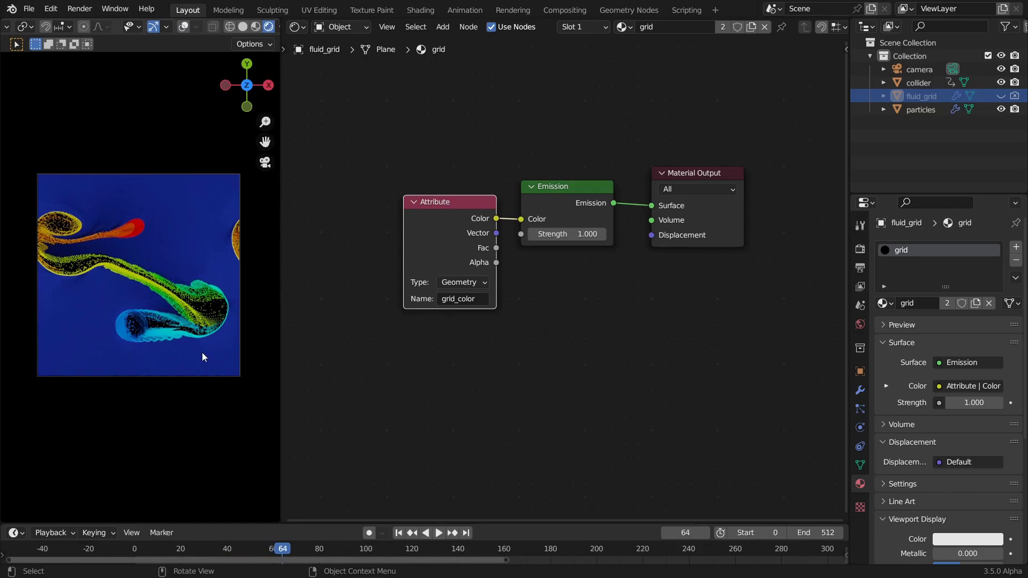
key("shift+Left")
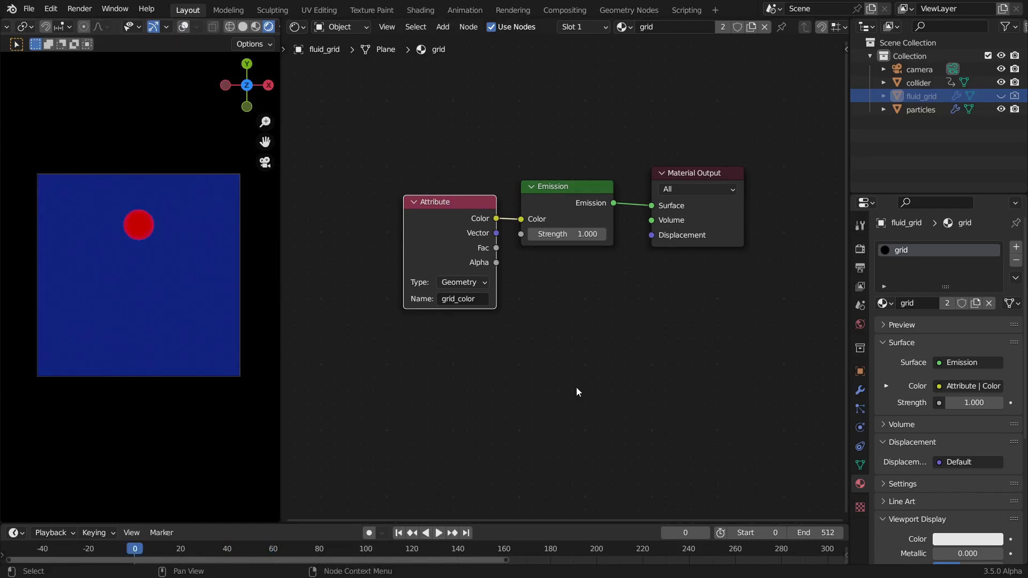
key("ctrl+s")
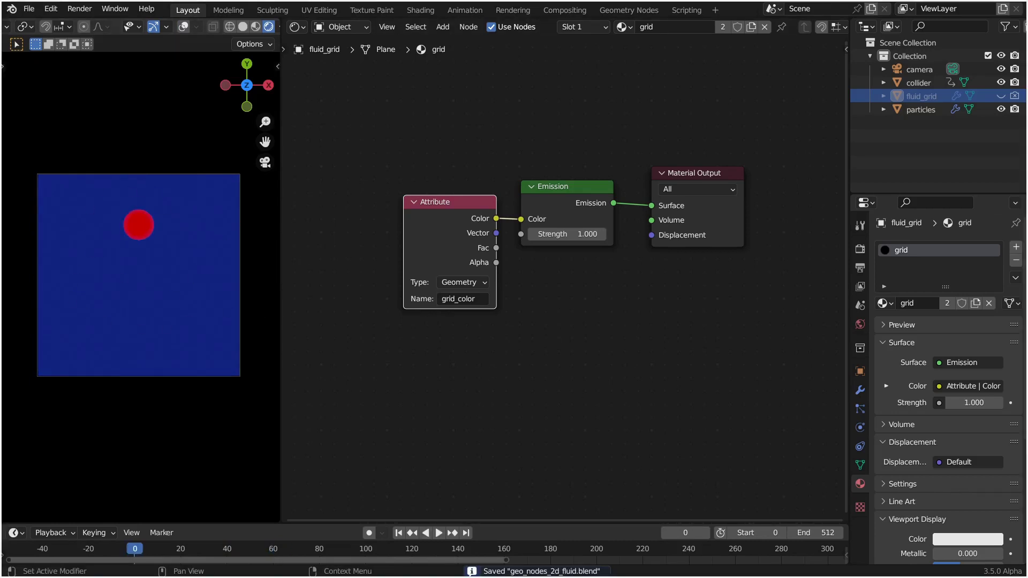
Select the particles object, view its material nodes, and switch the node area to the Geometry Node Editor
left_click(910, 107)
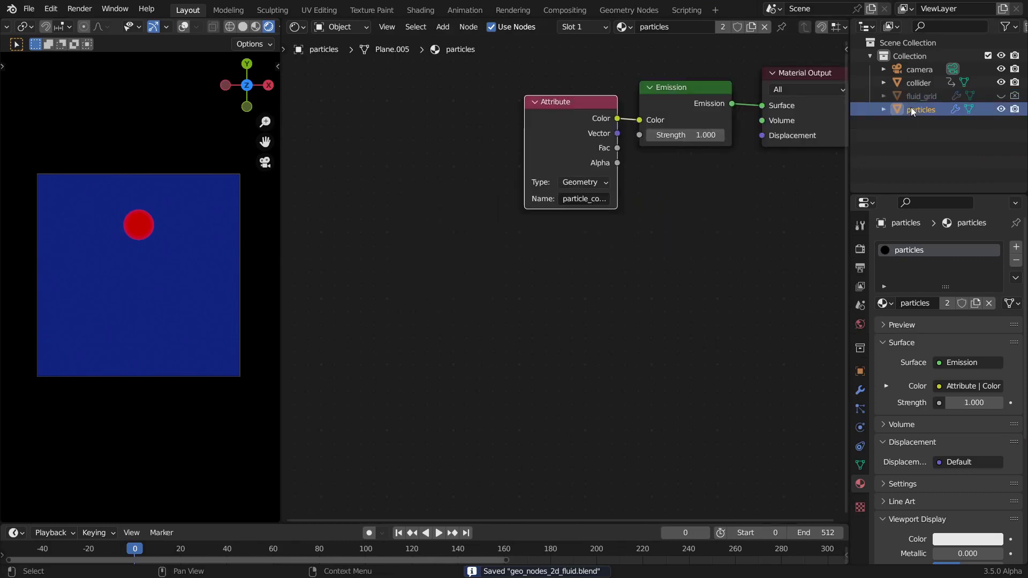
scroll(643, 242, "down", 3)
middle_click_drag(643, 243, 592, 277)
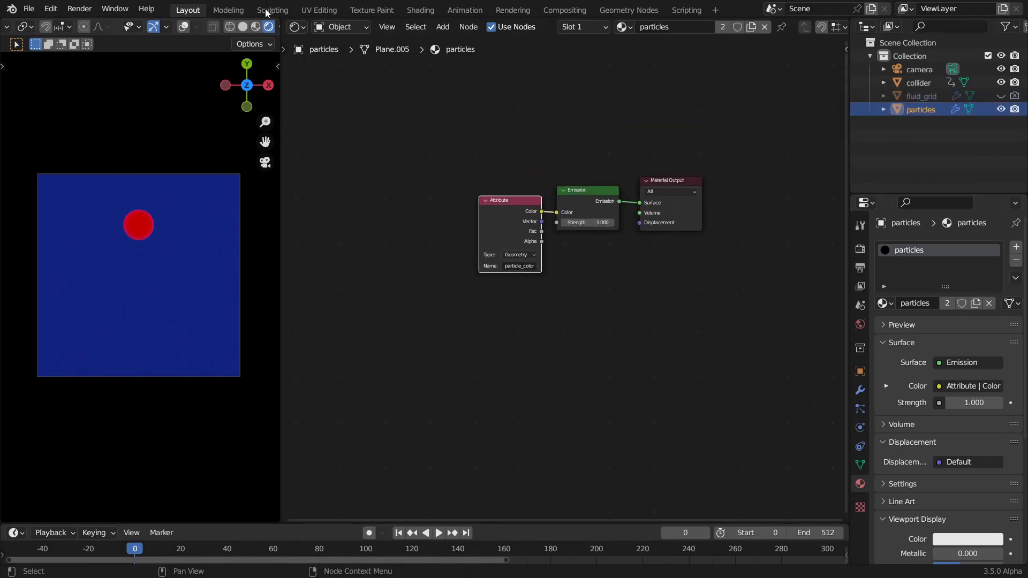
left_click(296, 27)
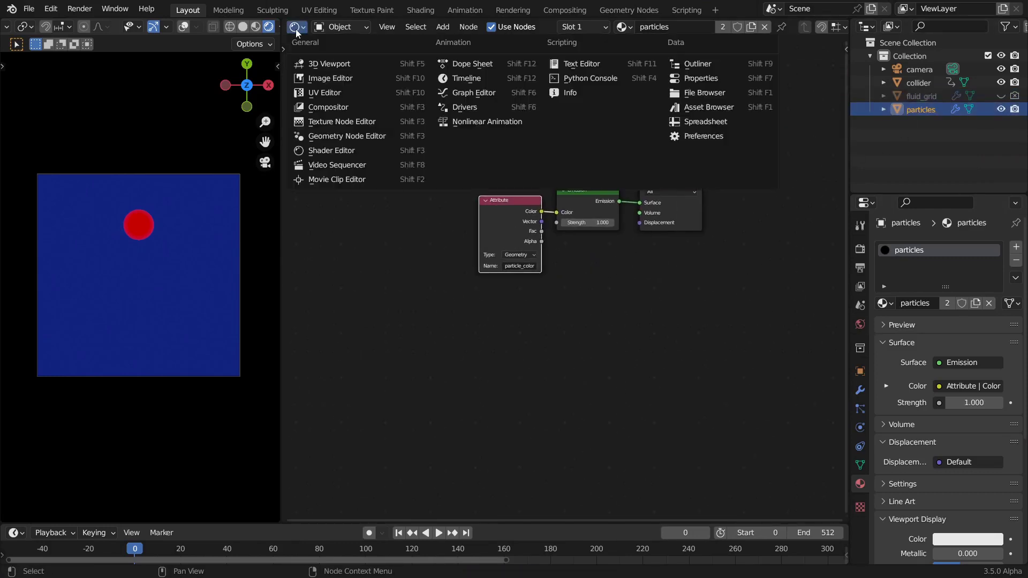
left_click(325, 136)
Survey the particles node tree, compare it with fluid_grid's initialization groups, and reselect particles
scroll(640, 315, "down", 4)
scroll(649, 436, "up", 2)
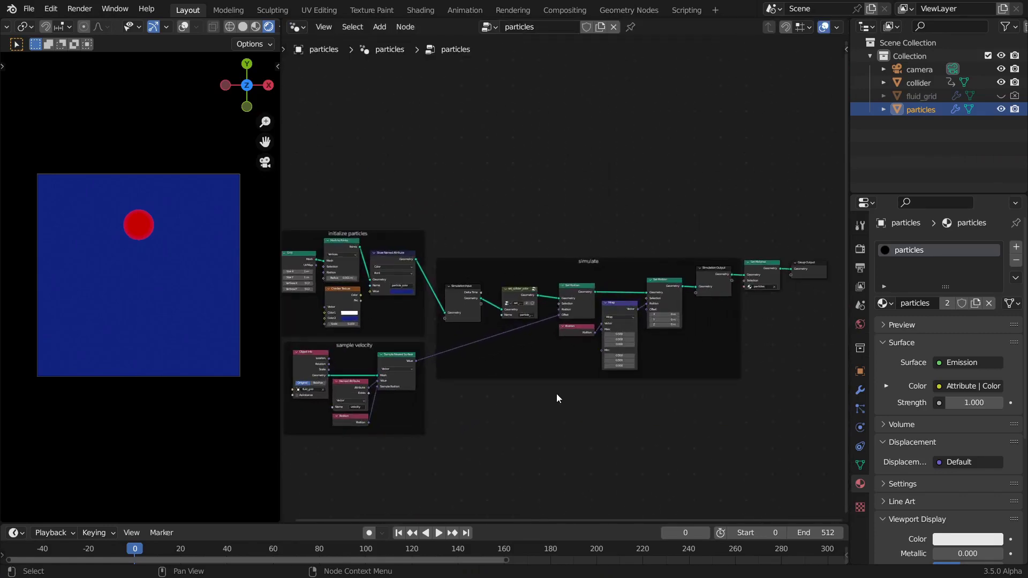
middle_click_drag(557, 397, 559, 296)
middle_click_drag(467, 81, 589, 156)
scroll(589, 155, "up", 3)
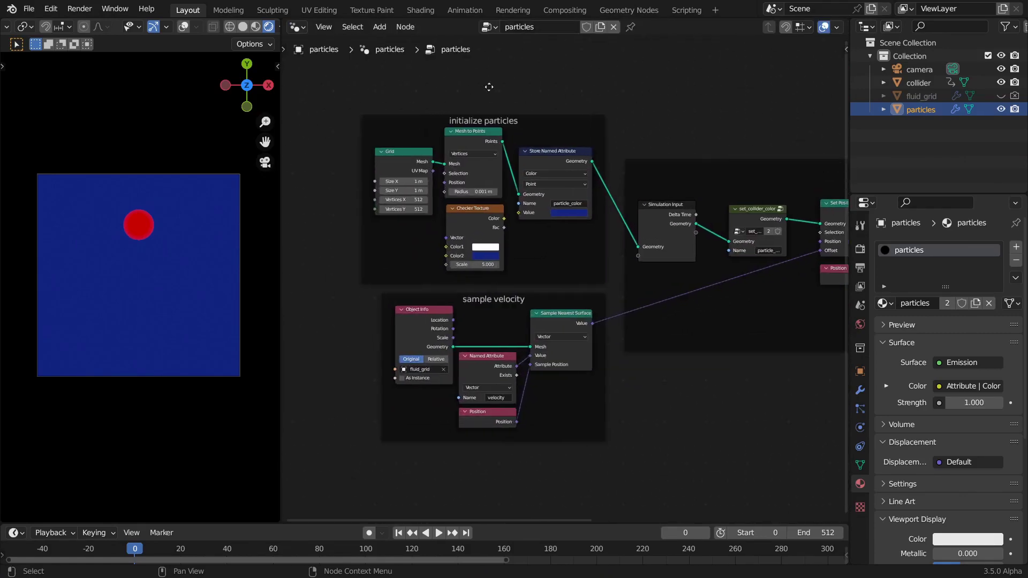
middle_click_drag(433, 71, 484, 101)
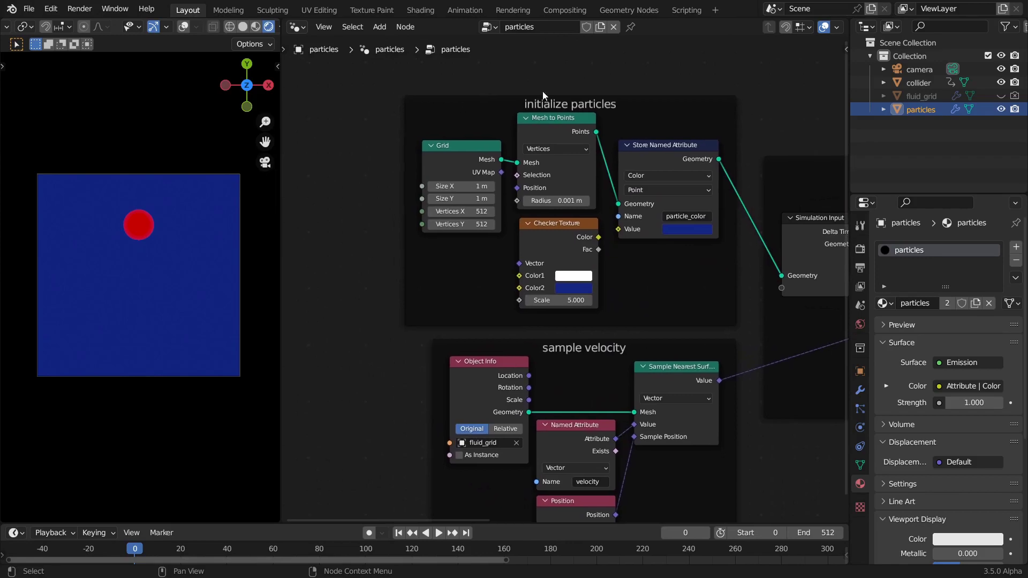
left_click(924, 95)
scroll(569, 227, "down", 1)
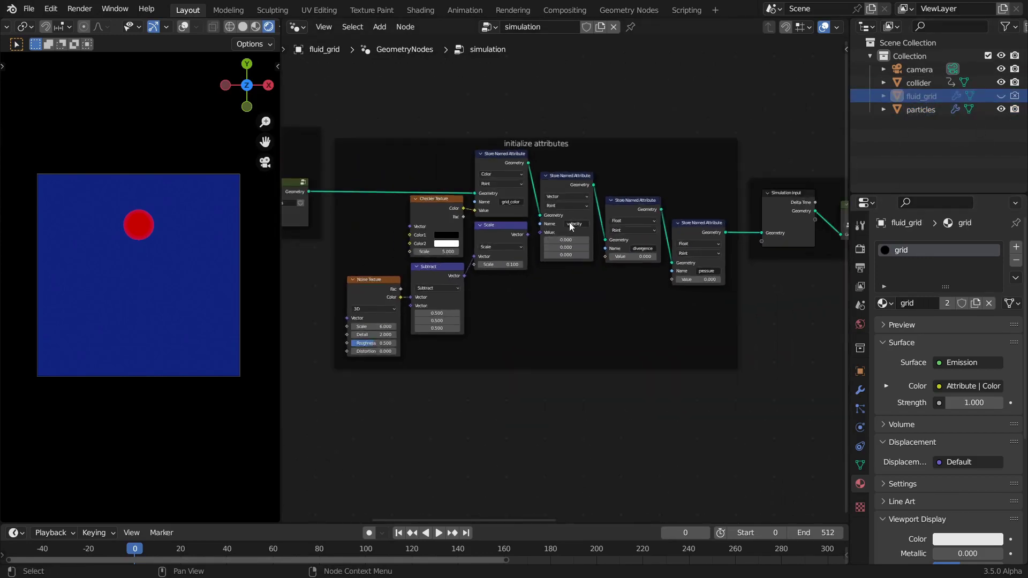
scroll(568, 227, "down", 1)
middle_click_drag(568, 227, 743, 242)
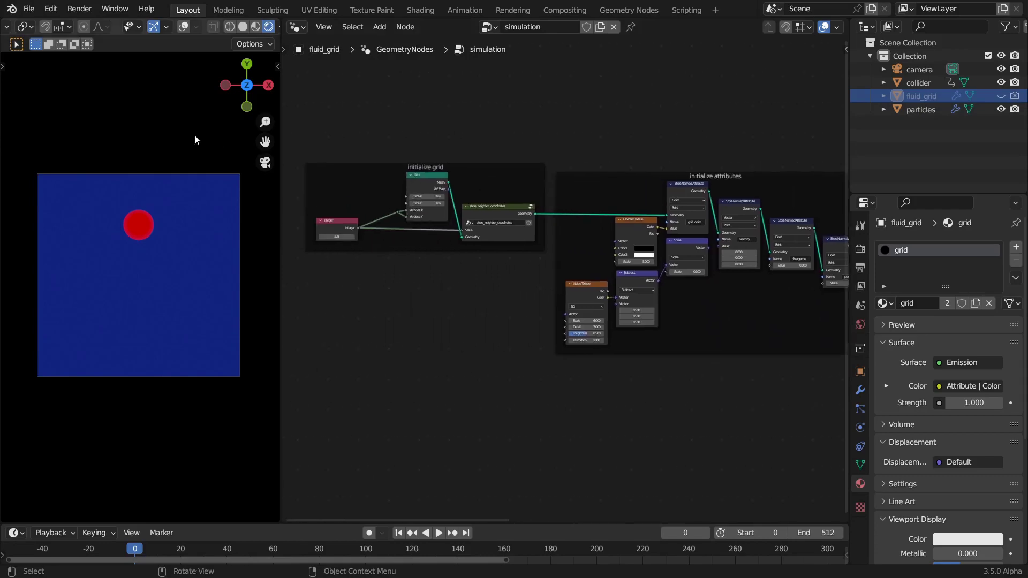
left_click(914, 110)
key("Home")
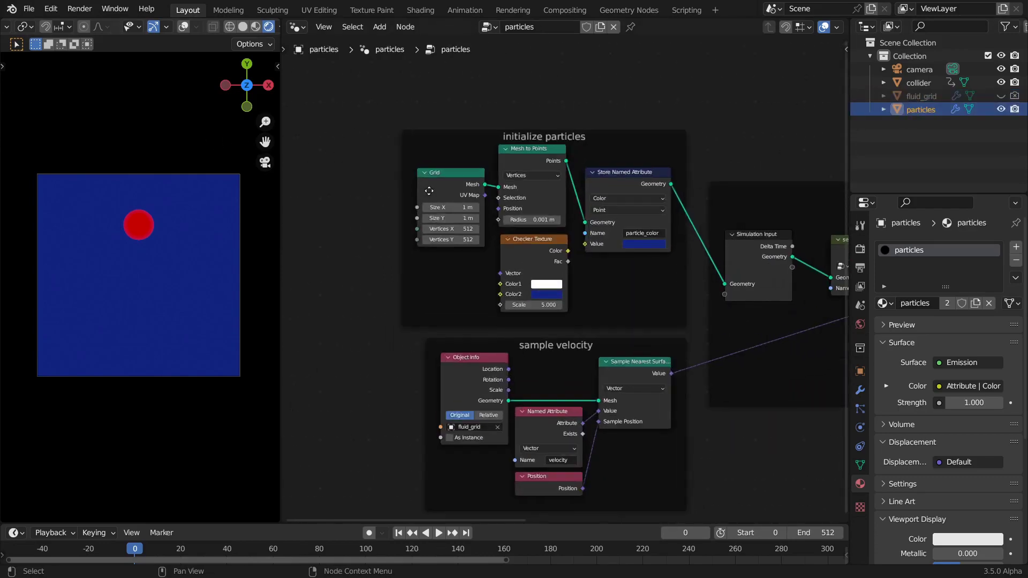
Inspect the Grid, Mesh to Points and Store Named Attribute nodes in the initialize particles group
scroll(428, 187, "up", 2)
left_click(409, 142)
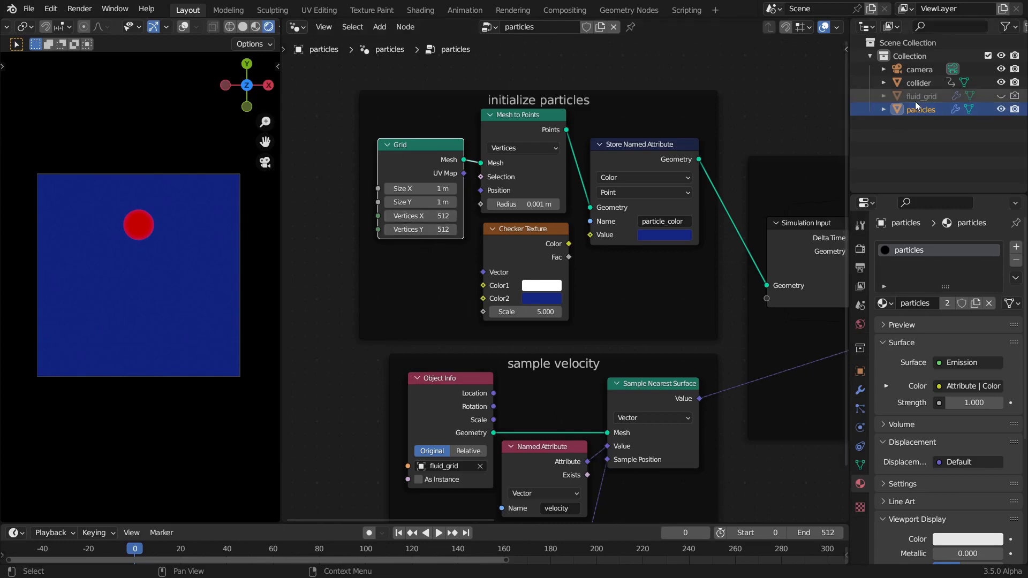
left_click(515, 123)
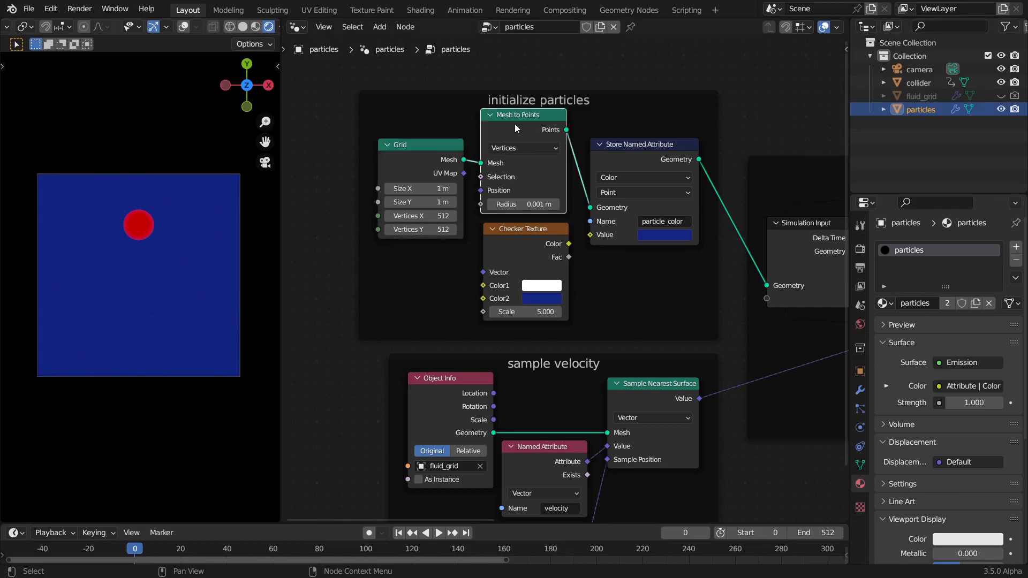
middle_click_drag(623, 255, 500, 213)
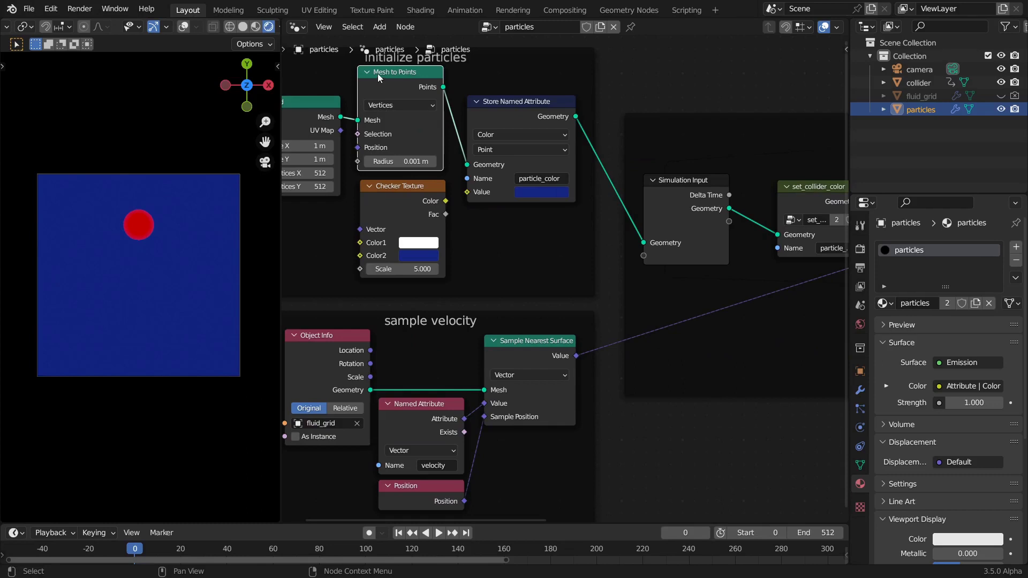
left_click(535, 104)
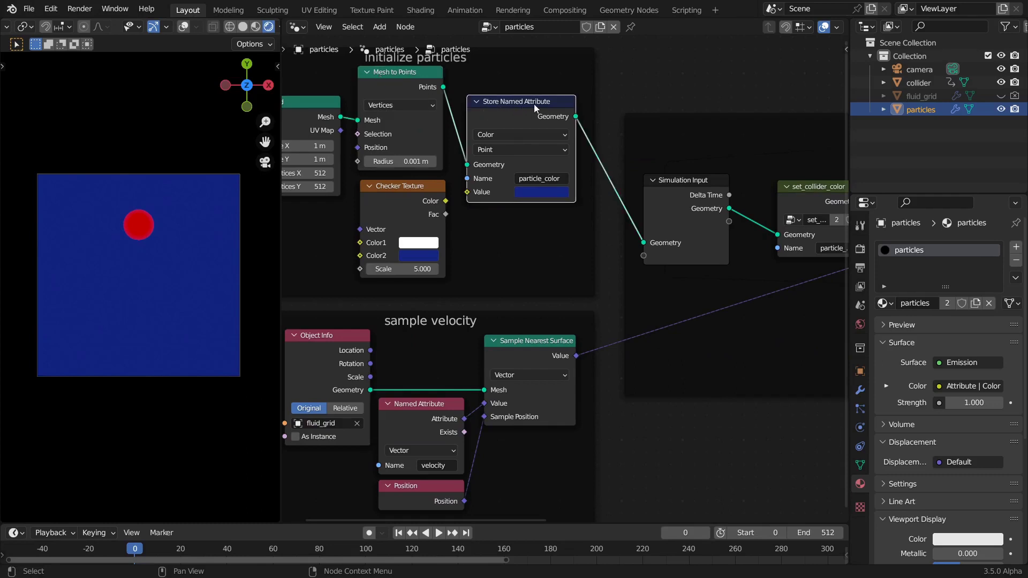
middle_click_drag(484, 95, 535, 71)
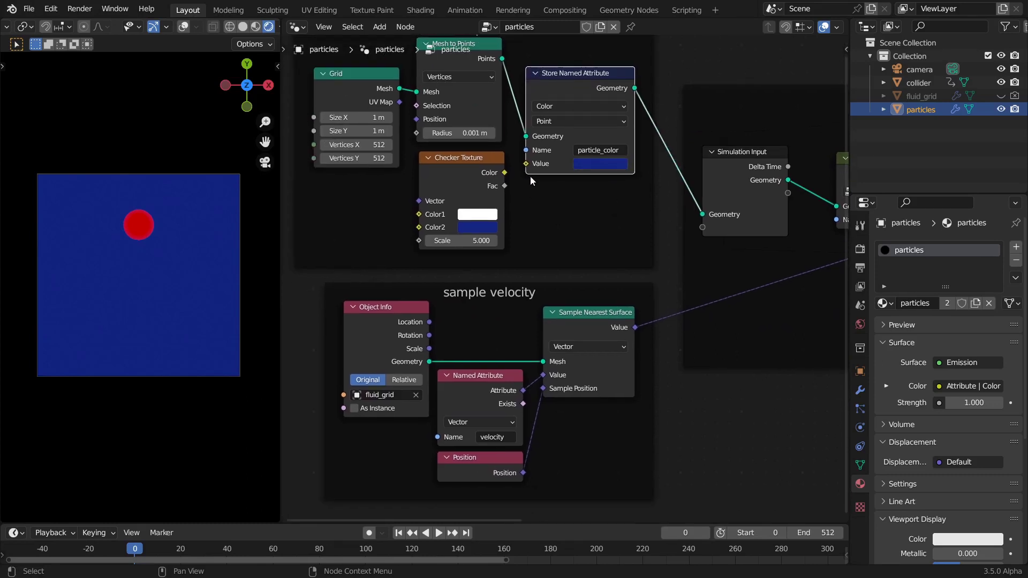
Link the Checker Texture's Color to the particle_color attribute's Value, preview the animation, and return to frame 0
scroll(530, 175, "up", 1)
left_click_drag(494, 155, 519, 143)
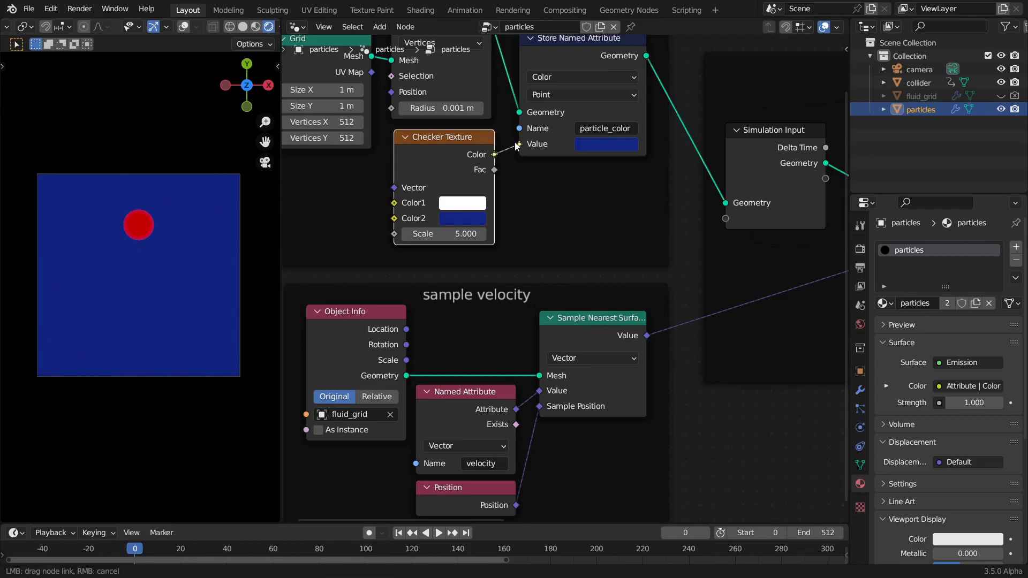
key("space")
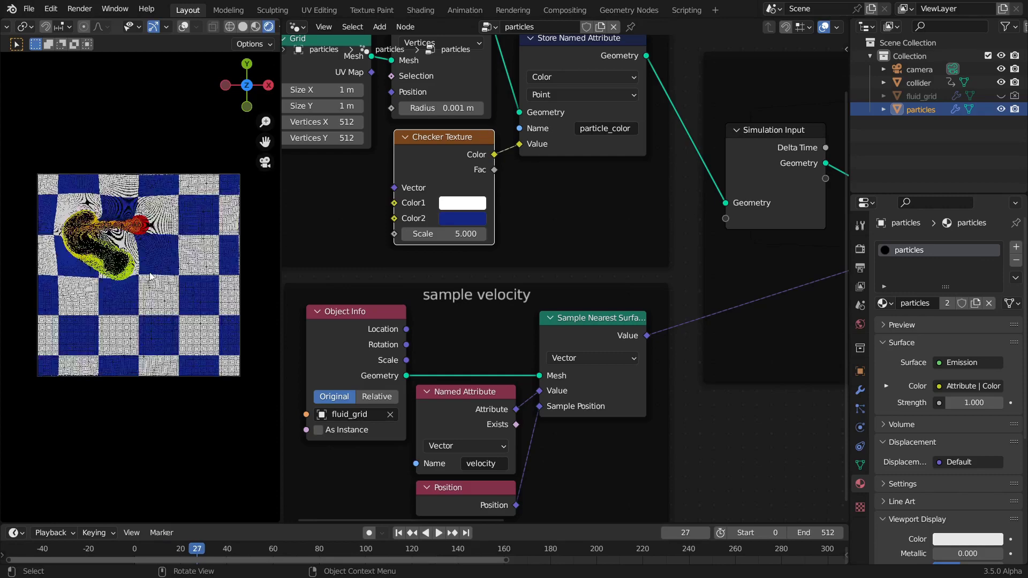
key("Escape")
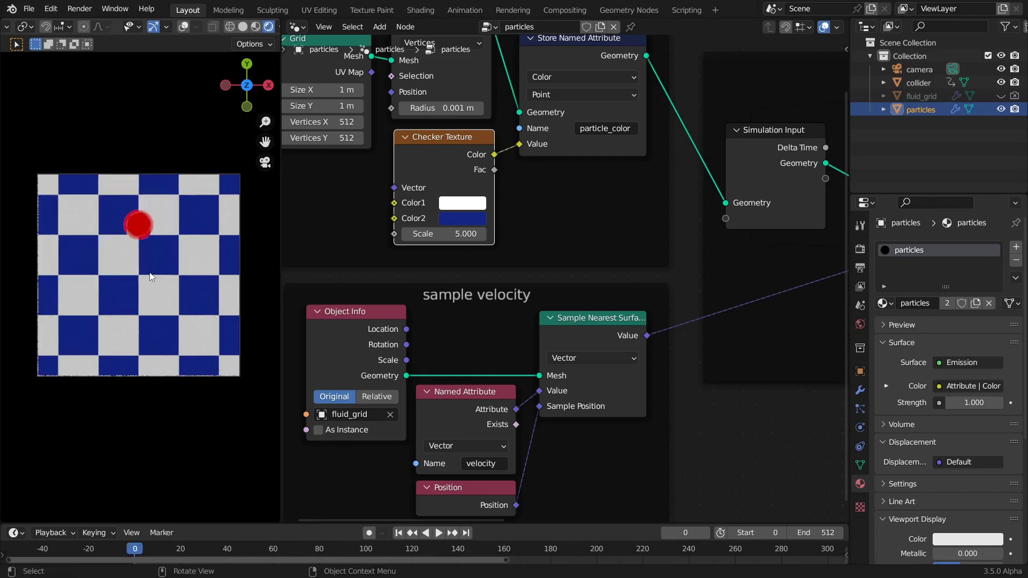
Disconnect the Checker Texture from the particle_color attribute's Value and save the file
left_click(527, 146)
left_click_drag(520, 144, 511, 178)
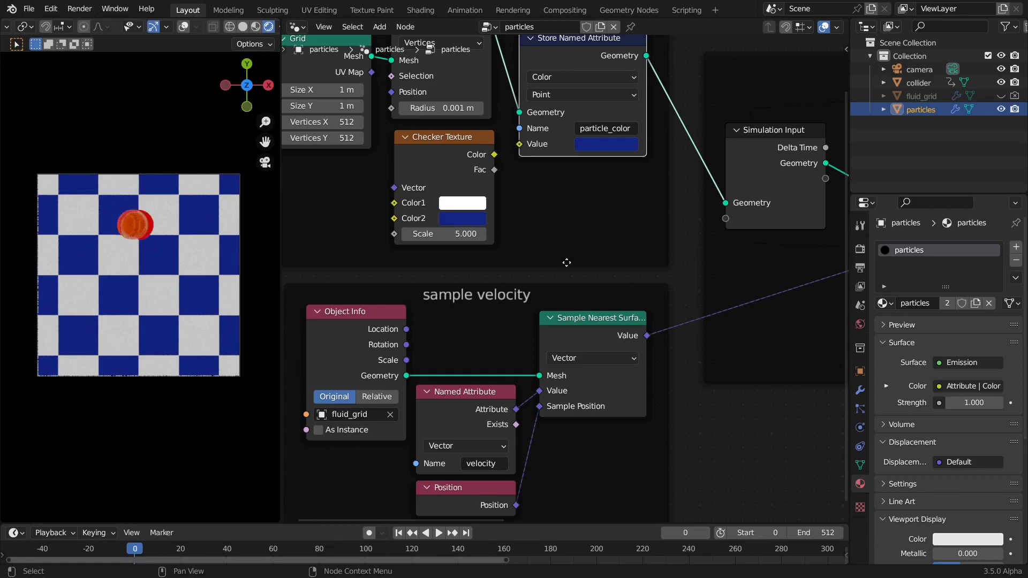
key("ctrl+s")
Look over the particles tree through its simulate group, briefly switching to fluid_grid and back to particles
scroll(566, 263, "down", 3)
scroll(593, 195, "up", 4)
scroll(463, 262, "down", 2)
middle_click_drag(448, 238, 525, 228)
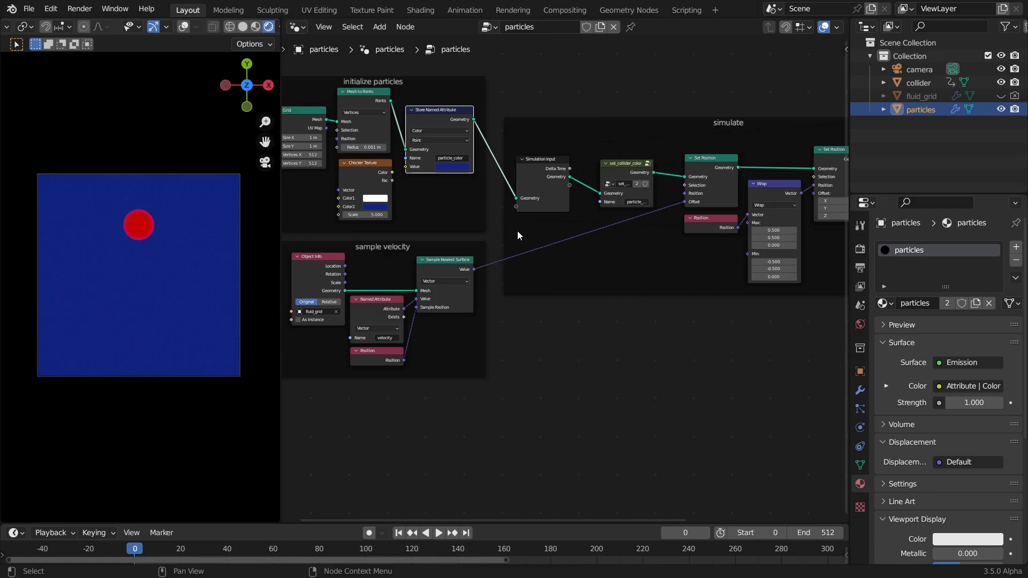
middle_click_drag(540, 239, 595, 199)
scroll(569, 223, "down", 3)
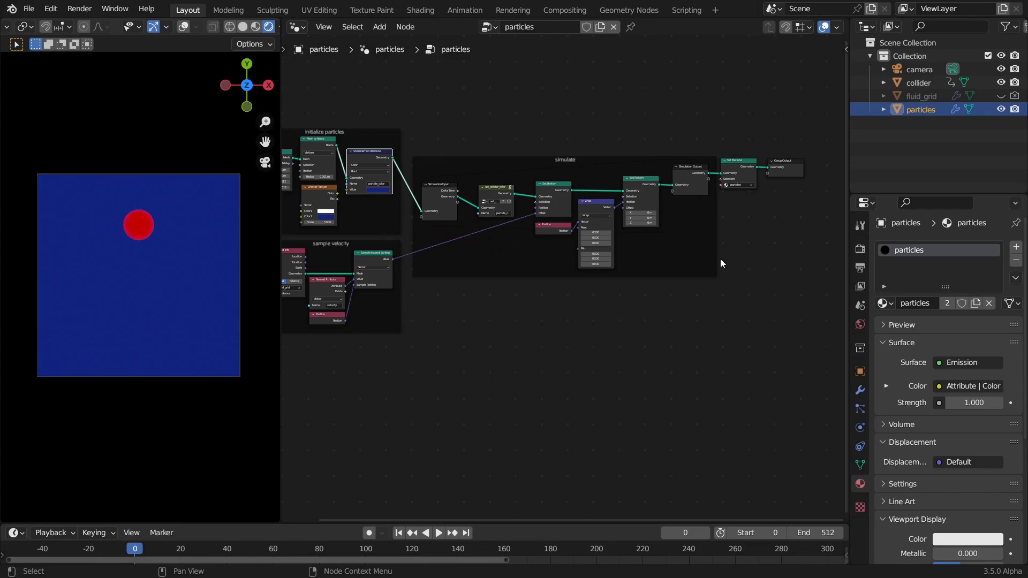
left_click(924, 100)
left_click(924, 109)
Inspect the simulate group's Wrap node that wraps particle positions, briefly switching to fluid_grid and back to particles
scroll(592, 235, "up", 2)
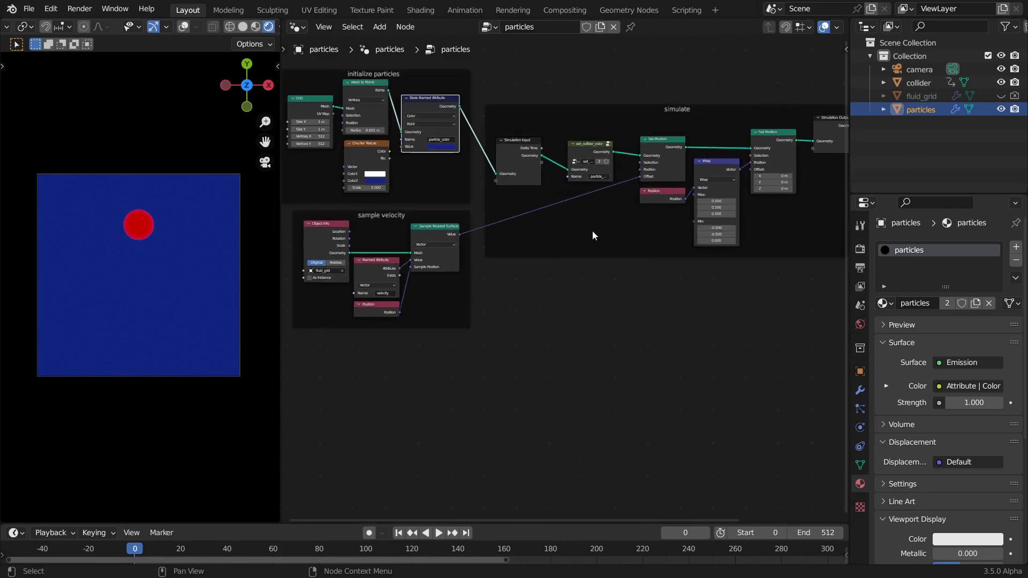
middle_click_drag(510, 272, 631, 274)
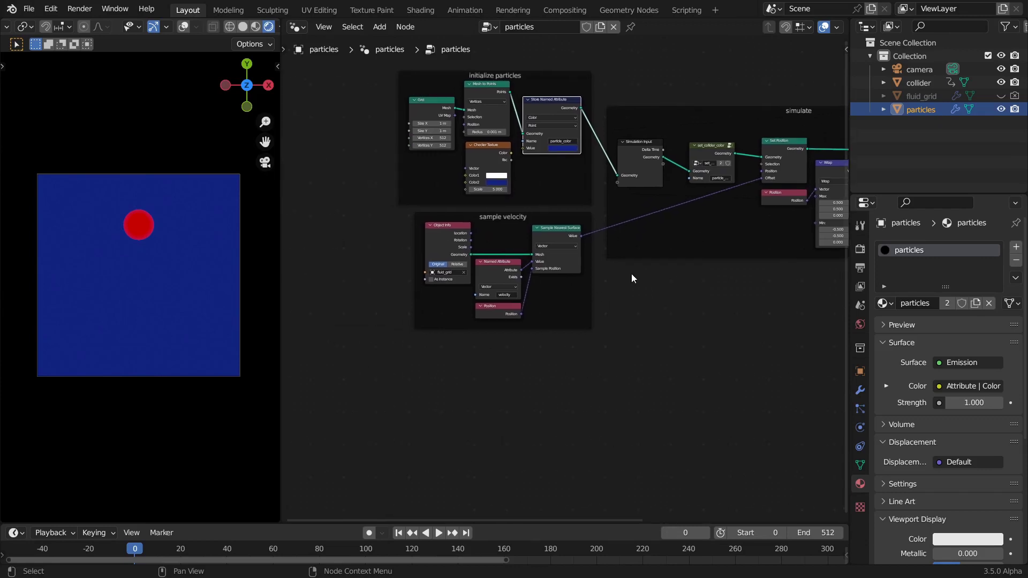
middle_click_drag(702, 274, 538, 302)
scroll(559, 287, "up", 2)
left_click(685, 182)
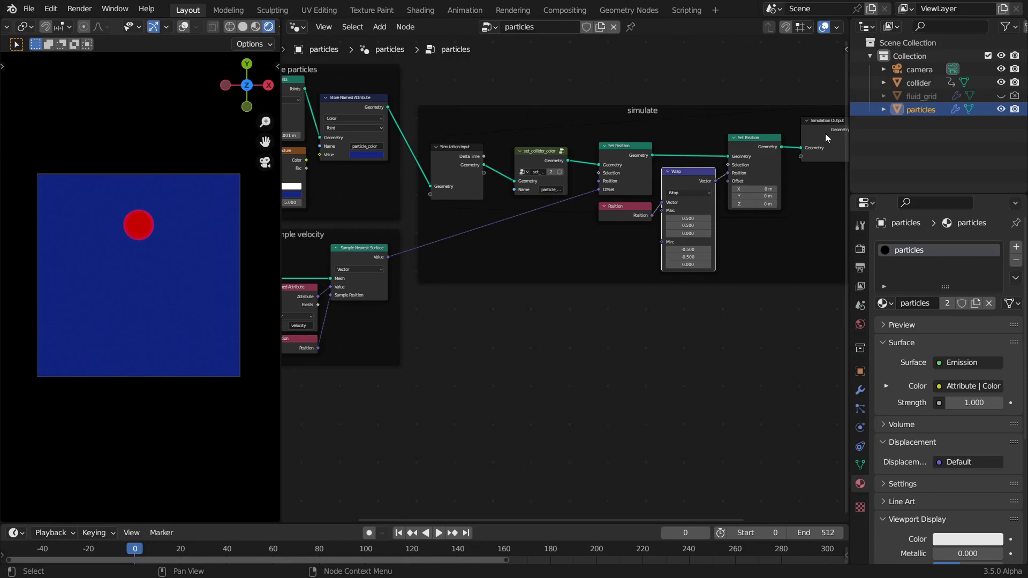
left_click(932, 93)
left_click(916, 109)
Examine the sample velocity group and select its Object Info node that references fluid_grid
scroll(565, 271, "down", 1)
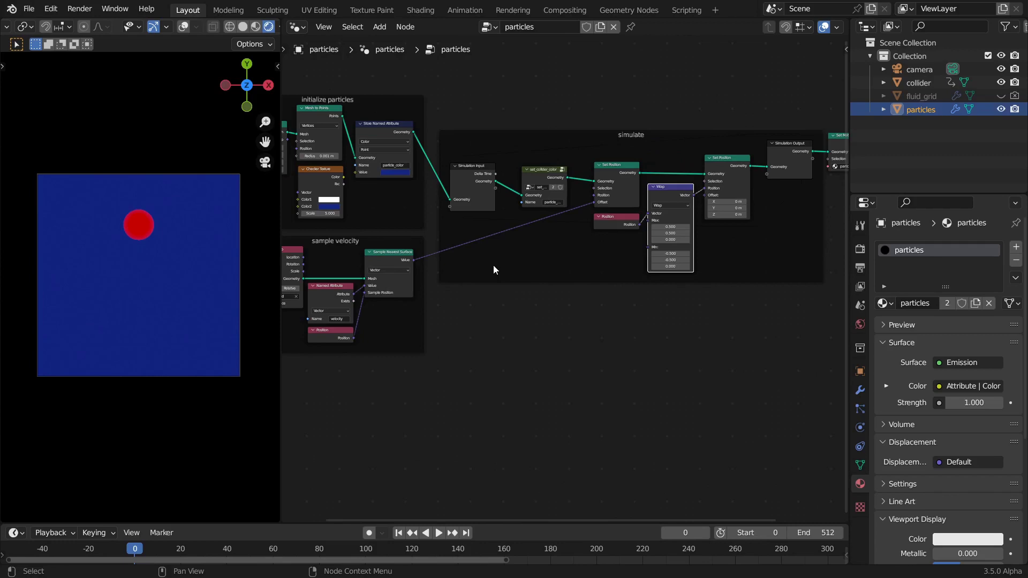
middle_click_drag(493, 265, 652, 217)
scroll(577, 240, "up", 2)
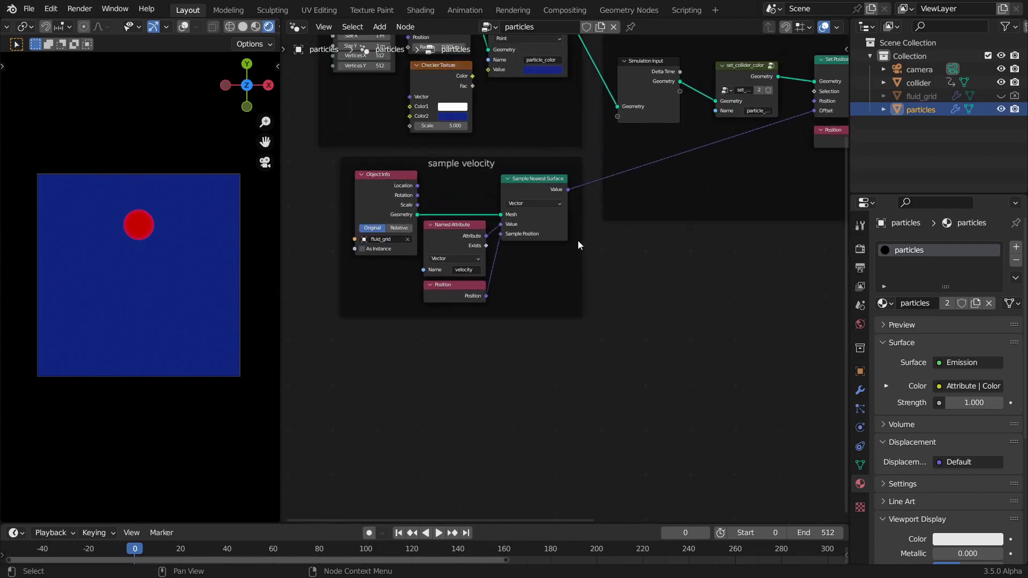
middle_click_drag(603, 239, 646, 256)
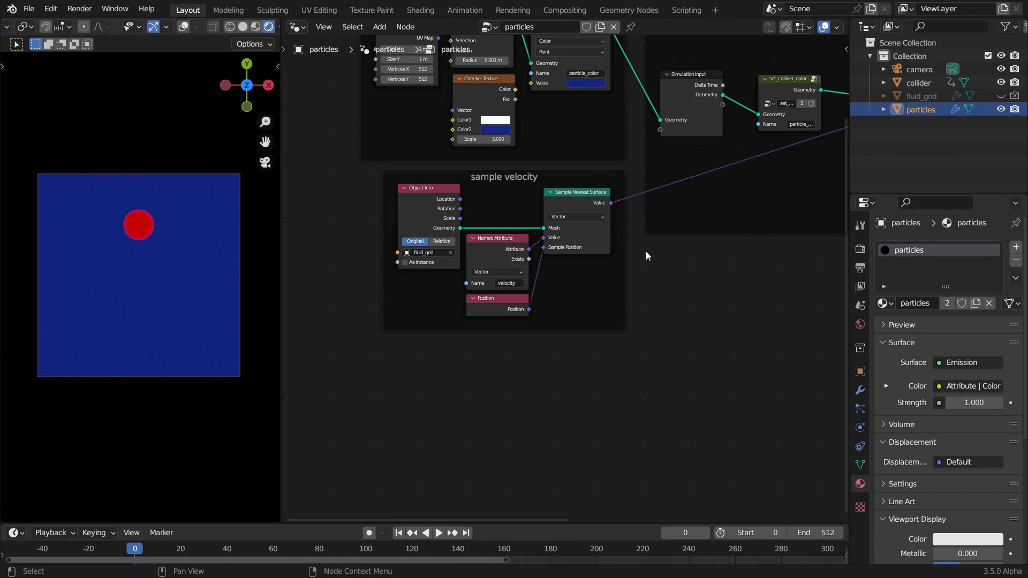
scroll(645, 255, "up", 1)
left_click(377, 178)
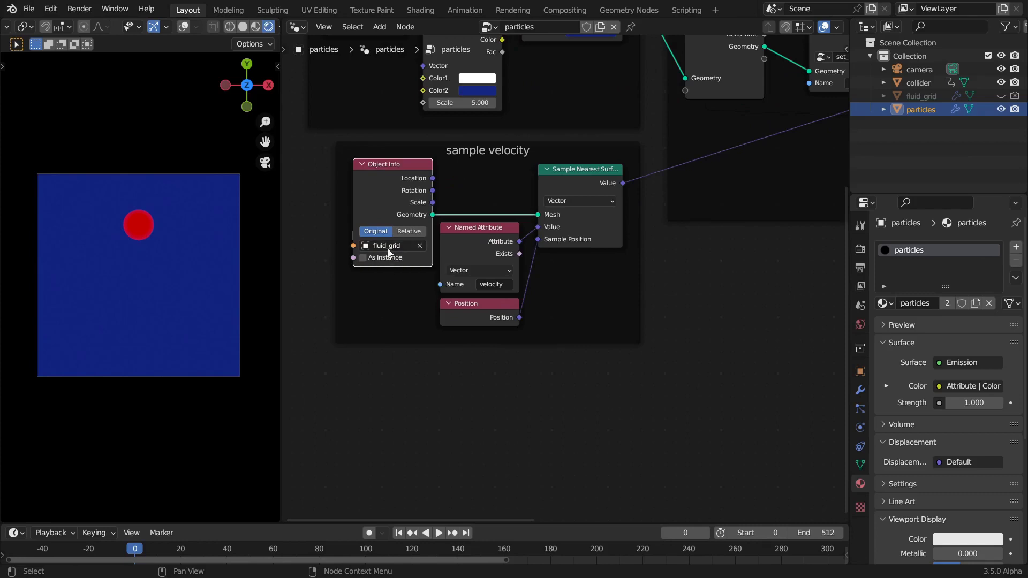
Examine the sample velocity group's Sample Nearest Surface, Position and velocity Named Attribute nodes
middle_click_drag(721, 269, 677, 262)
left_click(524, 168)
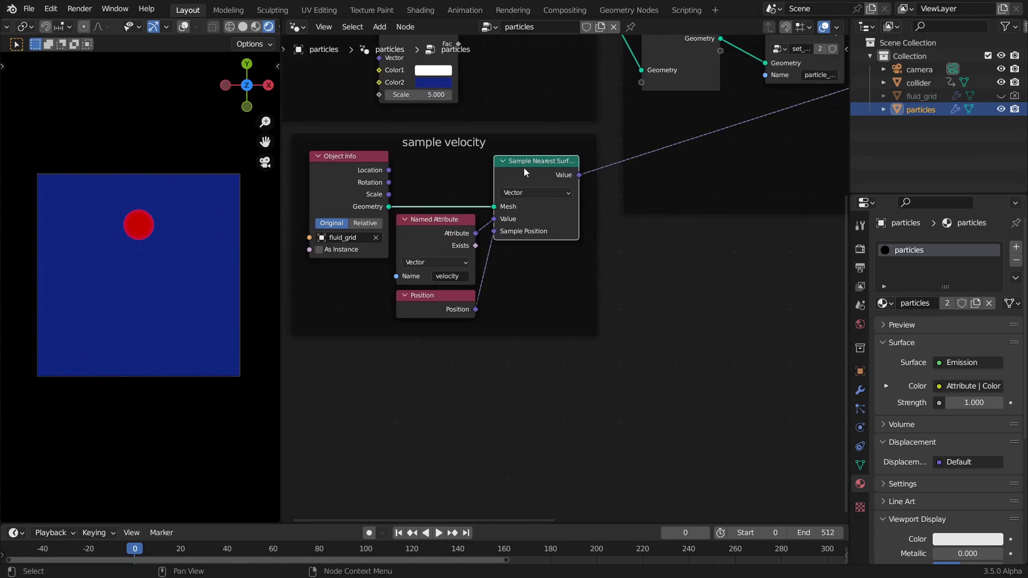
left_click(430, 307)
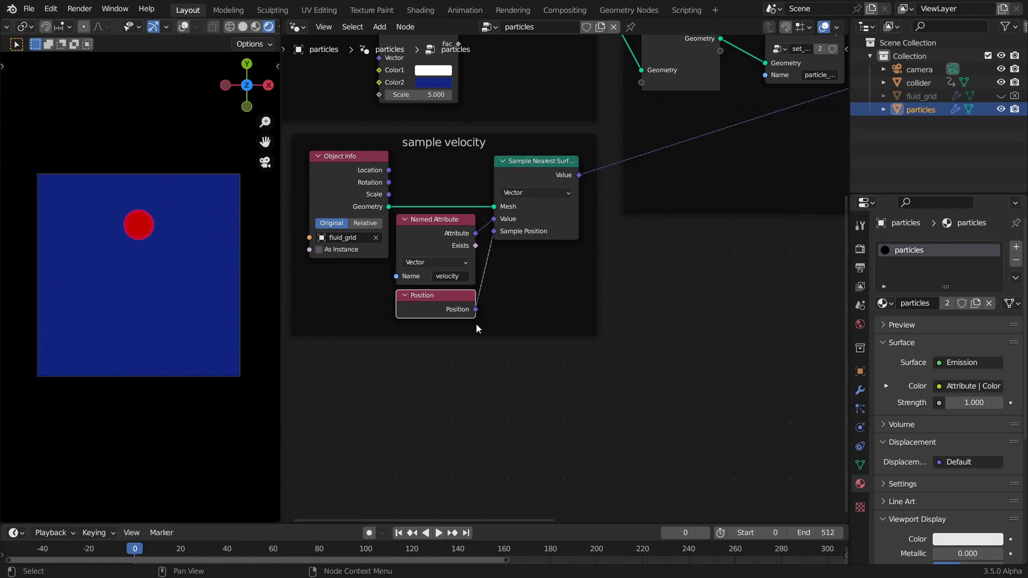
scroll(509, 321, "down", 2)
middle_click_drag(519, 362, 575, 337)
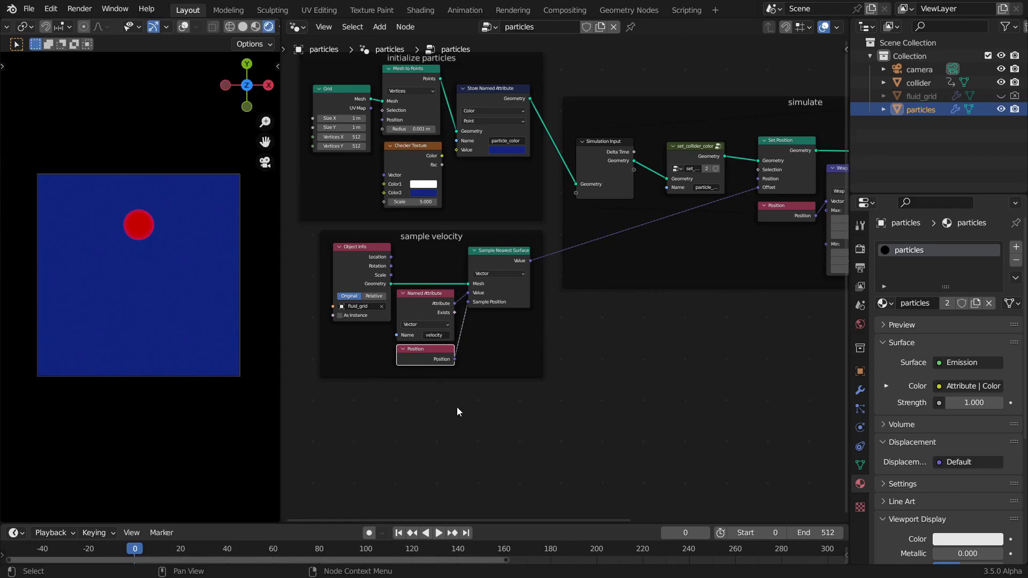
scroll(394, 332, "up", 1)
left_click(398, 308)
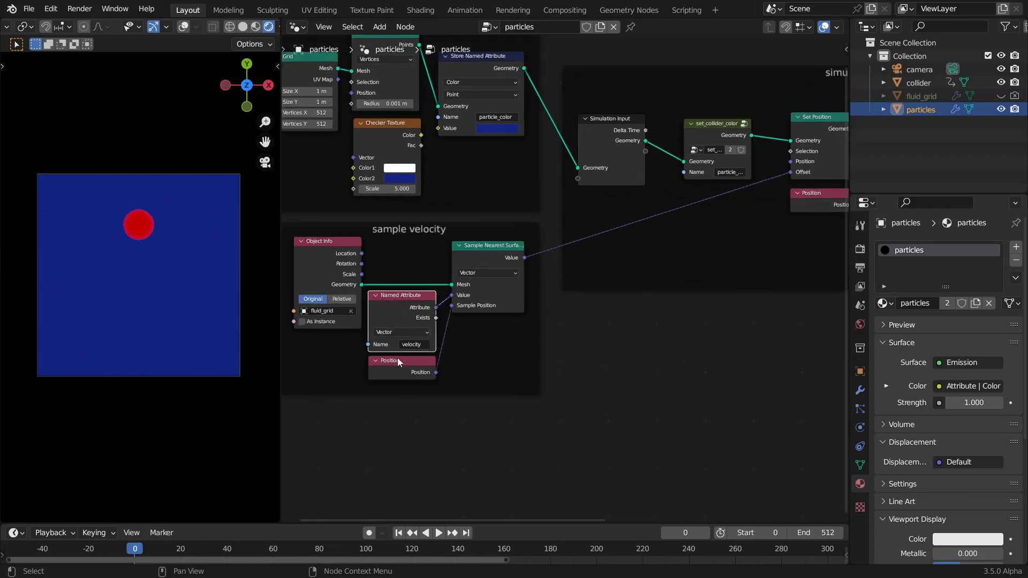
Inspect the first Set Position node in the simulate group and trace the sampled velocity feeding its Offset
scroll(766, 322, "down", 3)
middle_click_drag(766, 321, 568, 339)
scroll(592, 282, "up", 4)
middle_click_drag(596, 283, 527, 300)
left_click(562, 156)
middle_click_drag(562, 156, 590, 131)
scroll(581, 136, "down", 4)
middle_click_drag(386, 122, 434, 127)
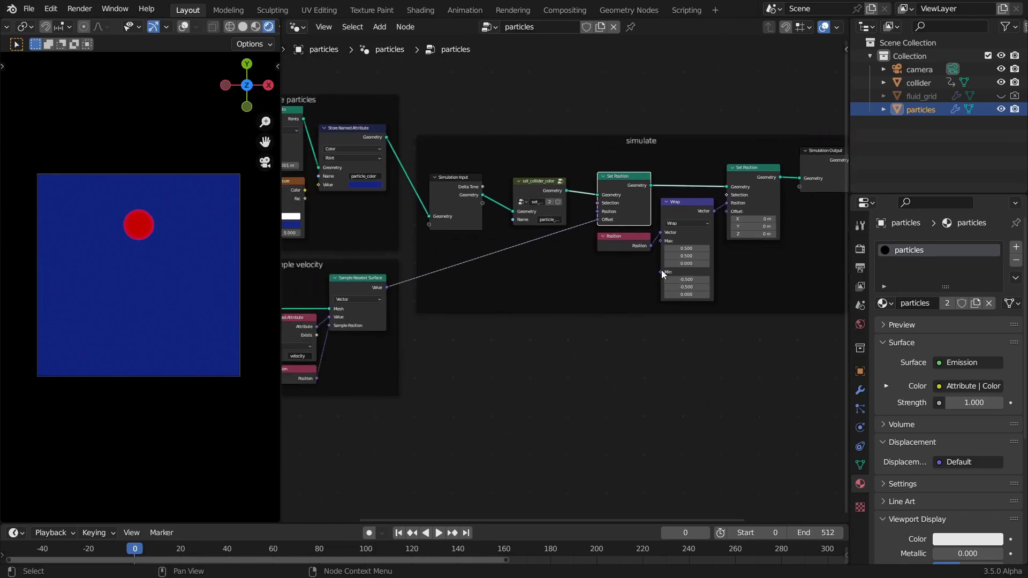
scroll(564, 263, "up", 1)
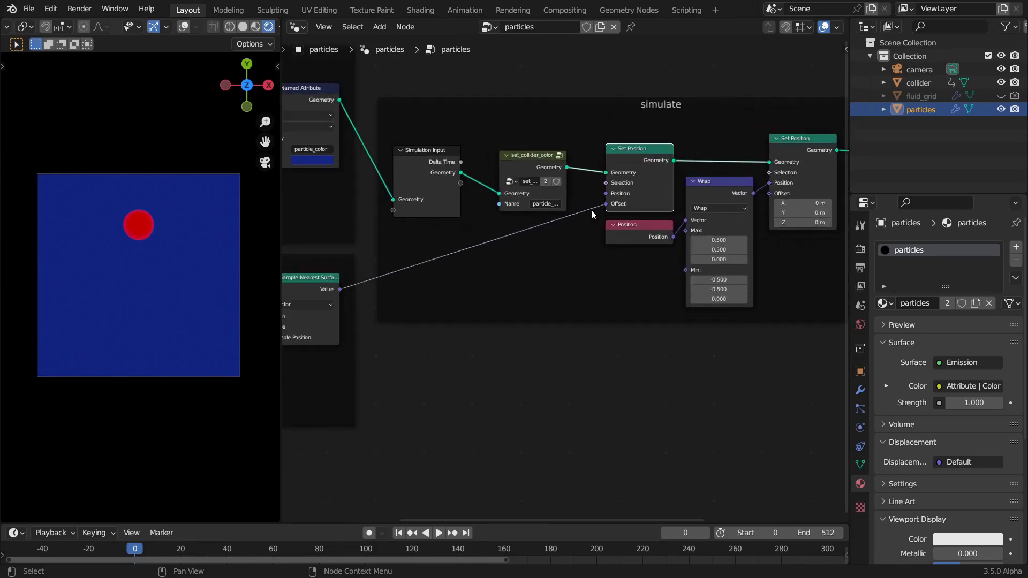
middle_click_drag(523, 270, 544, 300)
middle_click_drag(786, 273, 727, 279)
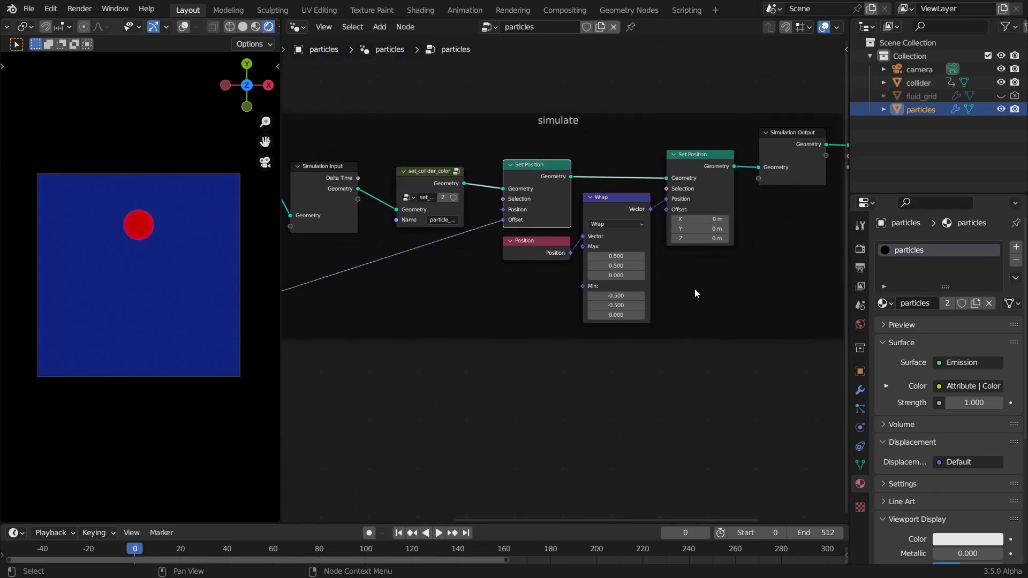
Examine how the simulate group's Position, Wrap and second Set Position nodes keep particles within the domain bounds
left_click(528, 241)
left_click(611, 202)
left_click(701, 160)
left_click(541, 246)
left_click(589, 207)
left_click(698, 159)
left_click(554, 160)
left_click(681, 180)
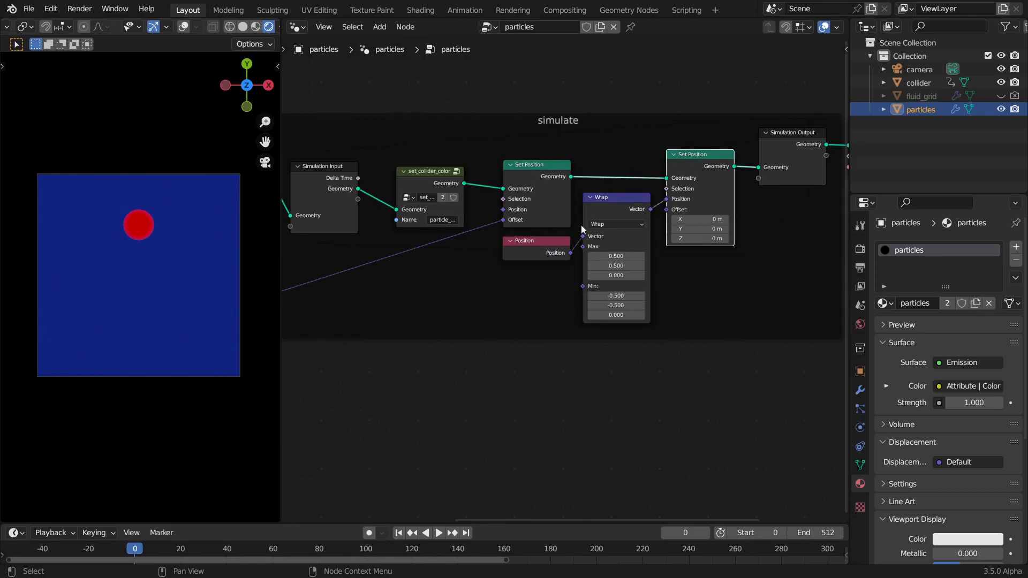
left_click(524, 263)
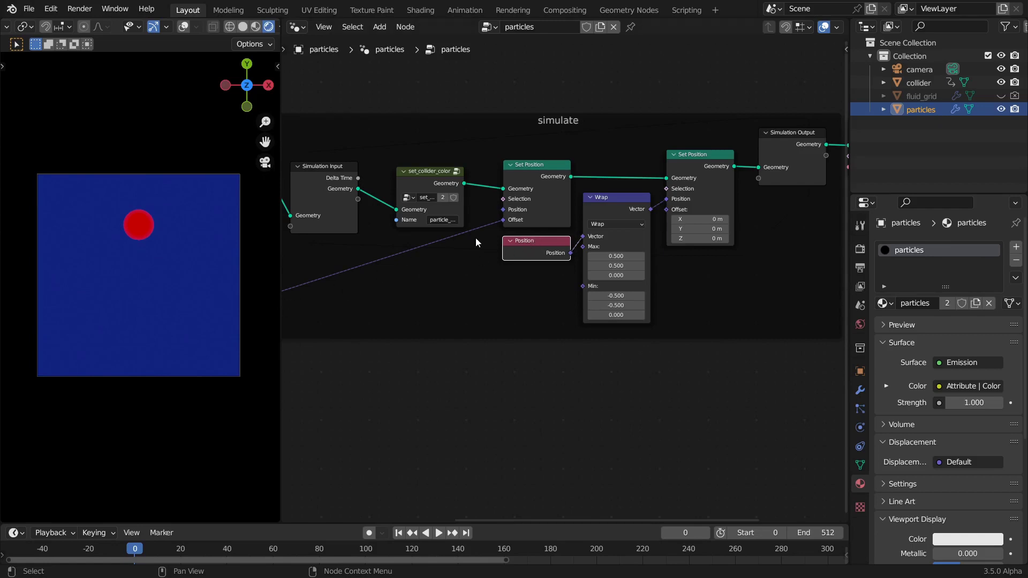
left_click(614, 203)
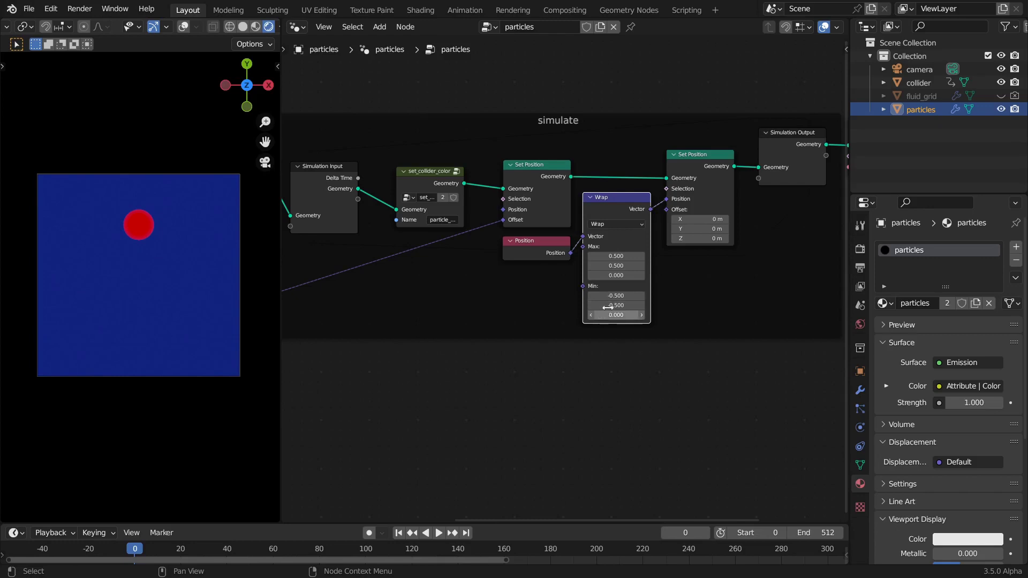
Widen the set_collider_color node in the simulate group so its particle_color name is fully readable
middle_click_drag(696, 301, 753, 416)
scroll(578, 360, "down", 2)
scroll(592, 381, "up", 5)
middle_click_drag(586, 381, 564, 339)
left_click(548, 191)
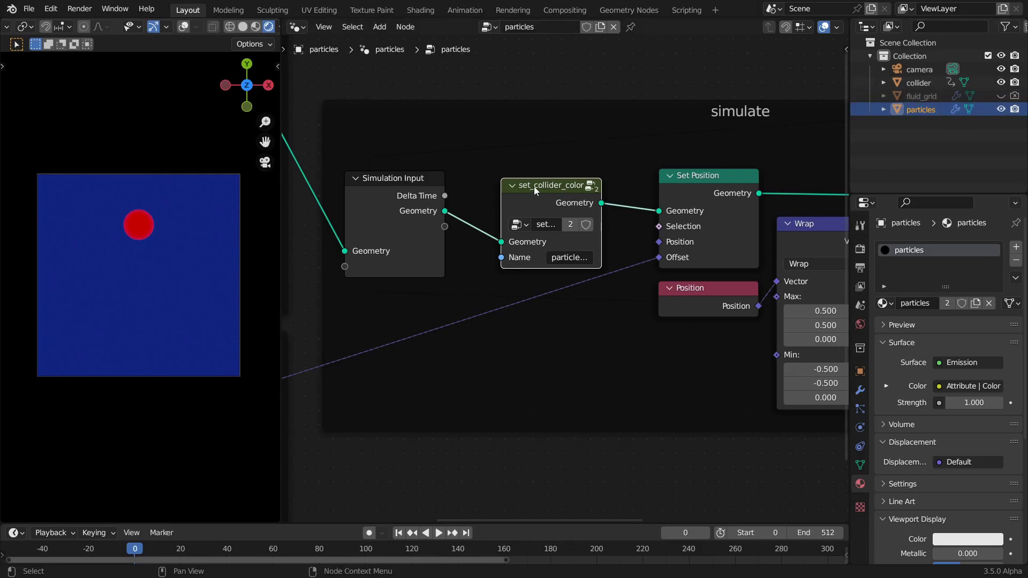
key("Tab")
key("Tab")
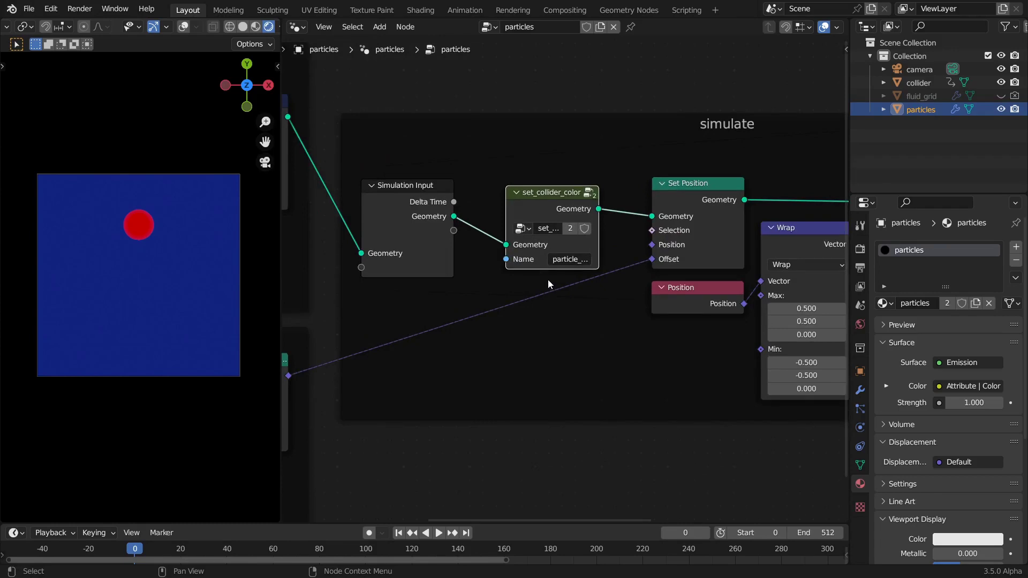
scroll(562, 278, "up", 2)
left_click_drag(609, 210, 645, 210)
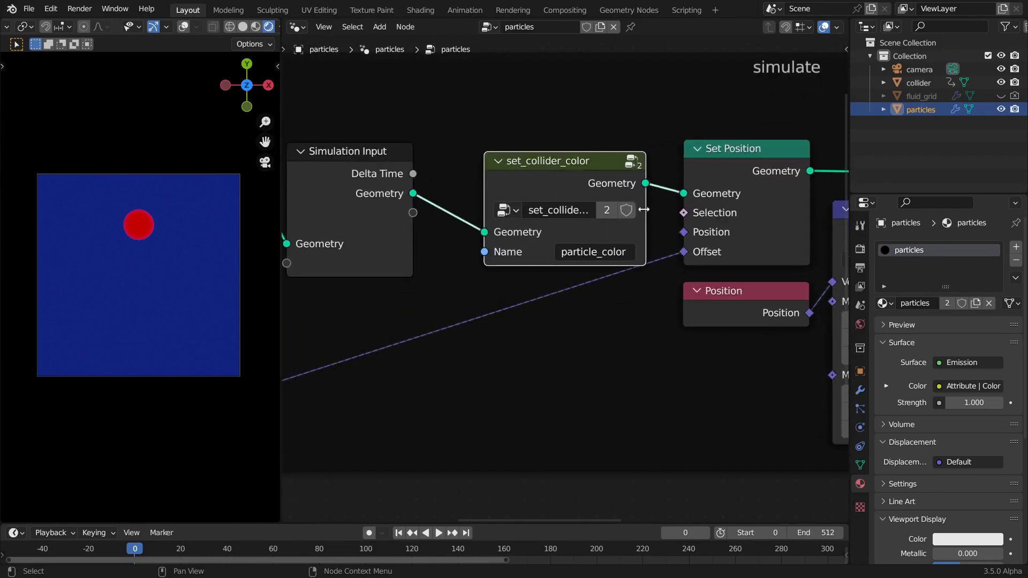
left_click_drag(573, 217, 566, 217)
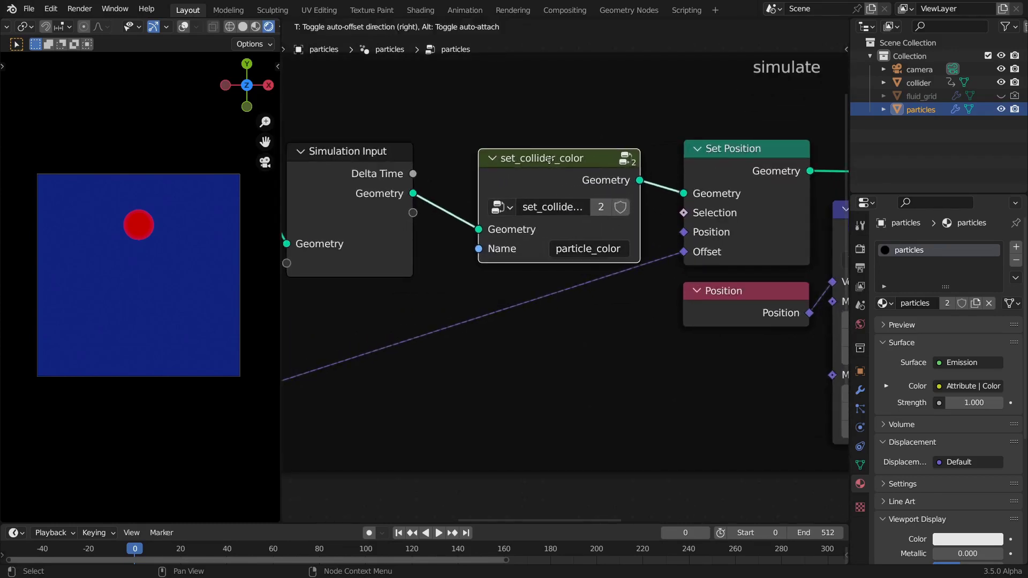
Look over the node tree inside the set_collider_color group and return to the particles tree
key("Tab")
key("Home")
middle_click_drag(659, 261, 596, 256)
scroll(595, 256, "up", 3)
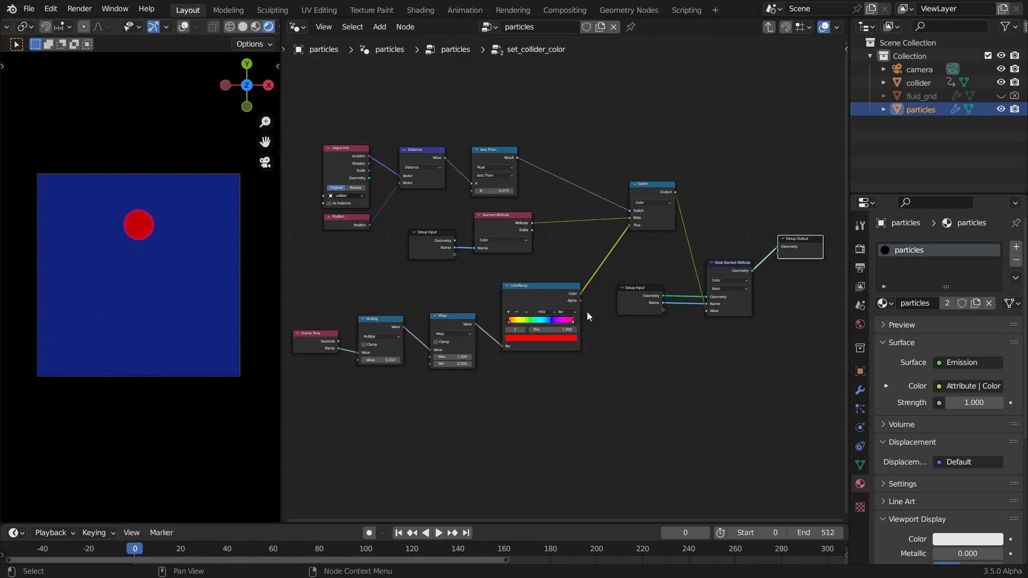
key("Tab")
Preview the simulation briefly and save the file, returning playback to frame 0
key("space")
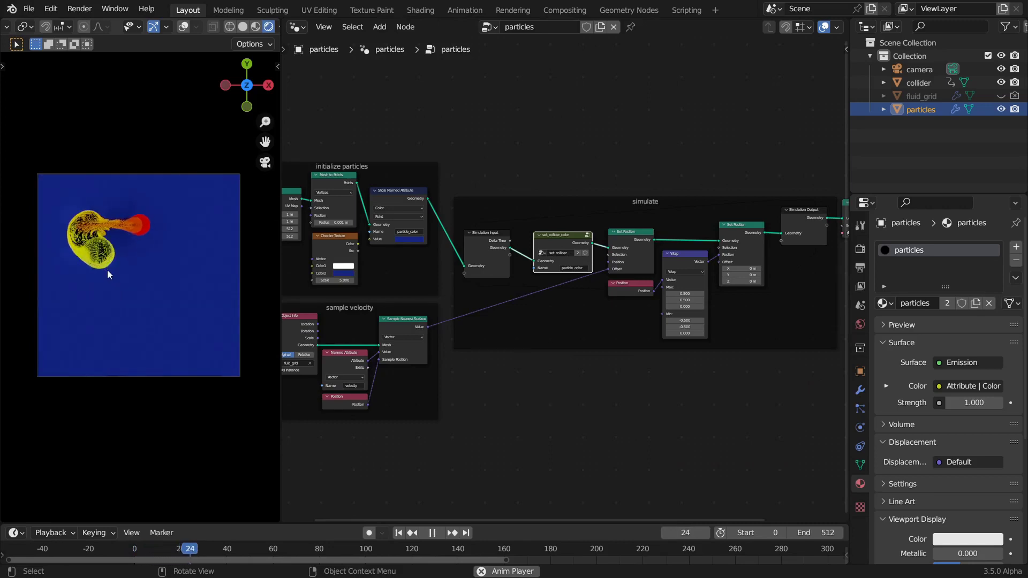
key("space")
key("ctrl+s")
key("shift+Left")
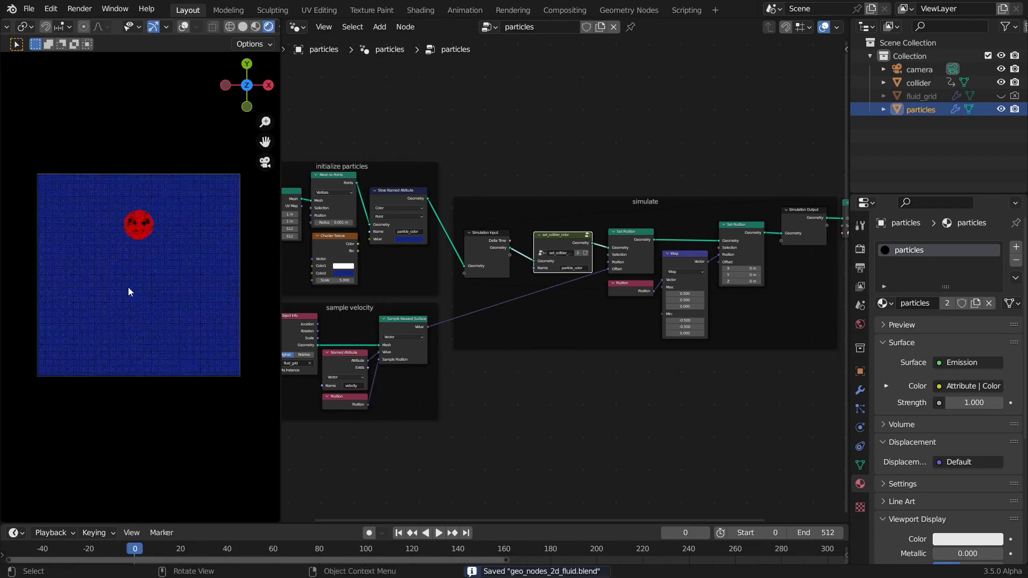
Select the Set Material node that assigns the particles material after the Simulation Output
middle_click_drag(763, 340, 604, 359)
middle_click_drag(731, 335, 621, 358)
scroll(618, 355, "up", 1)
scroll(619, 342, "up", 3)
scroll(593, 248, "down", 2, "ctrl")
left_click(569, 179)
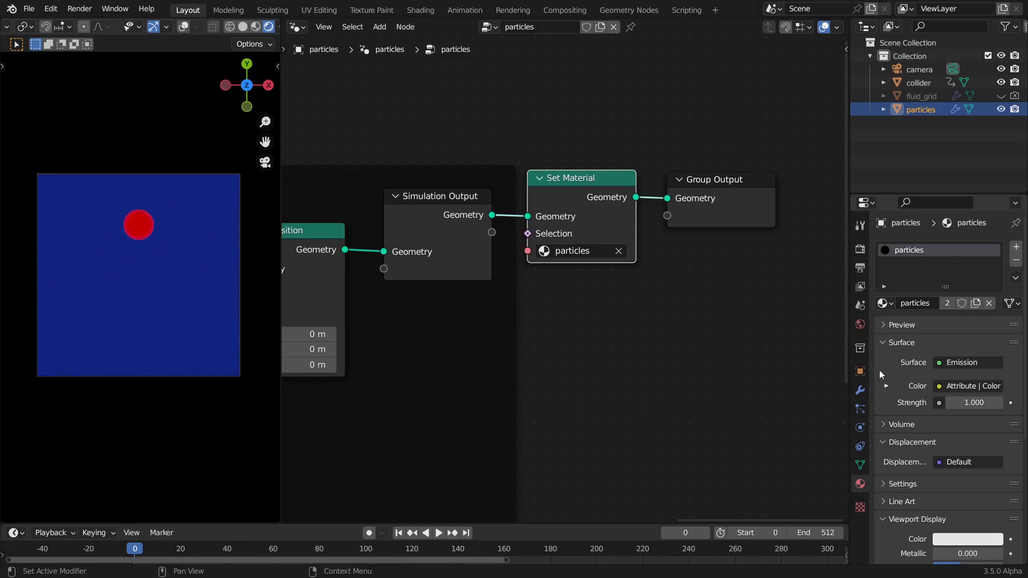
Show the particles material in the Shader Editor and widen its Attribute node to reveal the full attribute name
left_click(296, 30)
left_click(339, 149)
key("Home")
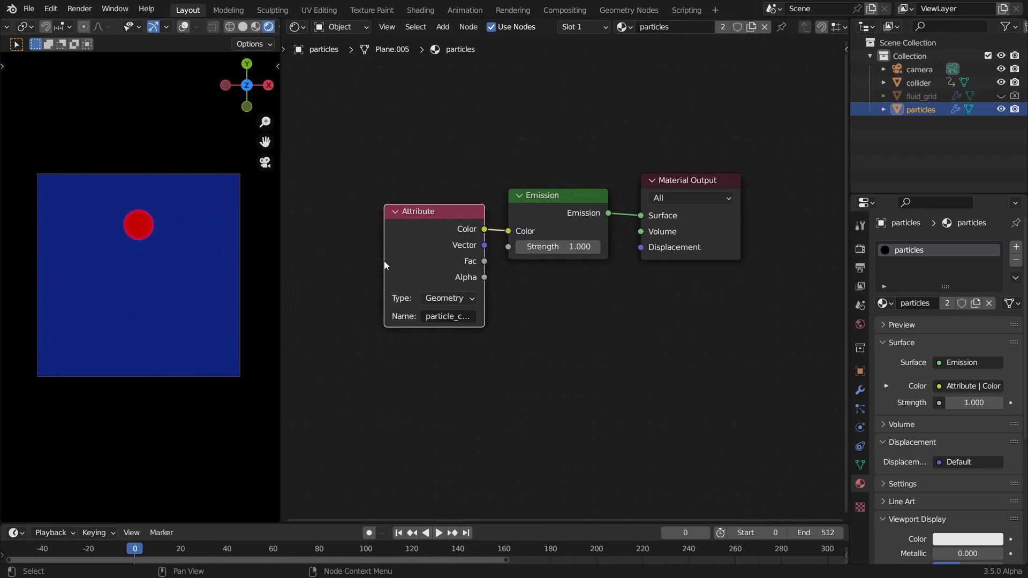
left_click_drag(384, 265, 352, 265)
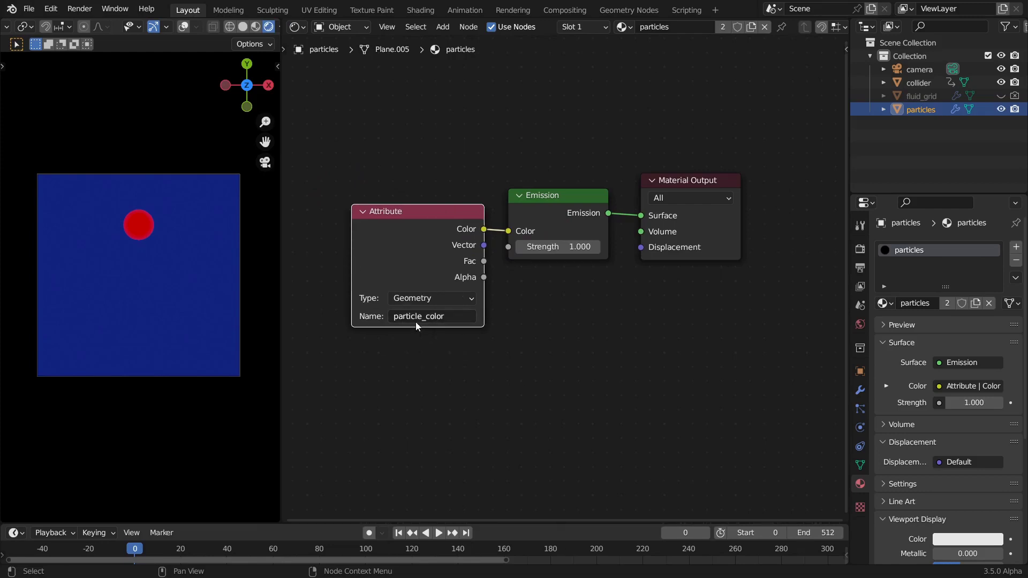
left_click(566, 197)
left_click(711, 182)
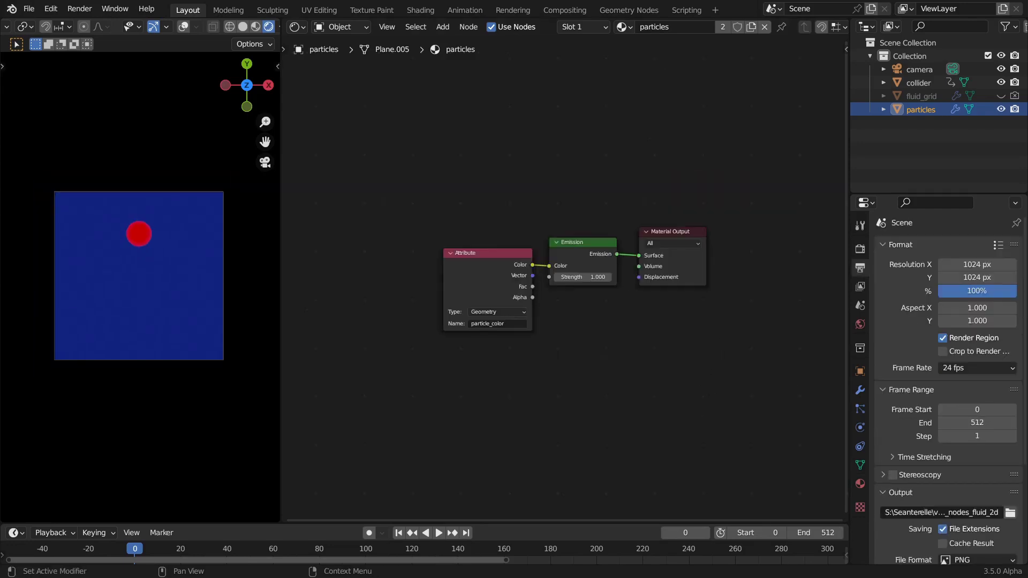
Show the collider's object properties and widen the properties area to read Location X's driver expression
left_click(920, 82)
middle_click_drag(570, 243, 579, 168)
left_click(860, 371)
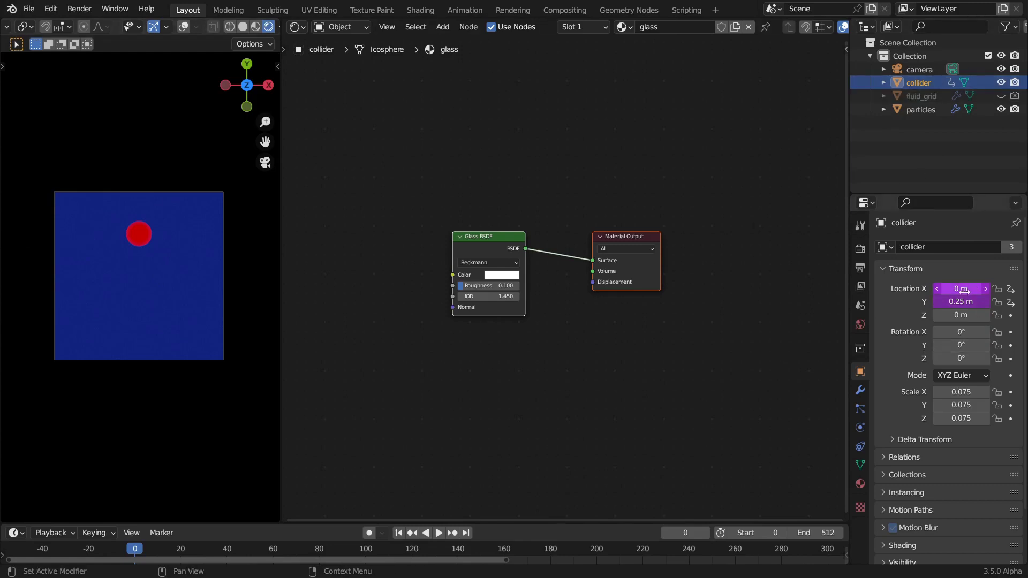
left_click(964, 290)
left_click_drag(849, 302, 707, 305)
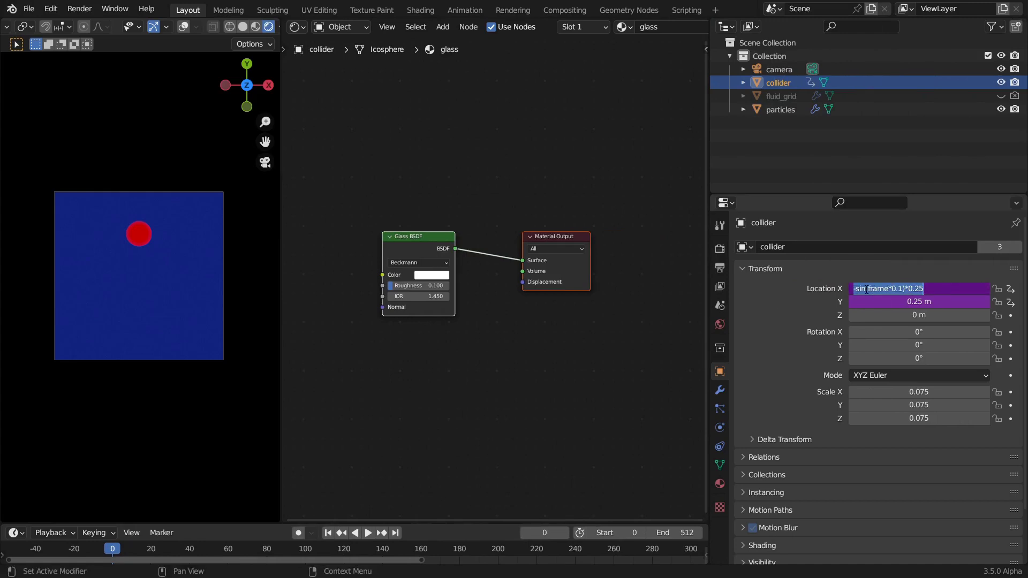
key("Return")
Review the driver expressions on the collider's Location Y and Location X without changing them
left_click(892, 300)
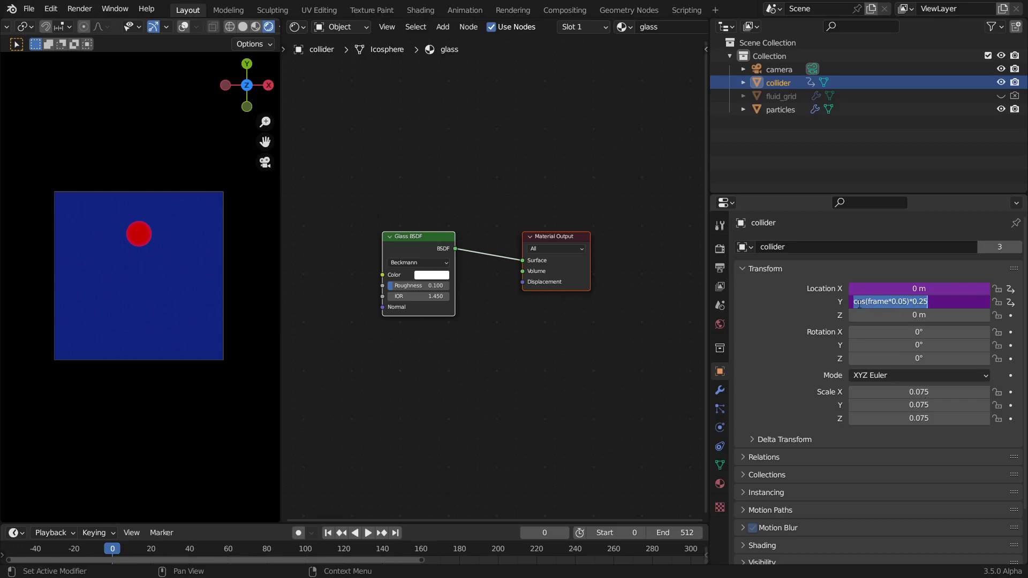
left_click(913, 291)
left_click(912, 290)
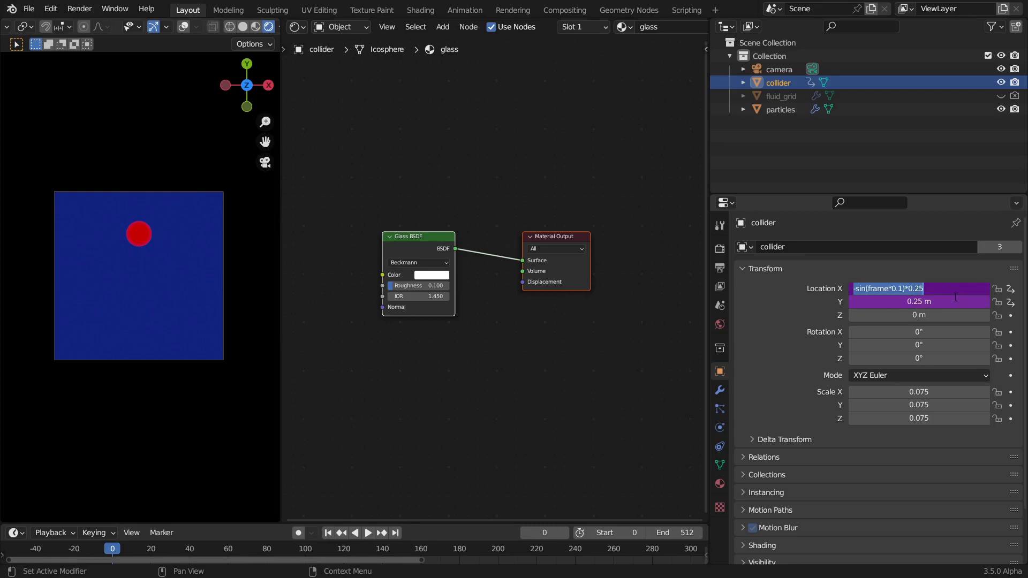
key("Return")
Play the fluid simulation with the moving collider and stop at about frame 226
key("space")
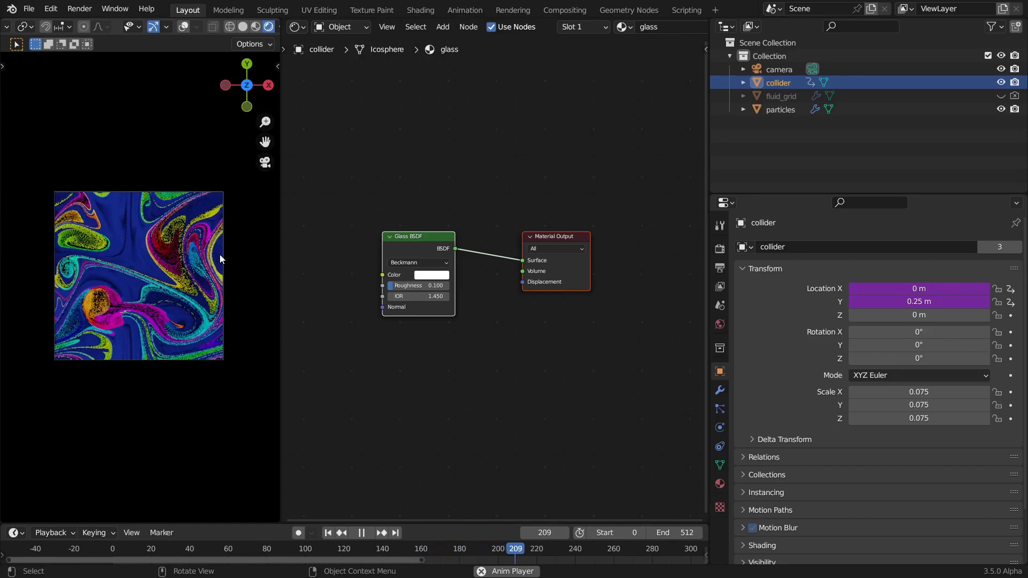
key("space")
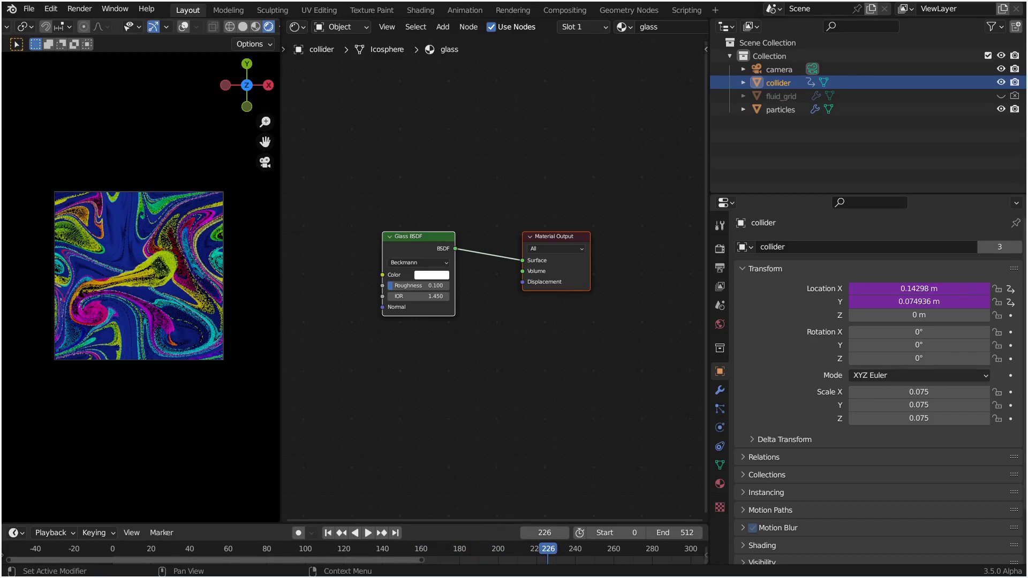